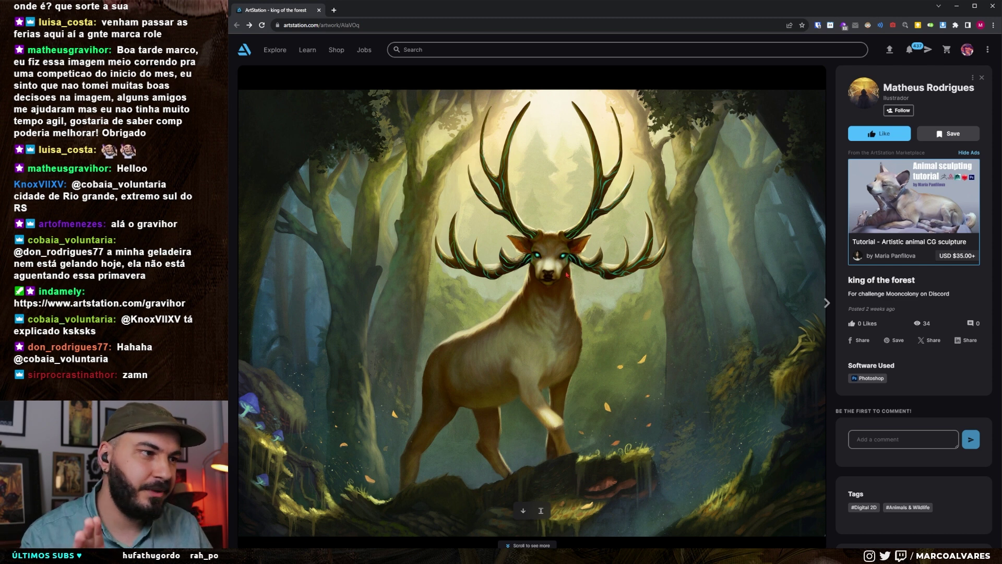
Copy the 'king of the forest' stag artwork image from ArtStation and return to Photoshop
right_click(568, 276)
left_click(529, 243)
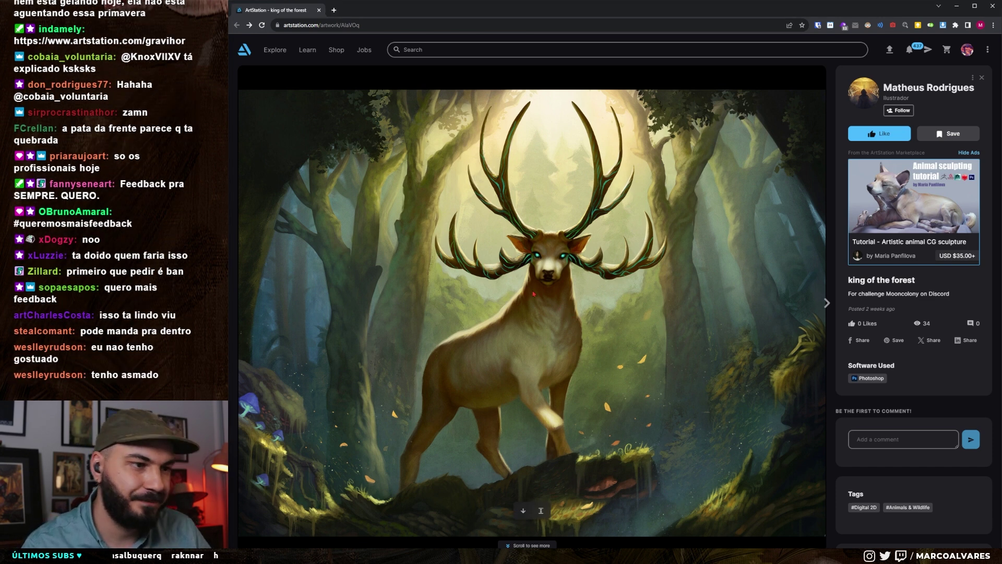
key("alt+Tab")
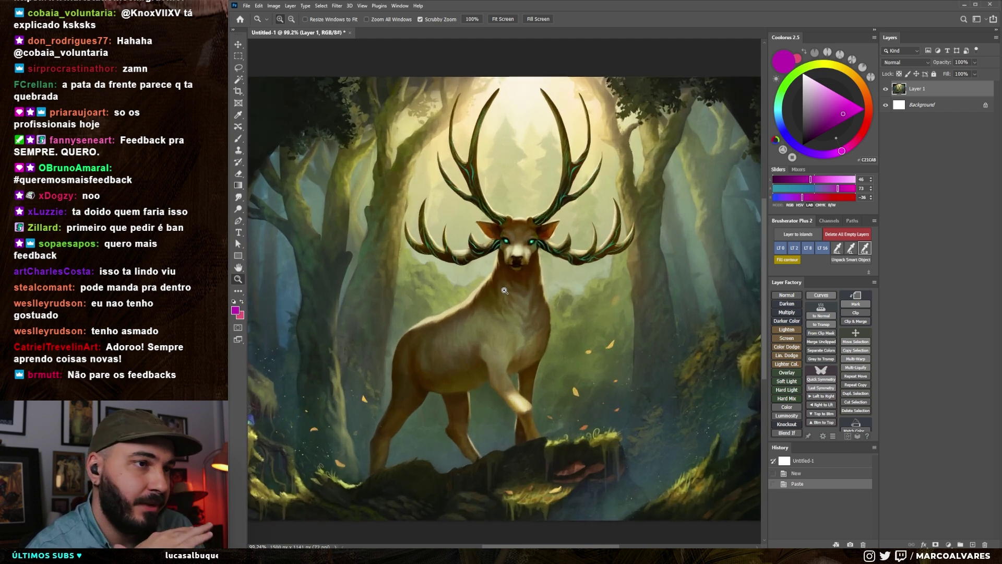
Look over the pasted stag painting and add an empty Layer 2 above Layer 1
scroll(505, 290, "down", 5)
scroll(503, 292, "up", 2)
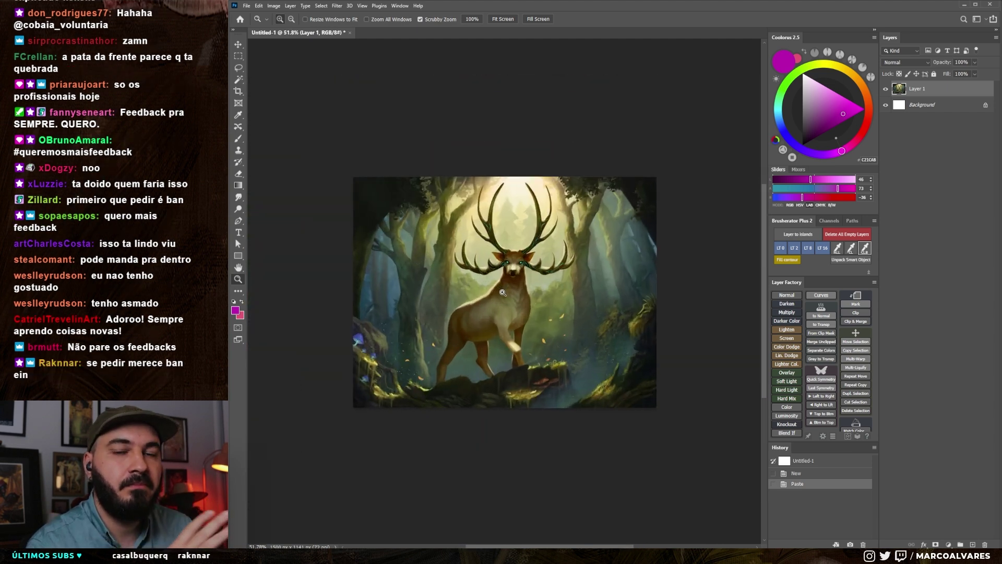
scroll(533, 280, "up", 2)
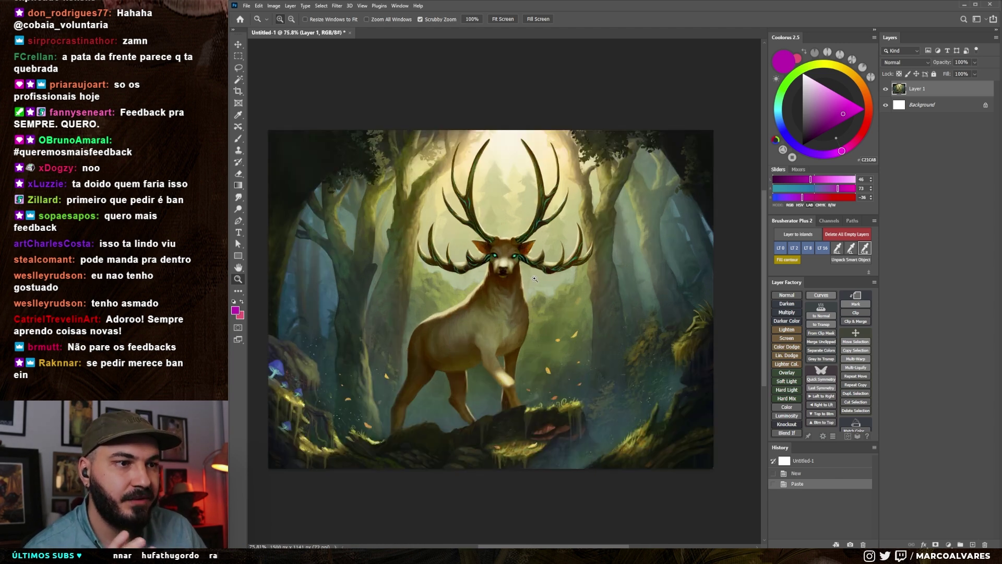
scroll(534, 279, "down", 2)
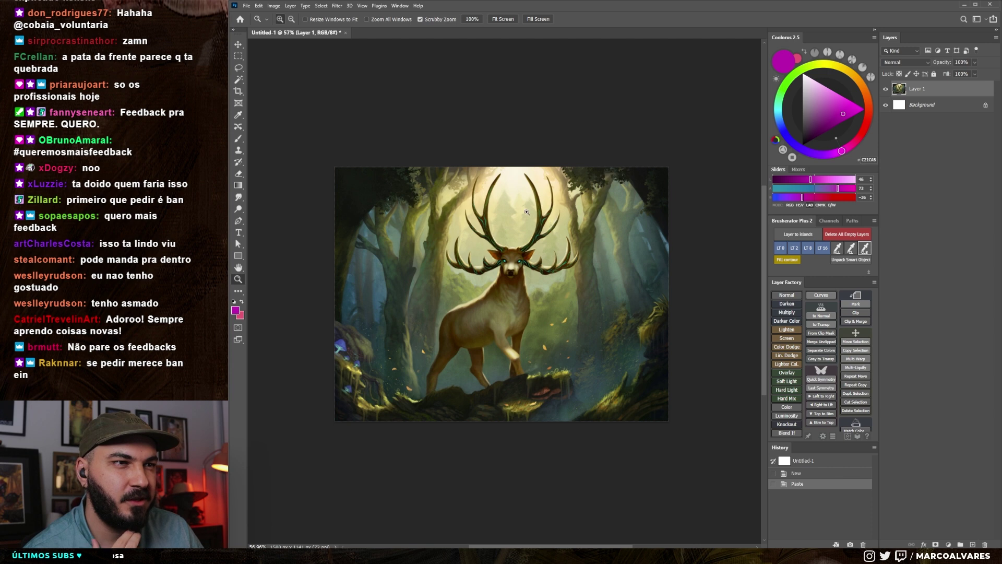
scroll(445, 250, "down", 2)
scroll(469, 277, "down", 2)
scroll(491, 297, "down", 1)
scroll(493, 299, "up", 2)
scroll(492, 299, "up", 1)
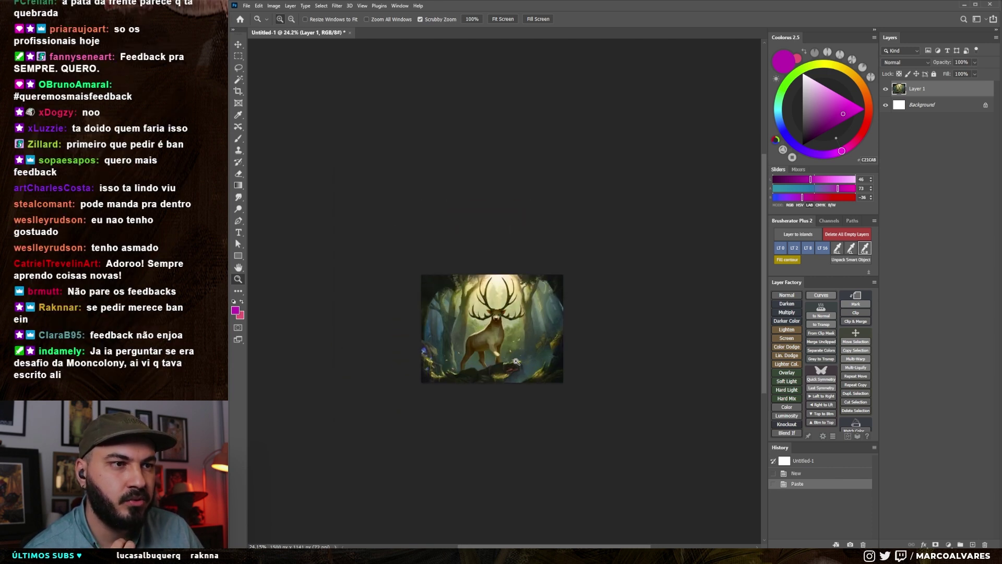
scroll(513, 380, "up", 1)
scroll(509, 365, "up", 2)
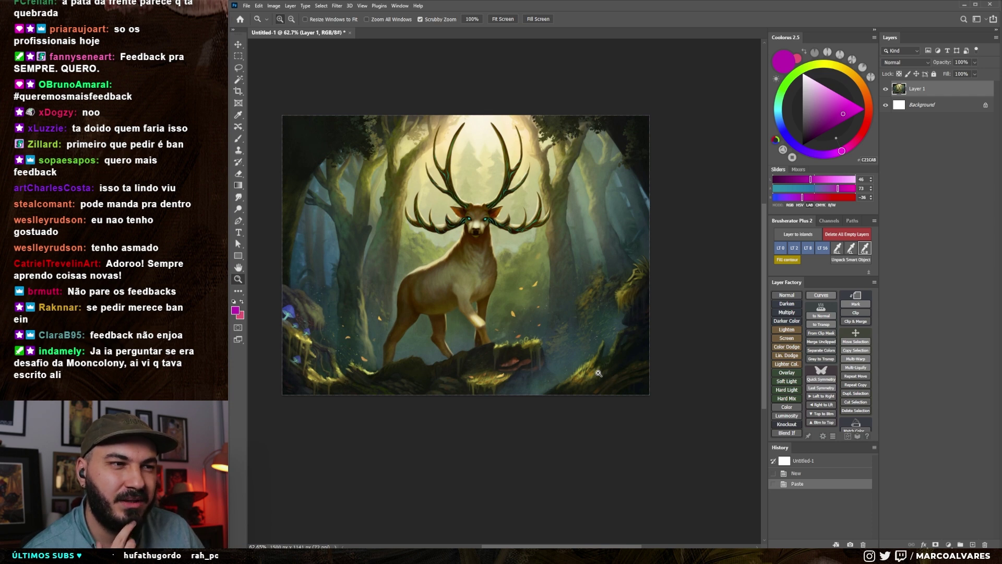
scroll(598, 372, "up", 3)
scroll(597, 371, "up", 1)
scroll(596, 368, "down", 3)
scroll(595, 365, "down", 2)
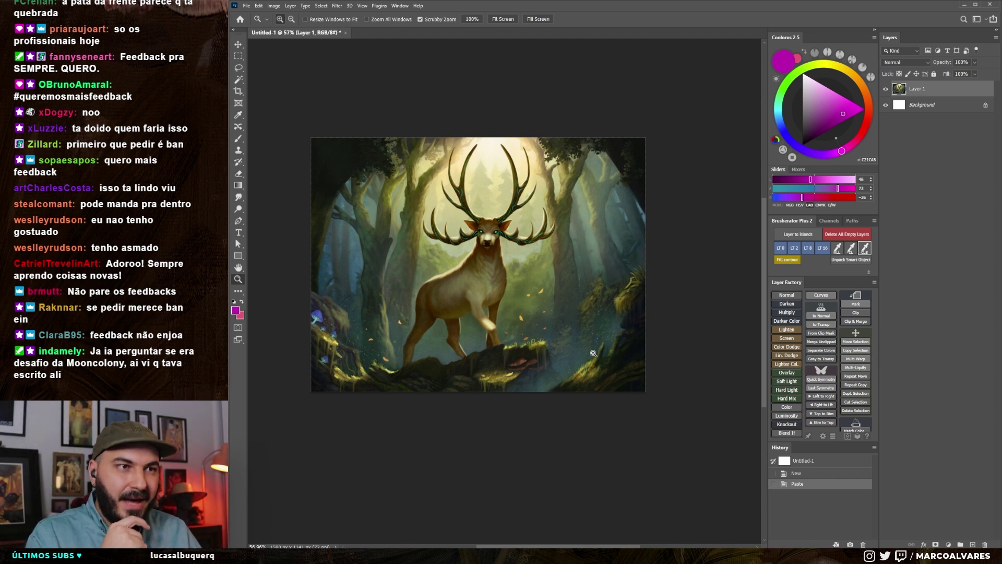
scroll(508, 330, "up", 1)
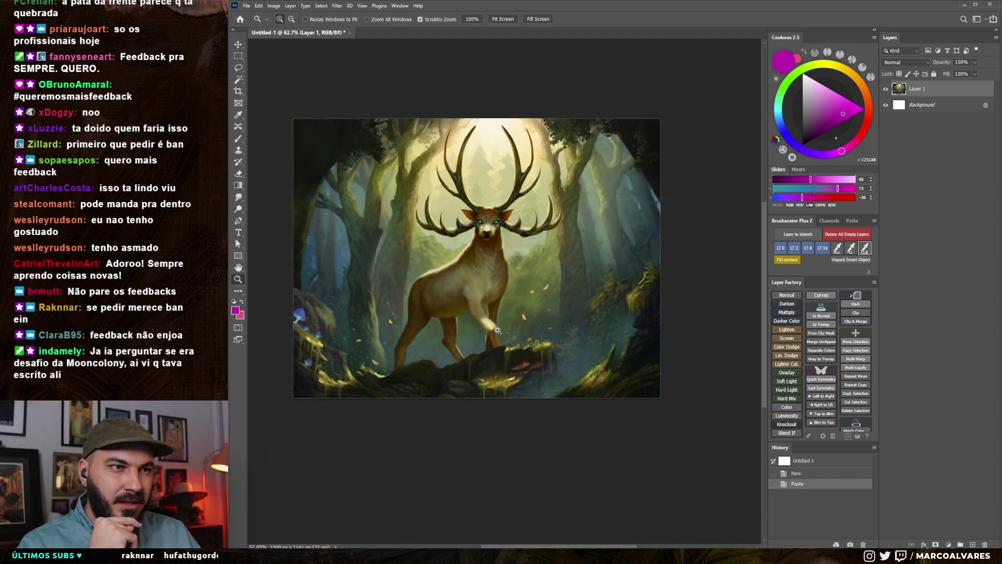
scroll(503, 331, "up", 1)
key("ctrl+shift+alt+n")
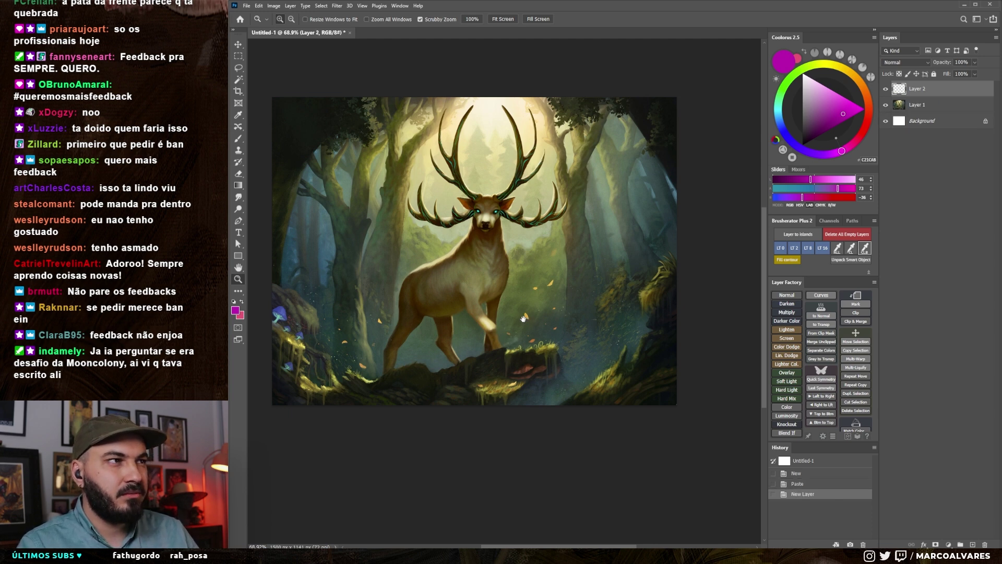
left_click_drag(523, 317, 544, 337)
key("b")
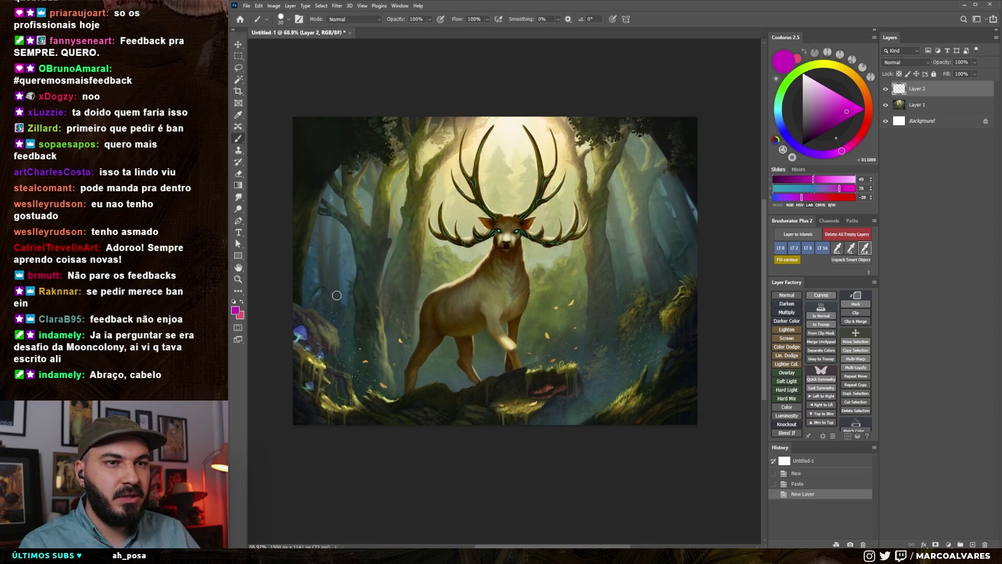
scroll(368, 325, "up", 2)
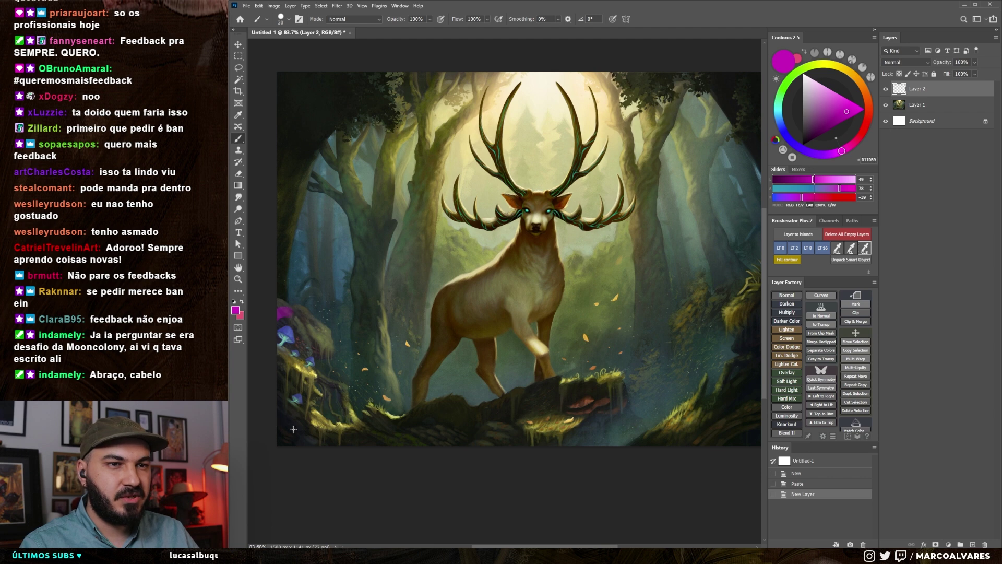
left_click_drag(293, 429, 261, 335)
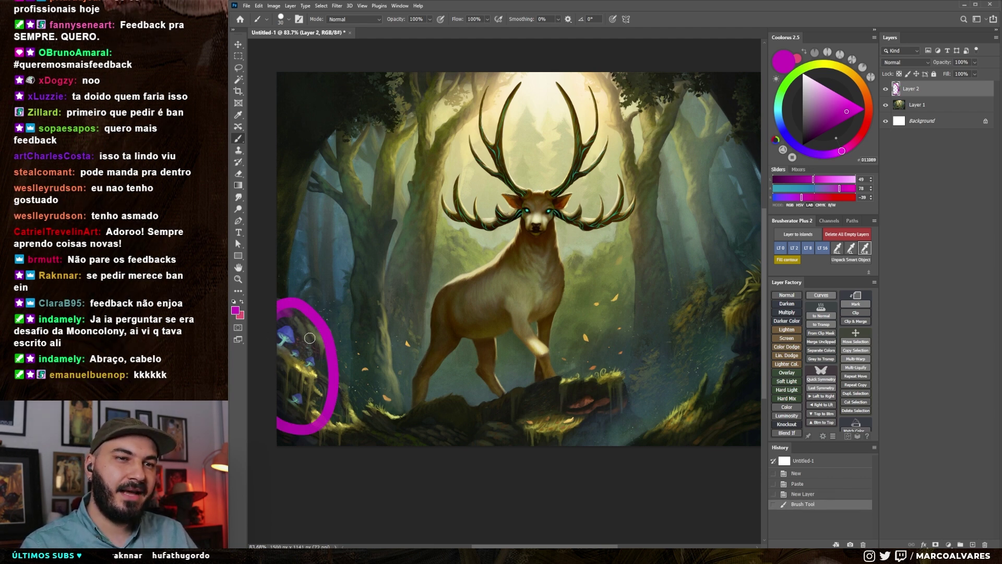
left_click_drag(518, 287, 510, 296)
key("ctrl+z")
scroll(547, 209, "up", 3)
scroll(546, 208, "up", 3)
left_click_drag(553, 253, 548, 245)
key("ctrl+z")
key("z")
left_click_drag(574, 331, 470, 331)
key("b")
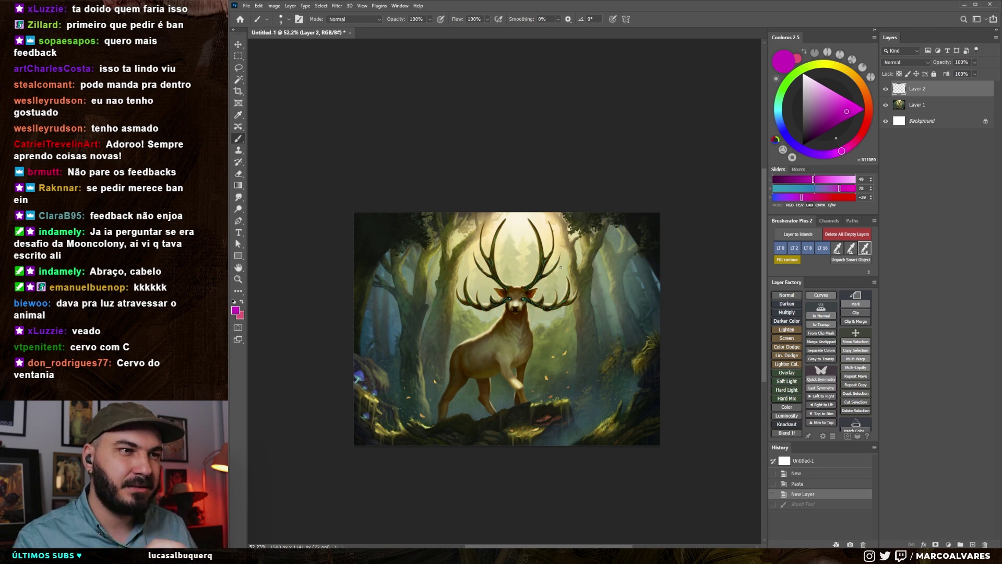
Zoom and pan around the painting to inspect the deer's head and left antlers
scroll(493, 357, "down", 1)
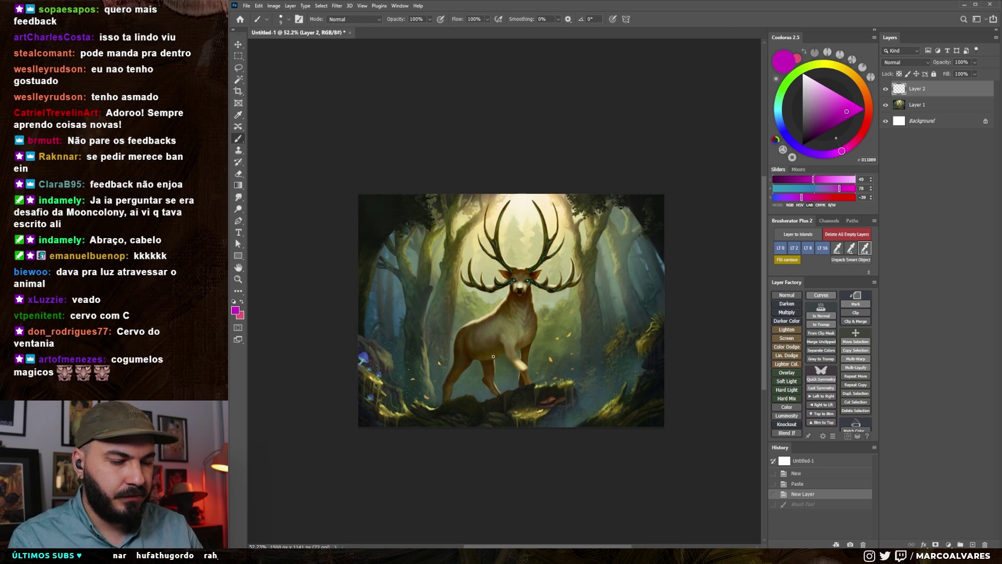
scroll(496, 352, "up", 1)
scroll(504, 339, "up", 1)
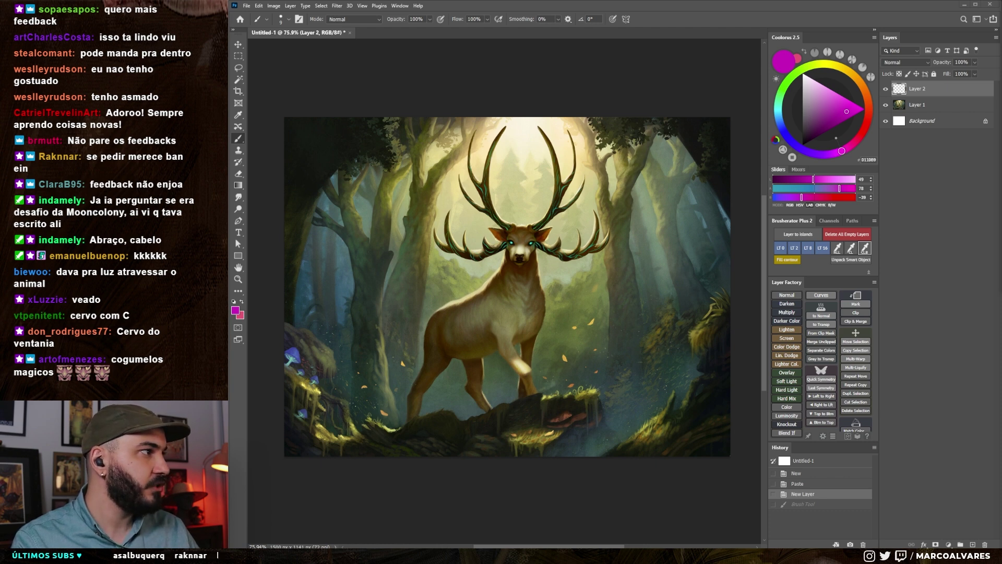
scroll(599, 265, "up", 2)
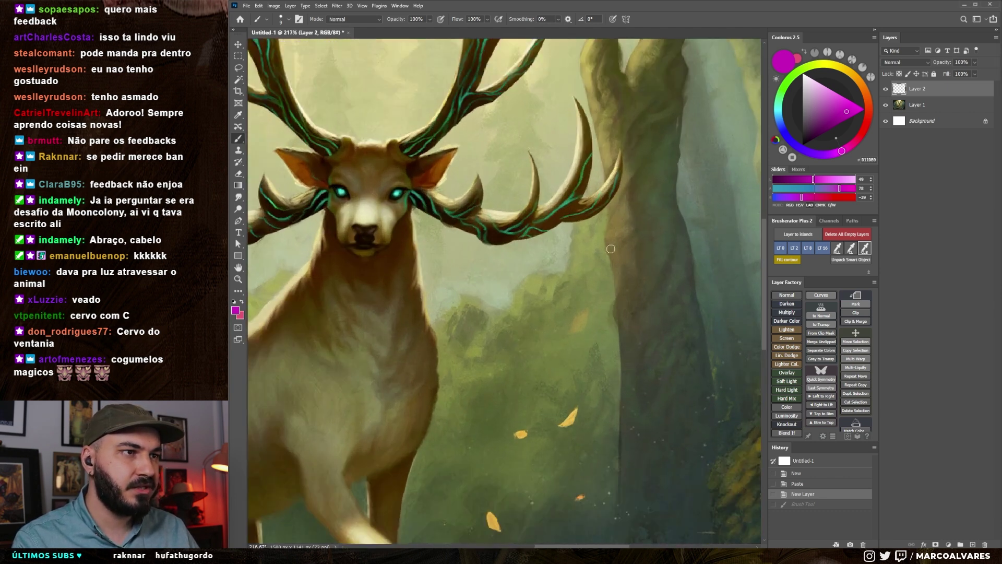
scroll(599, 265, "up", 2)
left_click_drag(366, 292, 611, 328)
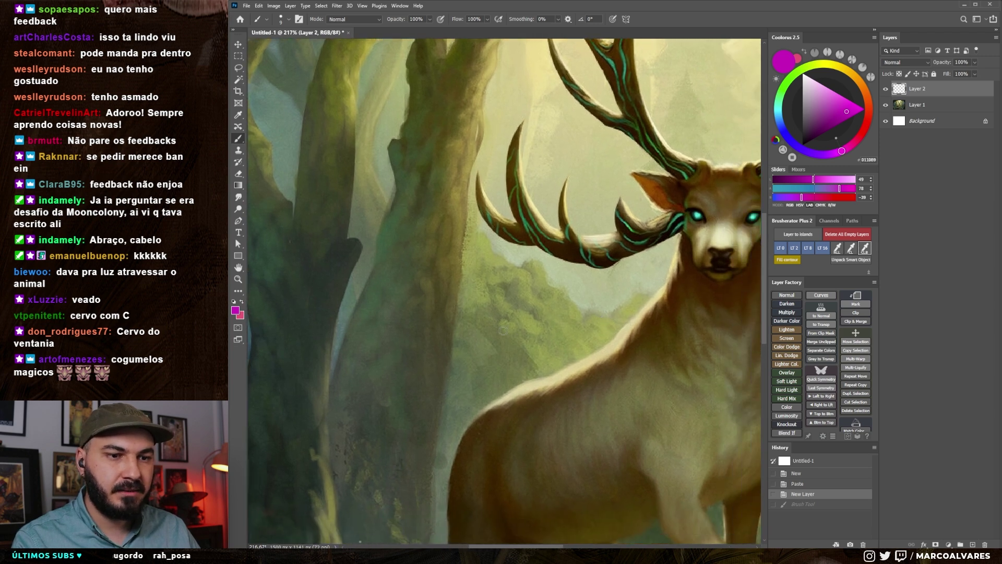
scroll(515, 302, "down", 2)
scroll(516, 302, "down", 3)
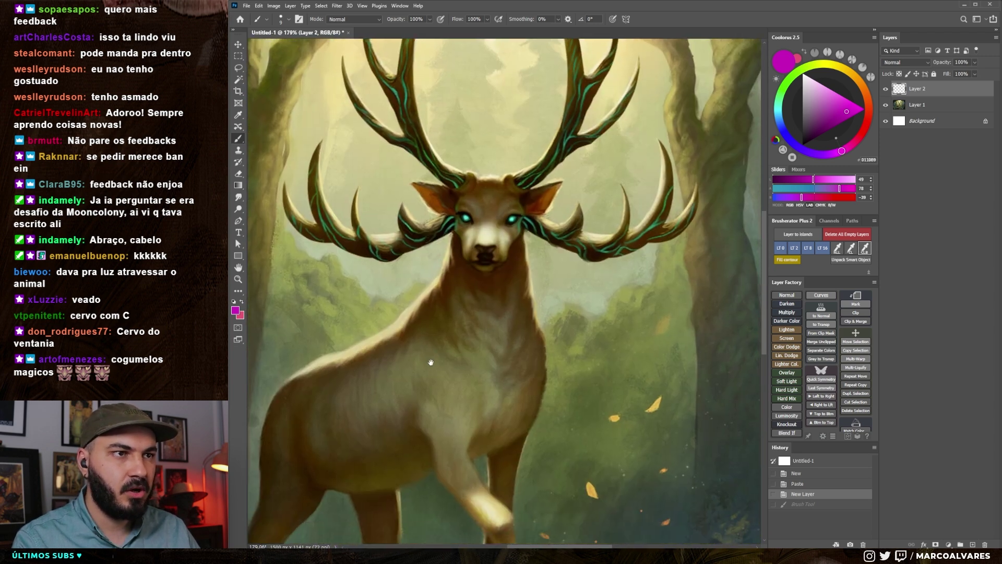
scroll(470, 324, "down", 2)
scroll(428, 355, "down", 3)
scroll(410, 364, "up", 2)
scroll(377, 171, "up", 2)
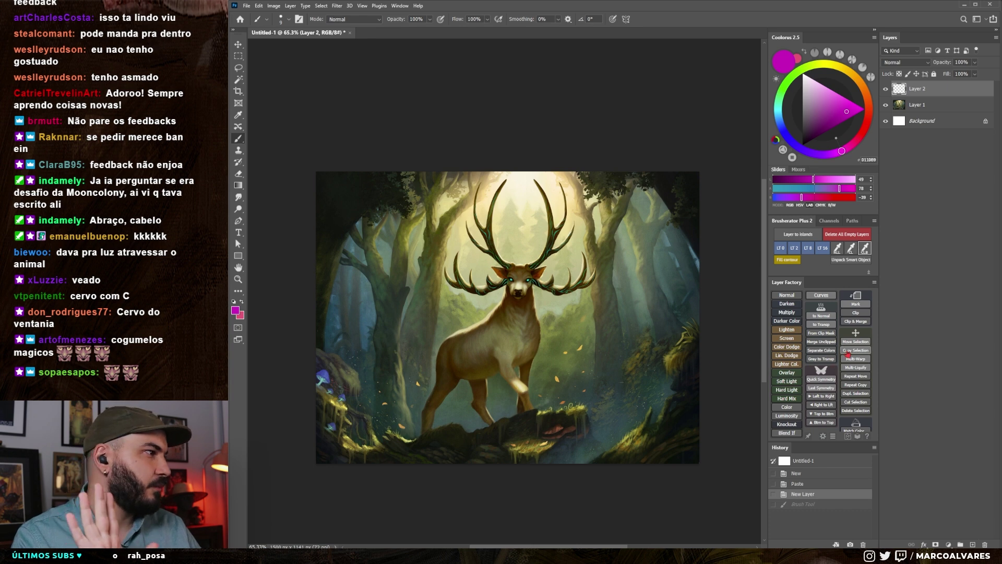
left_click_drag(468, 353, 470, 330)
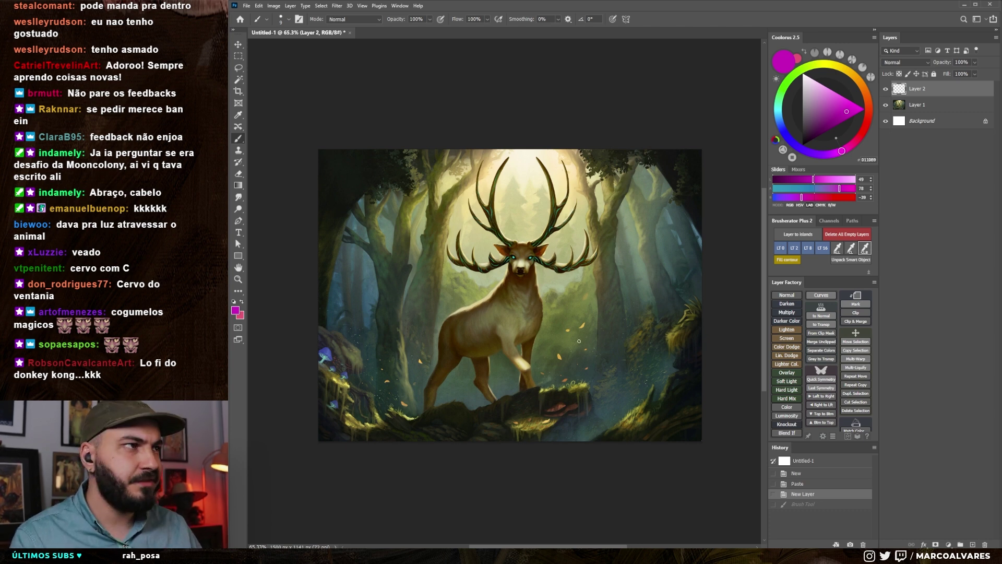
Add a Darken-mode layer named Darken above Layer 2
scroll(578, 340, "up", 2)
left_click(786, 303)
scroll(546, 255, "down", 1)
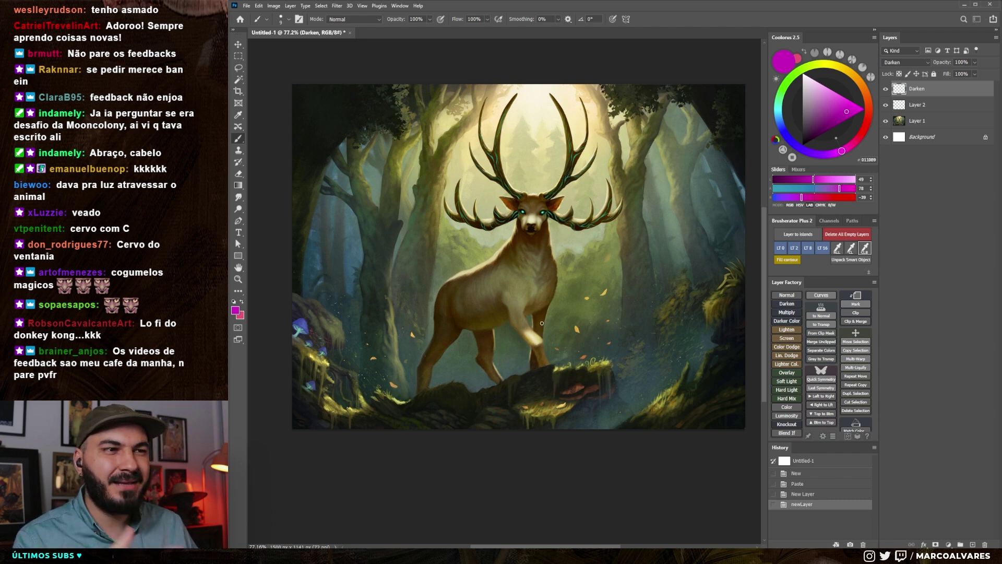
Pick a larger brush preset and brush a brown stroke on the deer's leg
left_click_drag(566, 266, 561, 262)
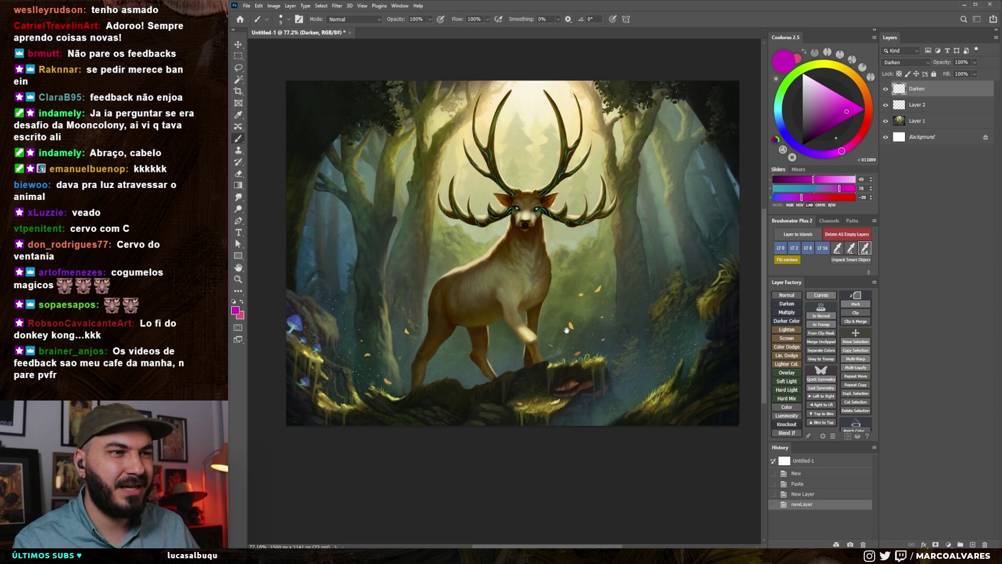
right_click(561, 262)
left_click(650, 377)
key("Return")
left_click(526, 323, "alt")
key("ctrl+z")
mouse_move(526, 324)
left_mouse_down()
mouse_move(530, 334)
mouse_move(522, 316)
mouse_move(529, 332)
left_mouse_up()
key("bracketright")
Sample tan and brown tones from the deer's leg and head, painting a stroke on the deer
left_click(523, 316, "alt")
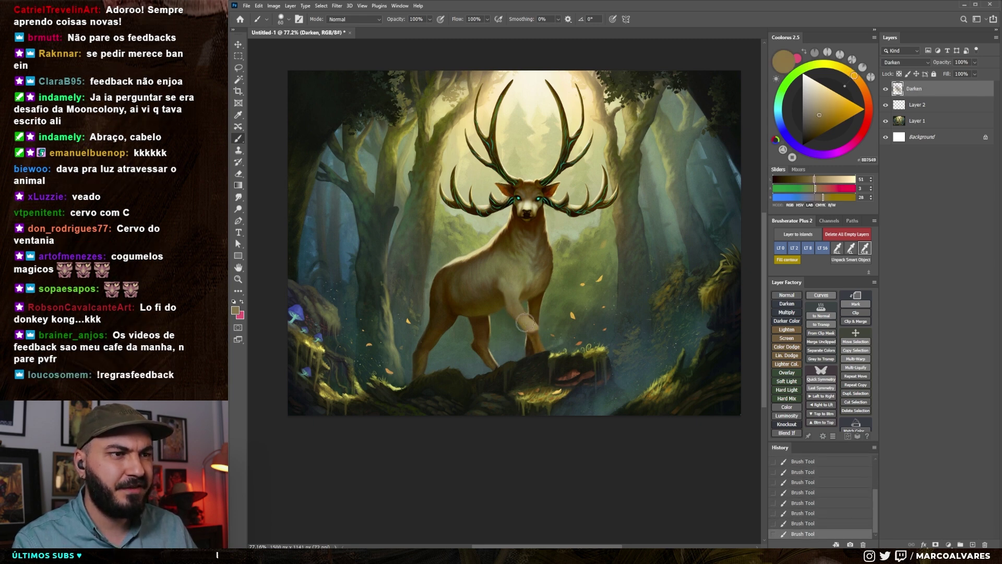
left_click(513, 259, "alt")
key("bracketright")
key("bracketright")
key("bracketright")
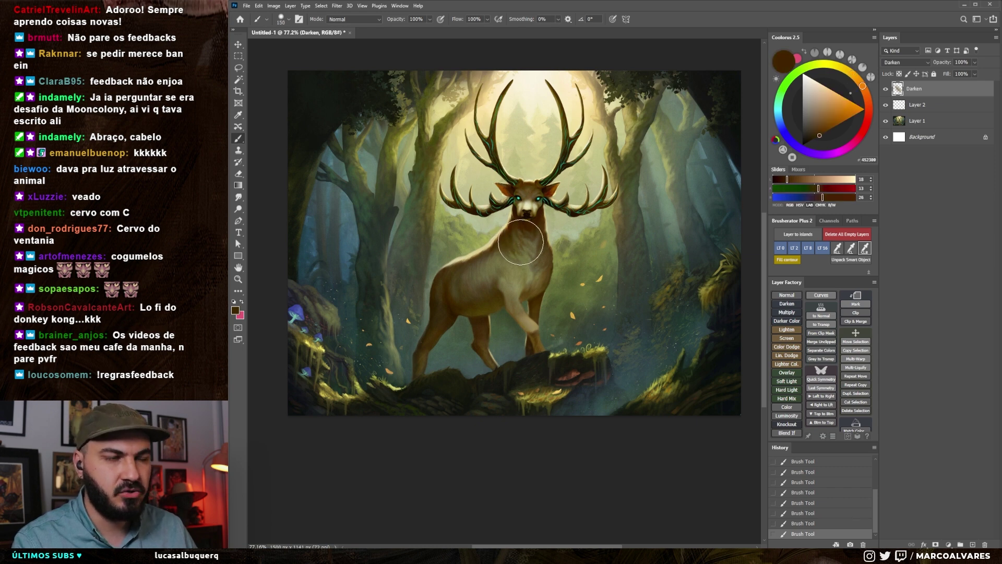
left_click(525, 215, "alt")
key("bracketleft")
key("bracketleft")
key("bracketleft")
key("ctrl+z")
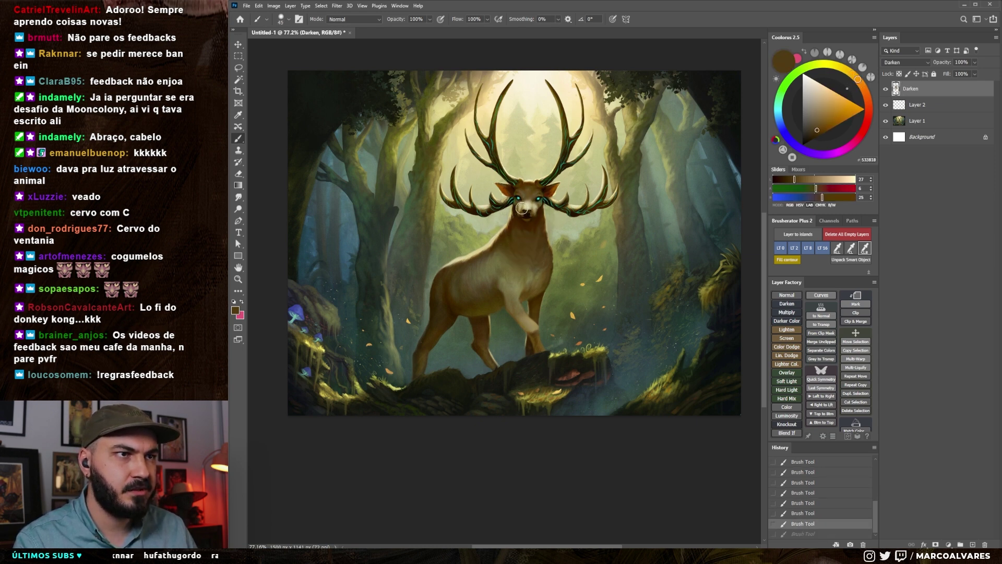
left_click_drag(523, 209, 529, 209)
left_click(533, 208, "alt")
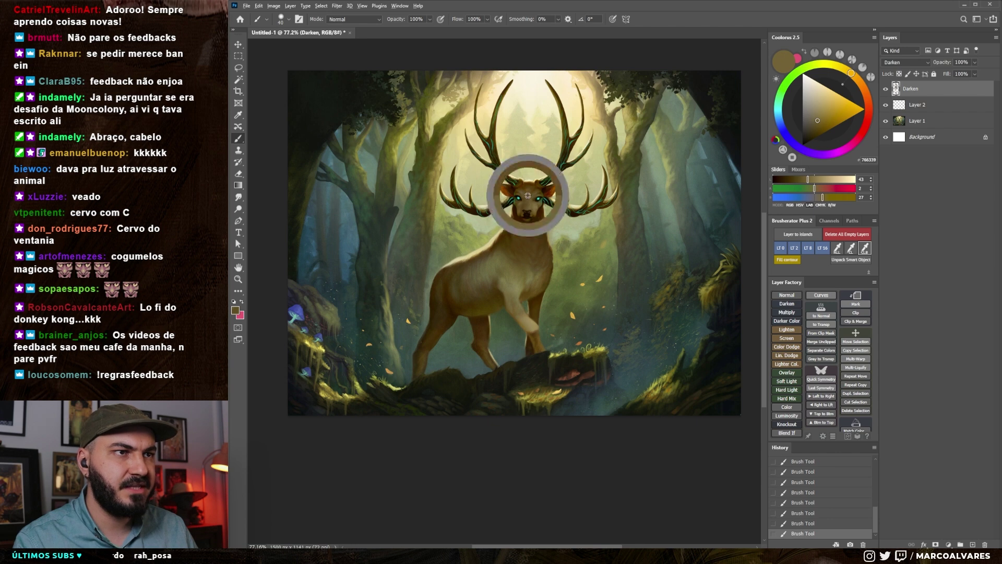
left_click(527, 196, "alt")
left_click(546, 205, "alt")
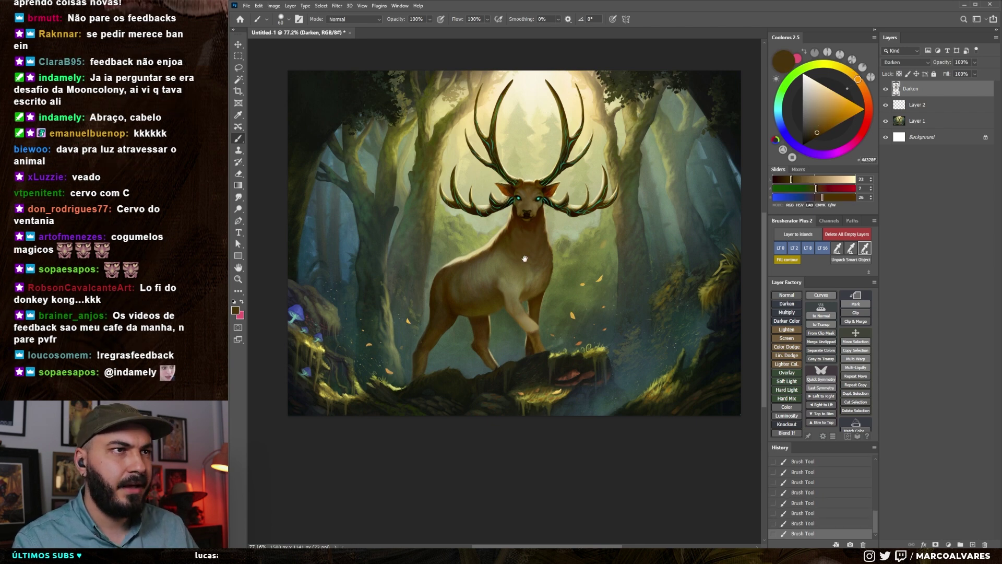
key("bracketright")
key("bracketright")
left_click_drag(538, 139, 536, 141)
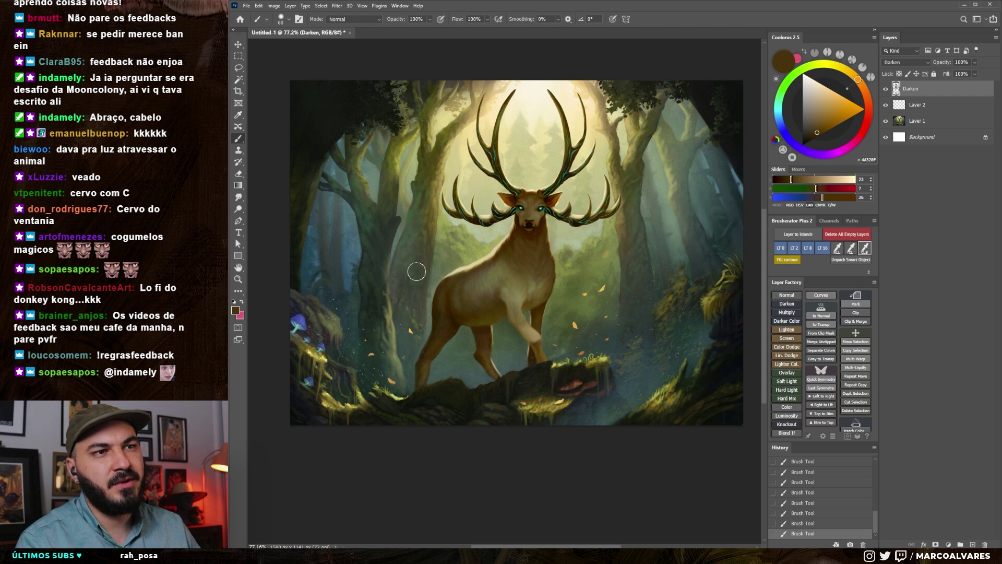
Darken the bottom-left grass and foliage with dark green and olive tones
key("bracketright")
key("bracketright")
key("bracketright")
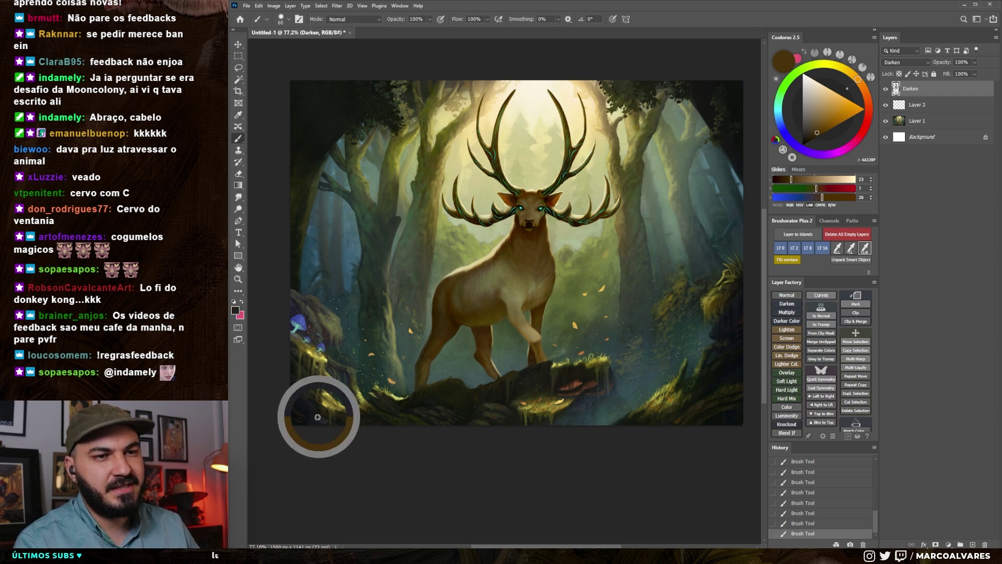
left_click(320, 402, "alt")
key("bracketleft")
key("bracketleft")
key("bracketleft")
mouse_move(319, 402)
left_mouse_down()
mouse_move(362, 416)
mouse_move(366, 405)
left_mouse_up()
left_click(360, 413, "alt")
key("bracketright")
left_click_drag(304, 346, 324, 379)
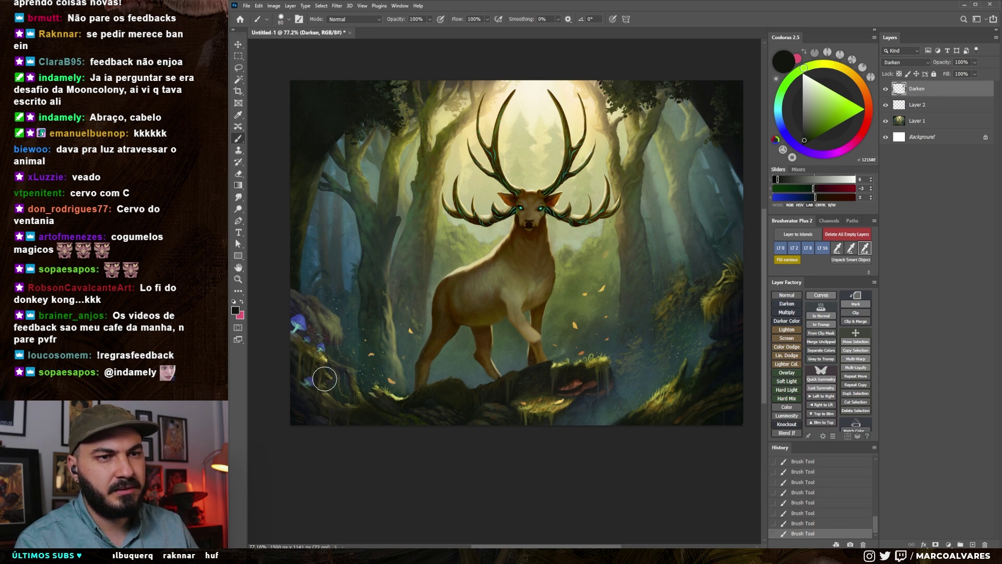
left_click(322, 358, "alt")
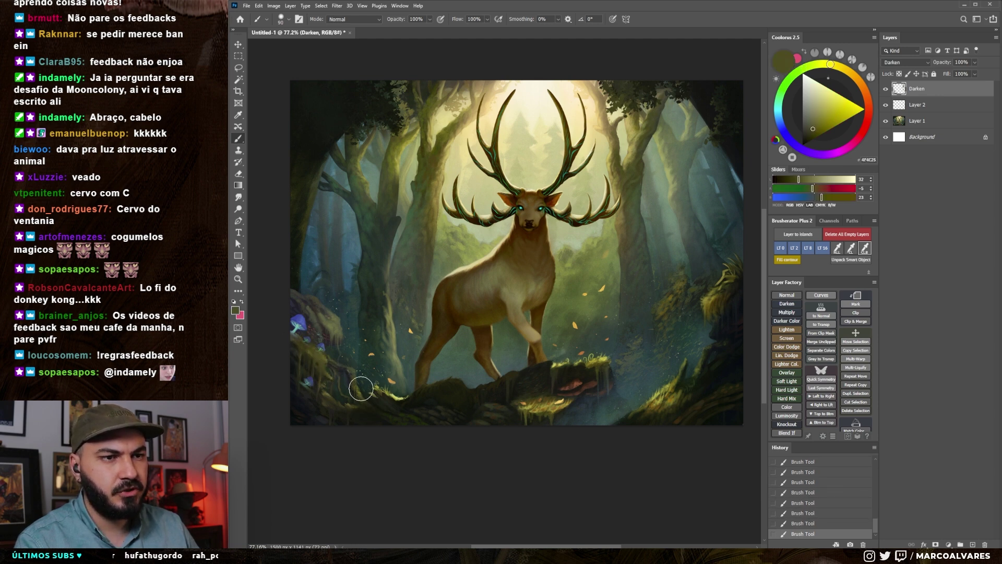
mouse_move(321, 357)
left_mouse_down()
mouse_move(395, 400)
mouse_move(425, 398)
mouse_move(385, 404)
left_mouse_up()
key("bracketright")
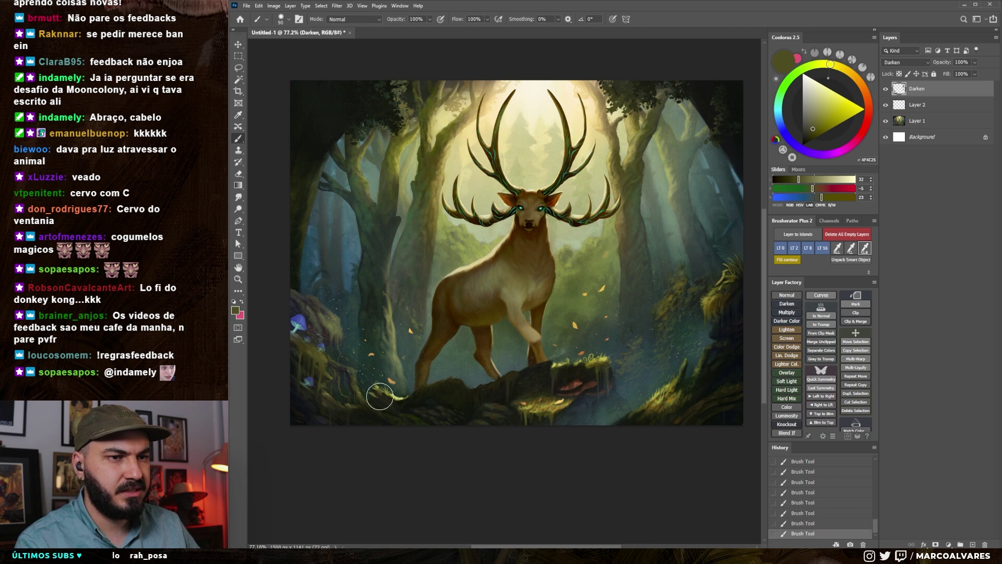
Darken the rocks in the lower foreground with sampled dark browns
mouse_move(522, 412)
left_mouse_down()
mouse_move(582, 398)
mouse_move(623, 352)
left_mouse_up()
key("bracketright")
key("bracketright")
key("bracketright")
left_click(548, 412, "alt")
key("bracketleft")
key("bracketleft")
key("bracketleft")
left_click(671, 409, "alt")
left_click(703, 331, "alt")
left_click_drag(699, 334, 658, 332)
key("bracketright")
key("bracketright")
key("bracketright")
key("bracketright")
key("bracketright")
key("bracketright")
key("bracketleft")
key("bracketleft")
key("bracketleft")
left_click_drag(699, 265, 709, 276)
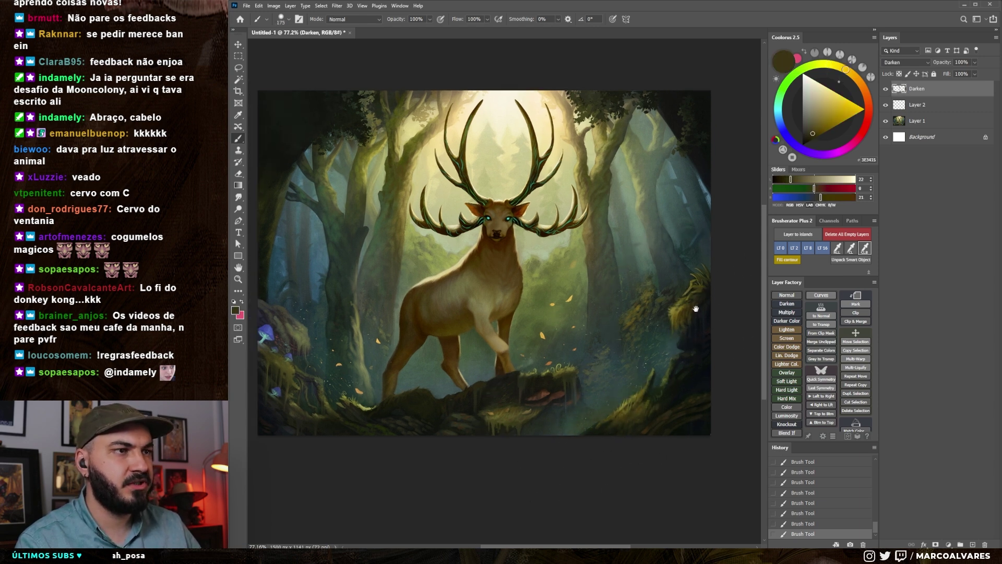
Sample olive-brown and lighter brown tones and size the brush for detail work
left_click(688, 314, "alt")
left_click_drag(677, 149, 671, 152)
key("bracketright")
key("bracketright")
left_click(586, 384, "alt")
left_click_drag(502, 364, 556, 358)
key("bracketleft")
key("bracketleft")
key("bracketleft")
left_click(488, 297, "alt")
key("bracketright")
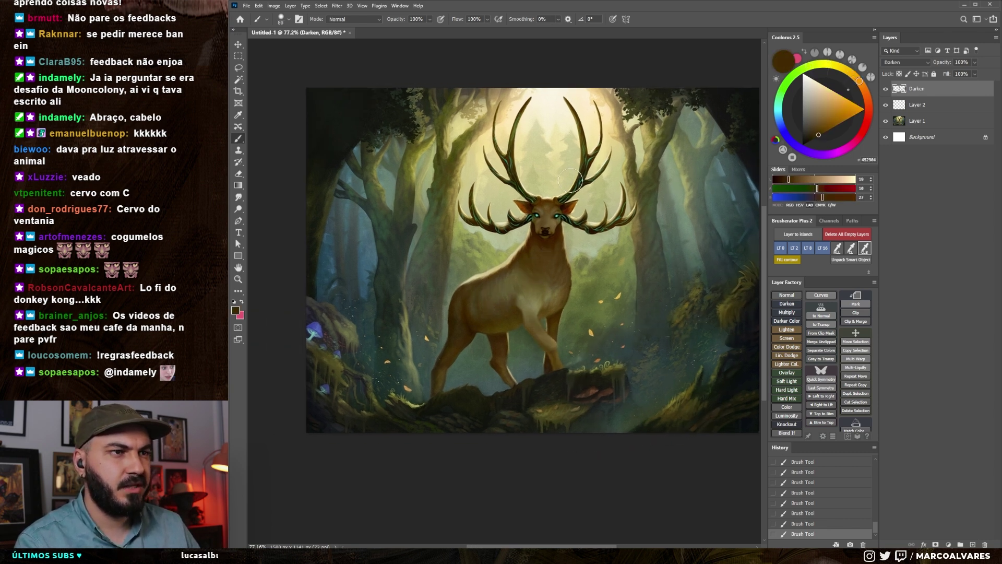
right_click(557, 221)
left_click(742, 349)
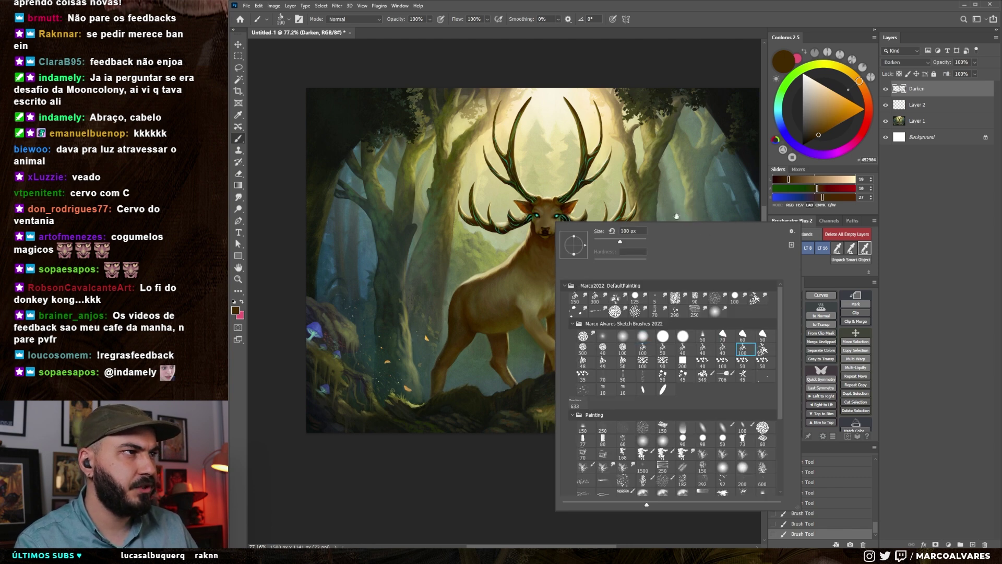
Add a new empty layer above Darken and dab small strokes with a sampled colour
key("Return")
left_click(786, 295)
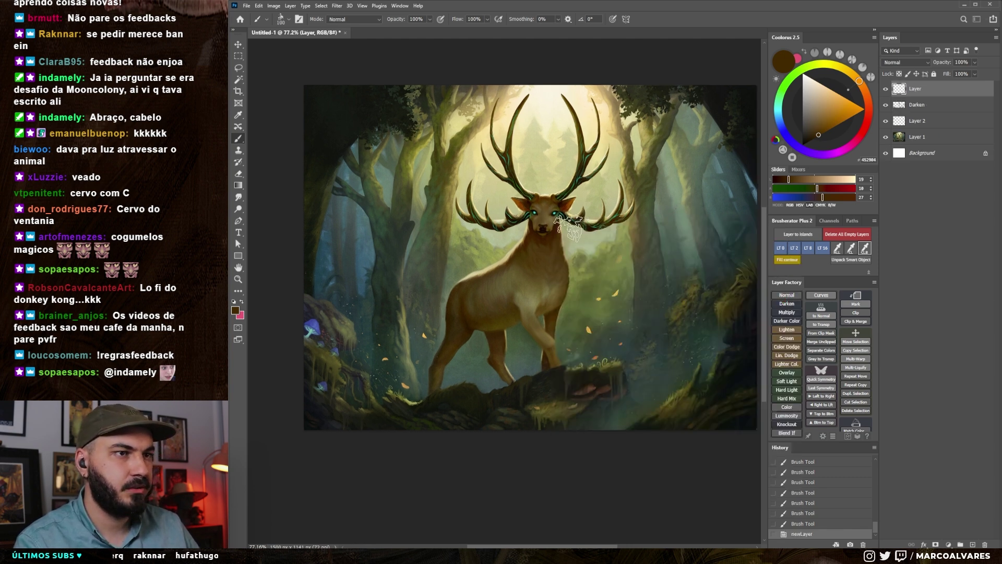
left_click(529, 237, "alt")
key("bracketleft")
key("bracketleft")
key("bracketleft")
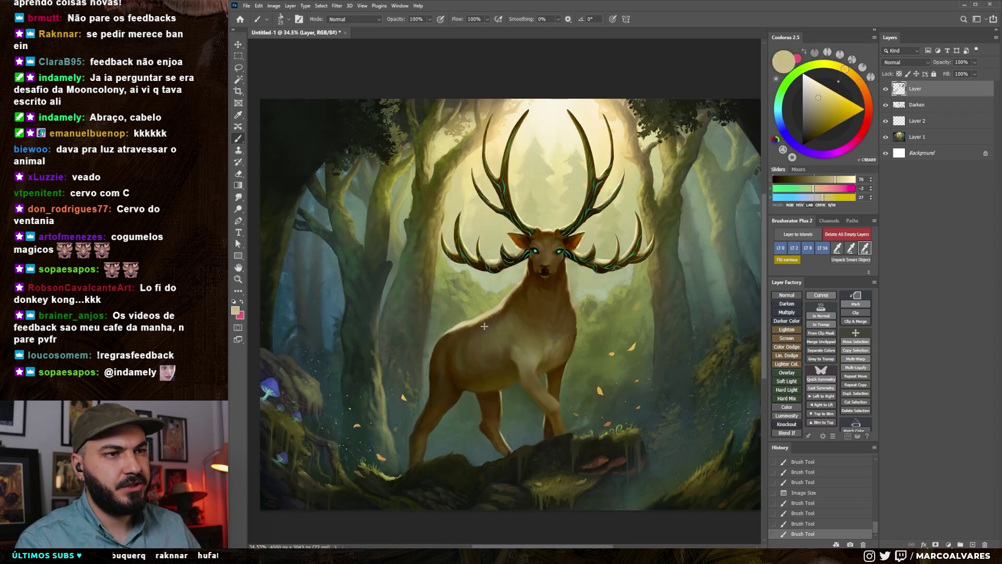
key("bracketright")
left_click(484, 326)
left_click(484, 327)
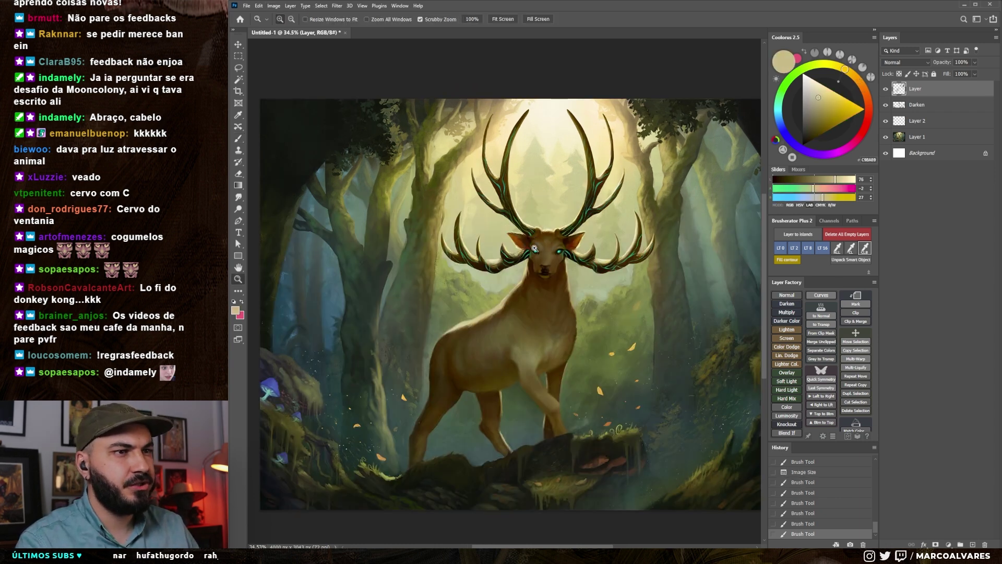
Frame the stag and add small brown and light beige strokes on its body
left_click_drag(467, 333, 485, 333)
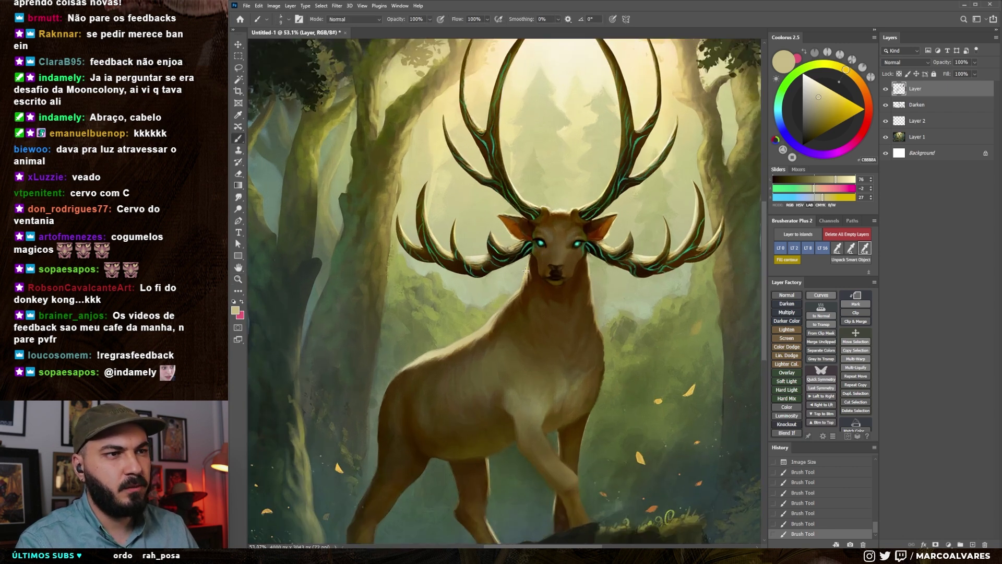
key("bracketright")
key("bracketright")
key("bracketright")
mouse_move(475, 347)
left_mouse_down()
mouse_move(478, 328)
mouse_move(533, 299)
left_mouse_up()
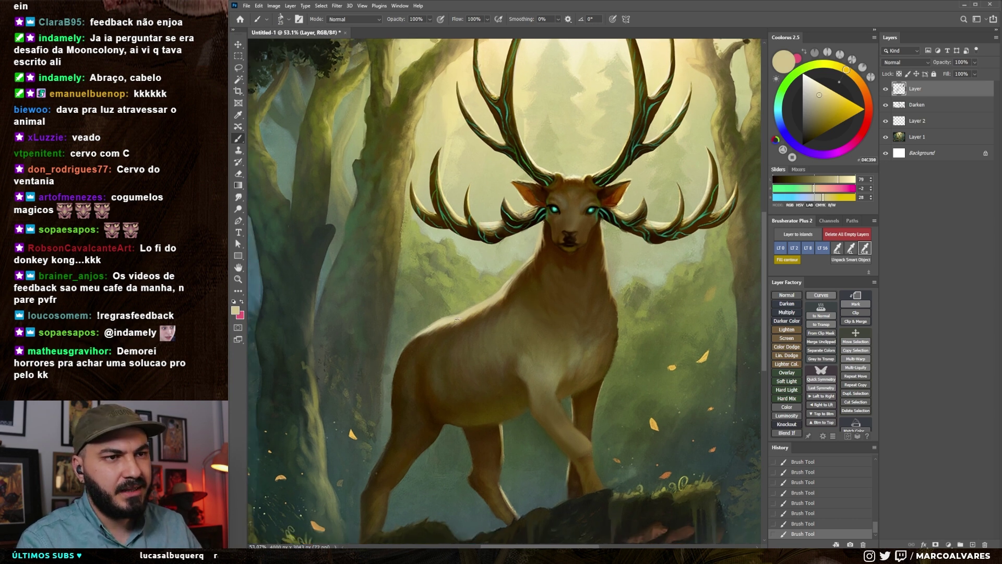
key("bracketright")
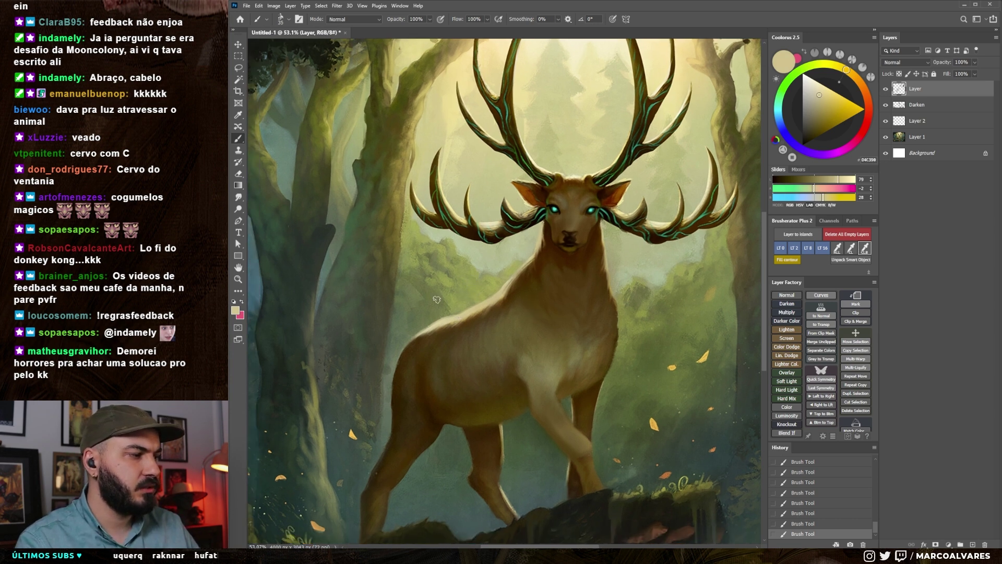
left_click(464, 321, "alt")
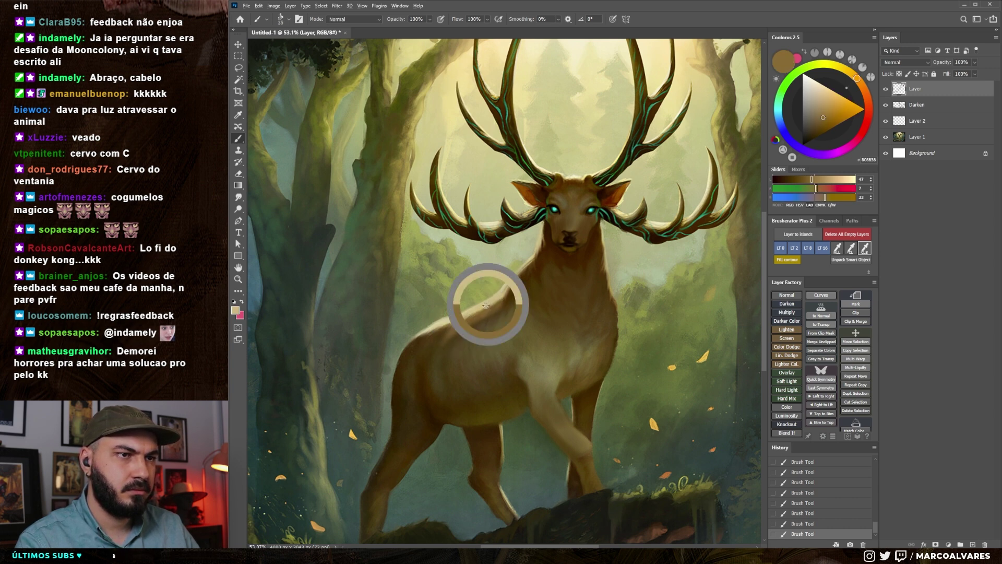
left_click(470, 318, "alt")
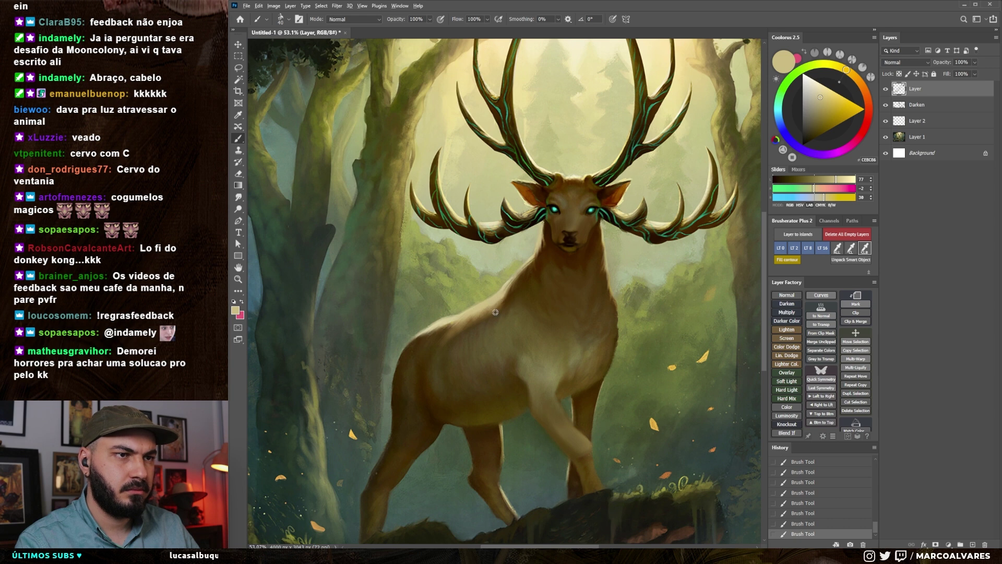
left_click(495, 313, "alt")
Paint a brown stroke along the stag's shoulder, undoing one unwanted stroke
left_click(450, 335, "alt")
left_click(450, 335)
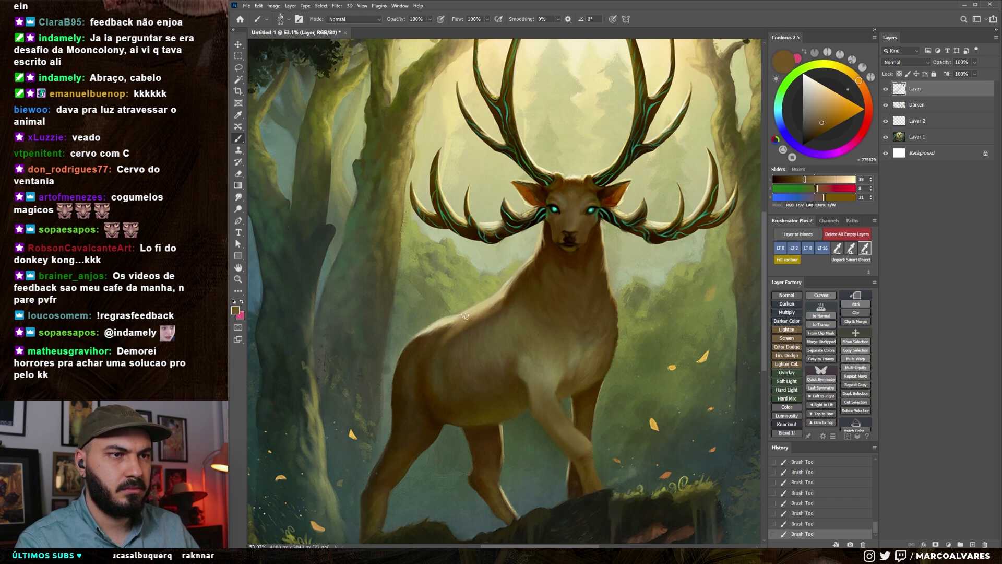
left_click(464, 317, "alt")
key("ctrl+z")
left_click(453, 327, "alt")
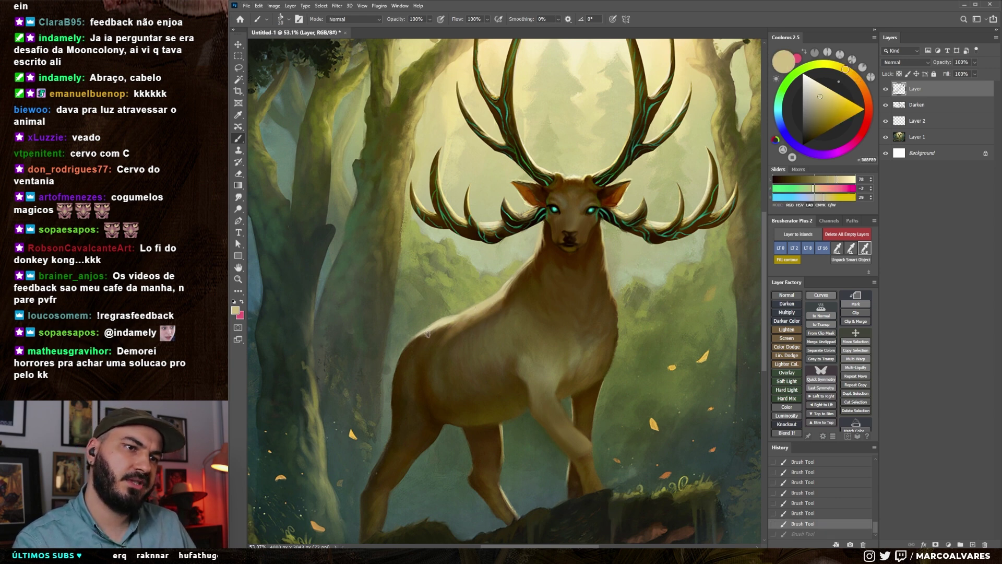
left_click(453, 328, "alt")
left_click_drag(451, 327, 417, 337)
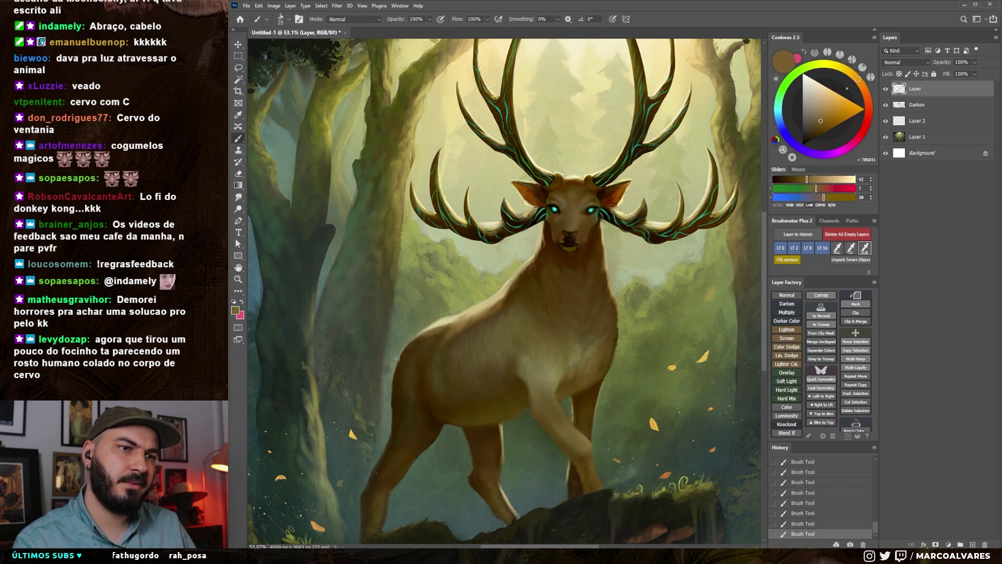
Sample light beige from the shoulder, undo the last stroke and zoom out to the whole painting
left_click_drag(401, 360, 409, 351)
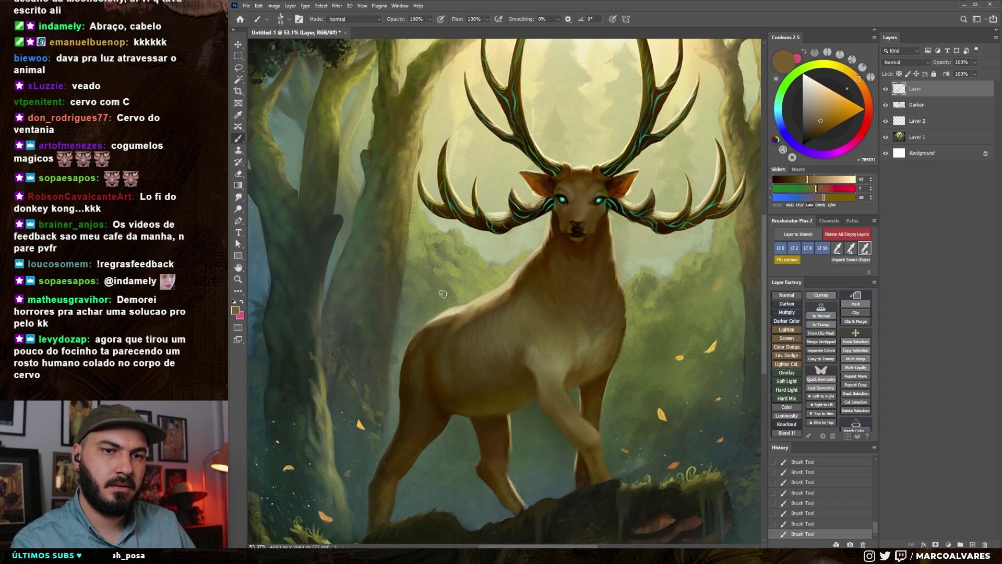
key("bracketright")
left_click(438, 319, "alt")
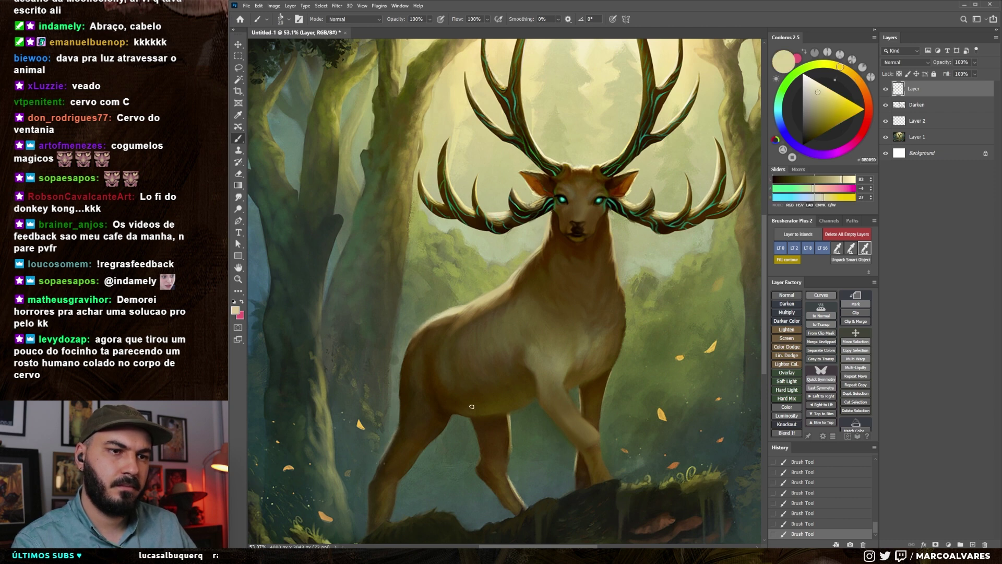
left_click_drag(471, 406, 476, 397)
key("ctrl+z")
left_click(471, 309, "alt")
left_click_drag(471, 309, 454, 358)
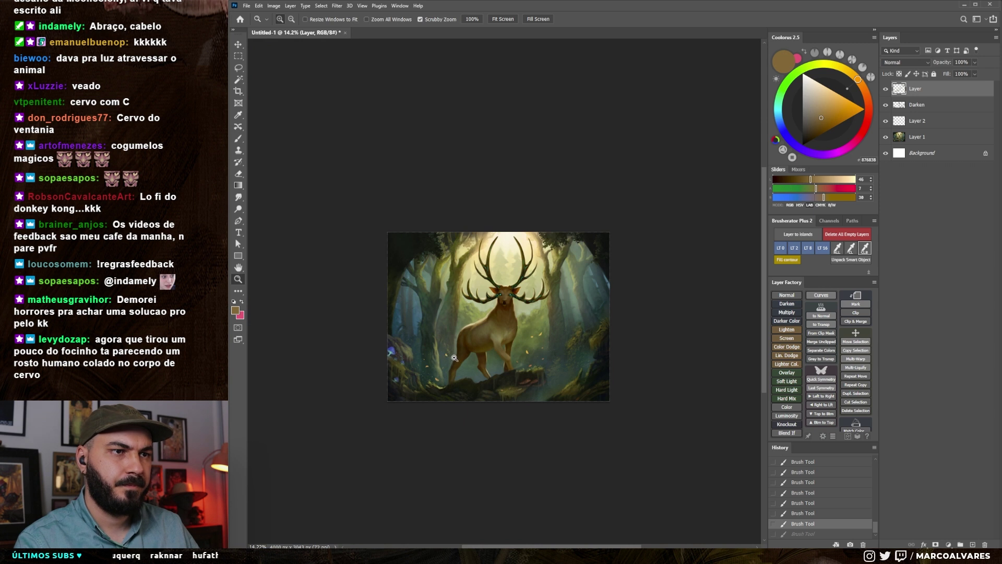
Toggle the new paint layer off and on to compare, then zoom in on the stag
left_click(885, 89)
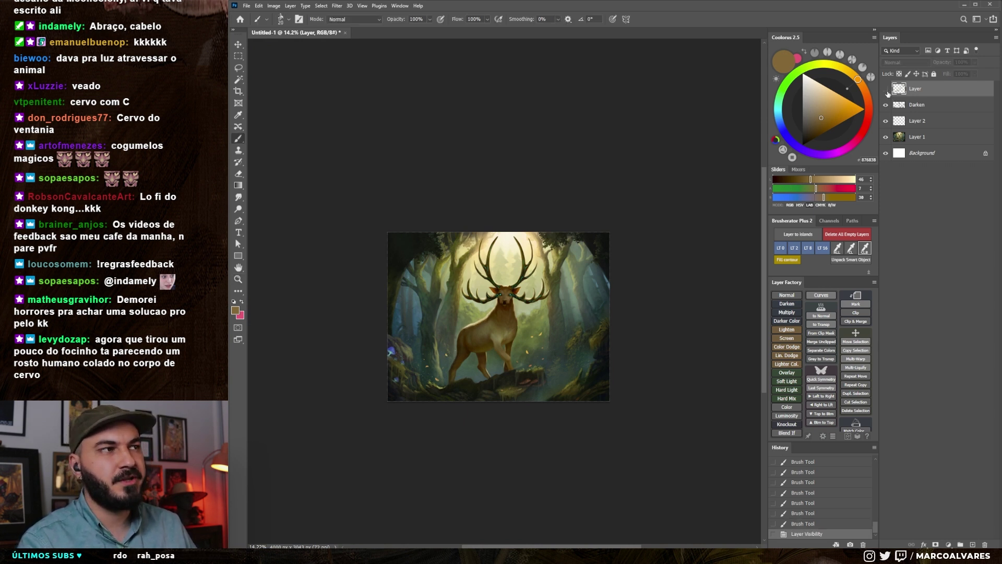
left_click(886, 89)
key("z")
mouse_move(467, 329)
left_mouse_down()
mouse_move(565, 252)
mouse_move(553, 294)
left_mouse_up()
Dab brown and dark brown touches on the stag's neck and face, undoing the last two strokes
key("b")
left_click(537, 275, "alt")
key("bracketleft")
key("bracketleft")
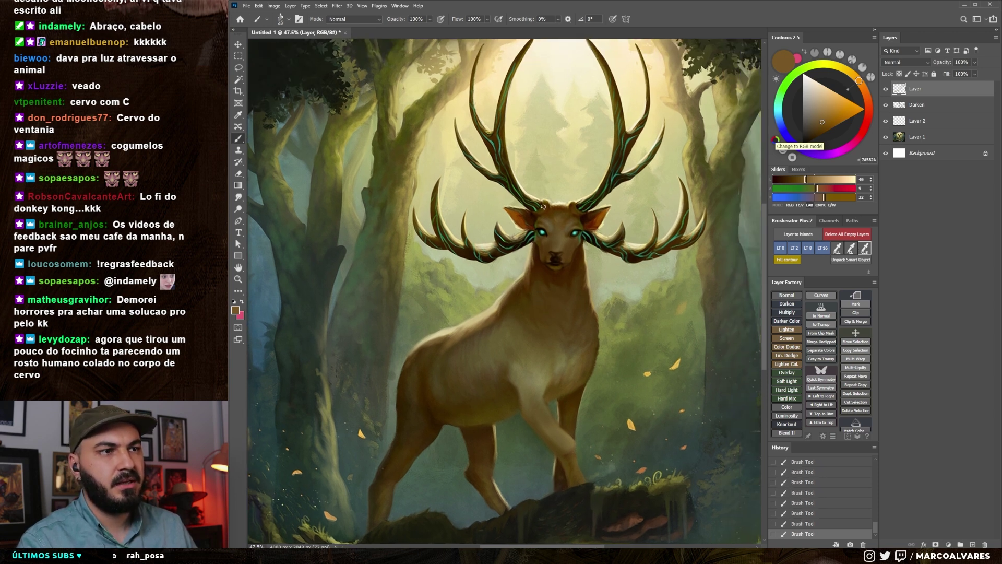
key("x")
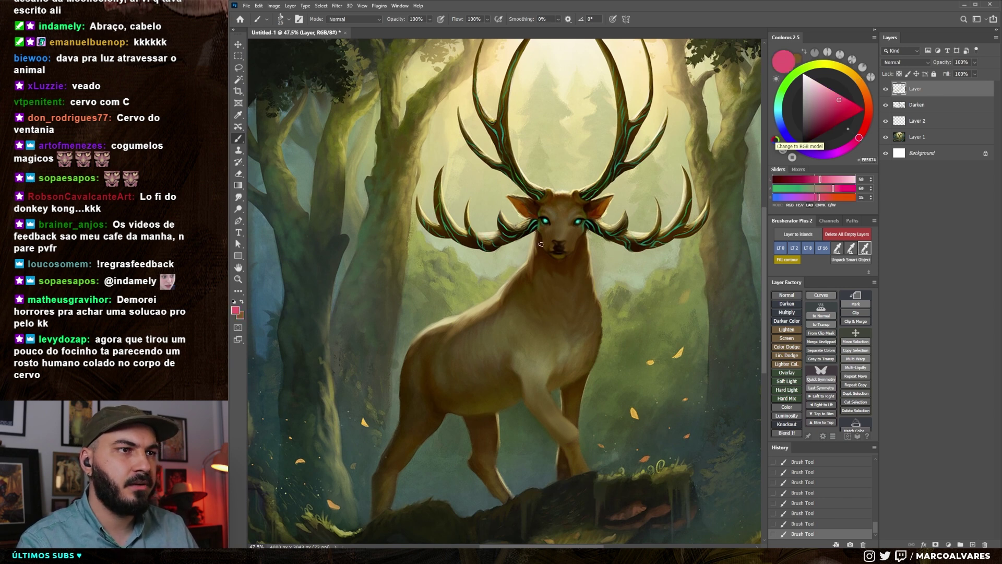
left_click(544, 244, "alt")
key("bracketright")
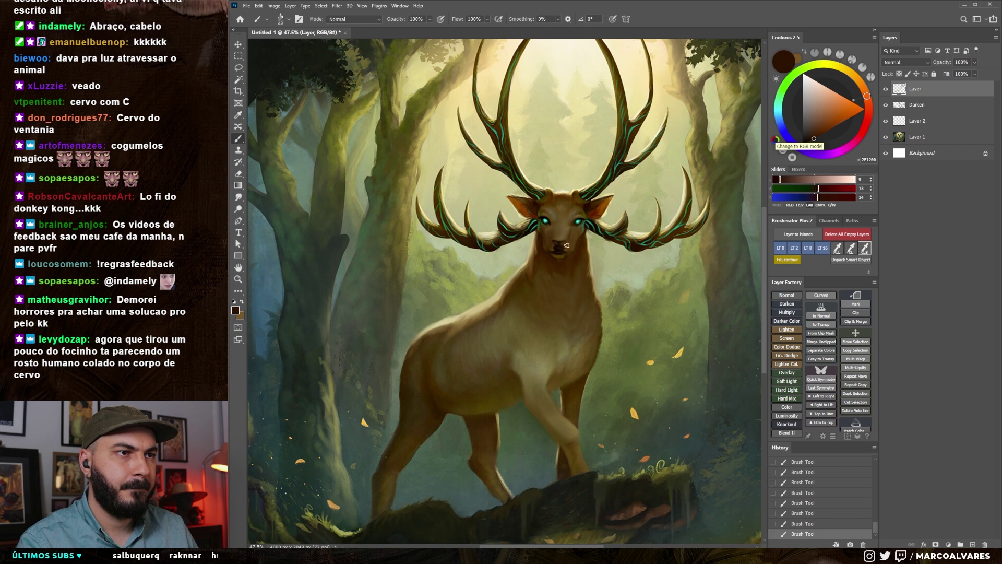
key("ctrl+z")
key("ctrl+z")
Redo the two undone strokes and sample browns from the stag's forehead and face
scroll(563, 245, "up", 3)
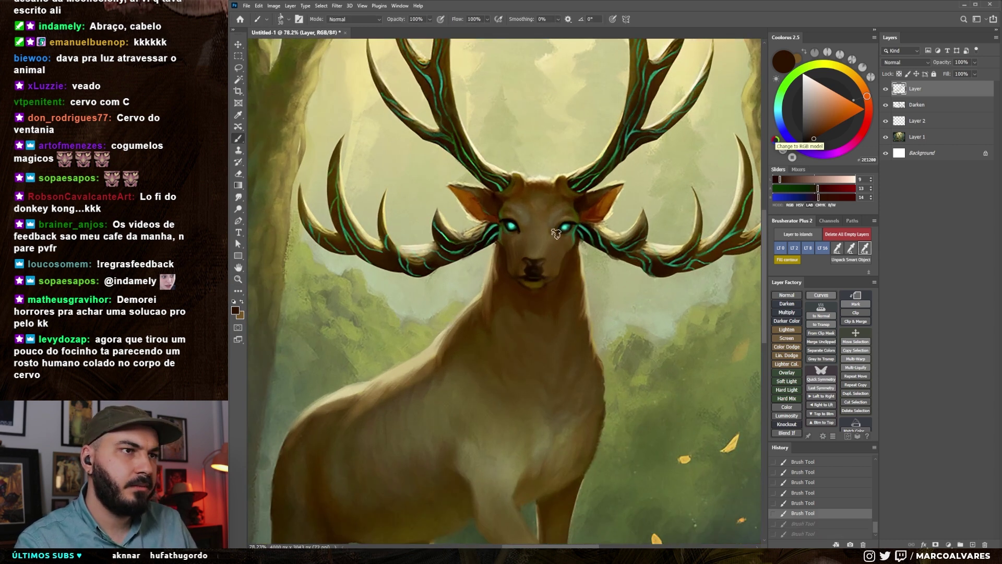
key("ctrl+shift+z")
key("ctrl+shift+z")
key("bracketleft")
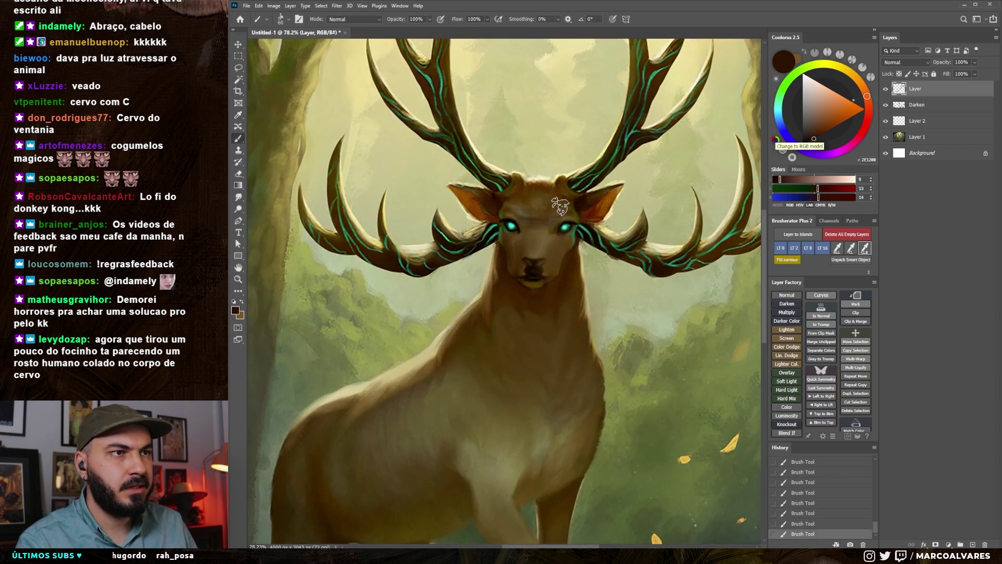
left_click(509, 208, "alt")
left_click(544, 193, "alt")
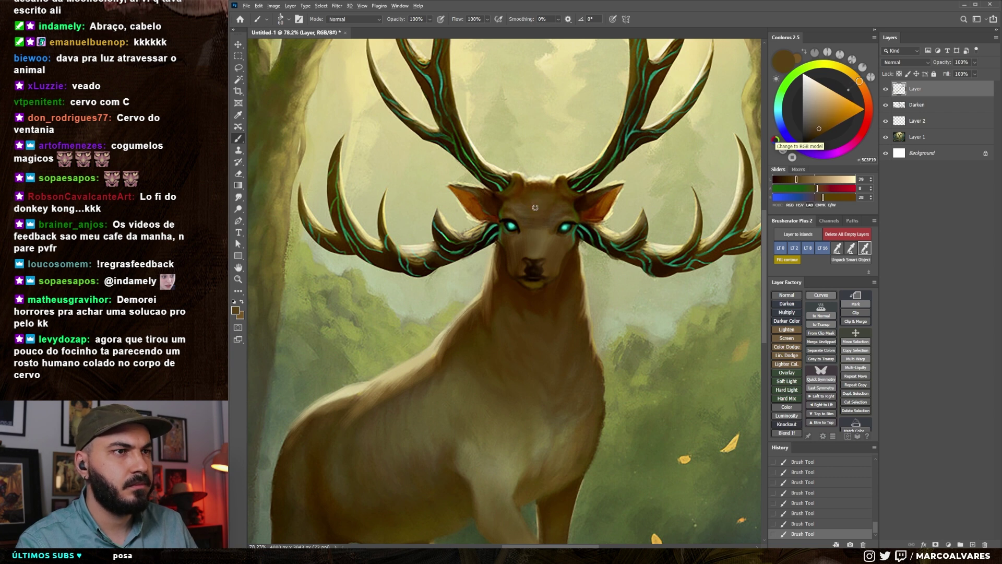
left_click(526, 227, "alt")
key("bracketleft")
key("bracketleft")
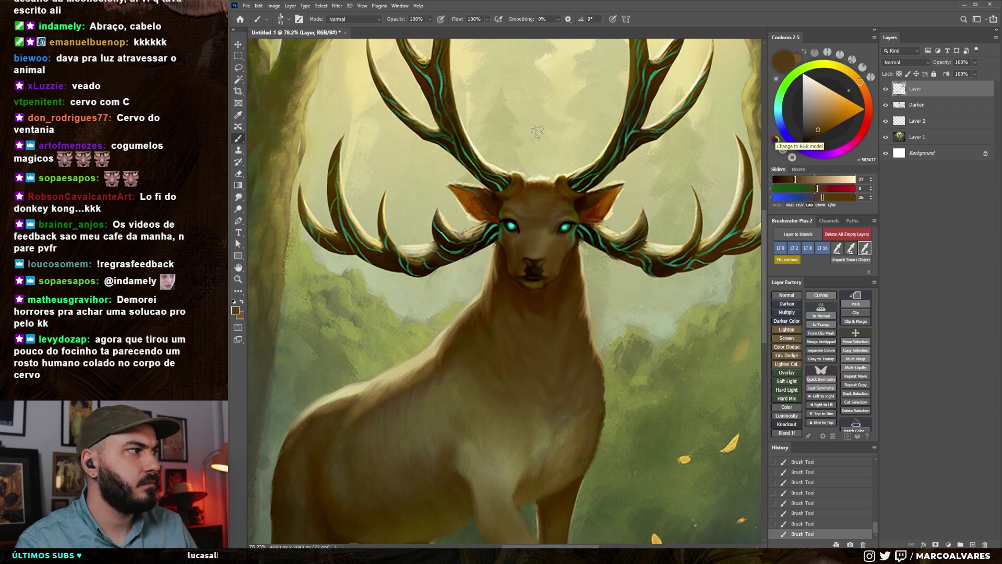
Sample tones from the stag's nose and muzzle, ending with a mid brown from the chest
left_click(532, 277, "alt")
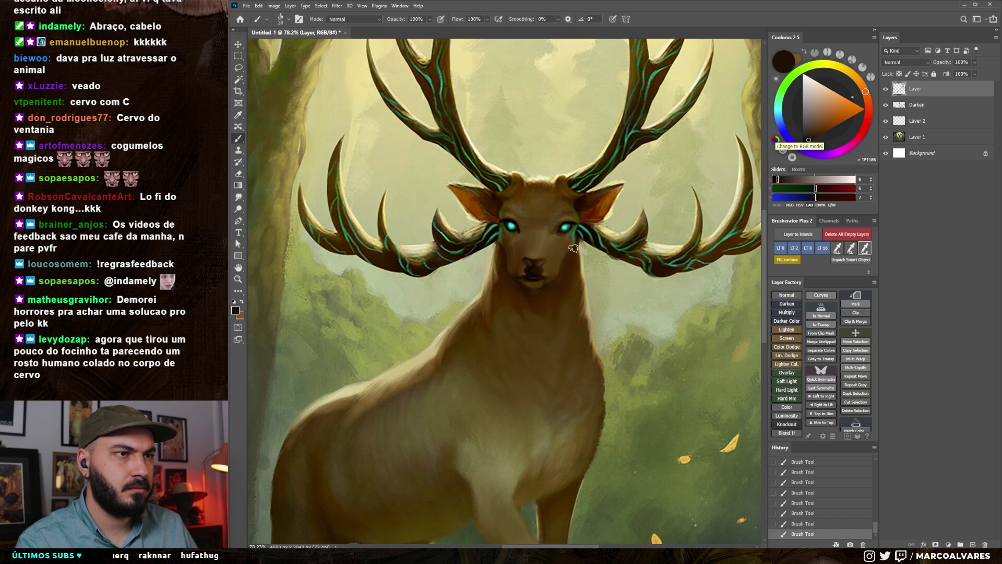
left_click(557, 281, "alt")
key("bracketright")
key("bracketright")
key("bracketright")
key("bracketright")
left_click(524, 336, "alt")
key("bracketright")
left_click(536, 326, "alt")
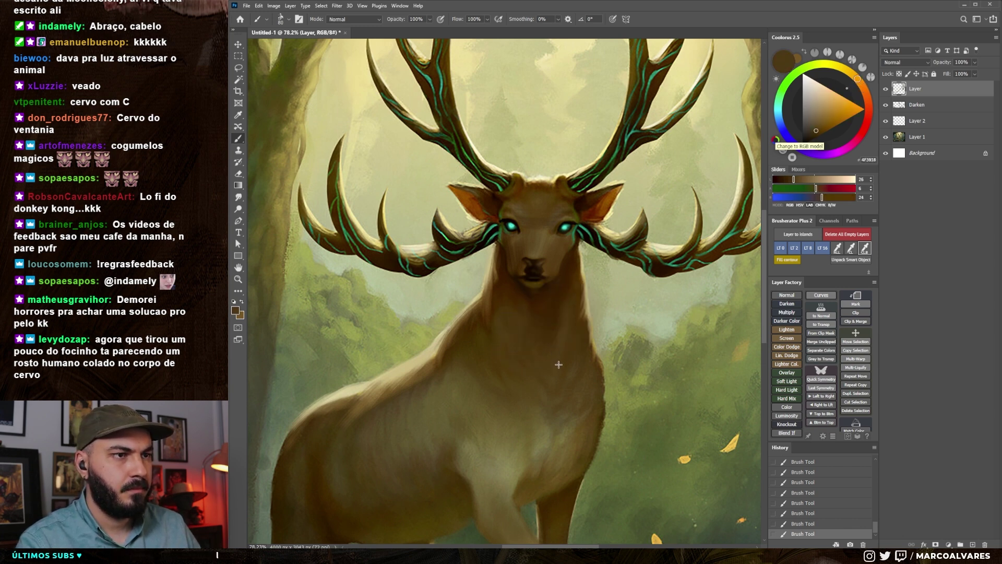
left_click(577, 314, "alt")
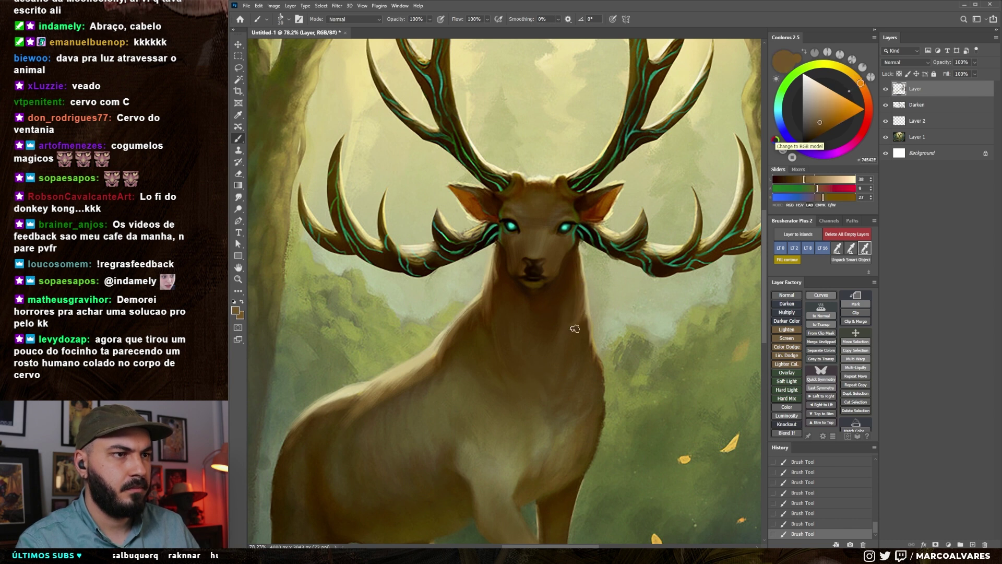
scroll(587, 451, "down", 10)
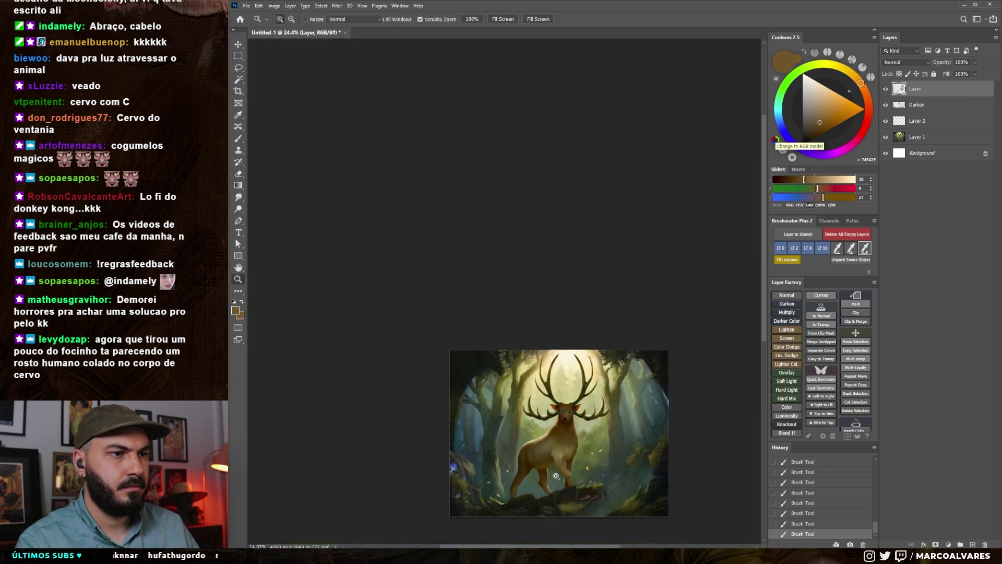
Duplicate Layer 1 as 'hide', move it to the top of the stack, and hide it
left_click(917, 139)
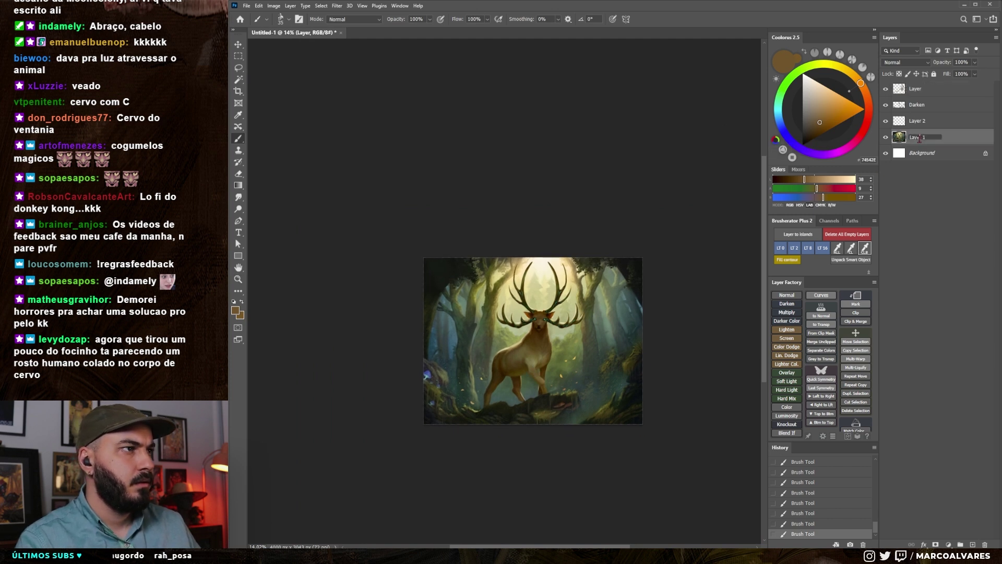
left_click_drag(932, 139, 920, 148)
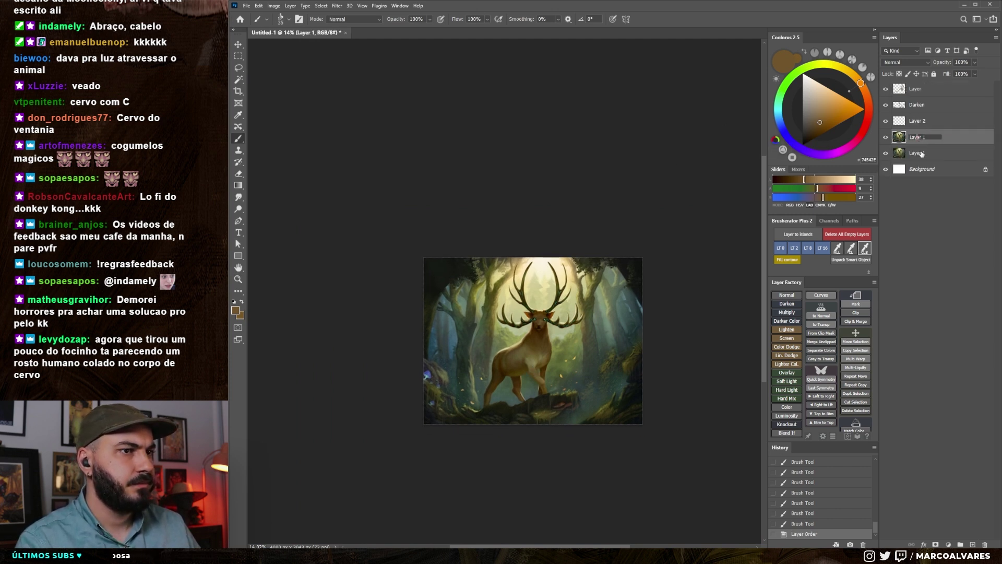
type("hide")
key("Return")
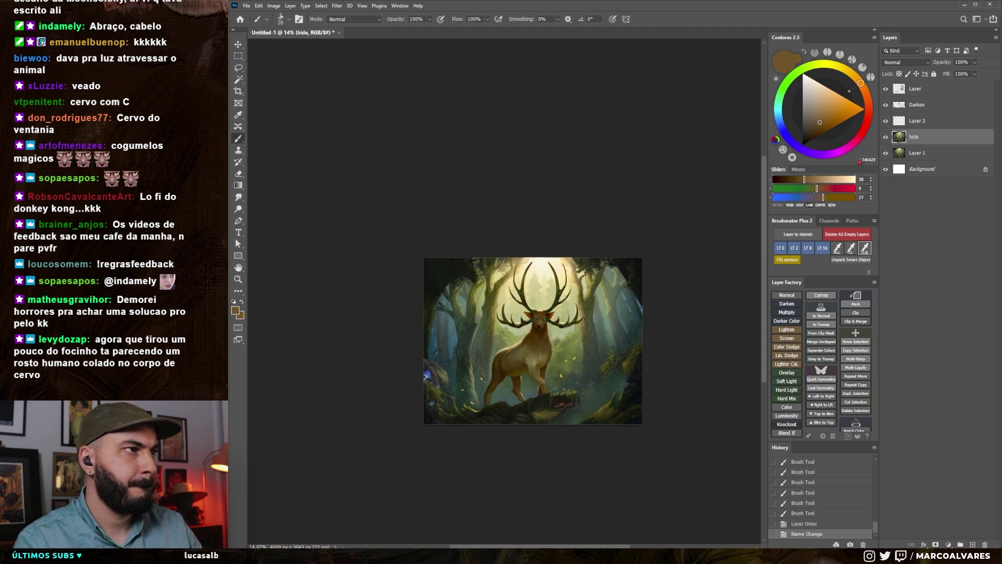
left_click_drag(918, 138, 916, 84)
left_click(885, 89)
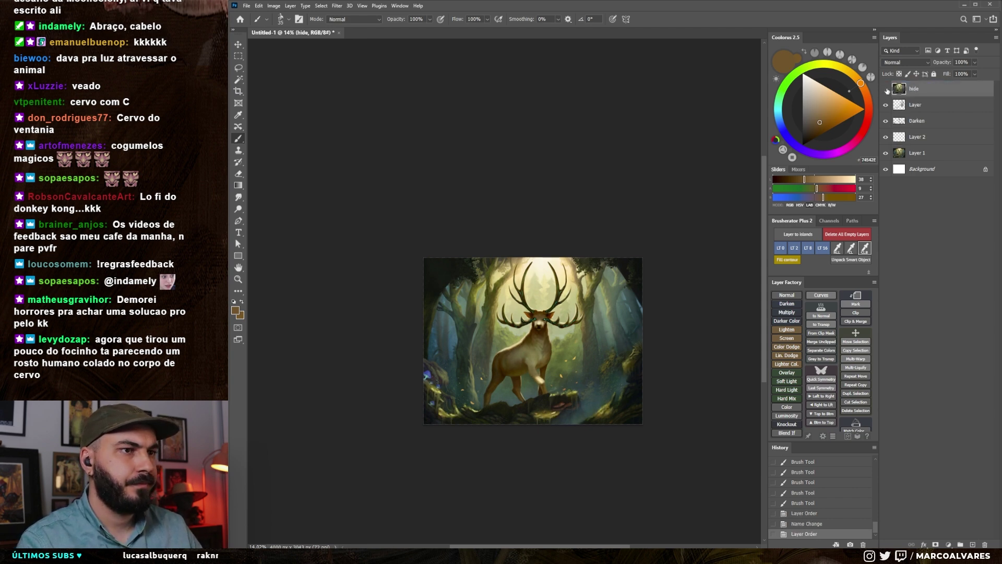
Reselect the painting layer and bring up the brush choices
left_click(916, 104)
scroll(556, 346, "up", 3)
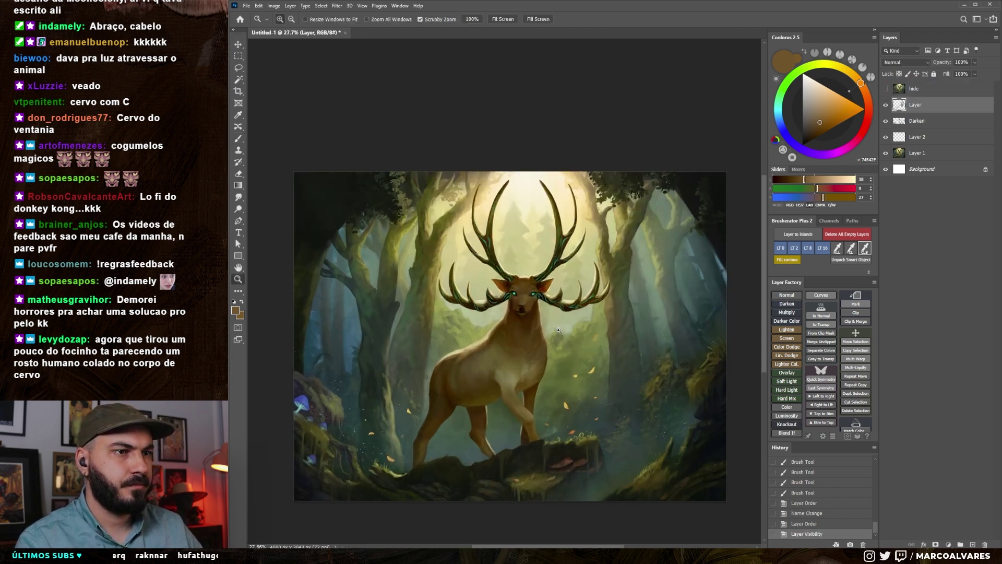
right_click(550, 282)
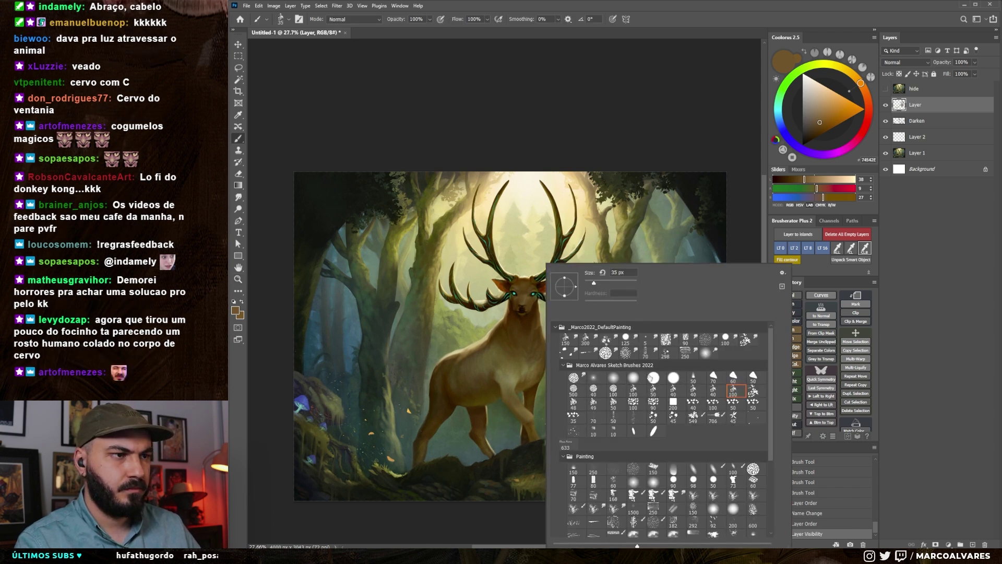
Set the brush size to 100 and paint small sampled-brown strokes on the deer's chest
mouse_move(498, 410)
left_mouse_down()
mouse_move(493, 349)
mouse_move(509, 310)
left_mouse_up()
left_click(493, 350, "alt")
left_click_drag(506, 347, 514, 350)
left_click_drag(512, 347, 515, 354)
left_click(512, 361, "alt")
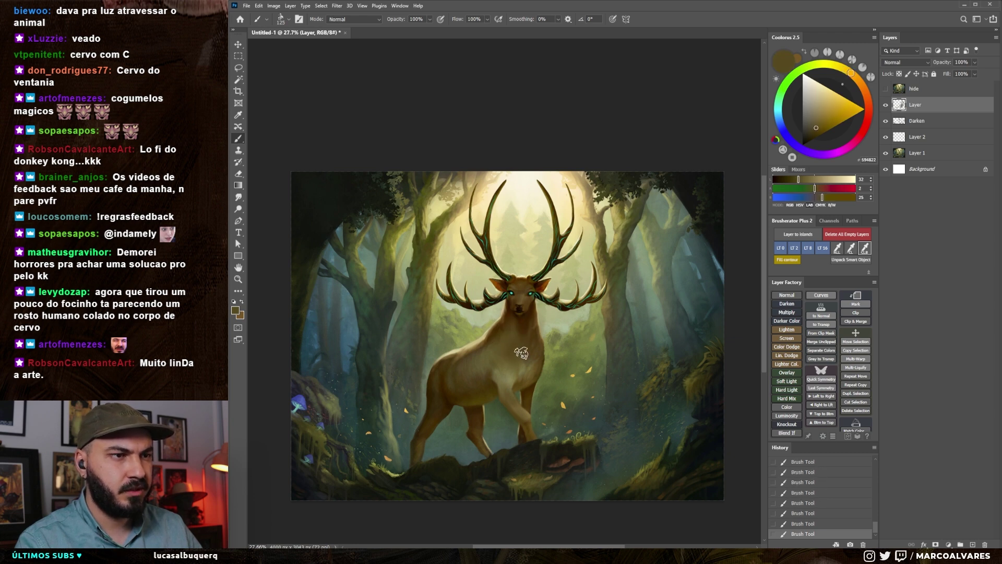
left_click(520, 335, "alt")
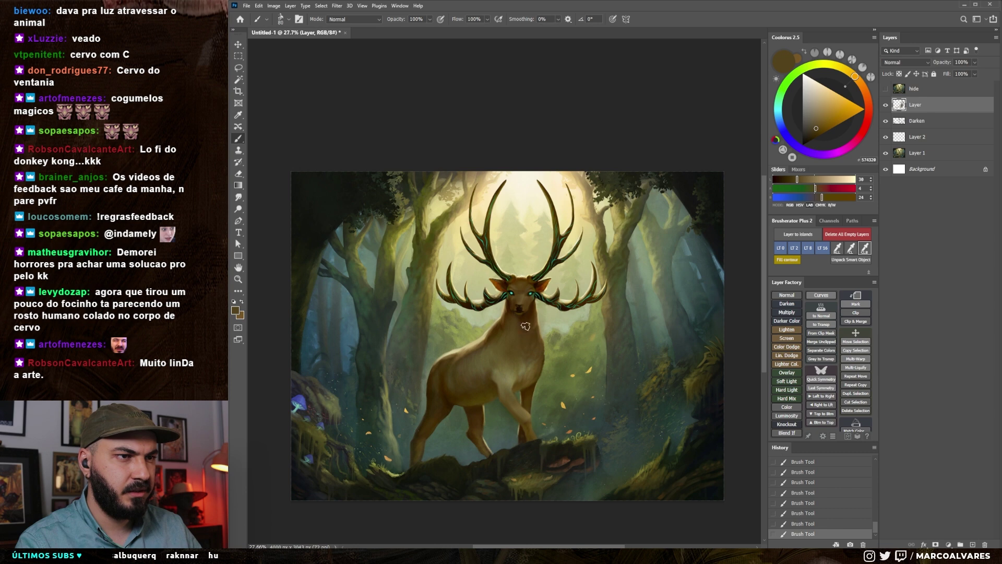
left_click(513, 317, "alt")
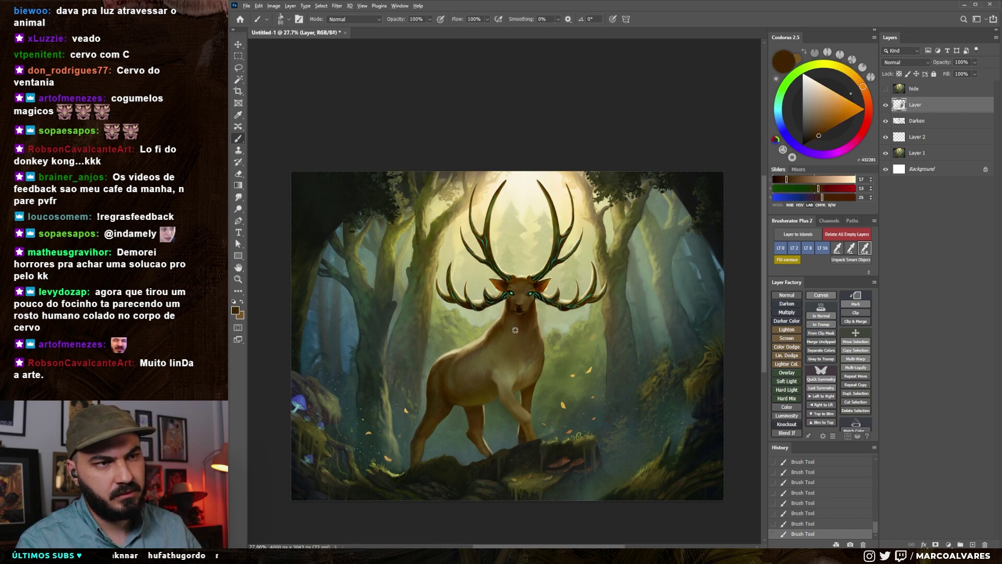
Keep shading the body with darker and lighter sampled browns, undoing and redoing a stroke
left_click(481, 356, "alt")
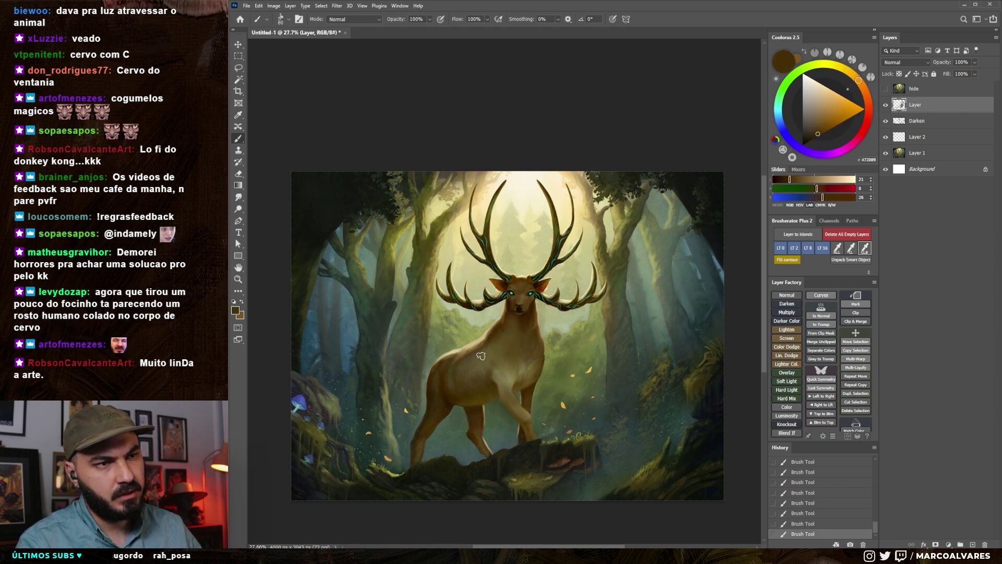
left_click(449, 372, "alt")
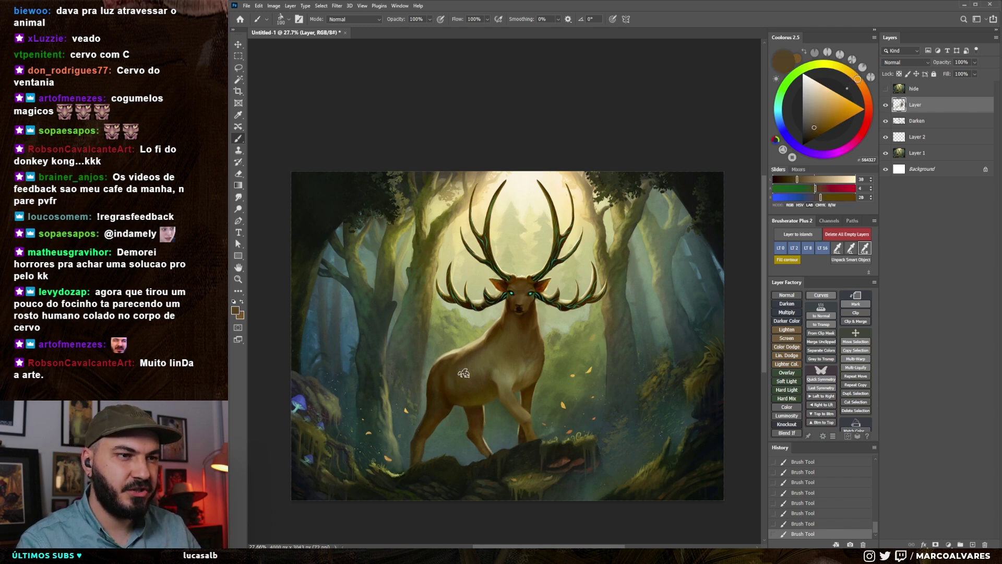
left_click(449, 391, "alt")
left_click(429, 409, "alt")
left_click(435, 387, "alt")
key("ctrl+z")
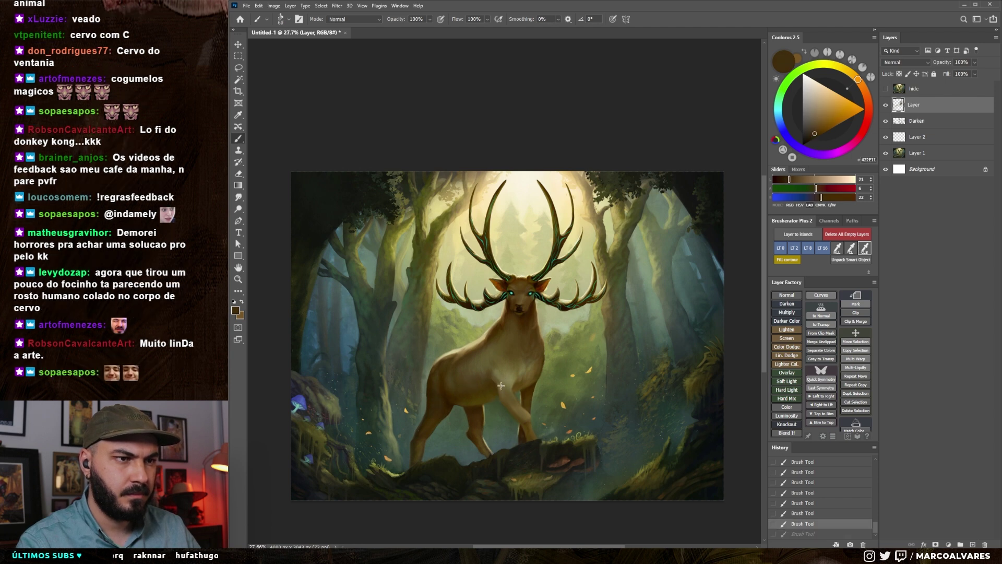
key("ctrl+shift+z")
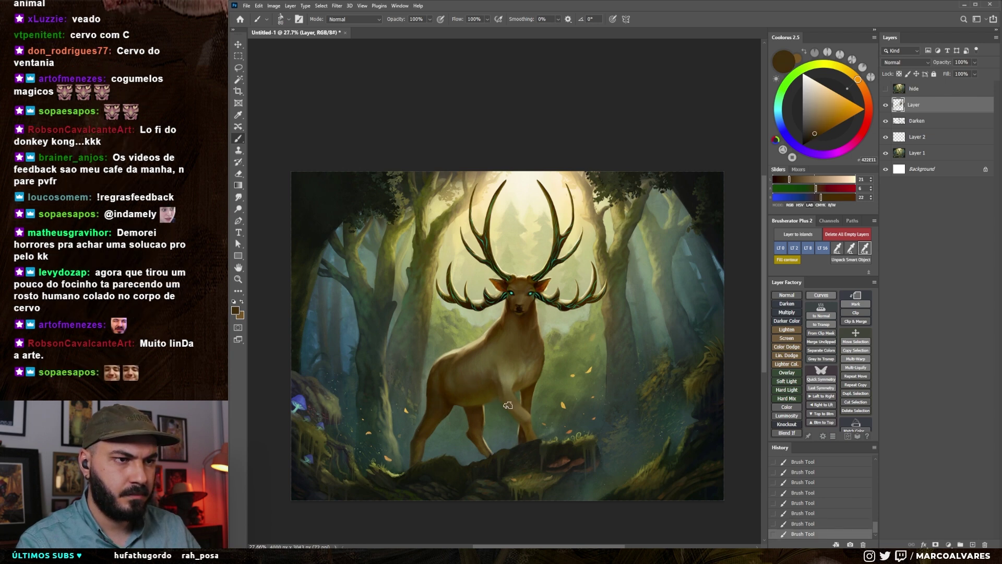
Add light browns on the chest and a near-black stroke on the deer's face
left_click(504, 360, "alt")
left_click(507, 382, "alt")
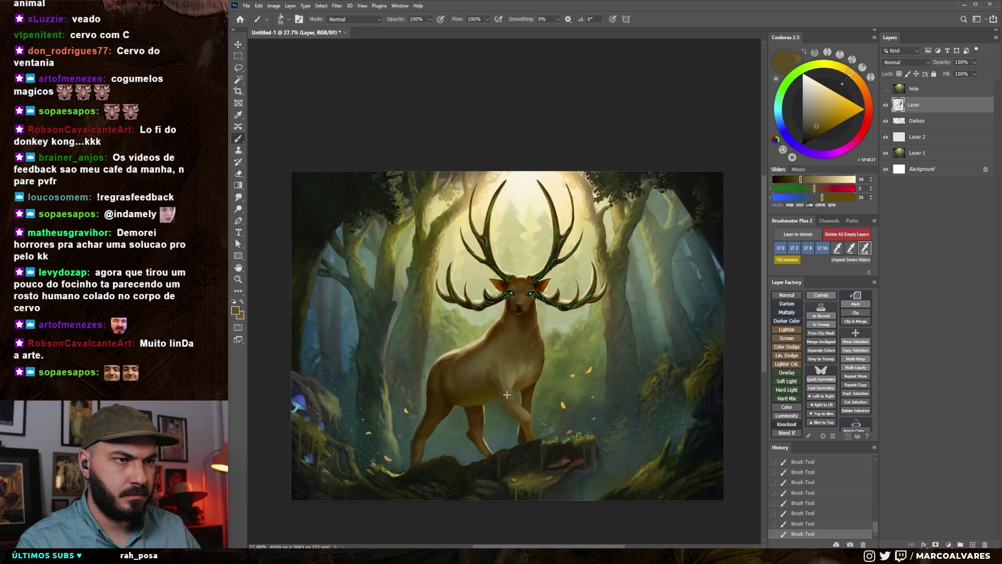
left_click(525, 356, "alt")
key("bracketright")
key("ctrl+z")
key("bracketleft")
key("bracketleft")
left_click(514, 303, "alt")
left_click_drag(510, 301, 518, 310)
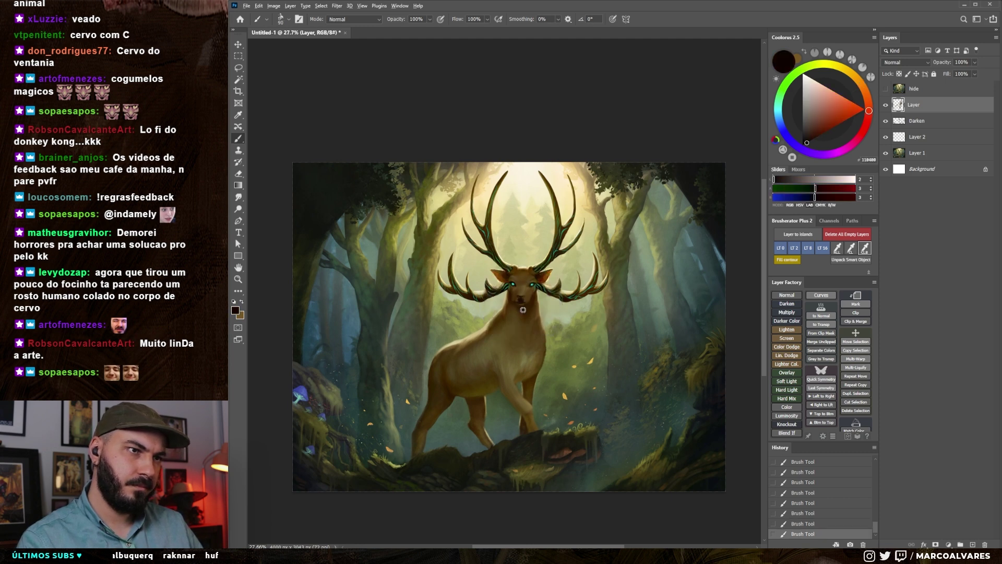
Shrink the brush, paint further light and dark browns, and zoom in closer on the deer
left_click(523, 312, "alt")
key("bracketleft")
key("bracketleft")
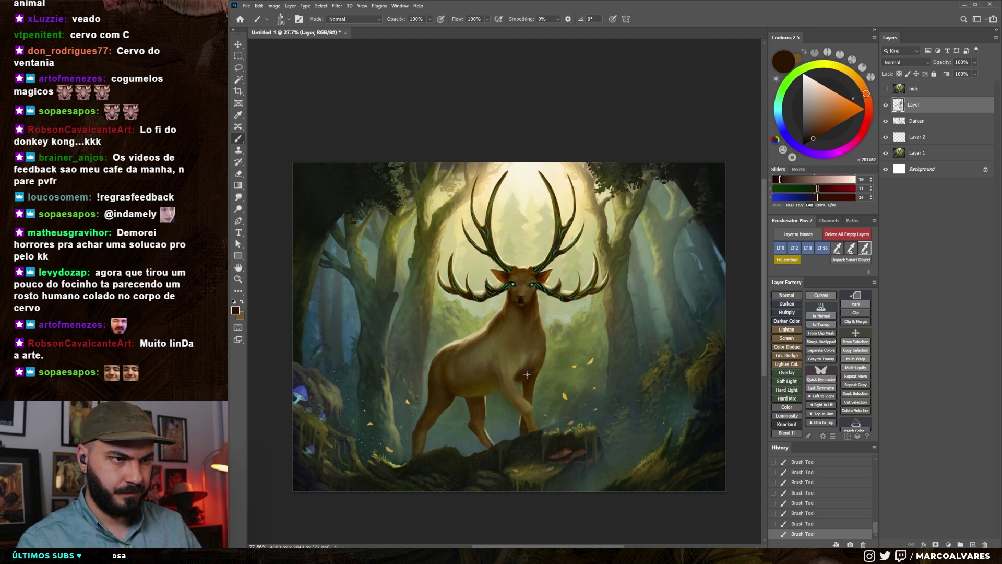
key("bracketleft")
left_click(525, 355, "alt")
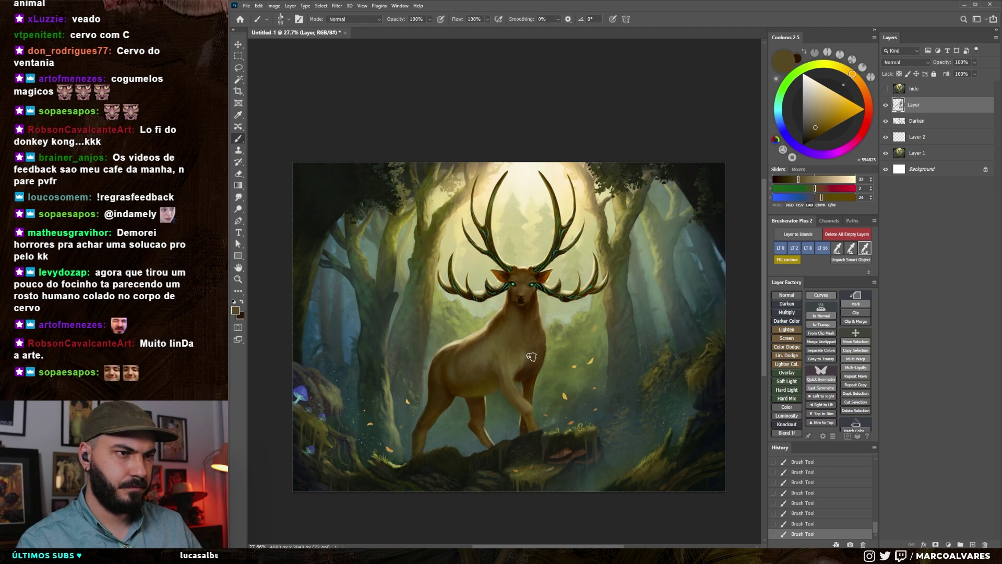
left_click(522, 366, "alt")
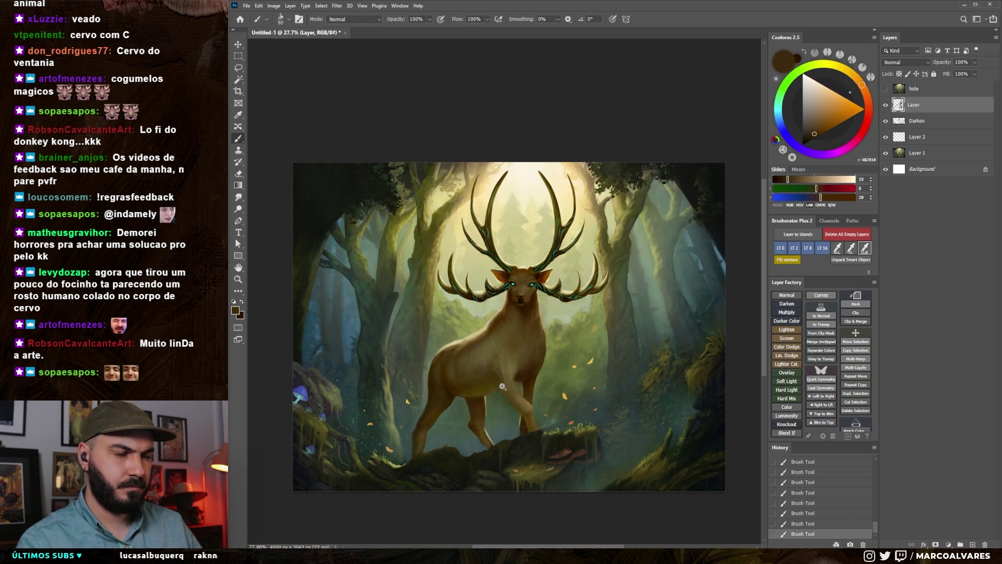
left_click_drag(503, 386, 506, 247)
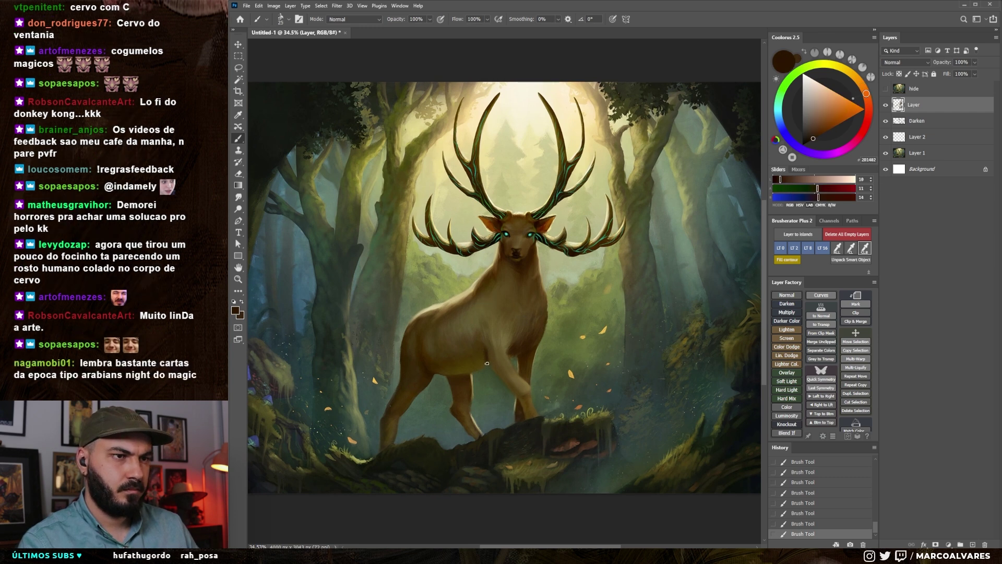
Enlarge the brush, paint browns sampled from the deer, and briefly zoom out to check the painting
key("bracketright")
key("bracketright")
key("bracketright")
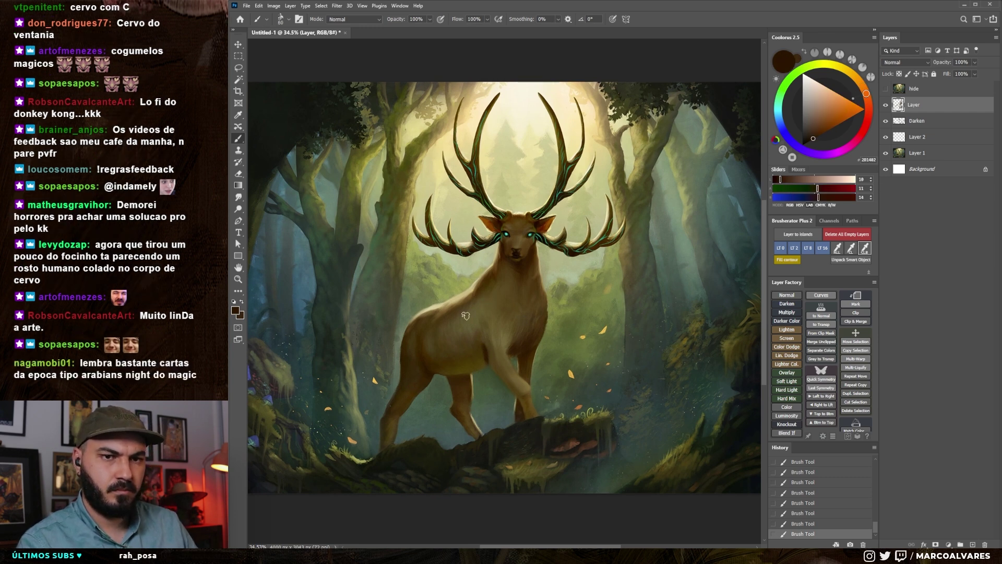
key("bracketright")
left_click(477, 339, "alt")
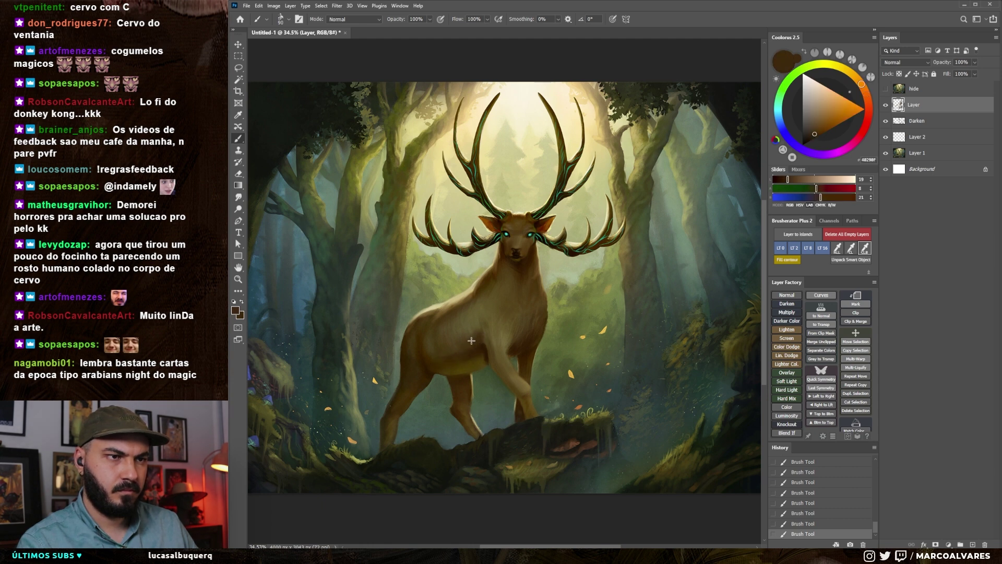
left_click(482, 347, "alt")
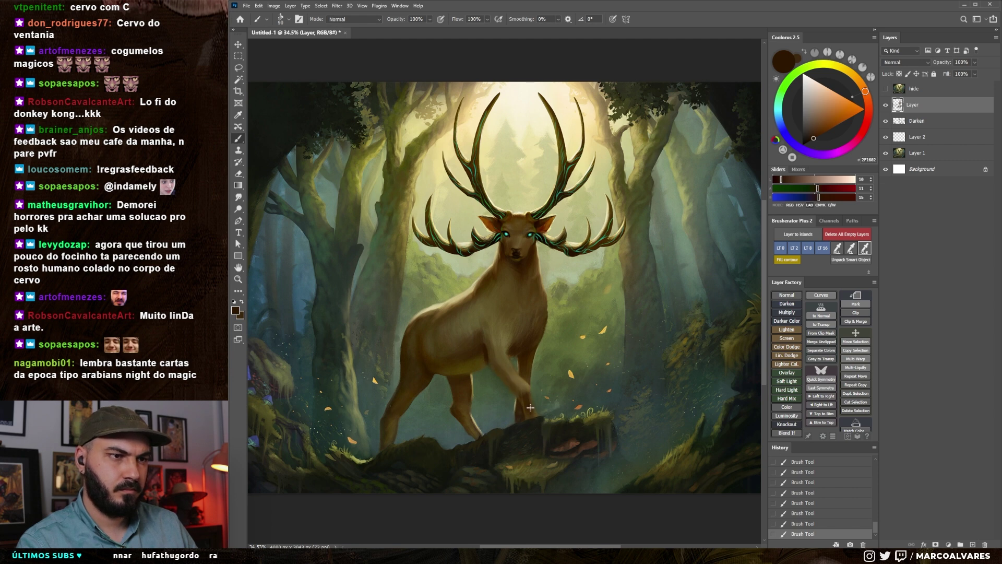
left_click(503, 352, "alt")
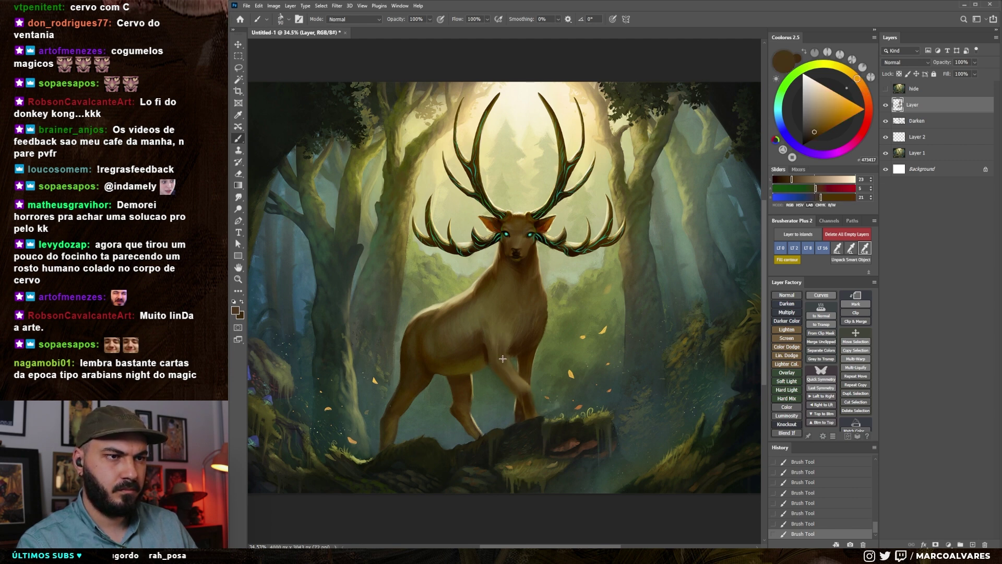
key("z")
mouse_move(524, 353)
left_mouse_down()
mouse_move(485, 354)
mouse_move(558, 354)
left_mouse_up()
key("b")
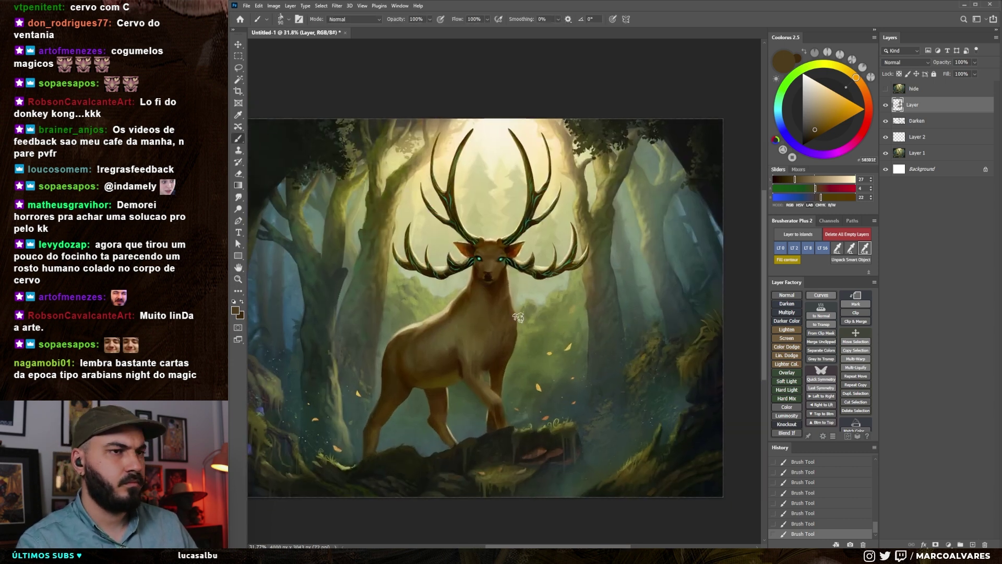
Paint with a neck brown and light beiges from the glowing background, undoing and redoing two strokes
left_click(462, 293, "alt")
left_click(447, 310, "alt")
scroll(447, 310, "up", 2)
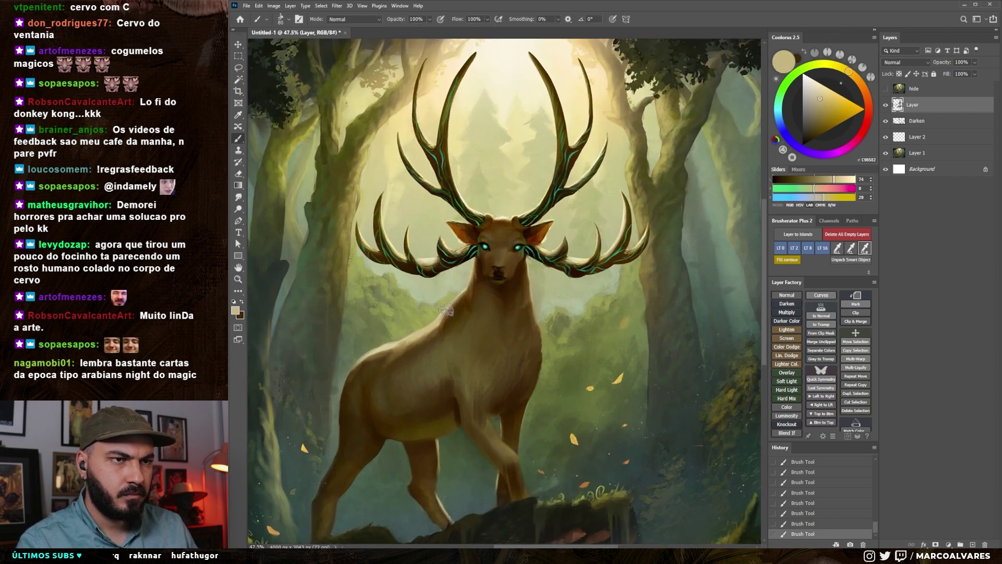
key("bracketright")
mouse_move(438, 313)
left_mouse_down()
mouse_move(461, 307)
mouse_move(460, 270)
mouse_move(450, 294)
left_mouse_up()
left_click(452, 285, "alt")
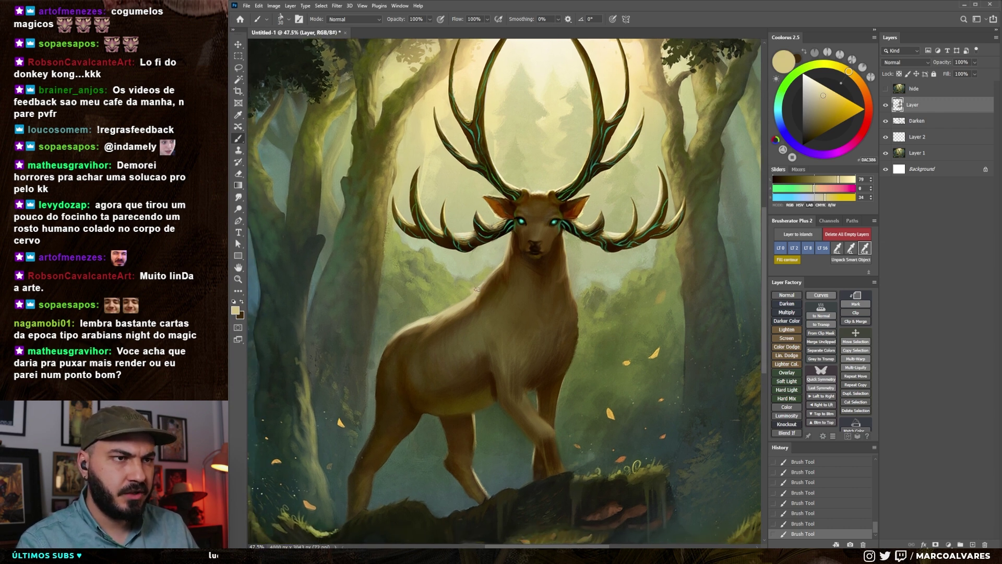
key("ctrl+z")
key("ctrl+z")
key("ctrl+shift+z")
key("ctrl+shift+z")
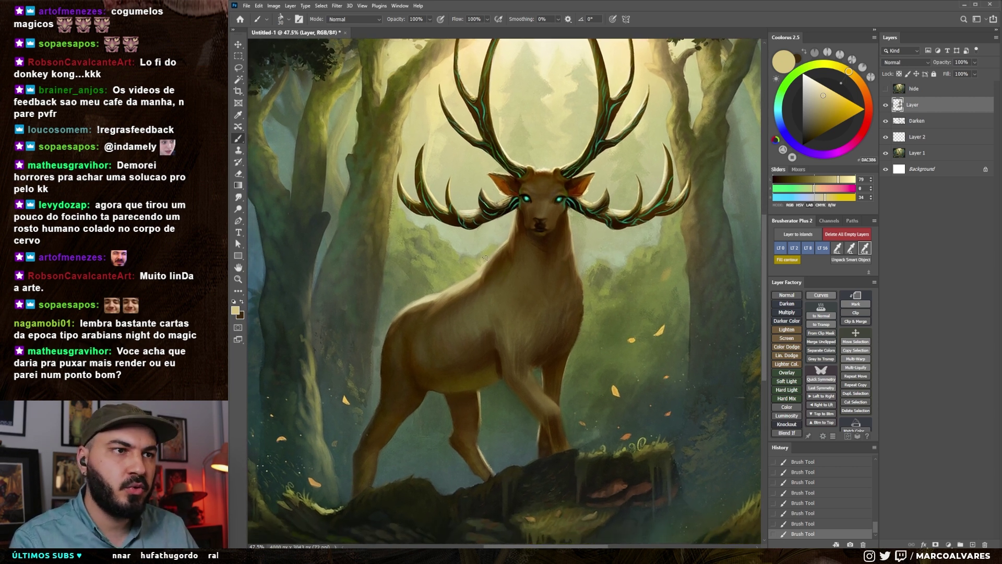
Fine-tune the brush size, sample beige tones from the stag, then choose a paler beige
key("bracketleft")
key("bracketright")
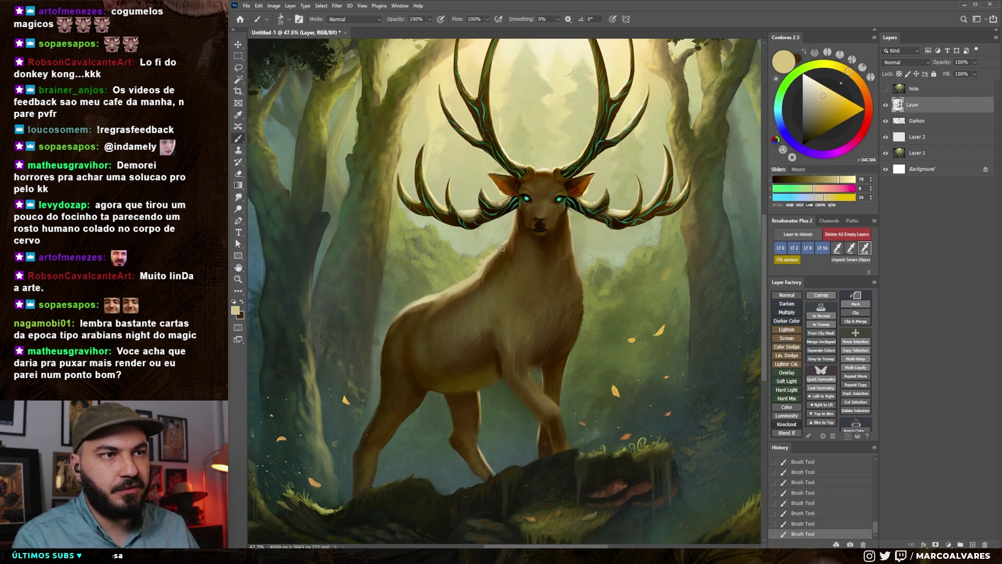
key("bracketleft")
left_click(480, 270, "alt")
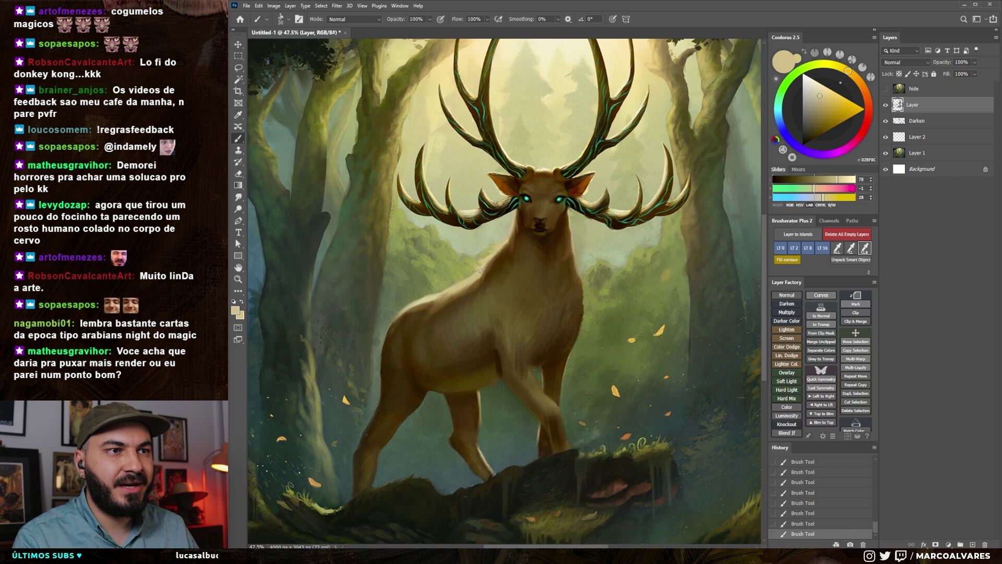
left_click(501, 249, "alt")
key("bracketleft")
left_click(486, 267, "alt")
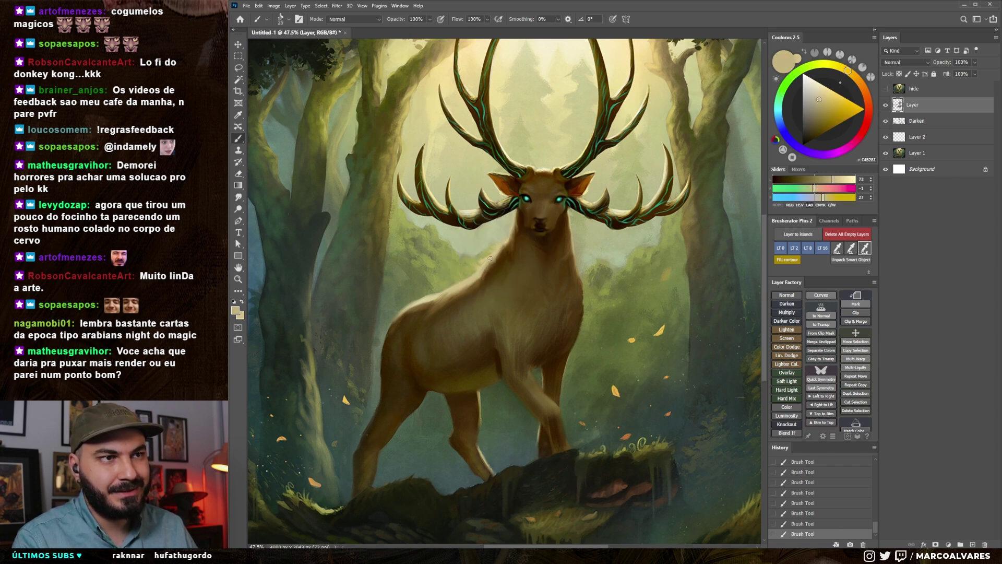
left_click(822, 86)
Zoom in close on the left tree trunk and paint a beige ring on it
key("bracketleft")
key("bracketleft")
key("bracketleft")
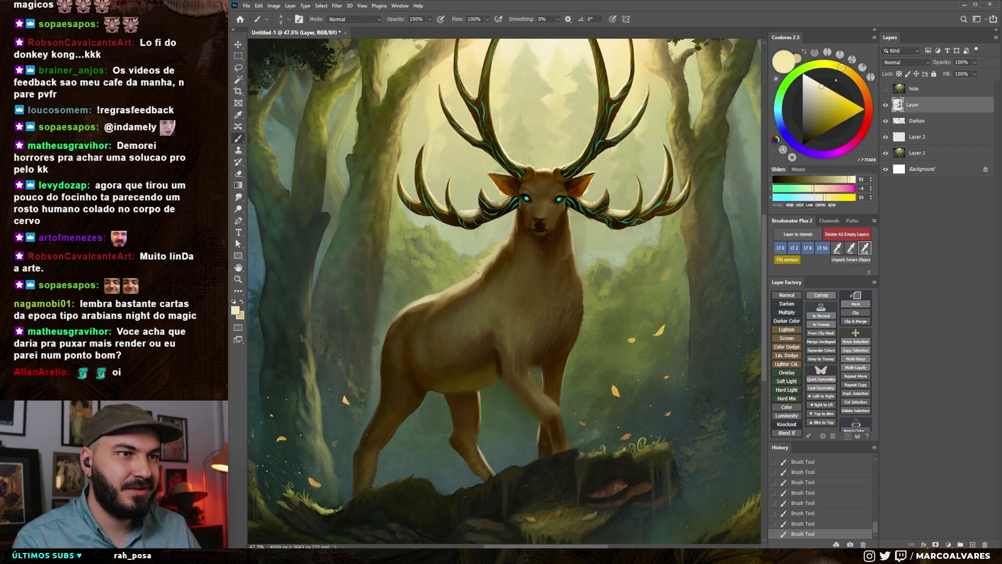
key("bracketright")
key("bracketright")
key("bracketright")
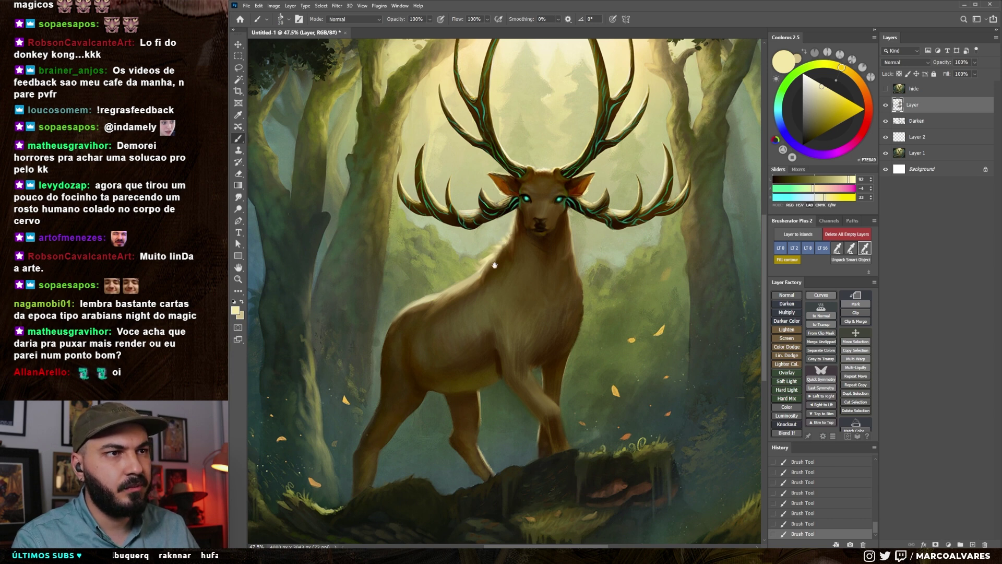
left_click_drag(493, 266, 475, 240)
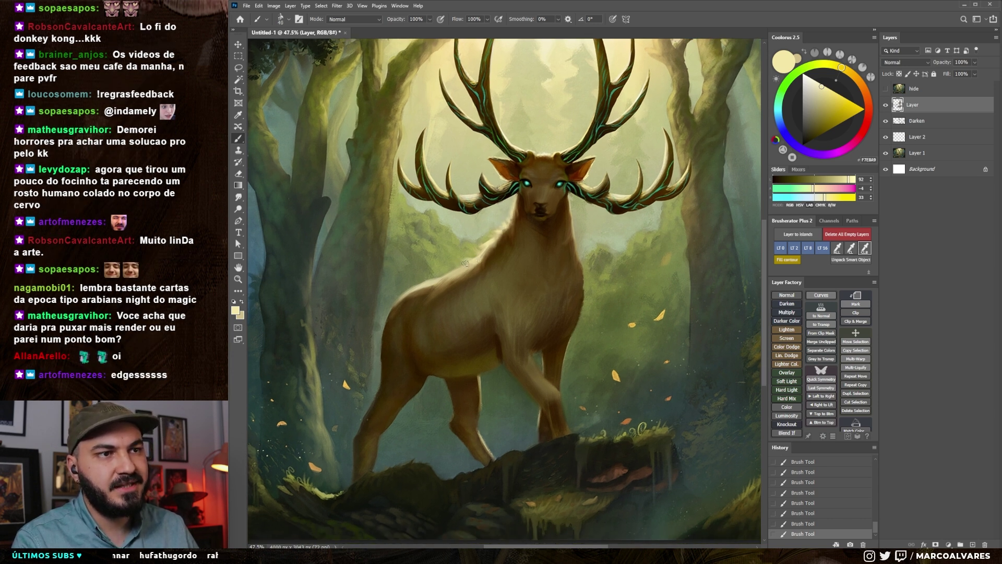
key("z")
left_click_drag(386, 274, 410, 274)
key("b")
mouse_move(420, 138)
left_mouse_down()
mouse_move(448, 126)
mouse_move(420, 131)
left_mouse_up()
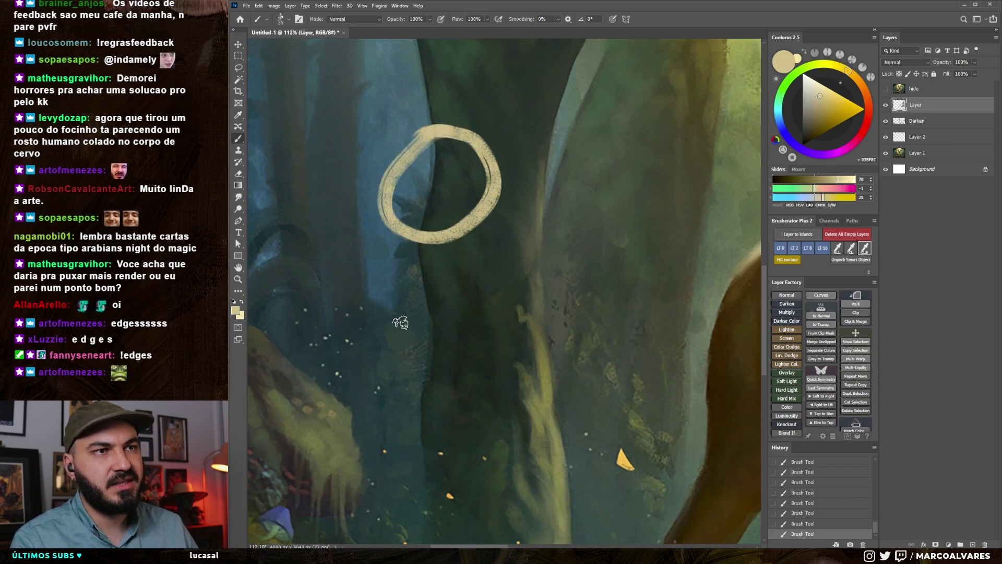
Paint temporary beige rings at different heights on the trunk and undo each one
key("ctrl+z")
left_click_drag(407, 339, 402, 344)
scroll(402, 345, "down", 5)
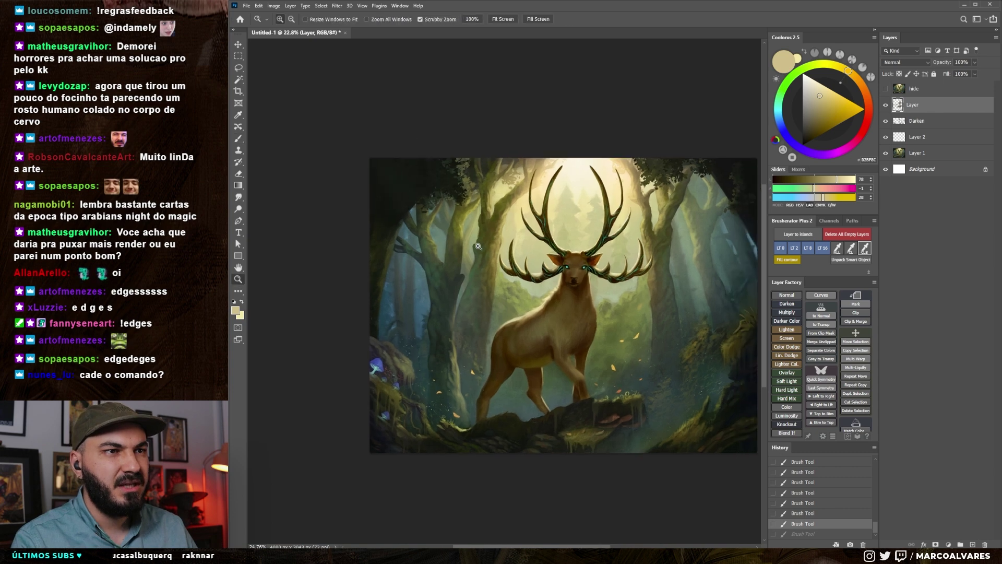
scroll(436, 285, "up", 4)
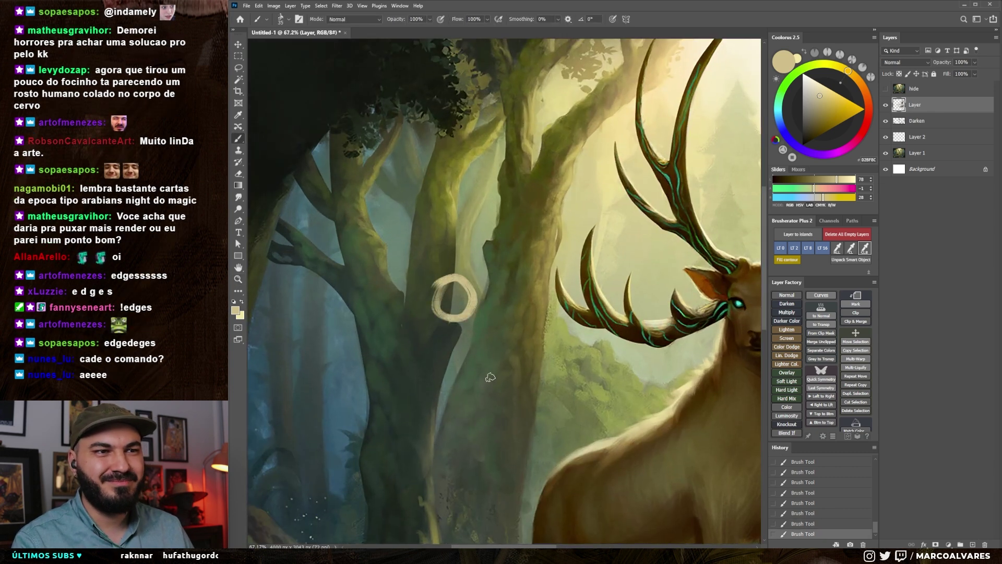
key("ctrl+z")
left_click_drag(404, 222, 398, 228)
key("ctrl+z")
Paint the trunk with sampled grey-green, dark green and olive, undoing and redoing a stroke
left_click(403, 300, "alt")
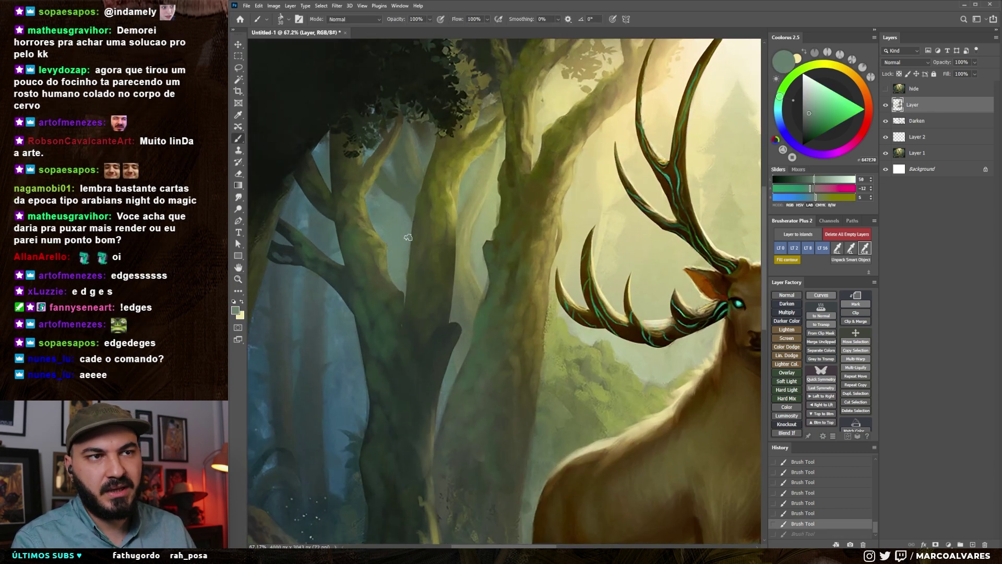
left_click(408, 285, "alt")
left_click(418, 204, "alt")
left_click(452, 261, "alt")
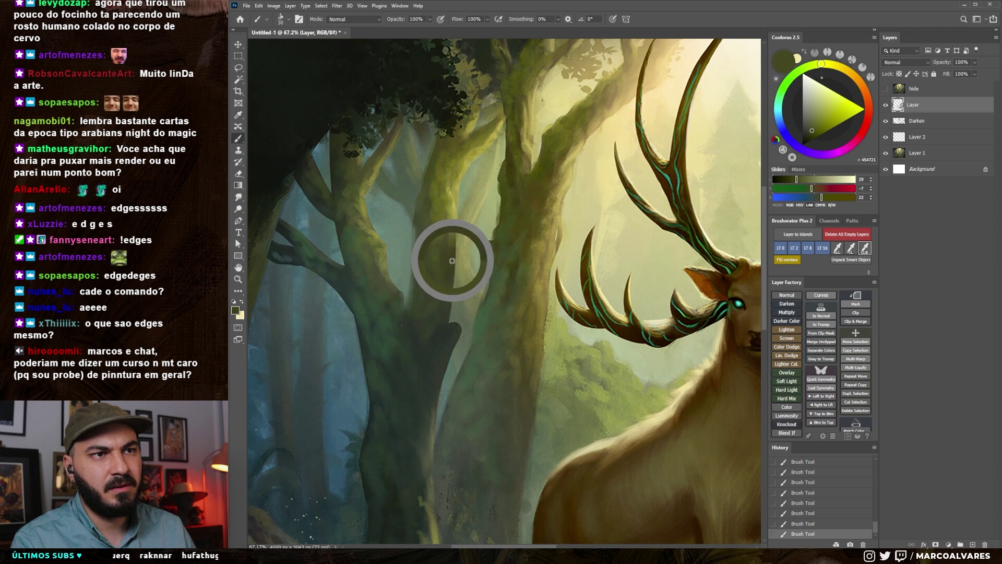
key("ctrl+z")
key("ctrl+shift+z")
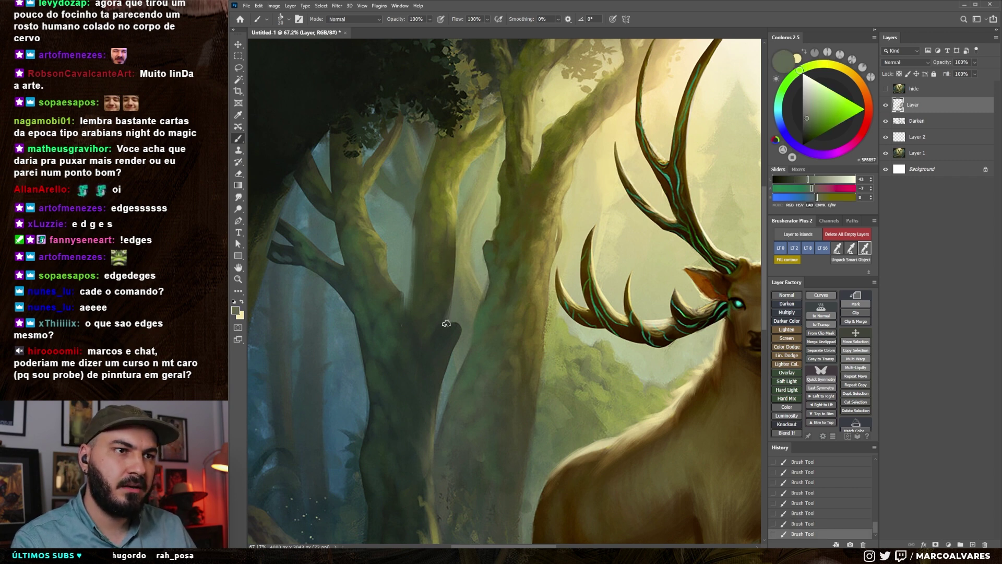
Add dark olive, grey and teal-green tones to the trunk and bring its lower part into view
left_click(452, 220, "alt")
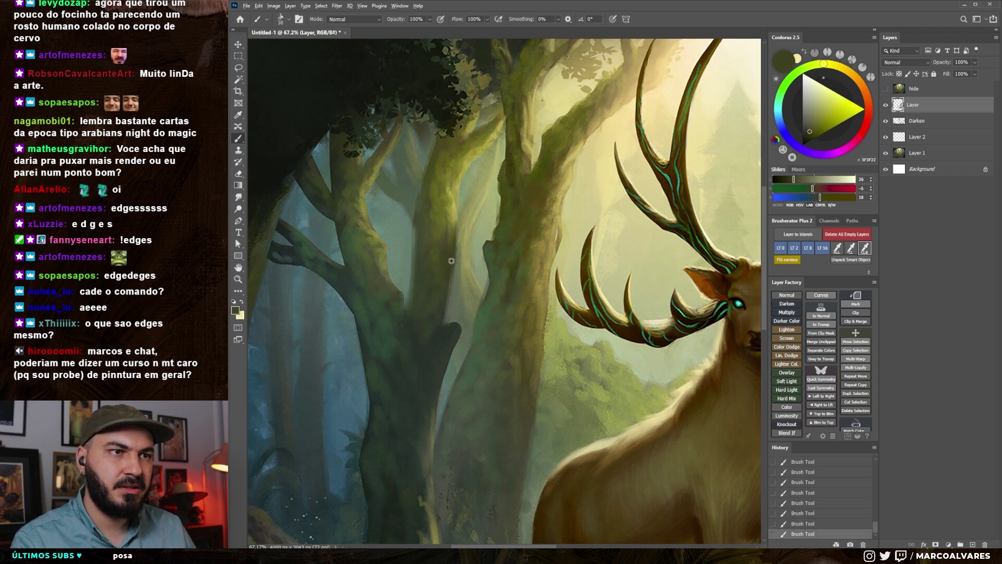
left_click(443, 341, "alt")
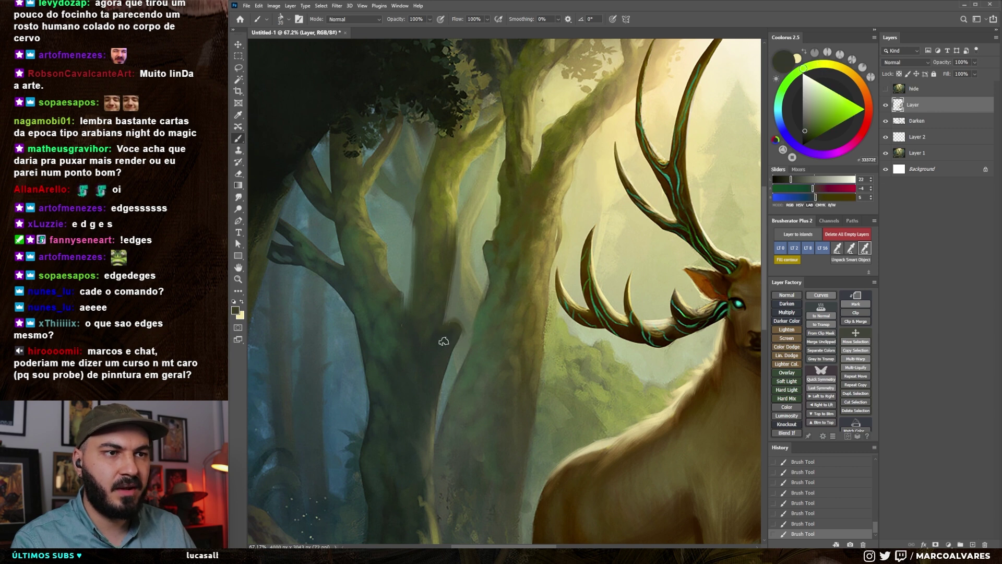
left_click(447, 362, "alt")
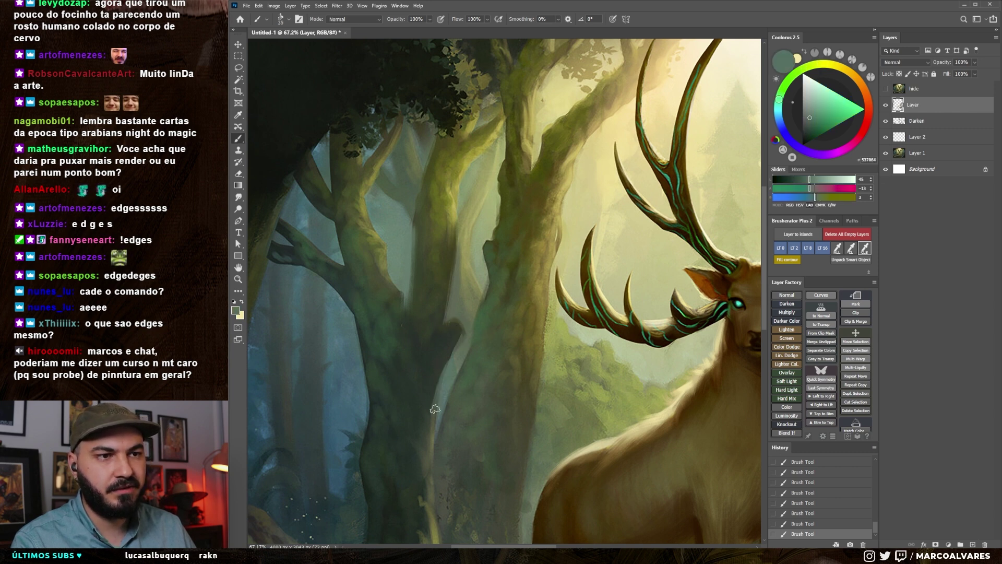
left_click(435, 409, "alt")
left_click_drag(434, 409, 436, 349)
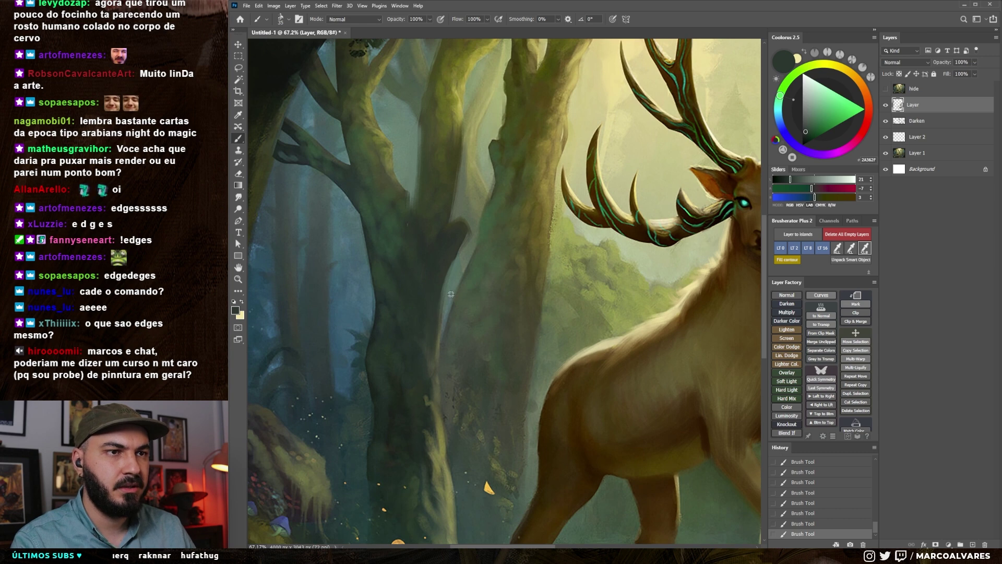
left_click(438, 282, "alt")
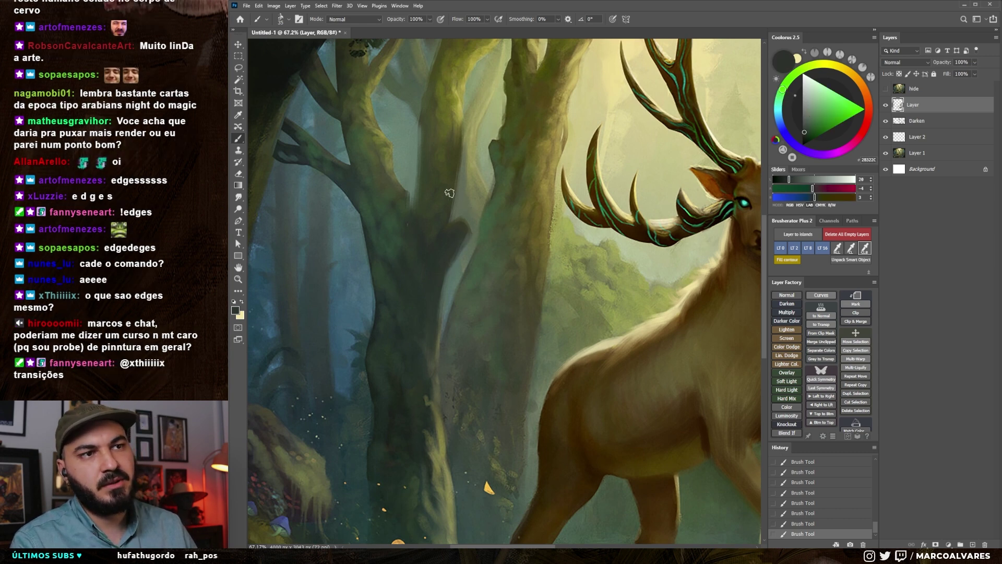
left_click(471, 229, "alt")
Zoom out, paint misty blue-grey and dark forest greens, and pan to the lower-left forest
key("z")
mouse_move(501, 328)
left_mouse_down()
mouse_move(469, 328)
mouse_move(501, 328)
left_mouse_up()
key("b")
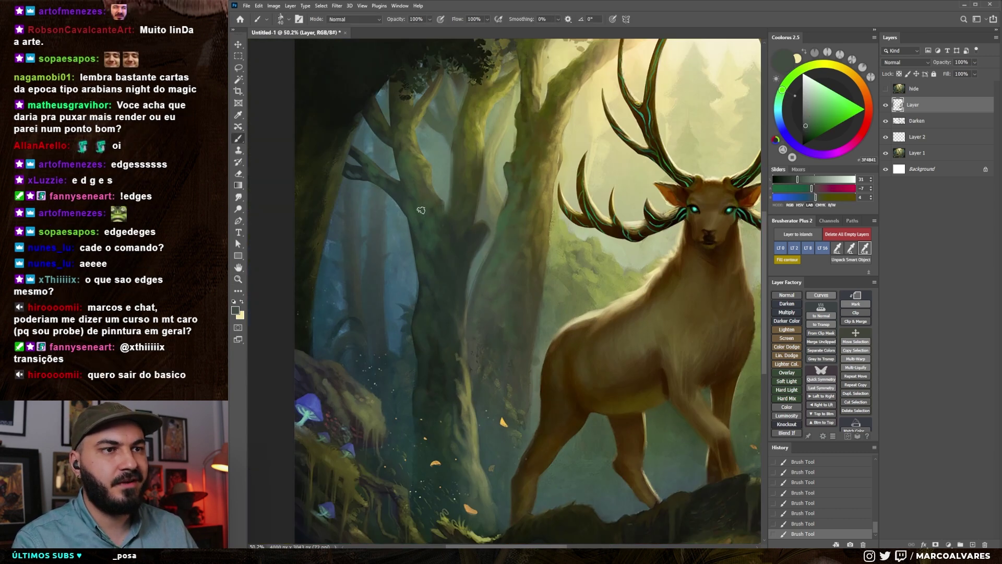
left_click(412, 282, "alt")
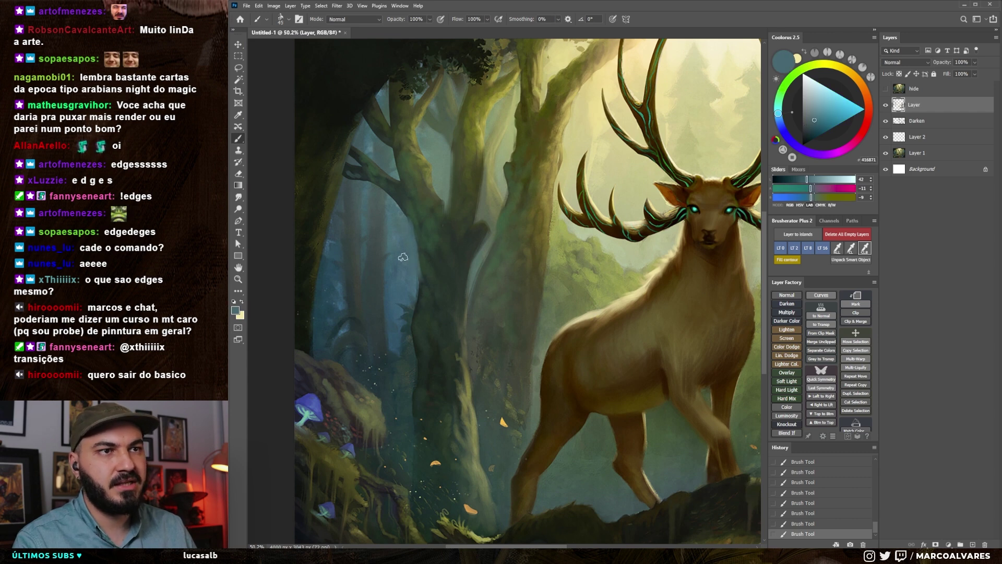
left_click(401, 196, "alt")
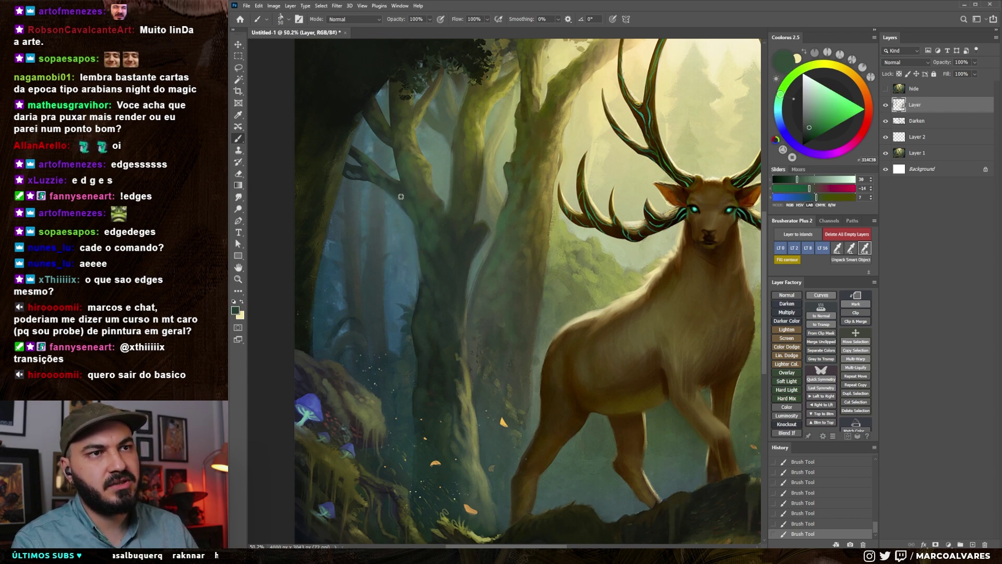
left_click_drag(400, 196, 413, 210)
left_click(417, 283, "alt")
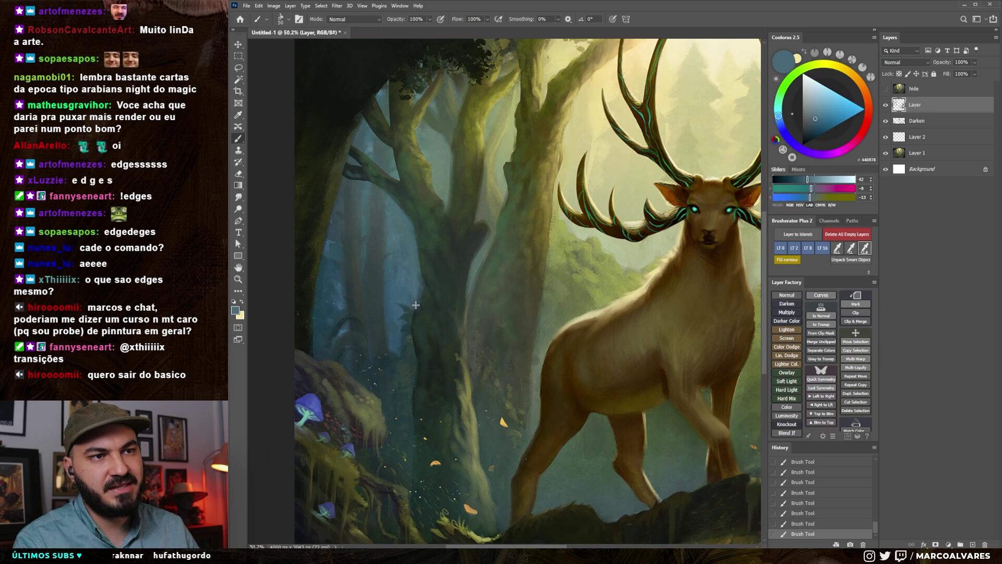
left_click(410, 330, "alt")
left_click_drag(412, 344, 375, 307)
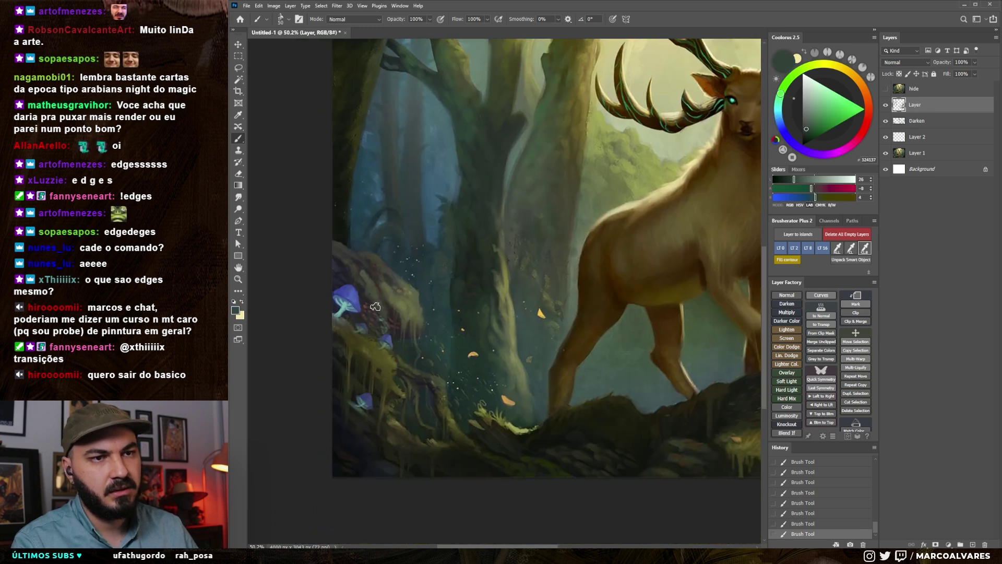
Paint near-black and teal tones around the purple mushrooms with a smaller brush
left_click(337, 321, "alt")
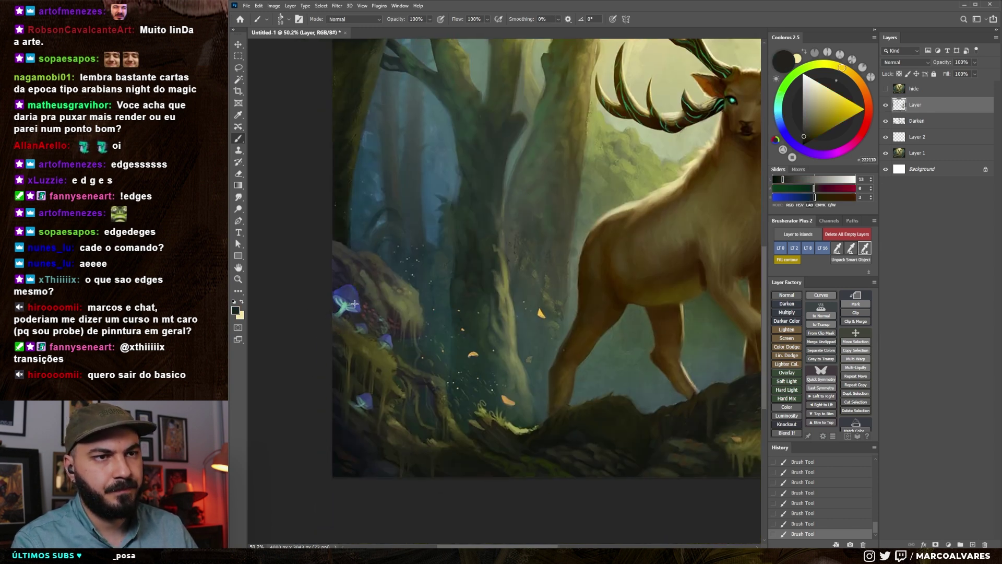
key("ctrl+z")
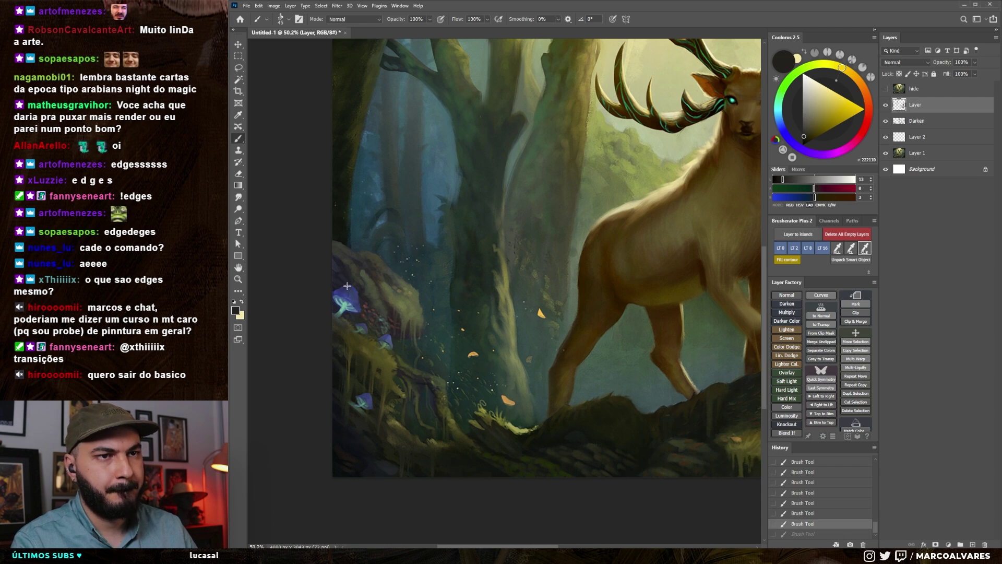
key("bracketleft")
left_click(364, 324)
left_click(342, 309, "alt")
key("bracketright")
left_click(334, 313, "alt")
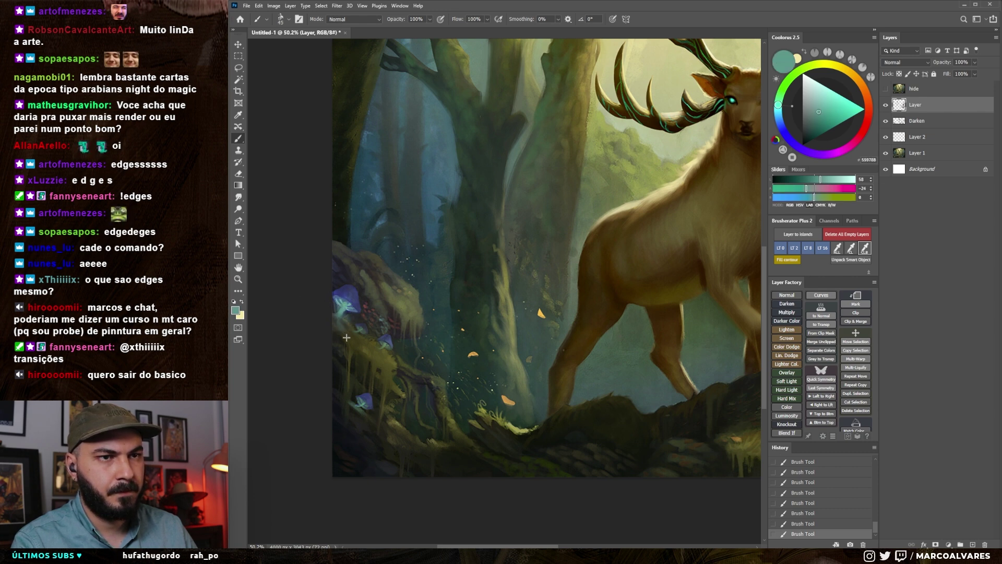
Add moss green, near-black shadow and bright teal to the lower-left undergrowth
key("bracketright")
left_click(385, 357, "alt")
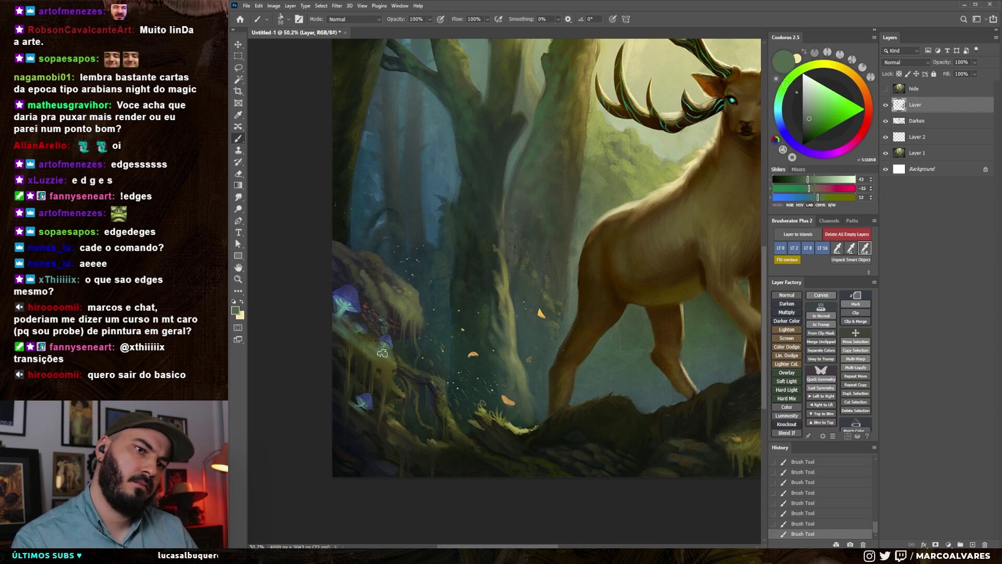
key("bracketleft")
left_click(362, 404, "alt")
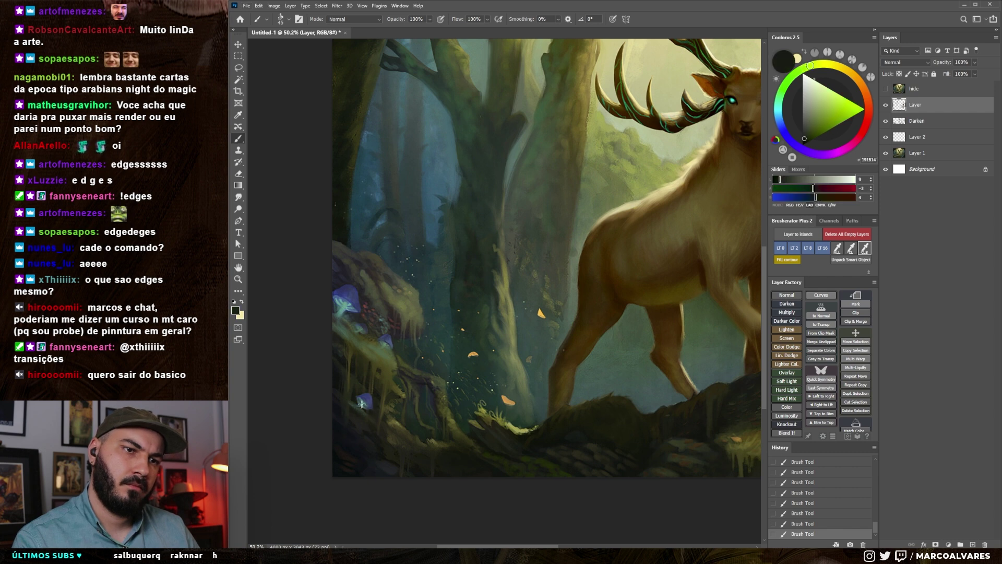
left_click(346, 306, "alt")
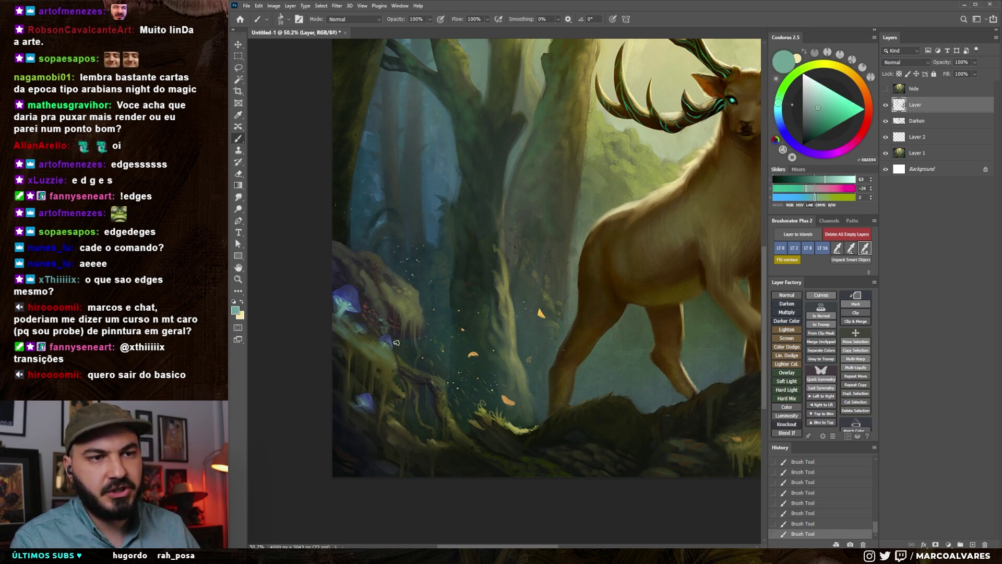
left_click_drag(387, 382, 384, 386)
Shade the forest with dark teal, green, blue-green and olive, then pan across the scene
key("bracketright")
key("bracketright")
left_click(446, 337, "alt")
key("bracketright")
left_click(451, 345, "alt")
key("bracketleft")
key("bracketleft")
key("bracketleft")
left_click(450, 322, "alt")
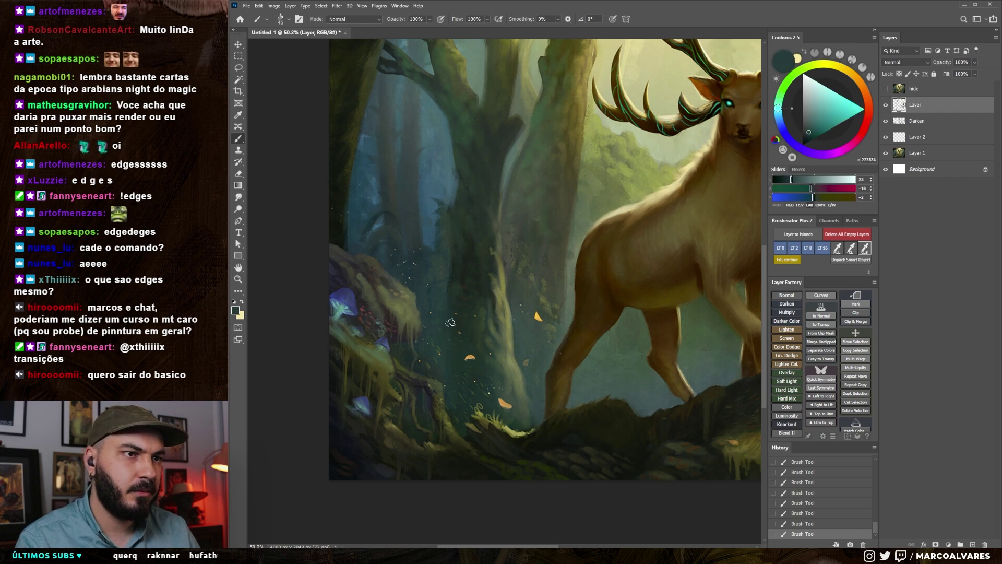
left_click(458, 337, "alt")
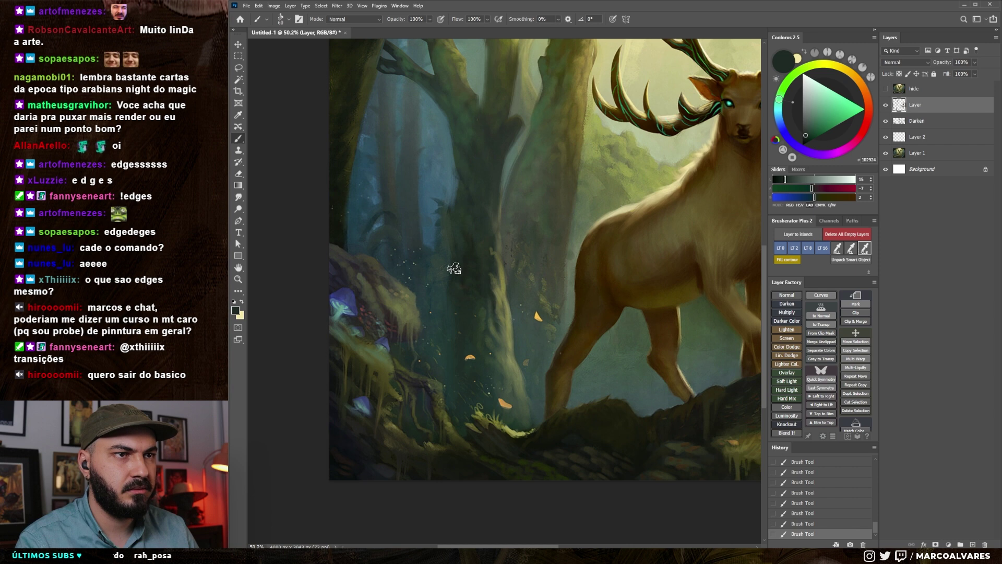
key("bracketright")
left_click_drag(491, 198, 462, 281)
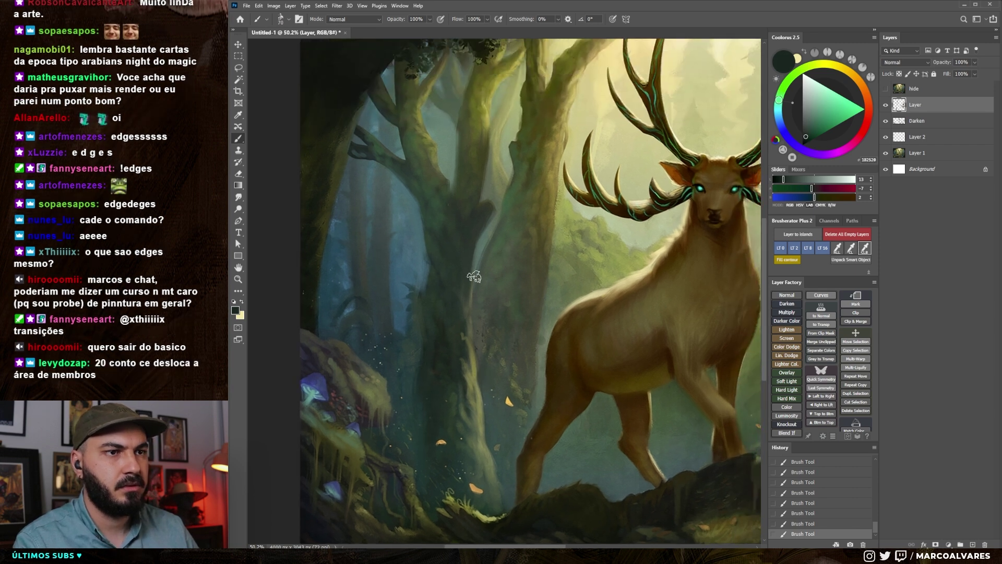
Sample a dark green and compare the painting with and without the latest layer
left_click(496, 321, "alt")
key("bracketright")
scroll(608, 279, "down", 3)
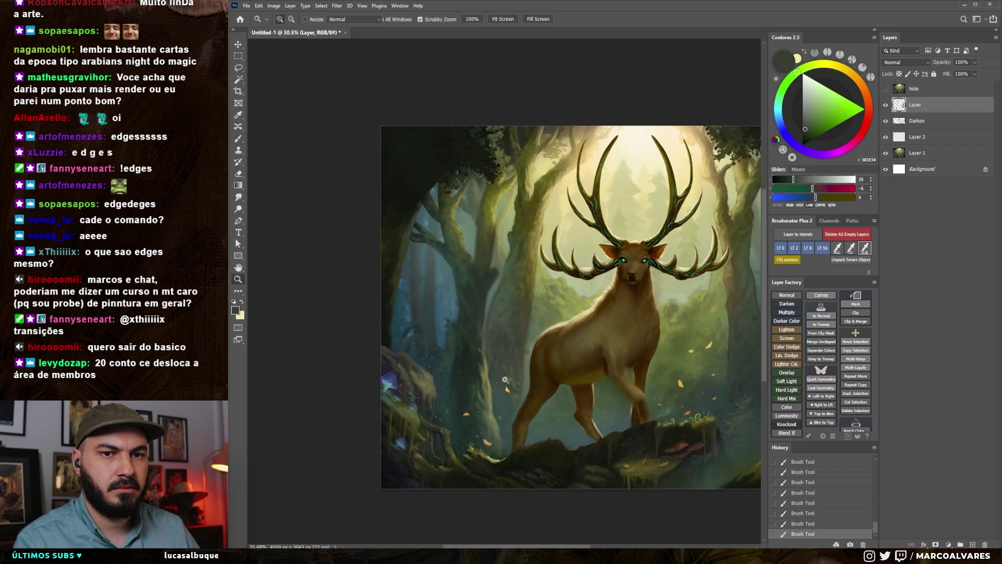
key("ctrl+comma")
key("ctrl+comma")
left_click_drag(570, 198, 557, 330)
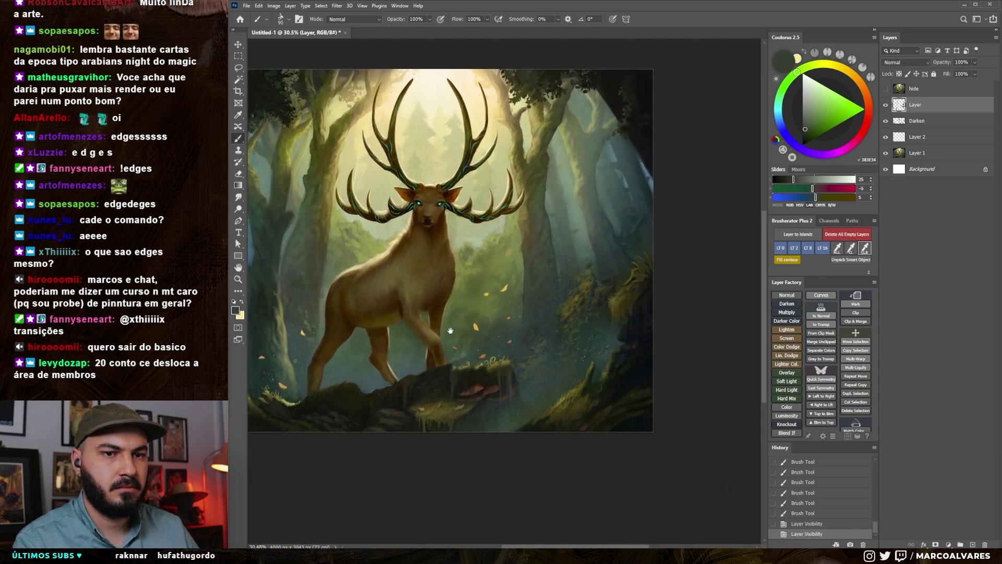
scroll(520, 355, "up", 1)
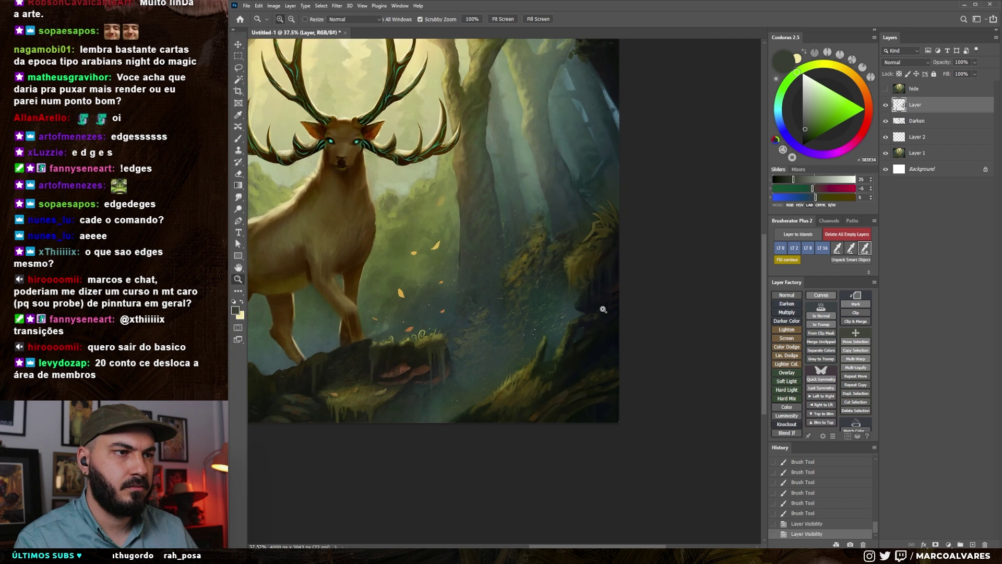
Paint dark brown shadow strokes into the lower-right forest floor
left_click(527, 409, "alt")
mouse_move(564, 365)
left_mouse_down()
mouse_move(574, 373)
mouse_move(621, 336)
mouse_move(604, 317)
mouse_move(537, 365)
left_mouse_up()
left_click_drag(522, 386, 502, 404)
key("bracketright")
key("bracketright")
key("bracketright")
key("bracketleft")
key("bracketleft")
key("bracketleft")
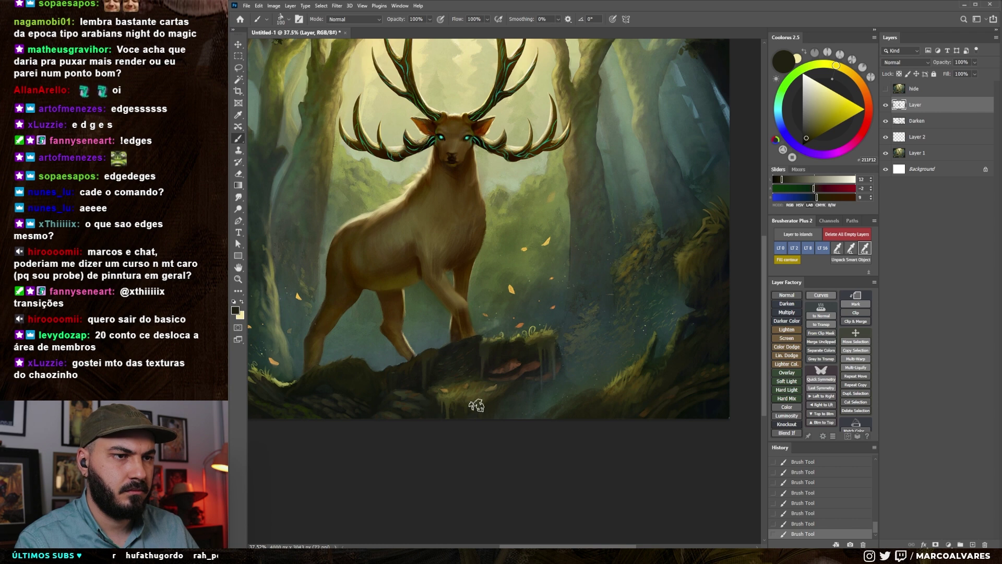
Sample dark olive, near-black and mossy olive tones around the log with a smaller brush
left_click(476, 403, "alt")
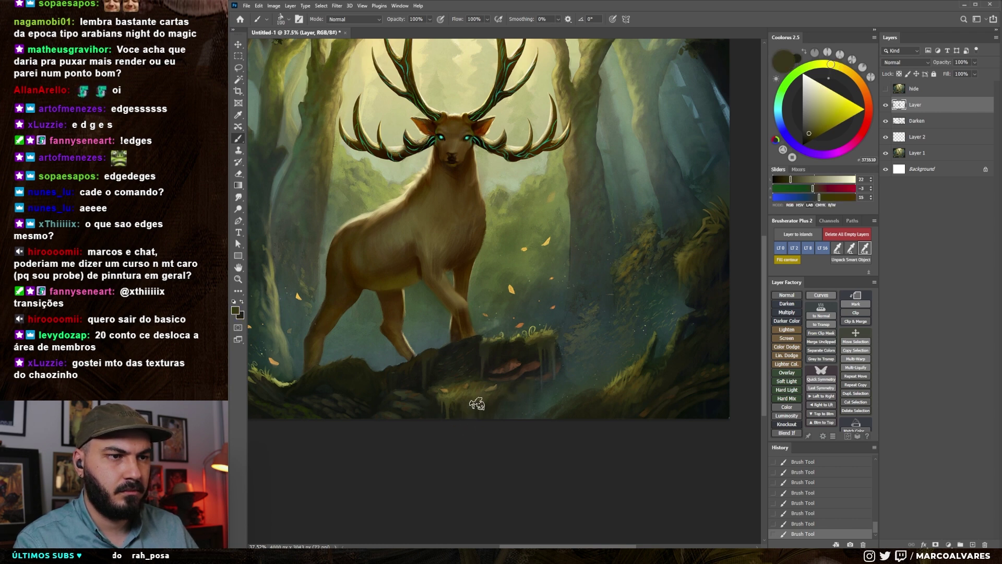
key("bracketleft")
left_click(515, 348, "alt")
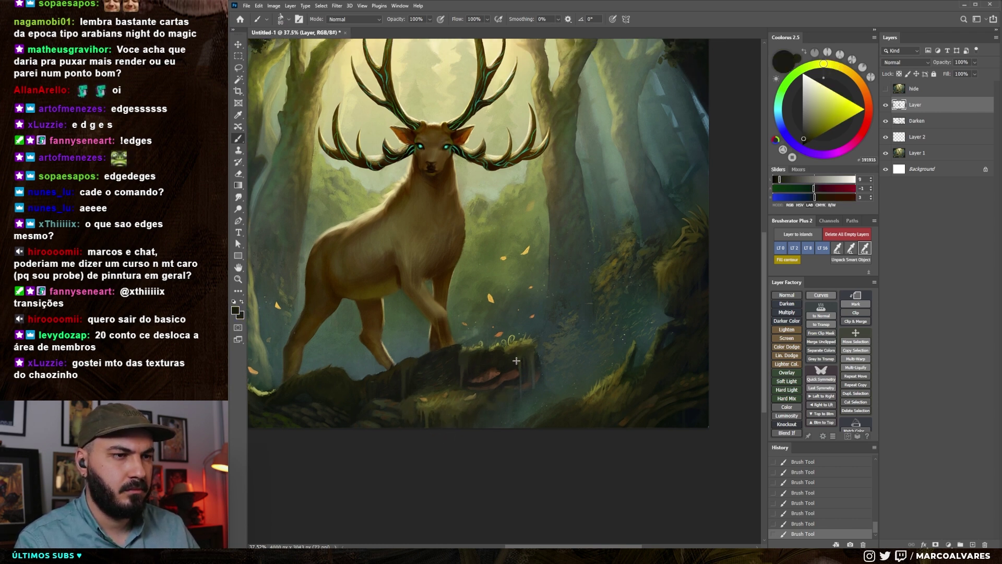
left_click(546, 343, "alt")
key("bracketleft")
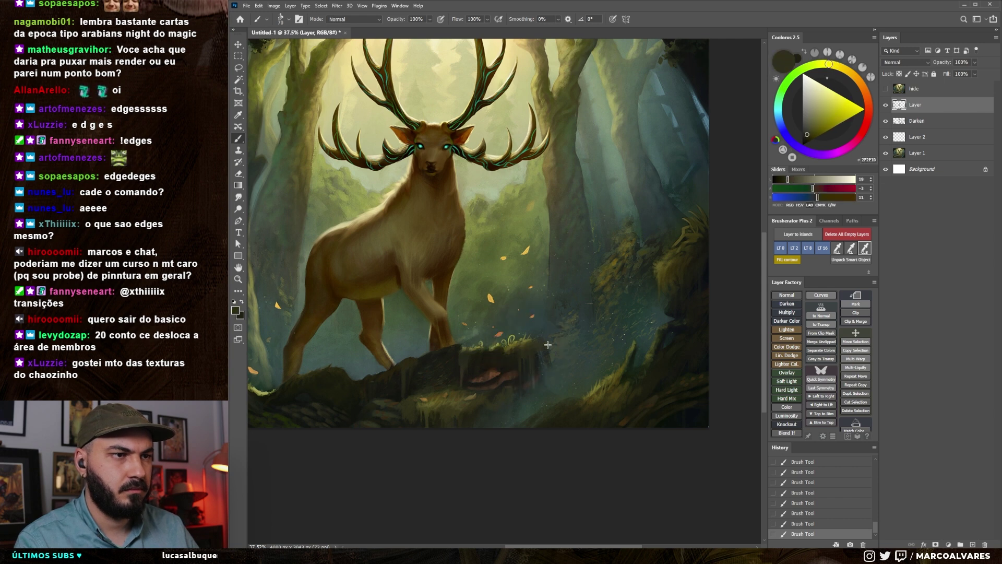
left_click(535, 360, "alt")
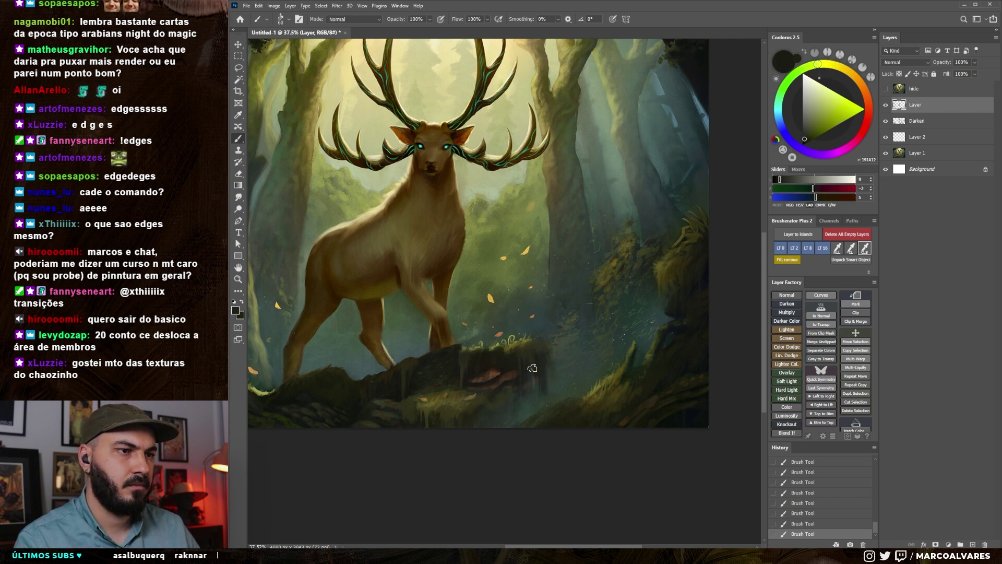
key("bracketright")
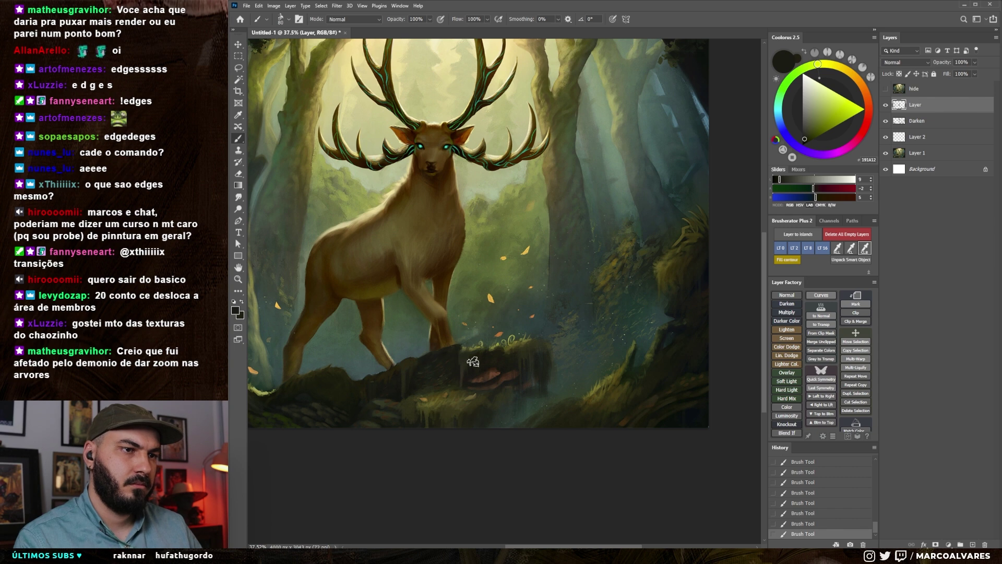
left_click(442, 403, "alt")
key("bracketleft")
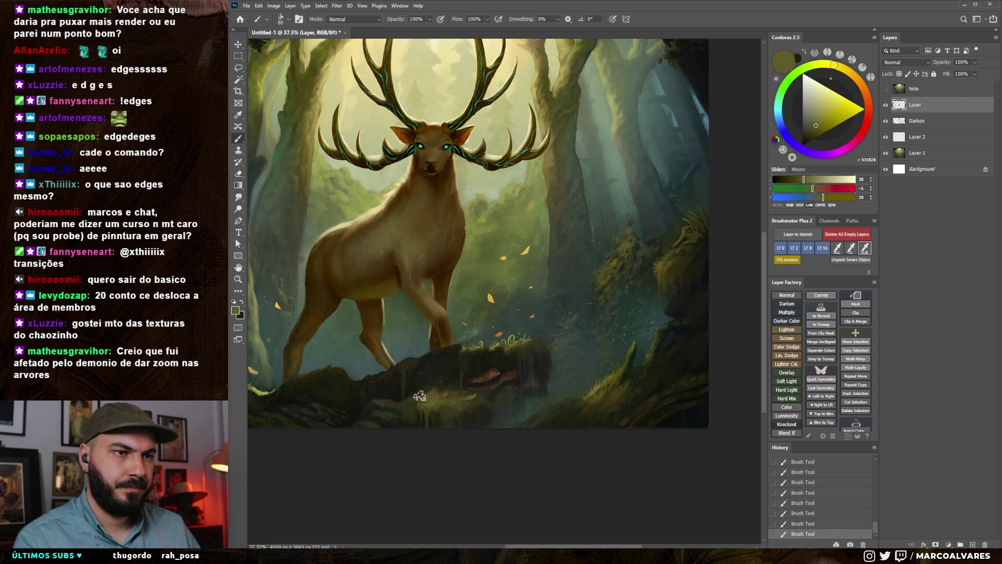
Reframe the view, shrink the brush and sample a light olive from the moss
left_click_drag(449, 384, 458, 375)
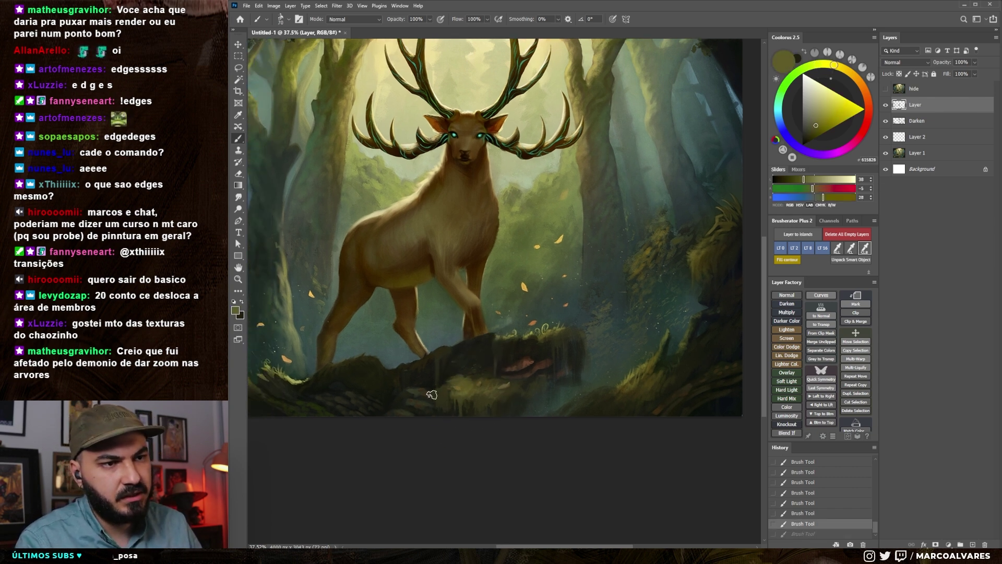
left_click_drag(458, 375, 495, 371)
key("bracketleft")
key("bracketleft")
key("bracketleft")
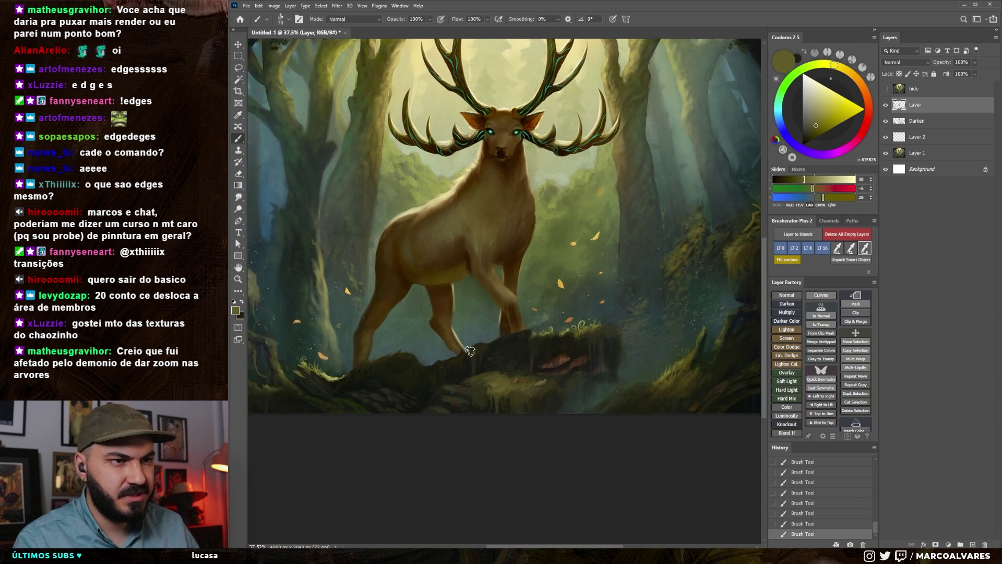
right_click(526, 288)
left_click(556, 336, "alt")
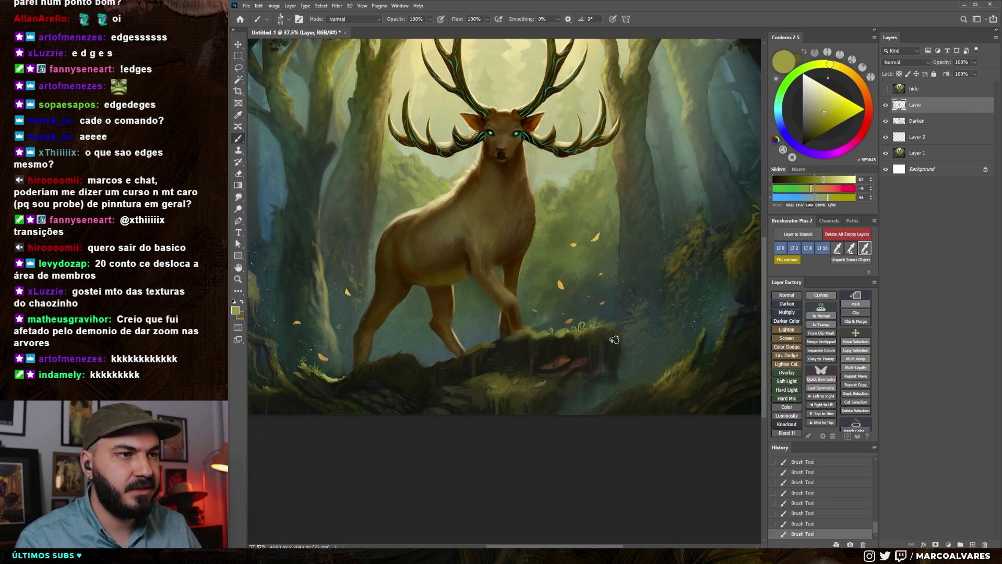
Work dark brown and olive moss tones into the log, undoing and restoring the last strokes
left_click_drag(614, 340, 636, 335)
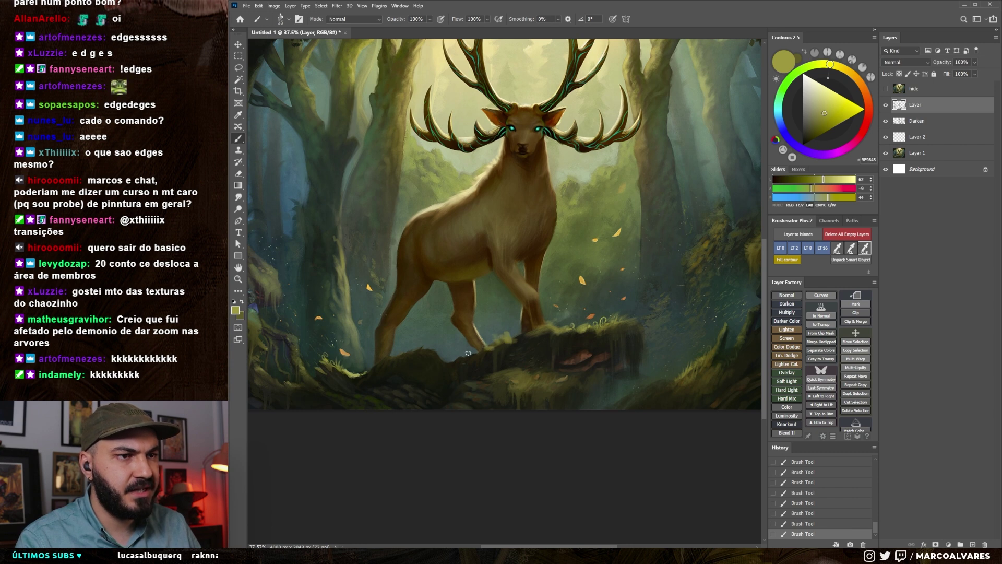
left_click(489, 350, "alt")
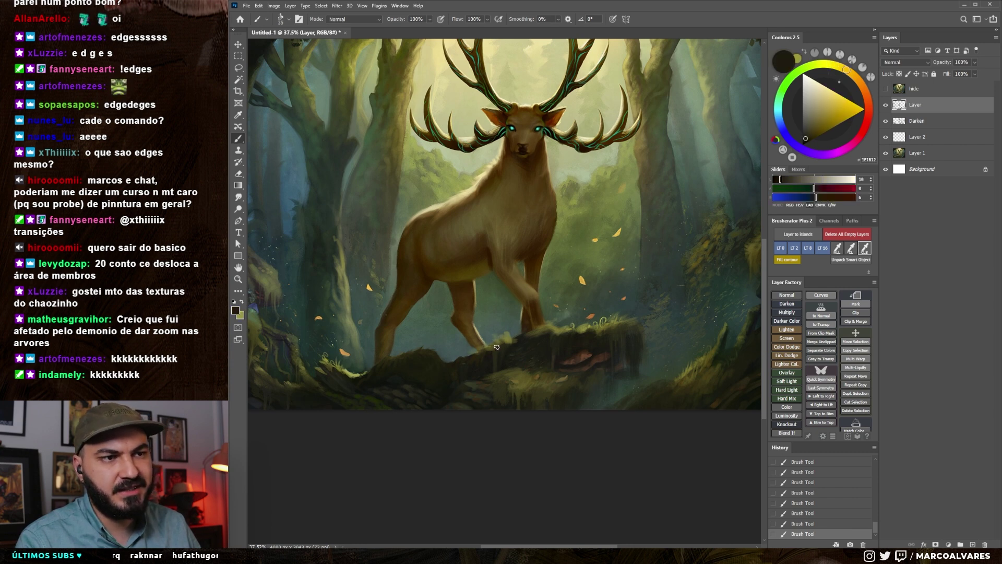
left_click(496, 346, "alt")
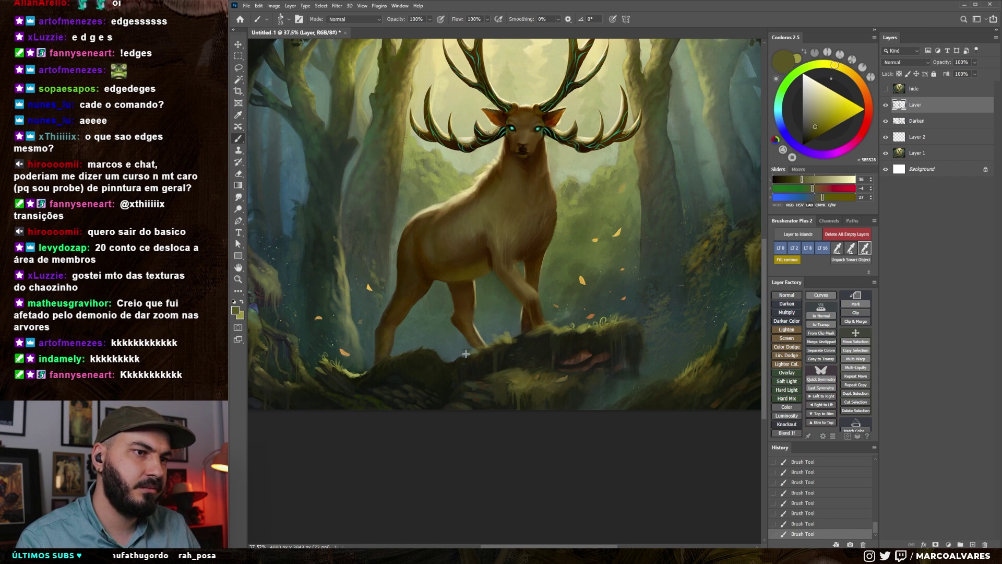
left_click(472, 352, "alt")
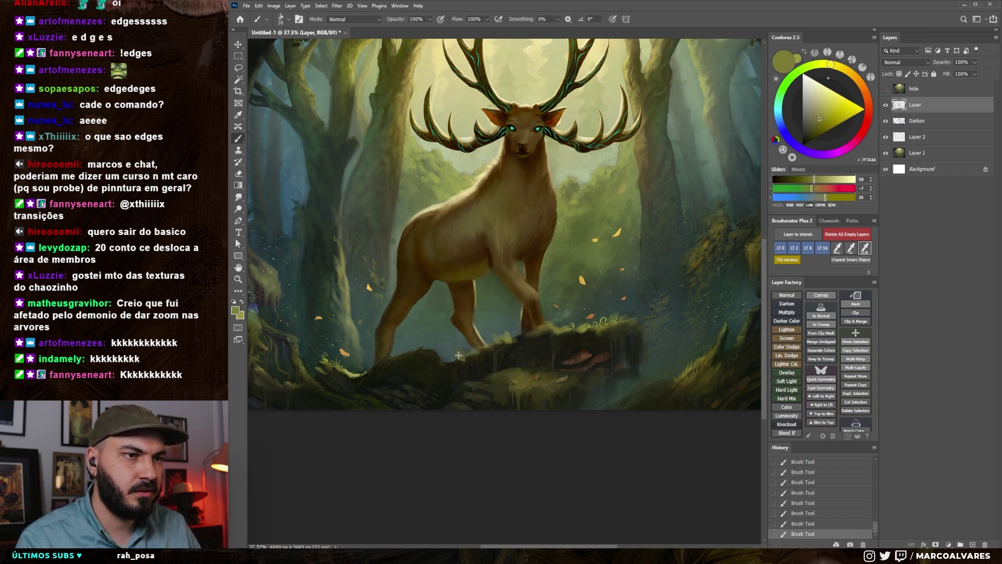
key("ctrl+z")
key("ctrl+z")
key("ctrl+z")
key("ctrl+z")
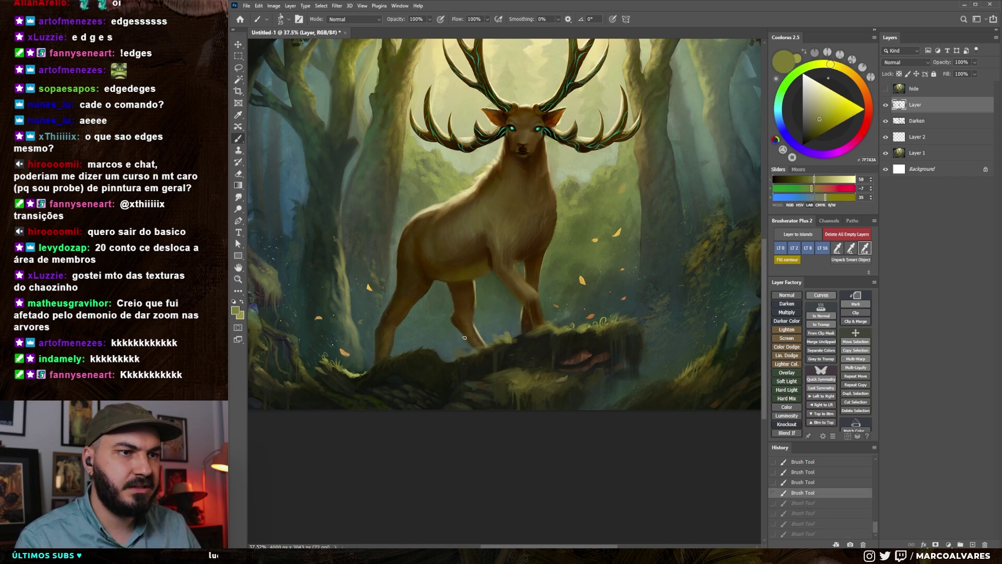
left_click(463, 361, "alt")
key("ctrl+shift+z")
key("ctrl+shift+z")
key("ctrl+shift+z")
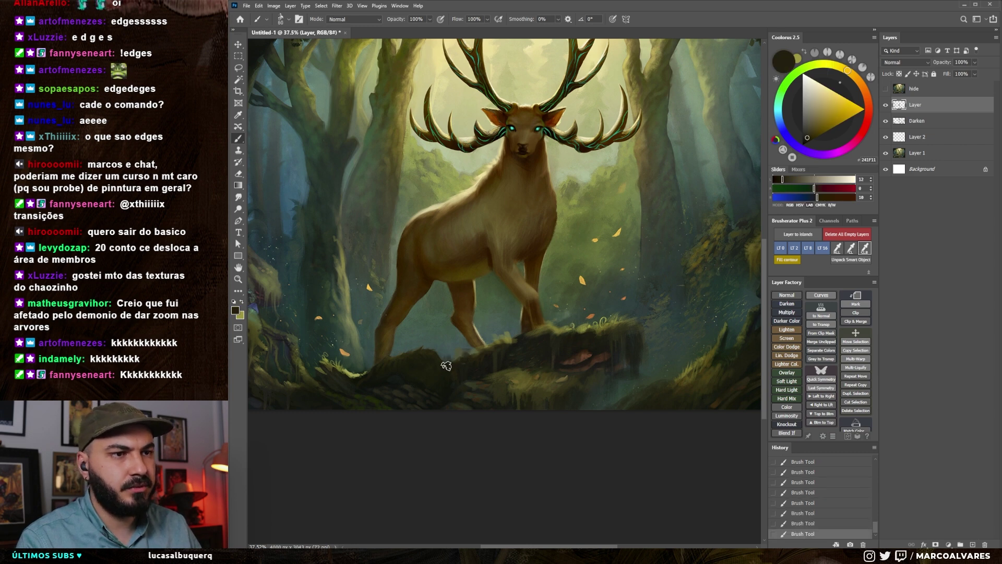
Toggle the painting layer's visibility to compare before and after
left_click(510, 347, "alt")
left_click(885, 105)
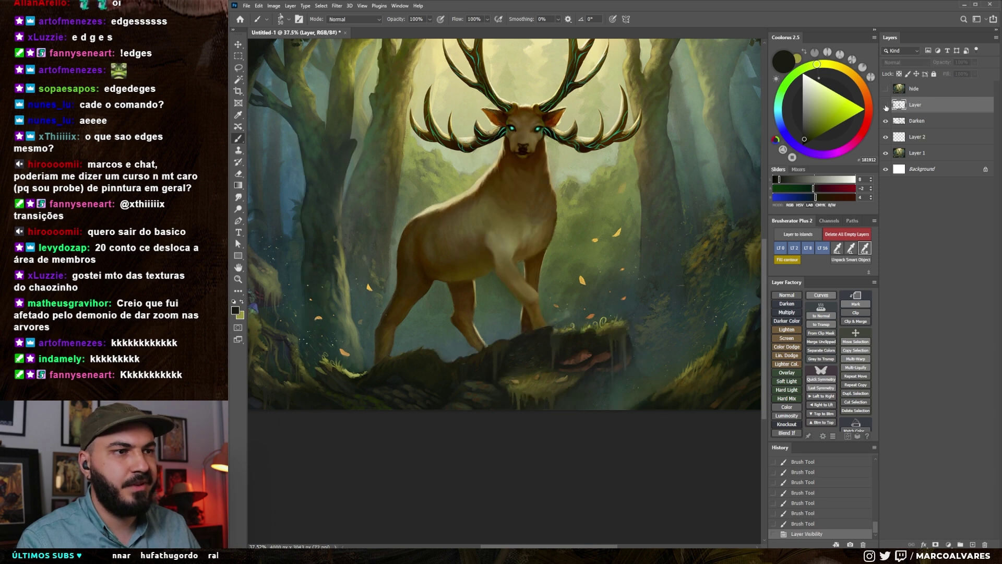
left_click(886, 106)
left_click(885, 106)
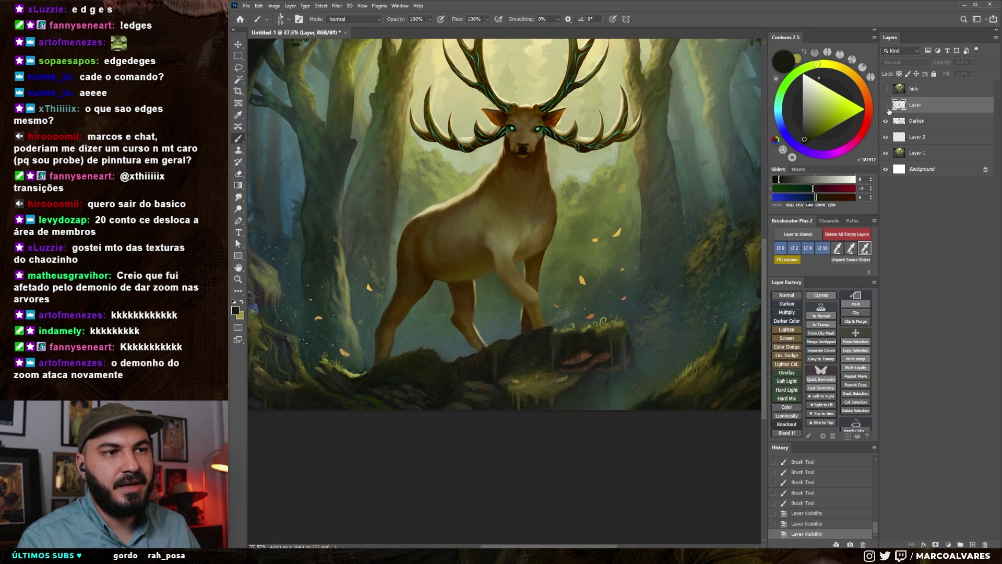
Dab olive highlights on the mossy log and paint broad olive-brown strokes
mouse_move(505, 349)
left_mouse_down()
mouse_move(529, 329)
mouse_move(509, 339)
left_mouse_up()
left_click(504, 342, "alt")
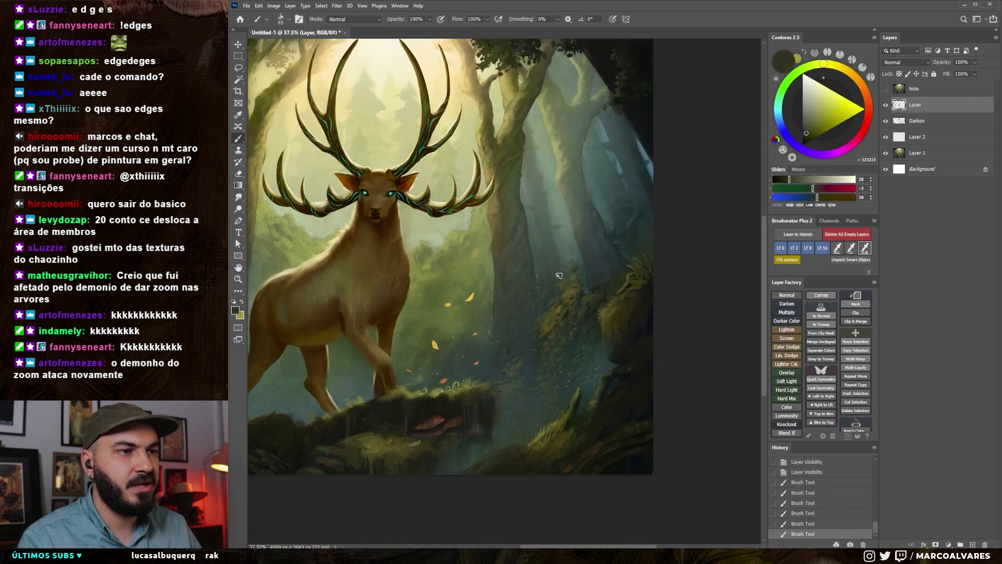
left_click(549, 323, "alt")
mouse_move(547, 334)
left_mouse_down()
mouse_move(529, 350)
mouse_move(559, 340)
left_mouse_up()
left_click(559, 302, "alt")
left_click(558, 311, "alt")
mouse_move(559, 311)
left_mouse_down()
mouse_move(535, 294)
mouse_move(573, 309)
left_mouse_up()
Switch to a larger textured brush and paint dark olive strokes right of the stag
right_click(572, 308)
left_click(649, 390)
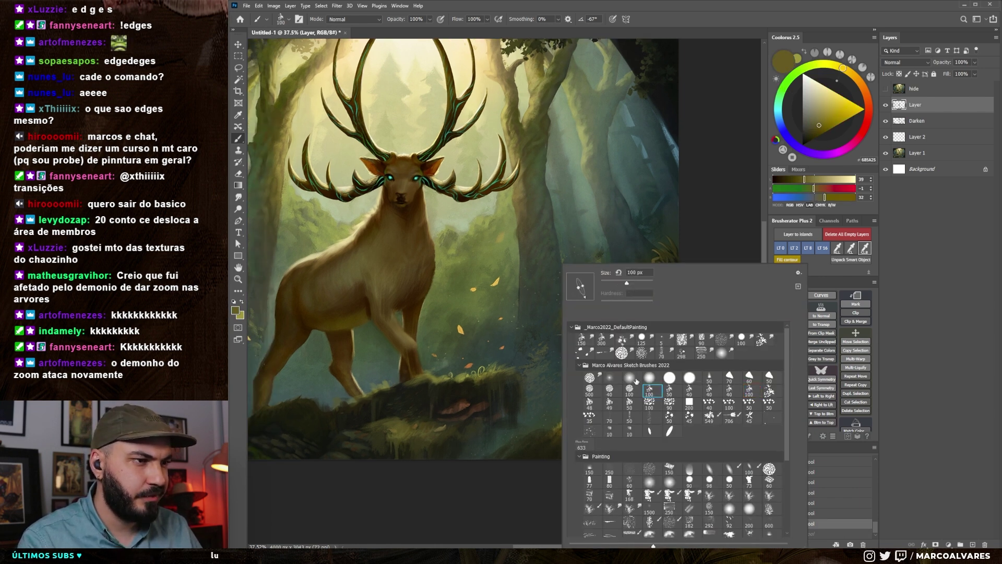
left_click(528, 331)
key("bracketright")
key("bracketright")
key("bracketright")
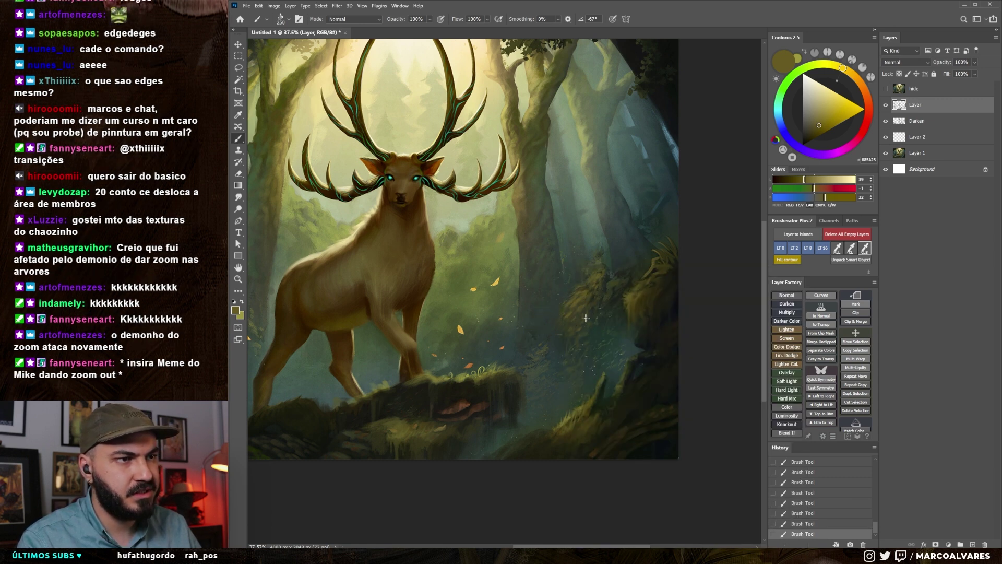
left_click(569, 313, "alt")
left_click(577, 311, "alt")
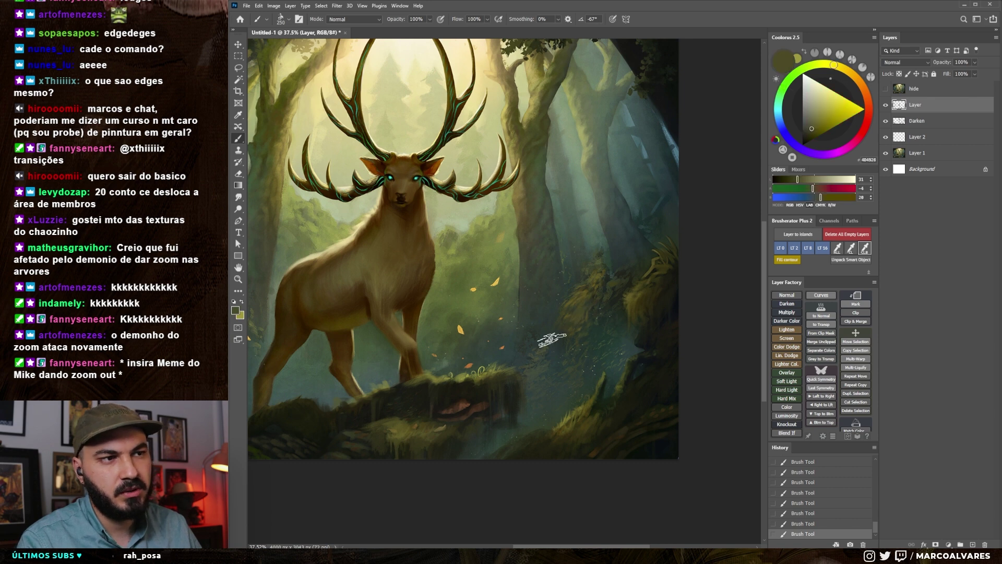
mouse_move(577, 301)
left_mouse_down()
mouse_move(560, 334)
mouse_move(543, 338)
mouse_move(546, 356)
mouse_move(533, 334)
left_mouse_up()
Paint grey-green and dark olive strokes over the dark forest area
left_click(536, 344, "alt")
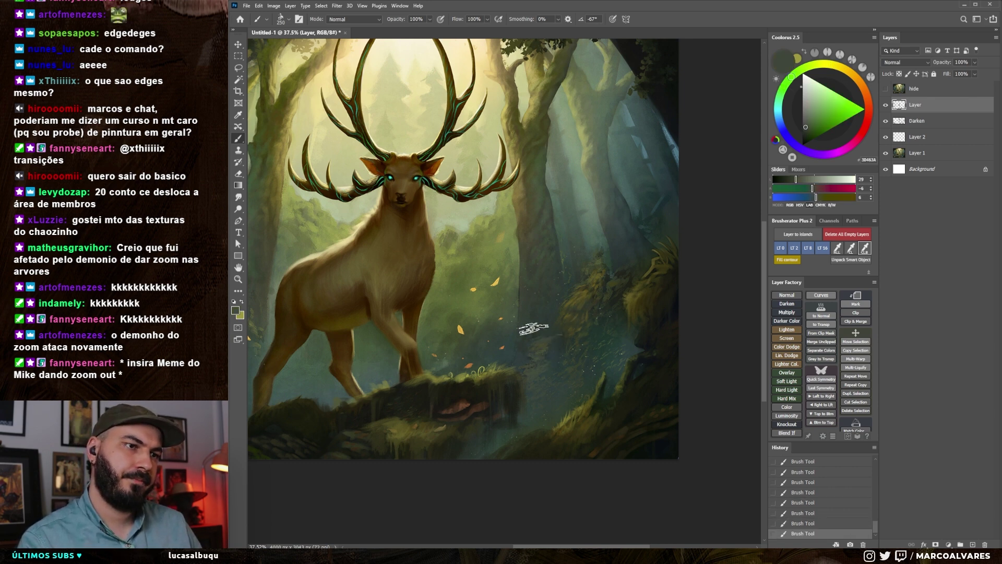
left_click(541, 346, "alt")
left_click_drag(537, 348, 528, 351)
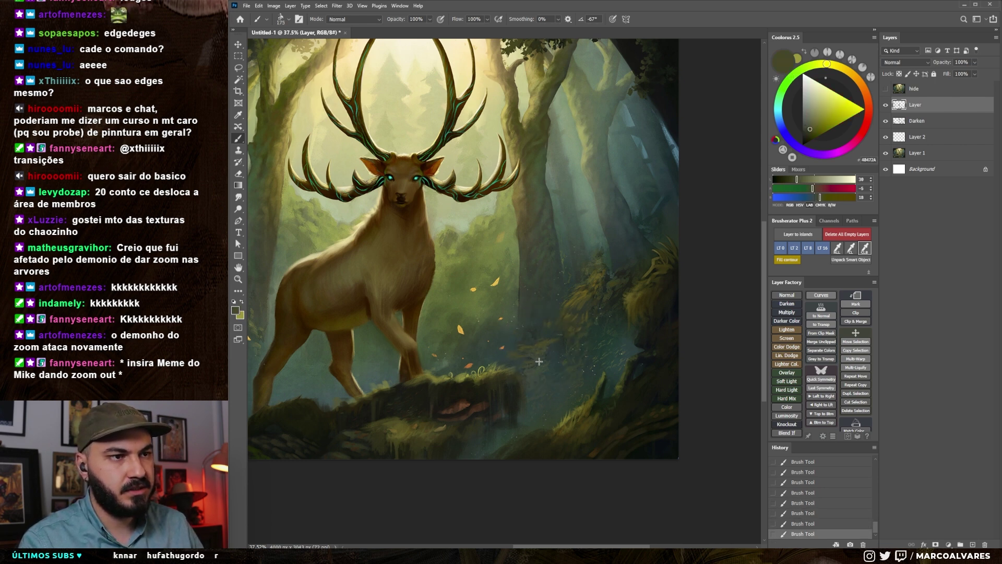
left_click(542, 336, "alt")
left_click(512, 317, "alt")
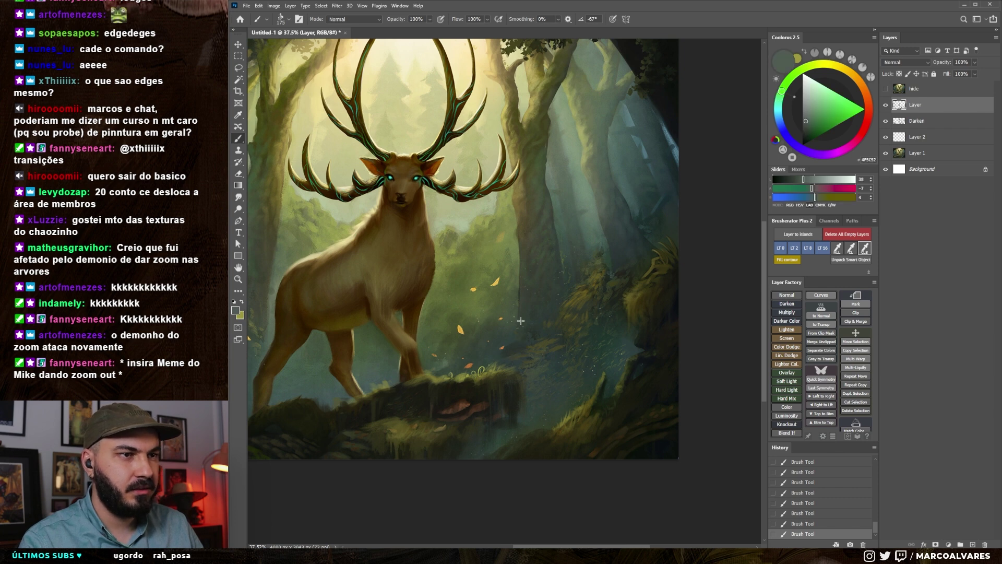
Pick deeper foliage greens from the canvas and enlarge the brush
right_click(550, 267)
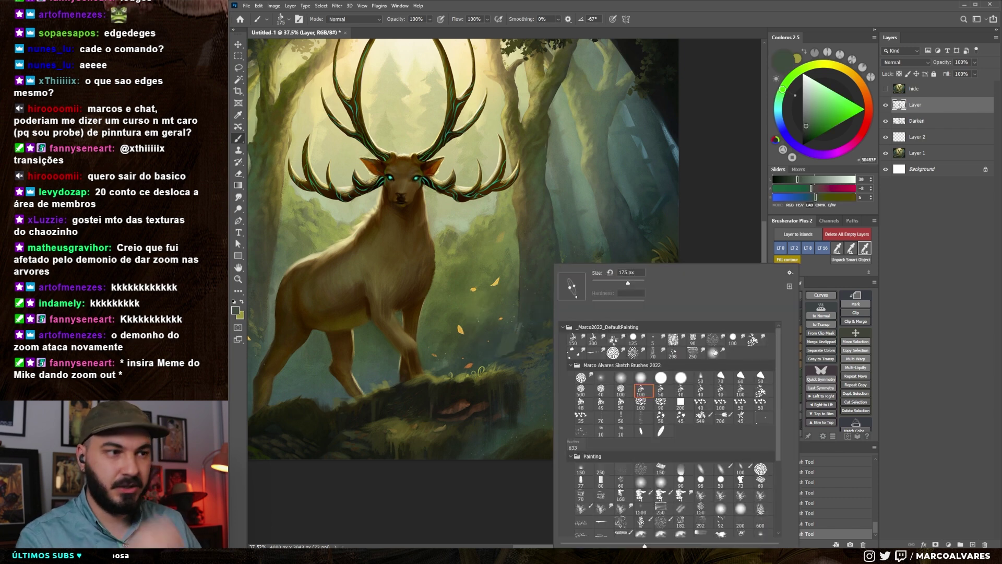
double_click(600, 416)
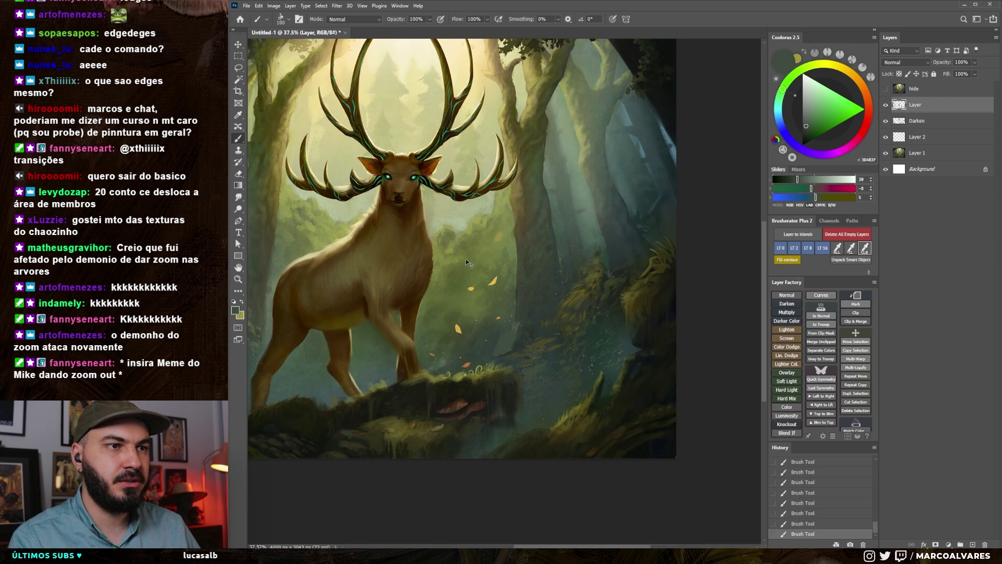
left_click(512, 339, "alt")
left_click(516, 282, "alt")
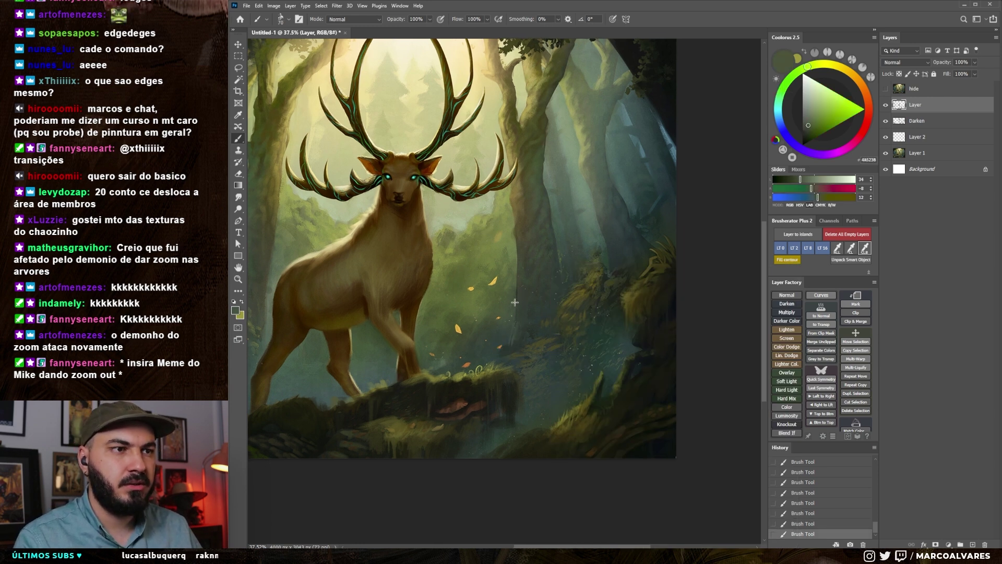
left_click(508, 324, "alt")
key("bracketright")
key("bracketright")
key("bracketright")
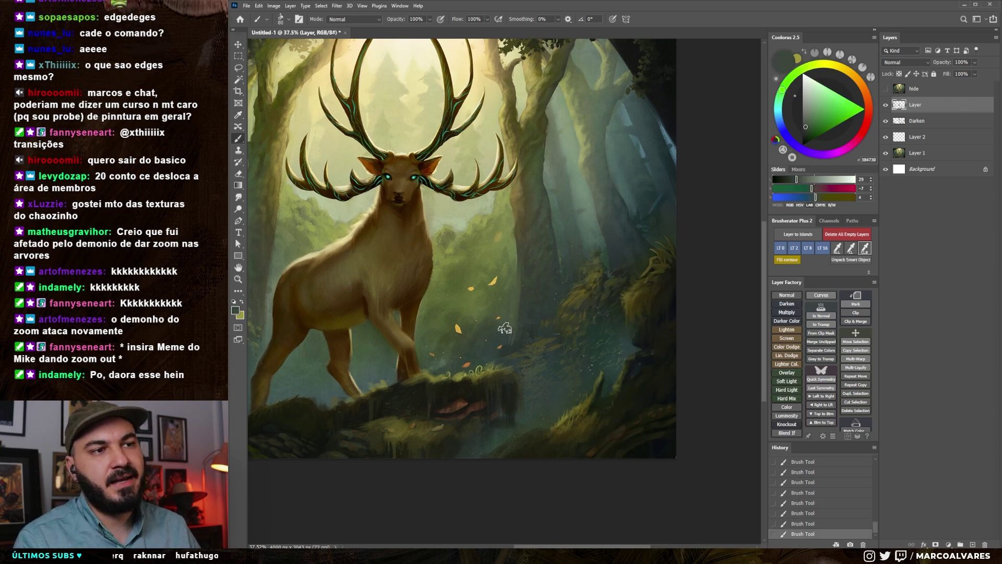
key("bracketright")
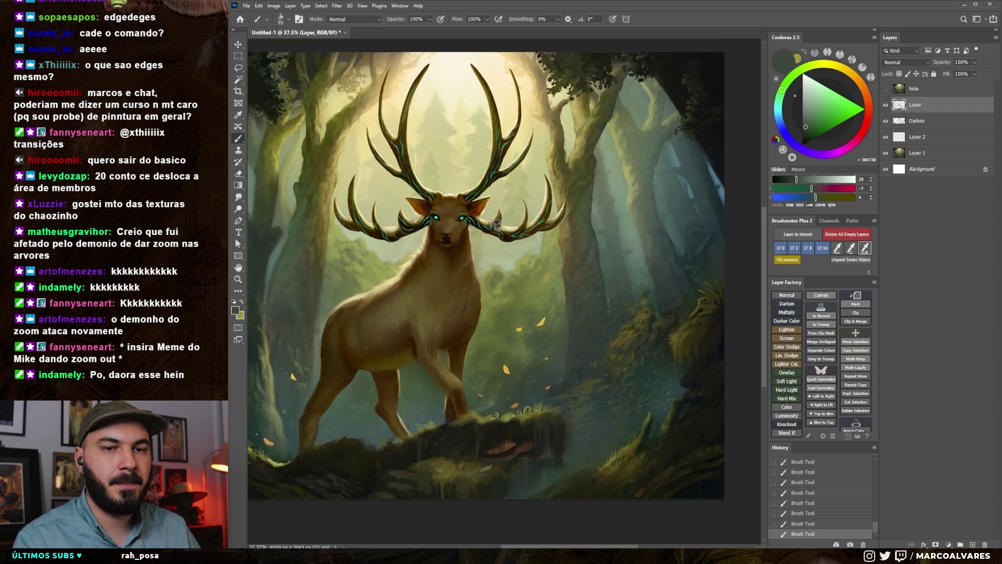
Sample light yellow-green, dark olive and grey-green tones from the lower foliage
key("bracketleft")
key("bracketleft")
left_click(532, 261, "alt")
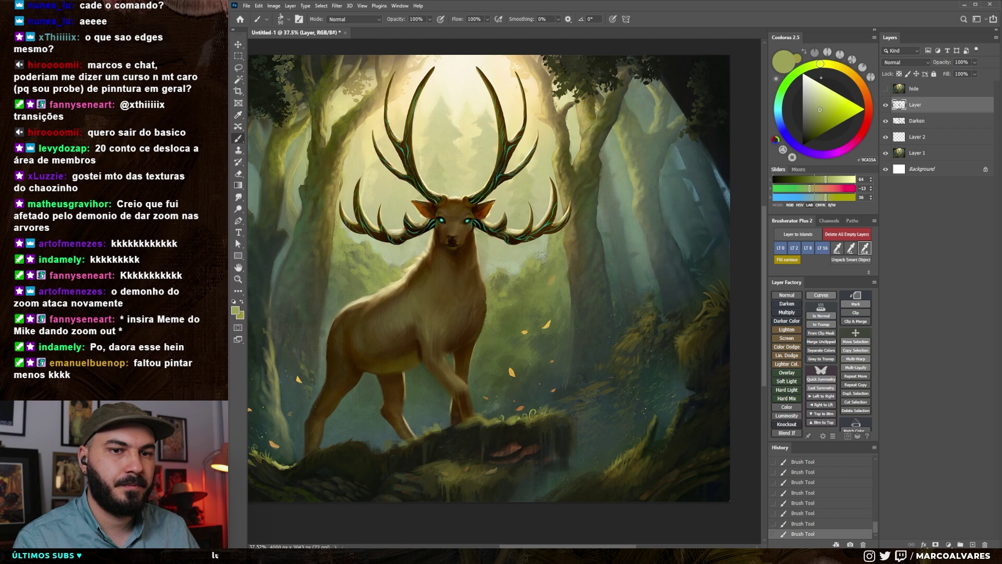
key("bracketright")
key("bracketright")
left_click(539, 273, "alt")
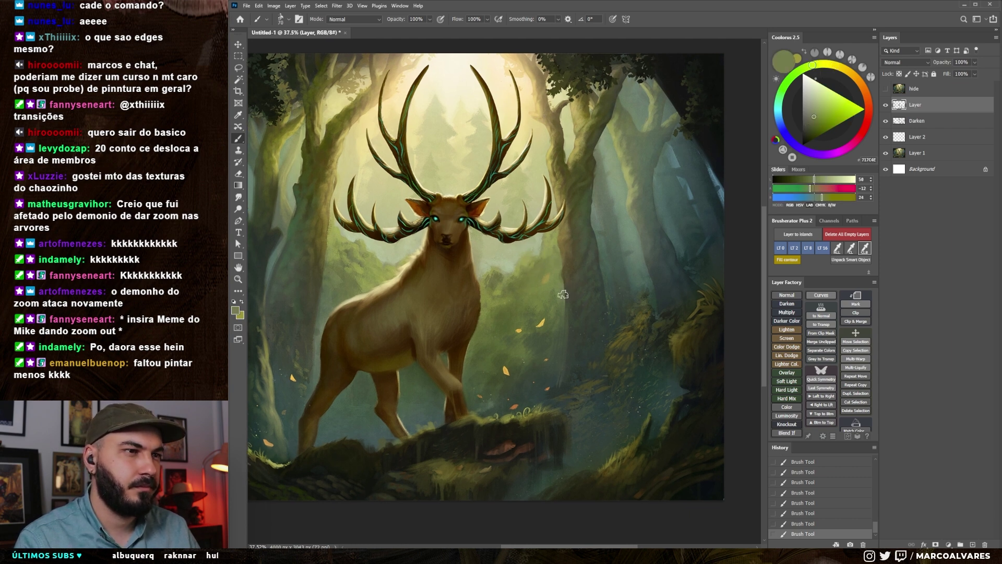
key("bracketleft")
key("bracketleft")
key("bracketleft")
left_click(569, 297, "alt")
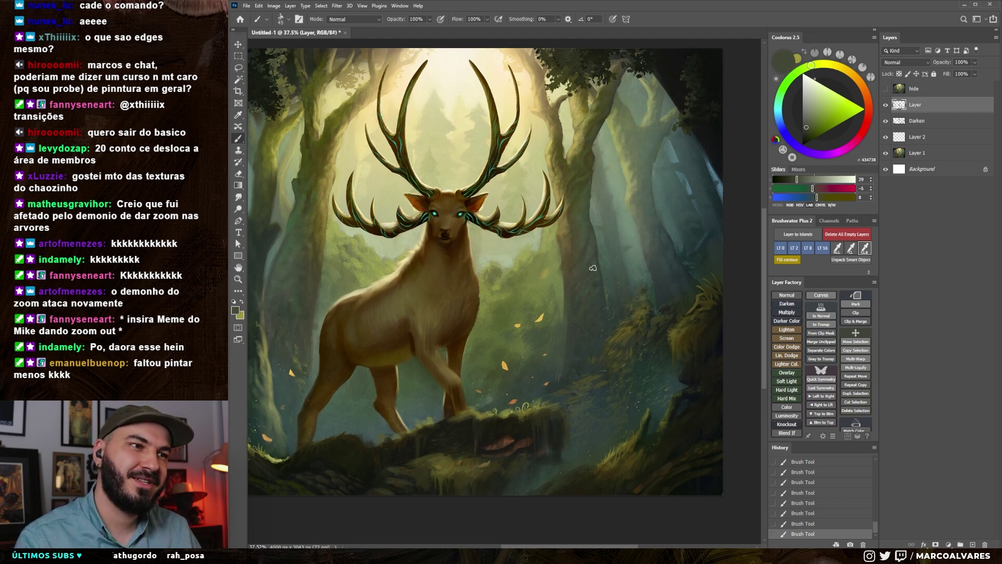
left_click(596, 249, "alt")
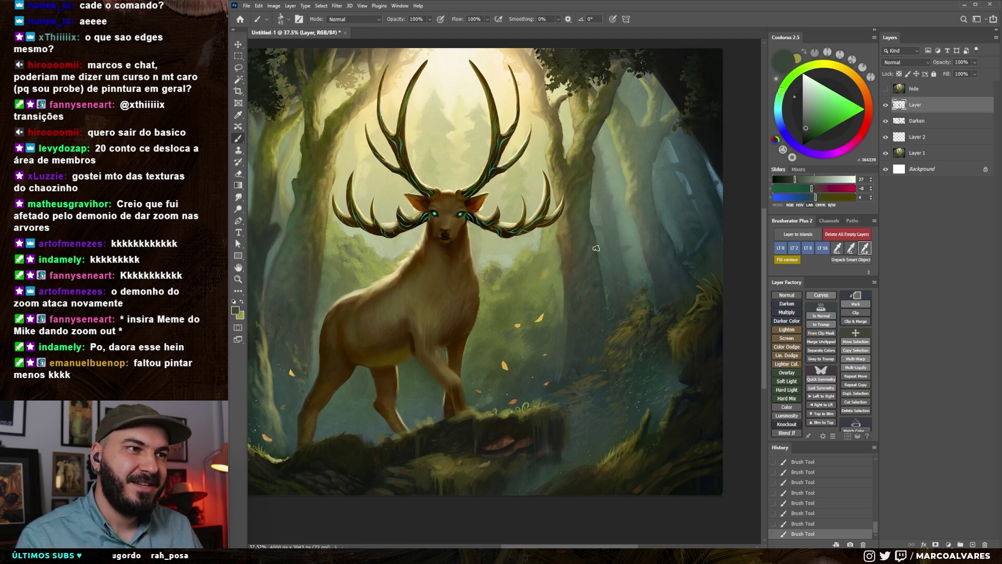
Pick mid, light and dark greens from the tall trees, then zoom toward the antlers
left_click(594, 176, "alt")
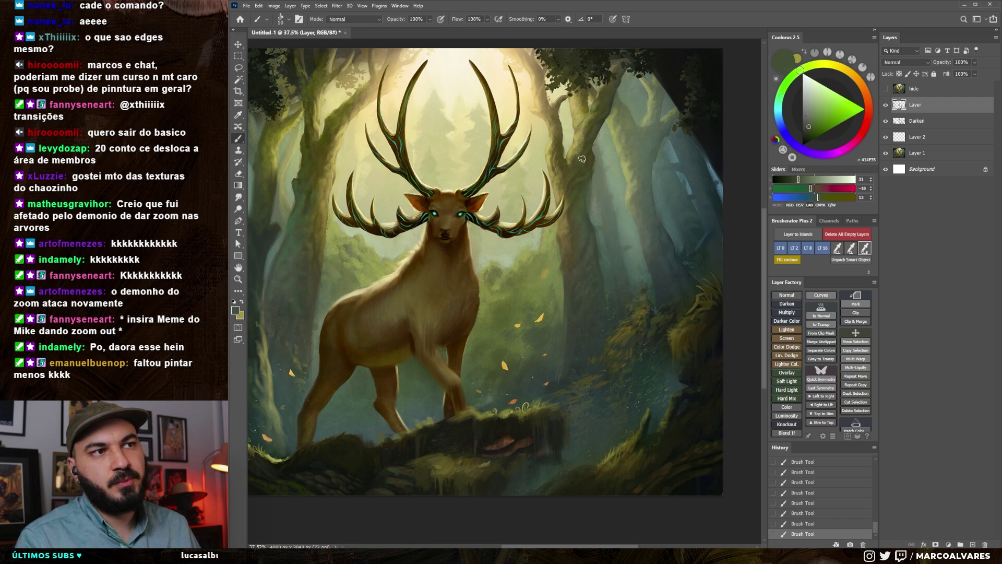
left_click(589, 161, "alt")
left_click_drag(589, 160, 592, 155)
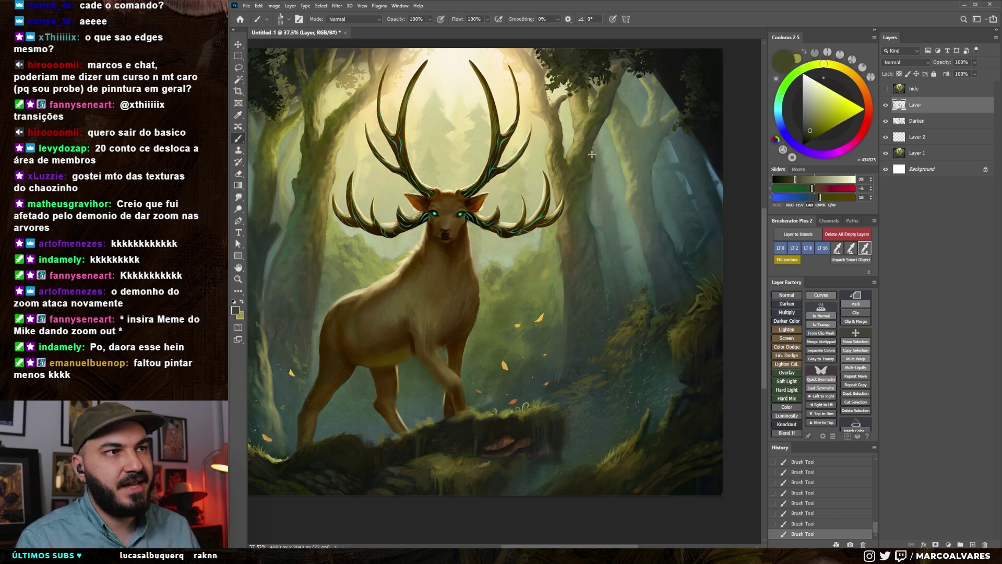
left_click(603, 127, "alt")
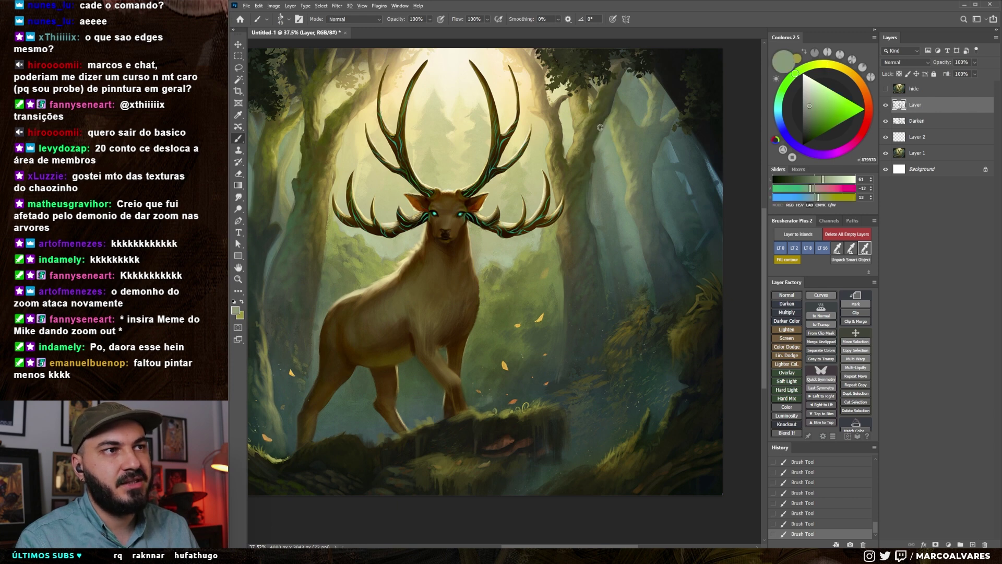
left_click(599, 127, "alt")
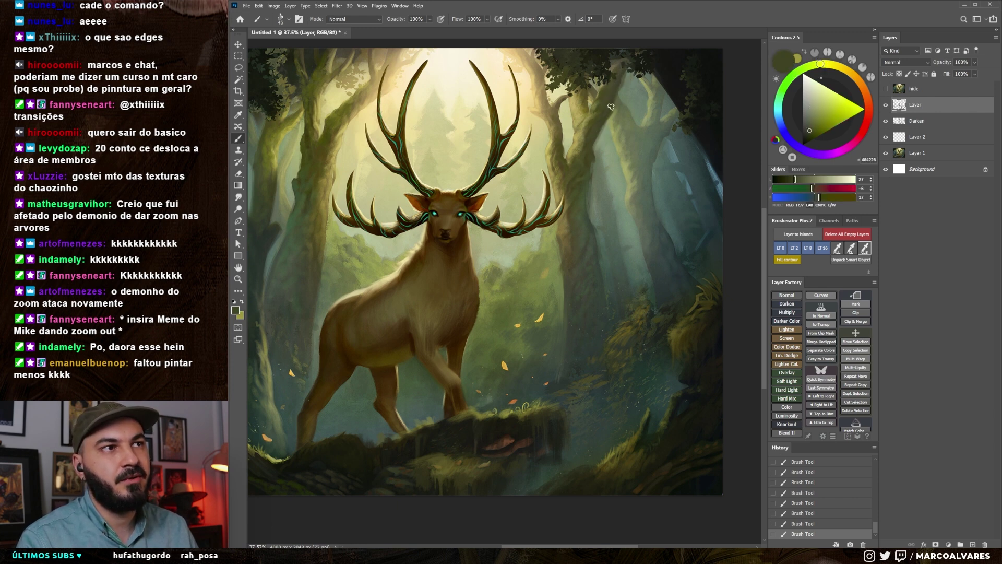
scroll(620, 84, "down", 2)
scroll(620, 84, "up", 4)
left_click_drag(594, 50, 555, 79)
Paint pale yellow-green highlights along an antler tine
left_click(500, 195, "alt")
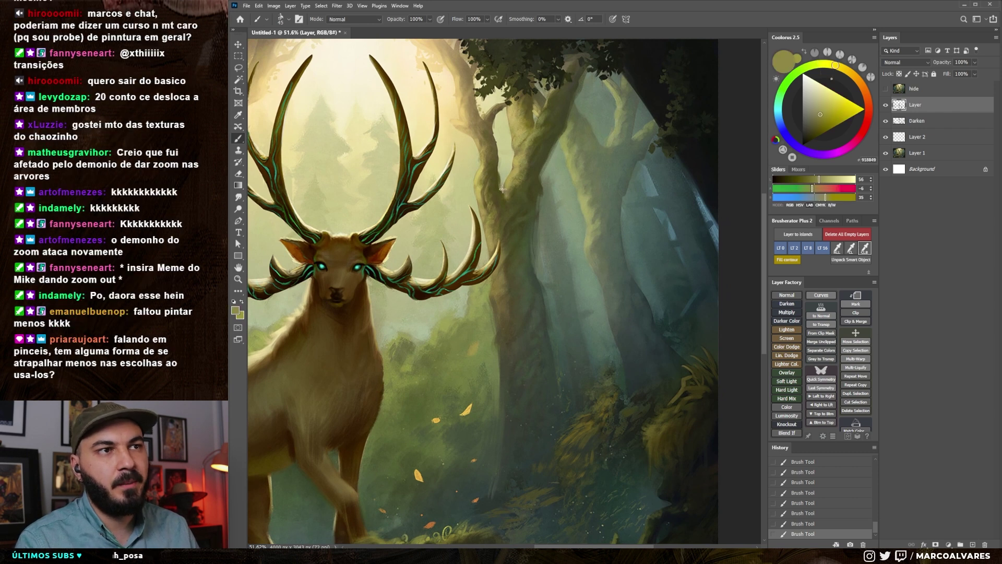
left_click(475, 194, "alt")
mouse_move(482, 212)
left_mouse_down()
mouse_move(476, 198)
mouse_move(482, 230)
left_mouse_up()
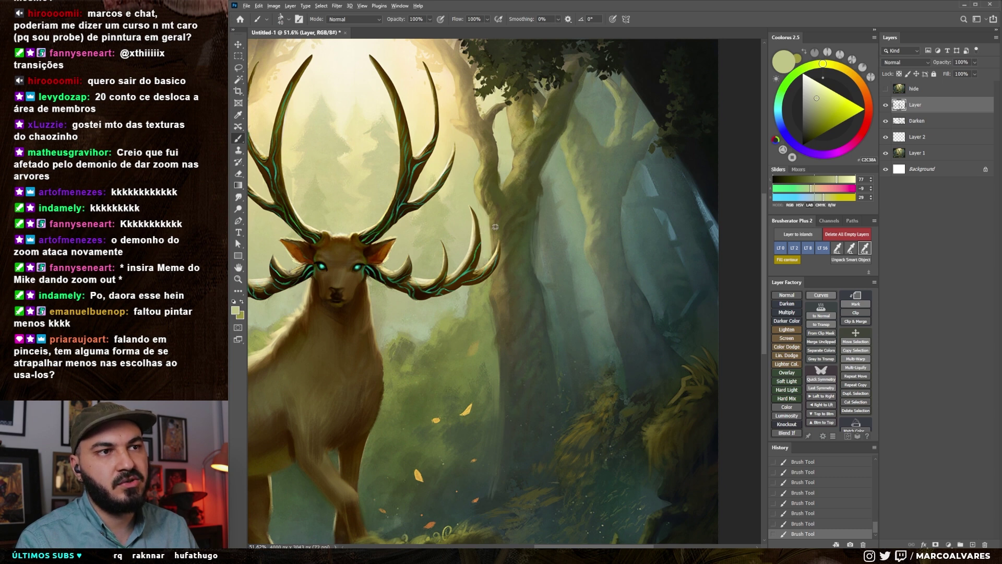
left_click(494, 229, "alt")
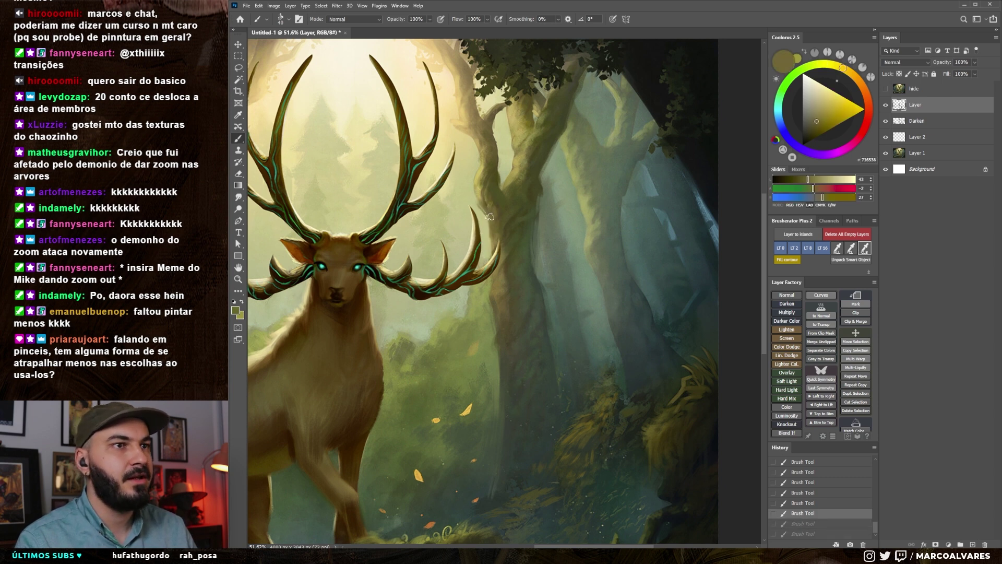
left_click(493, 205, "alt")
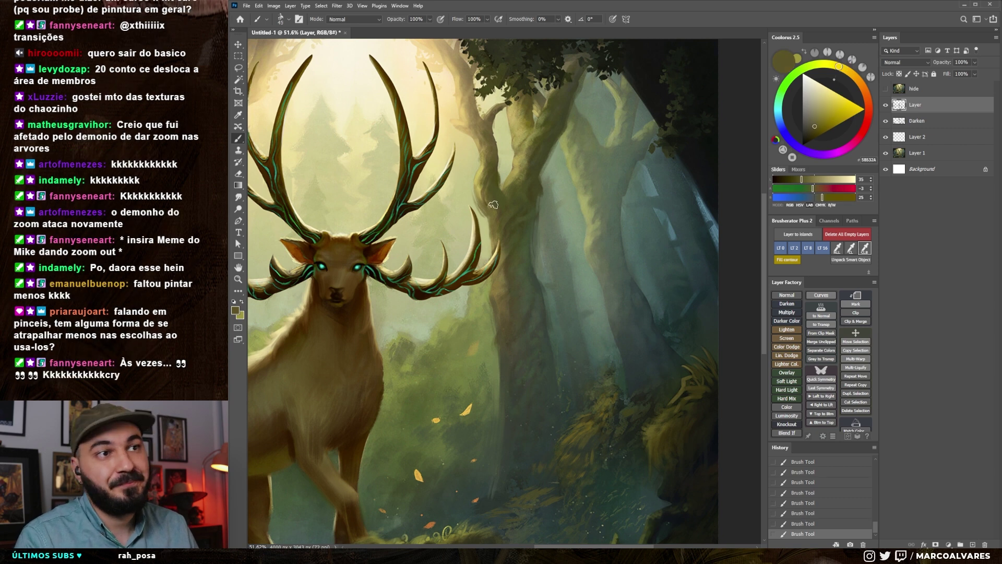
left_click(494, 177, "alt")
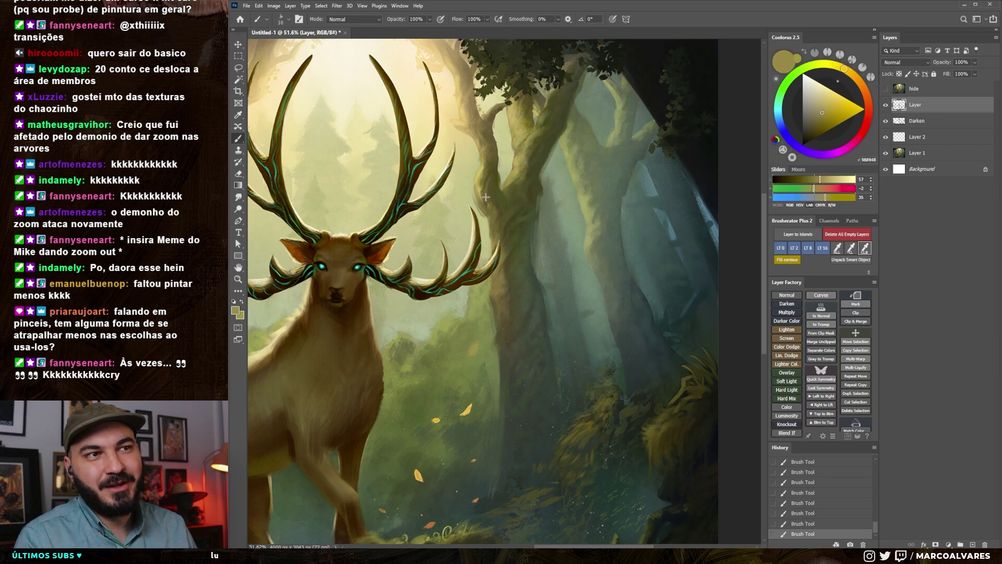
left_click_drag(485, 196, 496, 184)
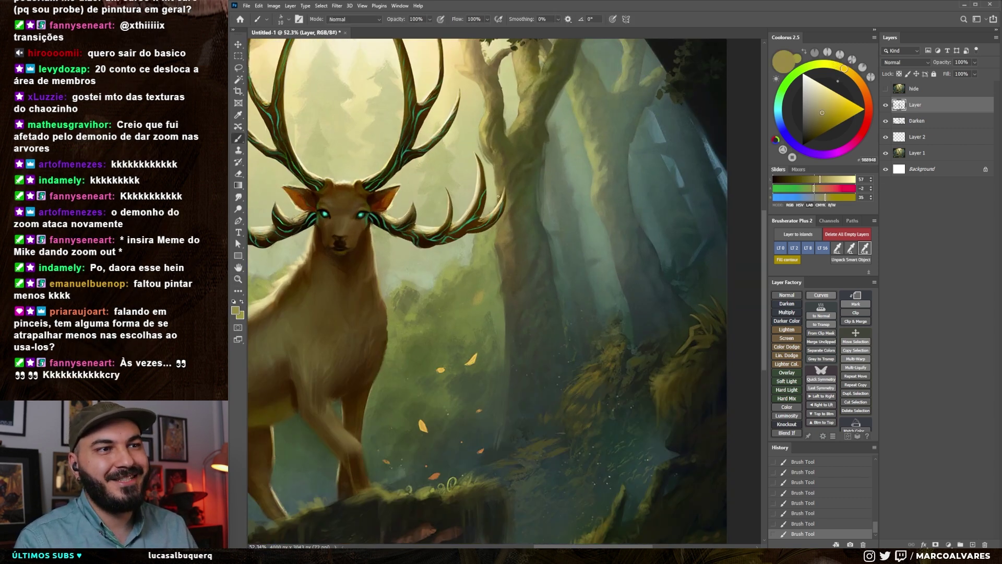
Brush a darker green stroke down the tree trunk, then zoom out
left_click(494, 185, "alt")
left_click(493, 234, "alt")
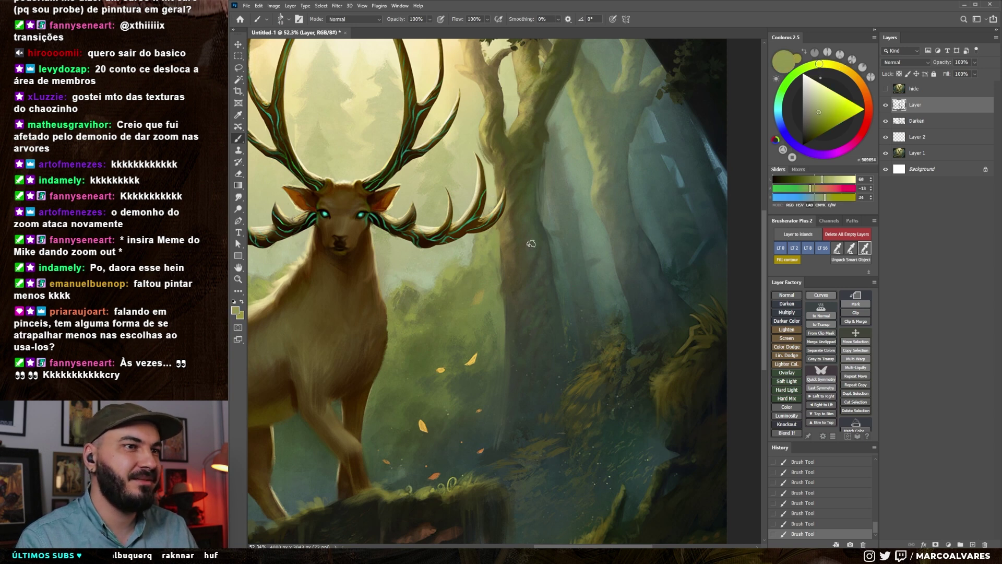
left_click(554, 234, "alt")
key("bracketright")
left_click_drag(581, 140, 544, 213)
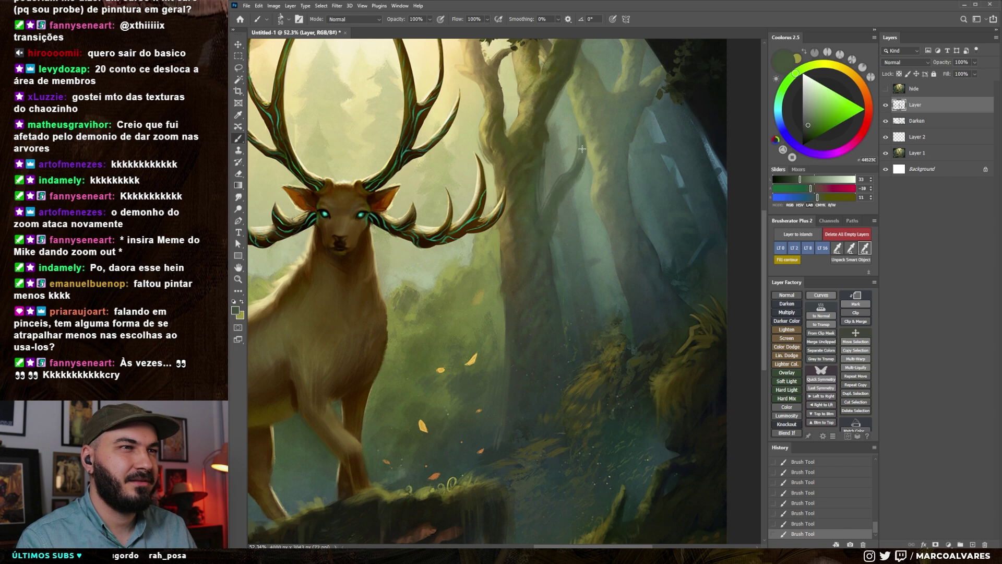
left_click(586, 126, "alt")
key("z")
left_click_drag(586, 127, 571, 144)
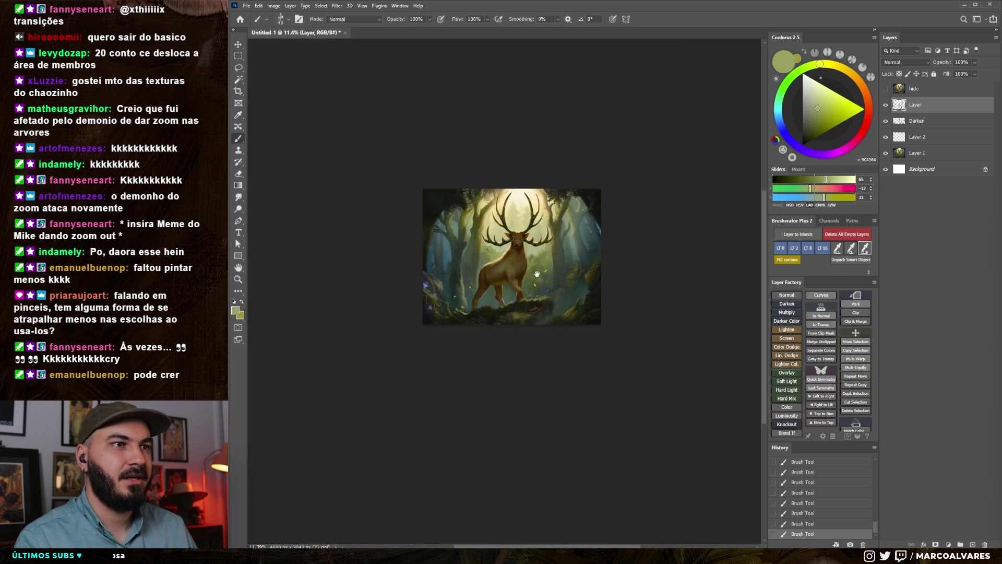
key("b")
mouse_move(485, 250)
left_mouse_down()
mouse_move(529, 220)
mouse_move(554, 217)
left_mouse_up()
left_click(558, 198, "alt")
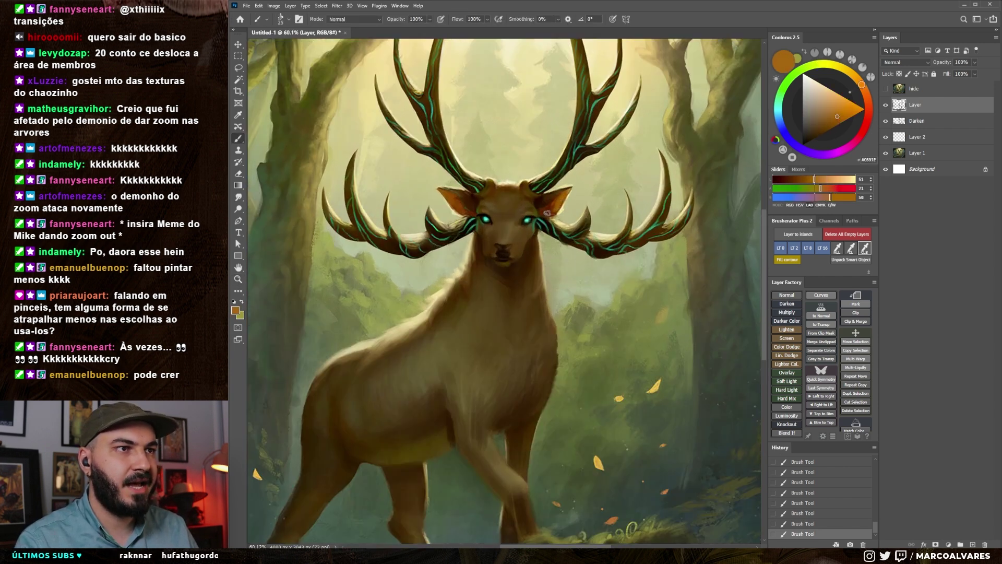
left_click_drag(447, 193, 493, 268)
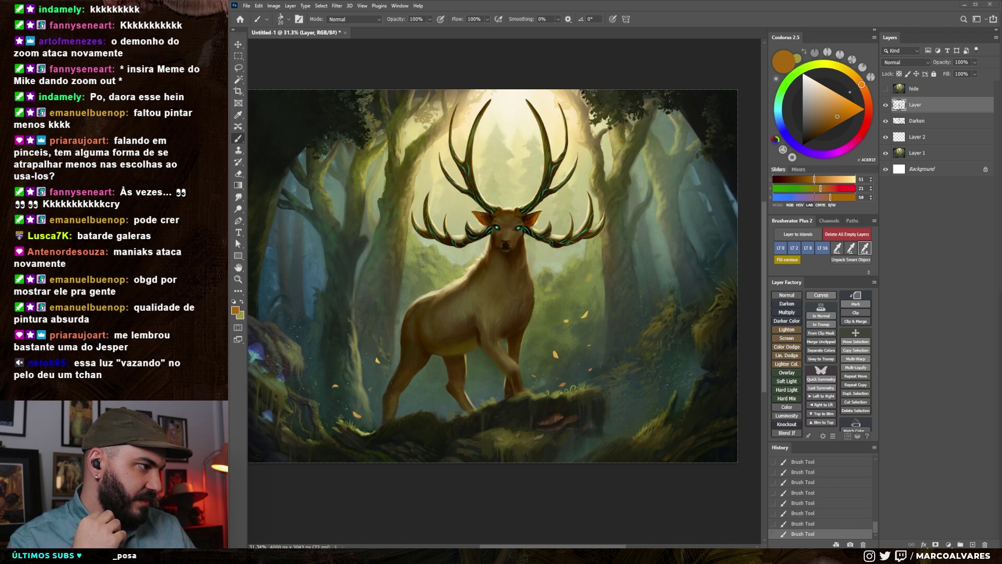
key("alt+Tab")
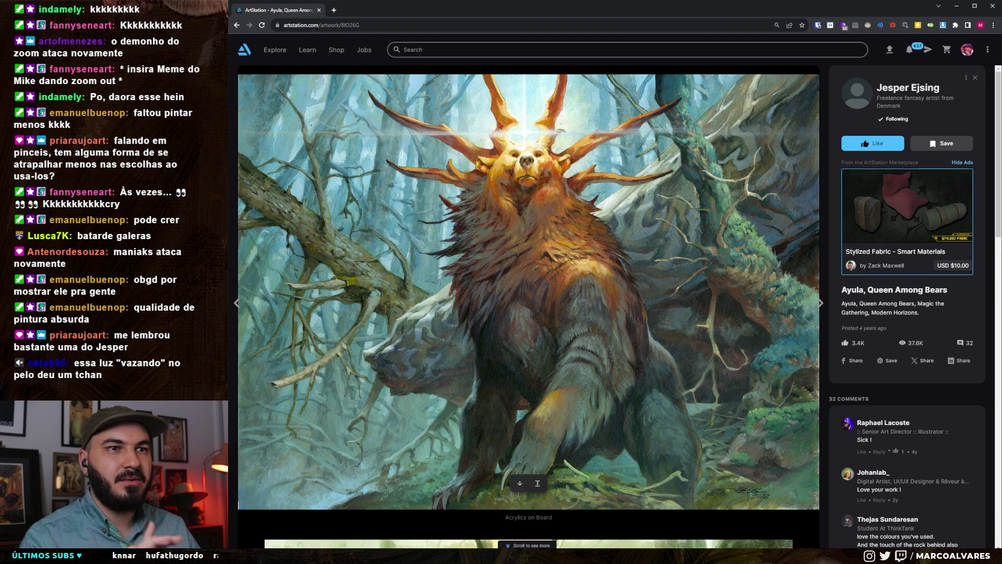
key("alt+Tab")
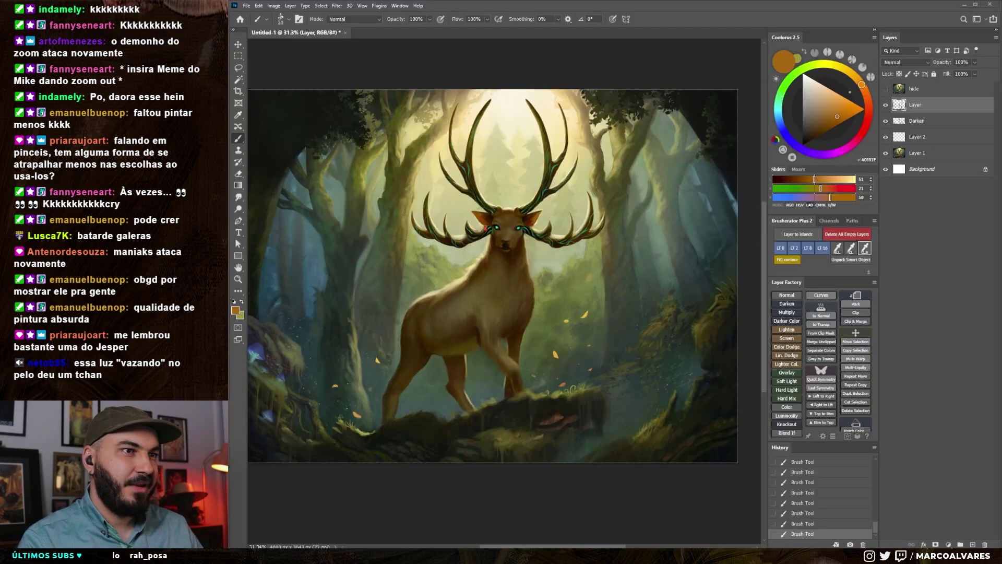
Sample head brown, the dark pupil and the eye's cyan glow with a smaller brush
scroll(490, 217, "up", 2)
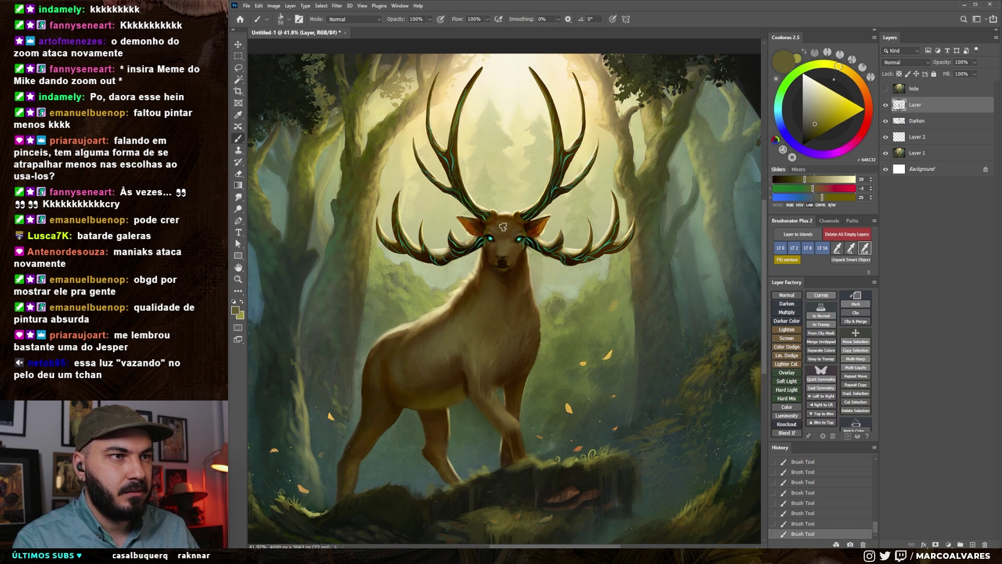
left_click(502, 244, "alt")
left_click_drag(498, 246, 570, 232)
key("bracketleft")
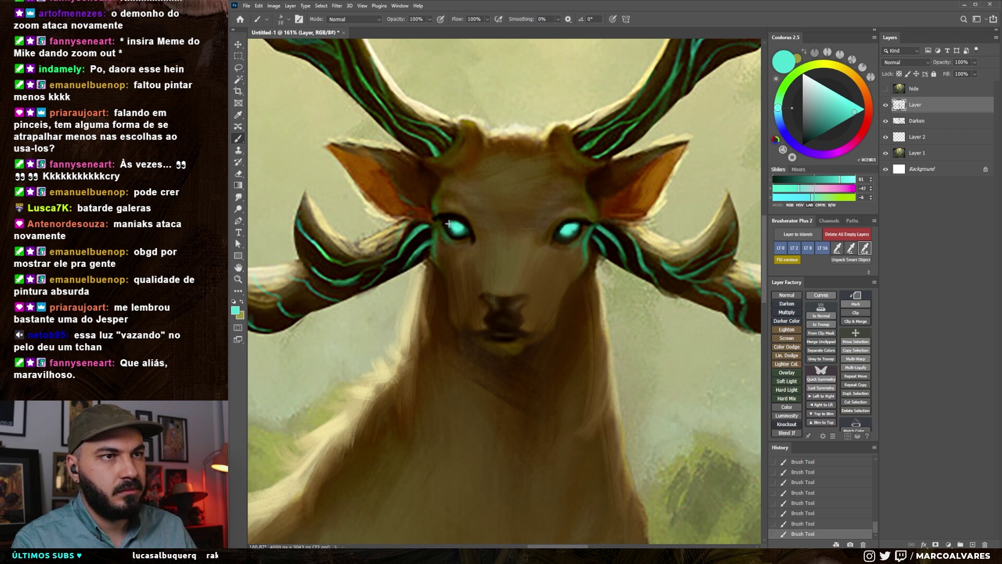
left_click_drag(463, 225, 471, 227)
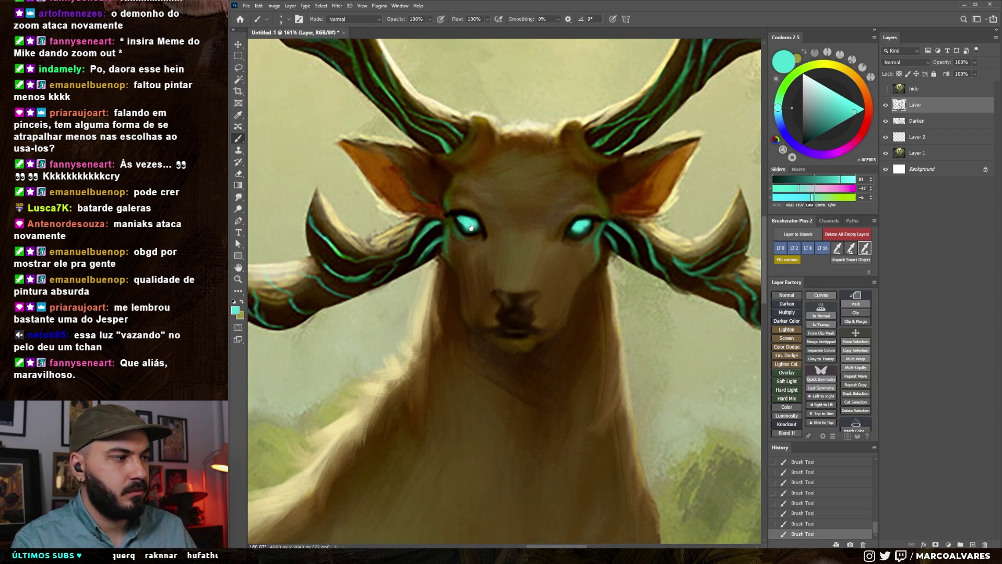
left_click(477, 224, "alt")
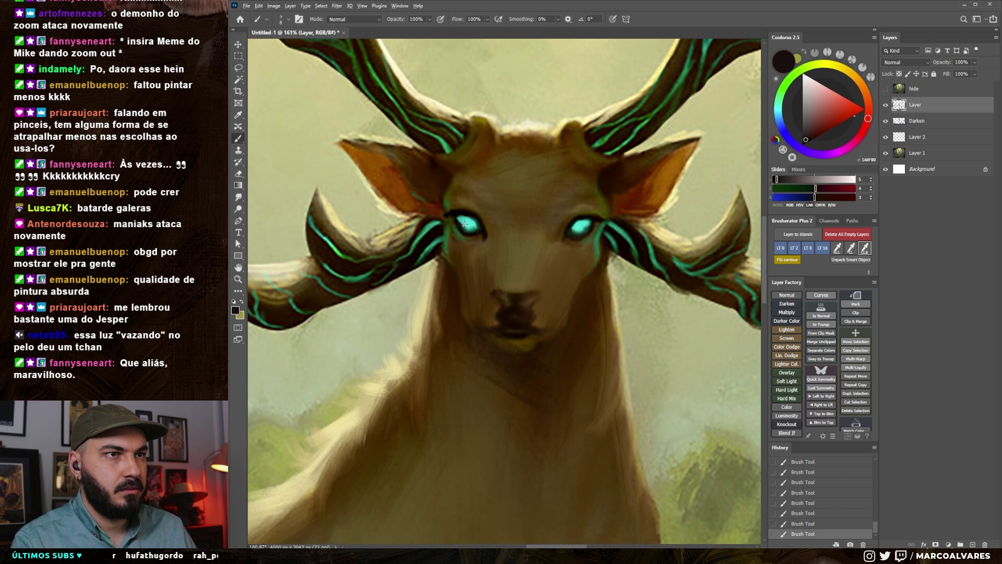
left_click(461, 226, "alt")
Sample the chin and nose browns, then zoom back in on the face
mouse_move(594, 226)
left_mouse_down()
mouse_move(474, 303)
mouse_move(492, 303)
left_mouse_up()
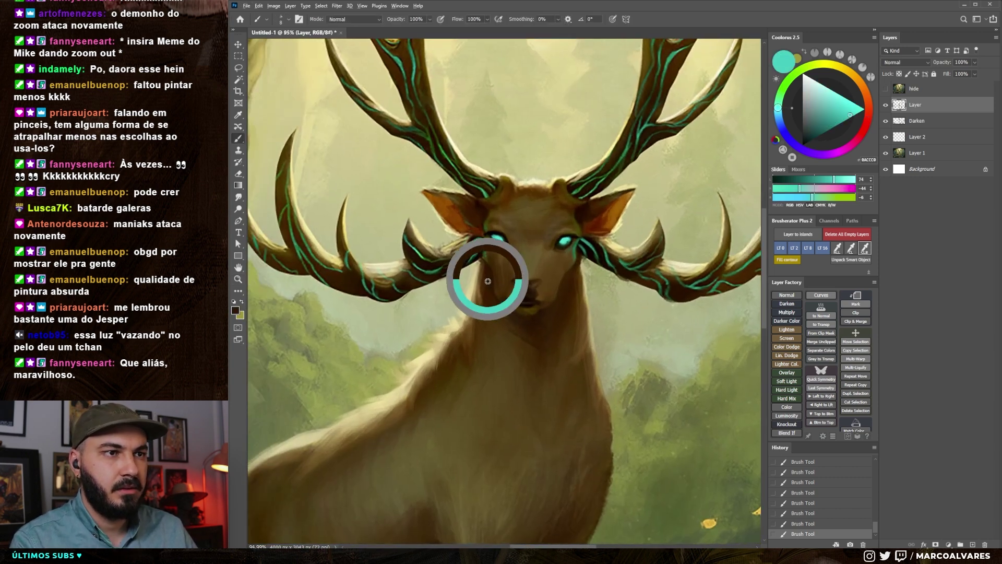
left_click(496, 306, "alt")
left_click(526, 311, "alt")
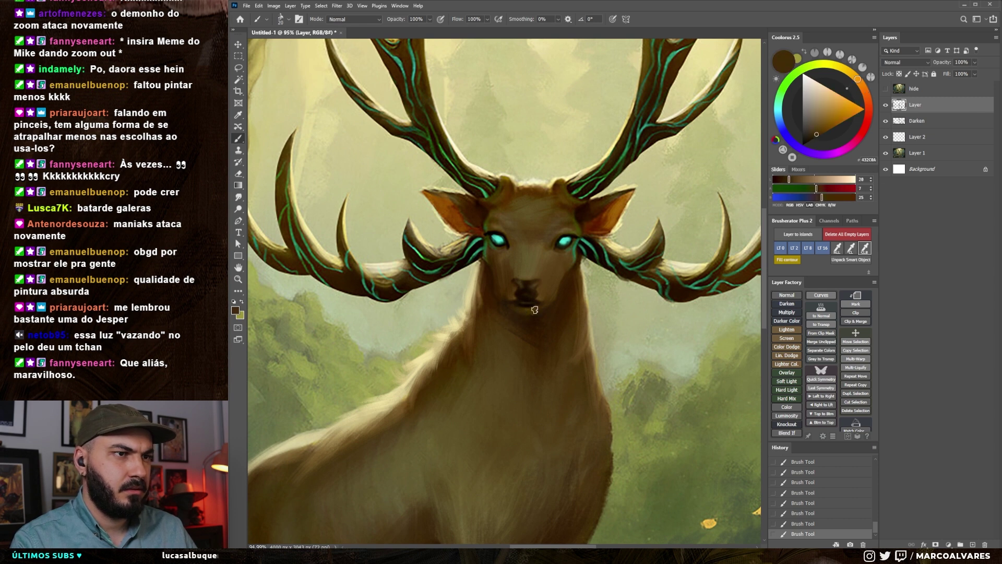
left_click(508, 300, "alt")
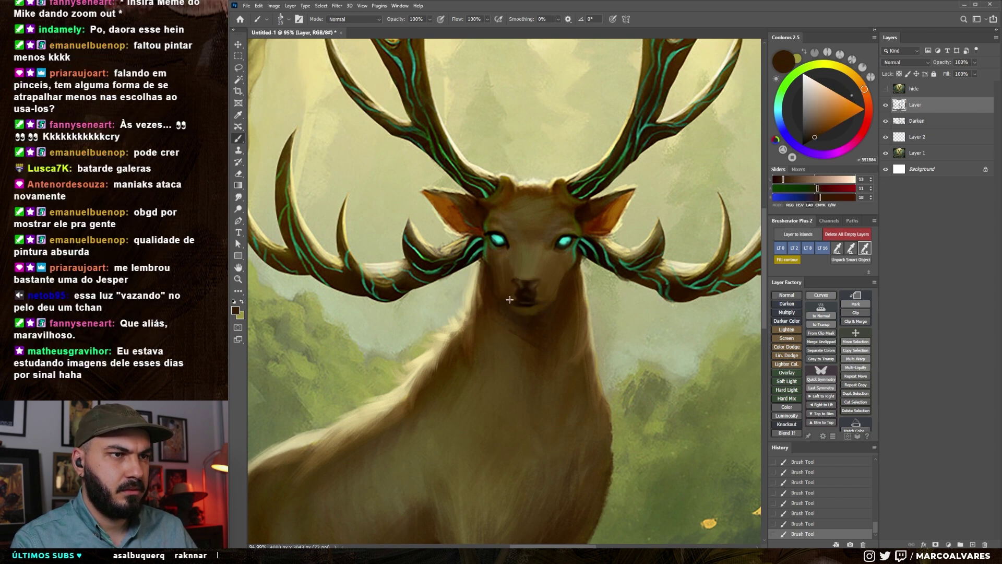
key("z")
mouse_move(542, 296)
left_mouse_down()
mouse_move(511, 296)
mouse_move(595, 295)
left_mouse_up()
Dab small dark and mid brown strokes around the muzzle with a finer brush
key("b")
left_click(542, 298, "alt")
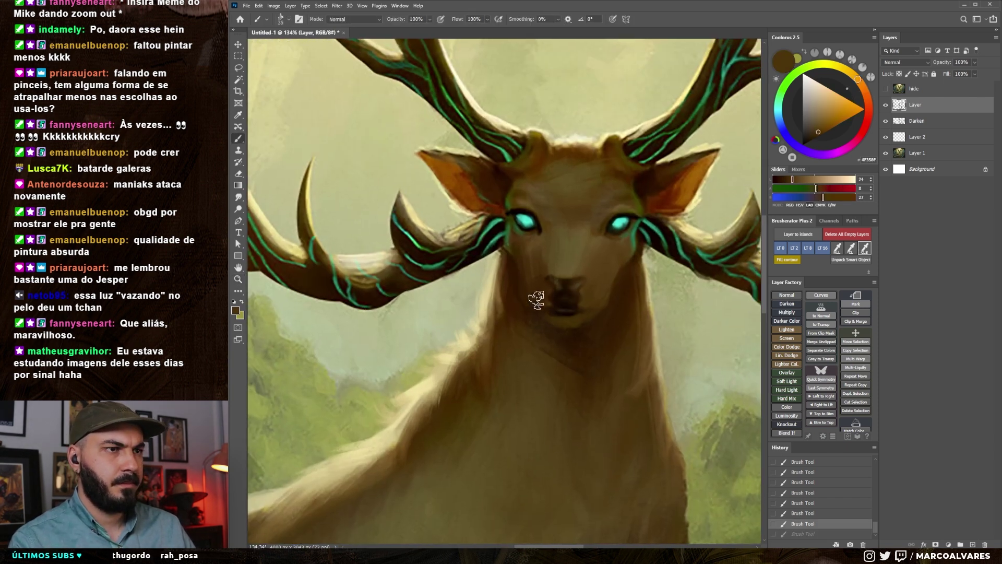
left_click(544, 320, "alt")
left_click(558, 312, "alt")
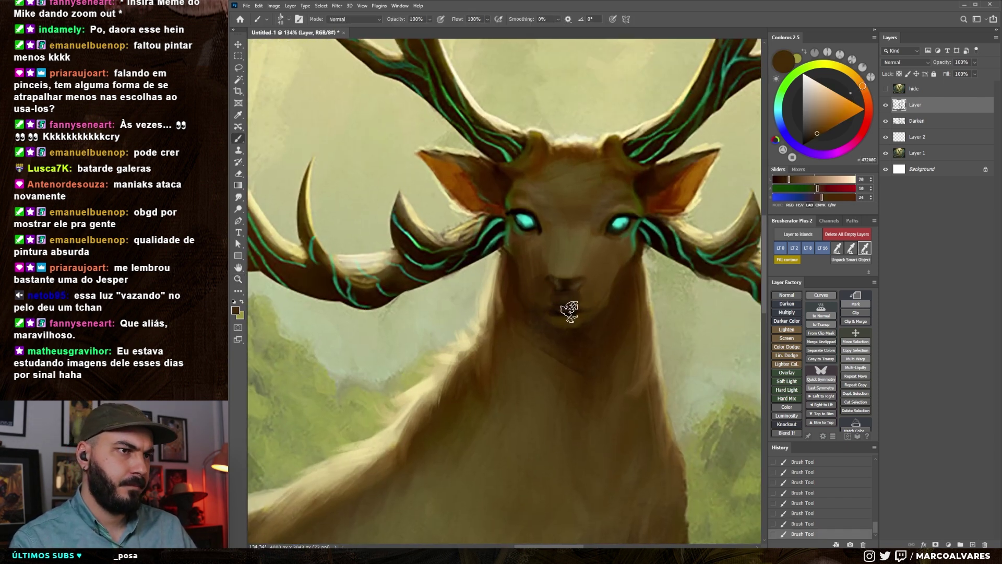
key("bracketleft")
key("bracketleft")
key("bracketleft")
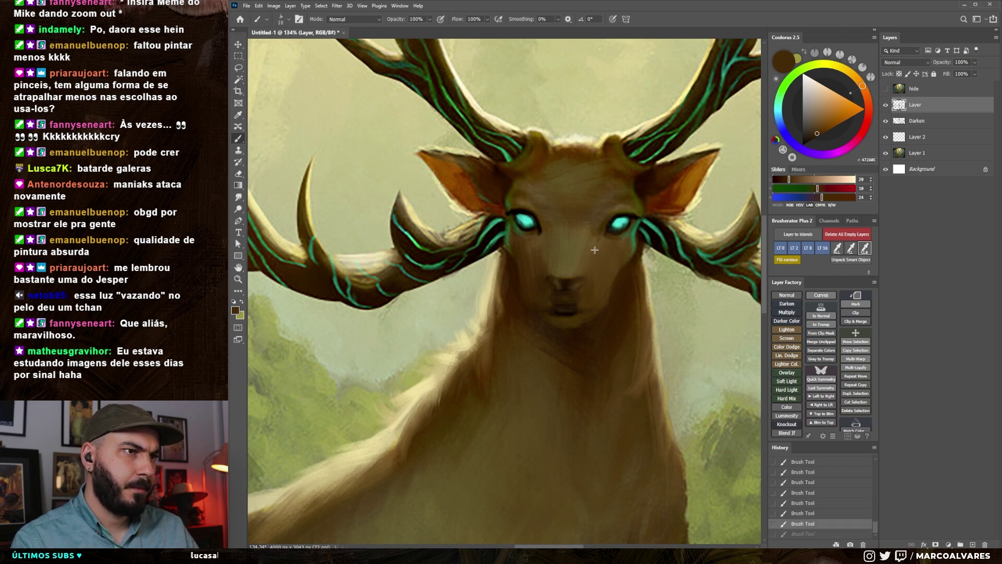
left_click(595, 245)
key("bracketleft")
scroll(544, 238, "down", 3)
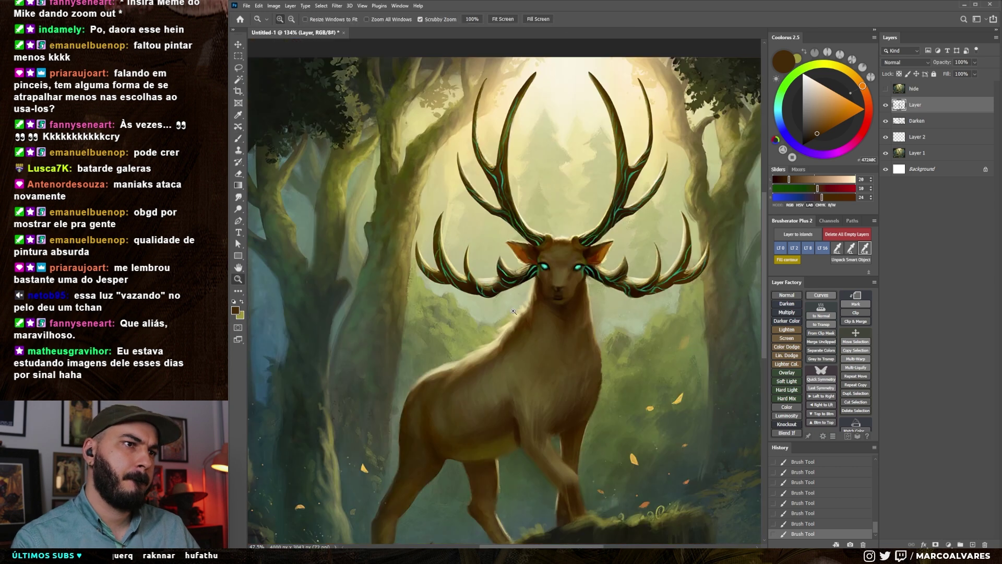
Add a Lighten layer, then replace it with a new Screen-blend layer
scroll(563, 208, "down", 5)
scroll(598, 274, "up", 2)
scroll(597, 274, "up", 1)
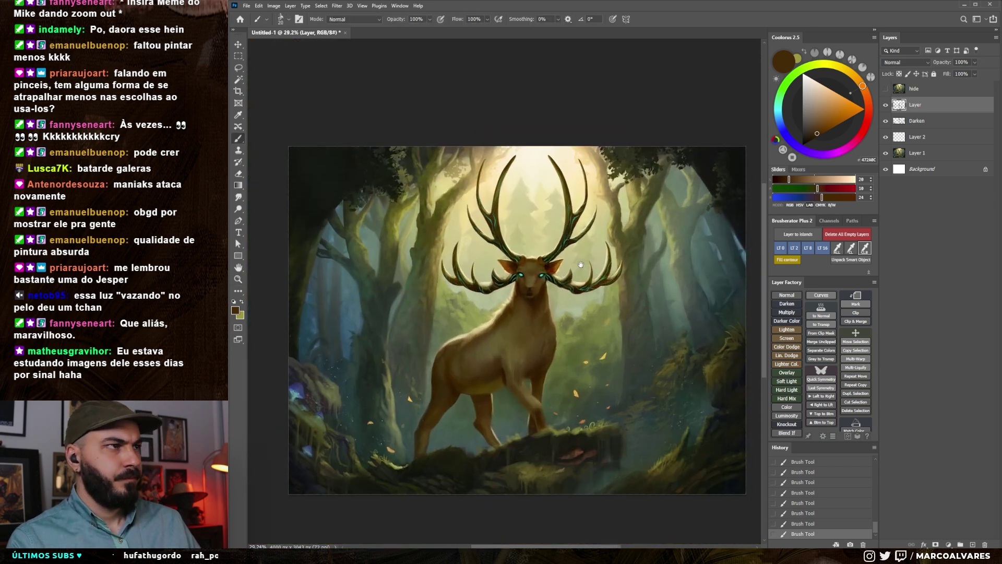
left_click(788, 329)
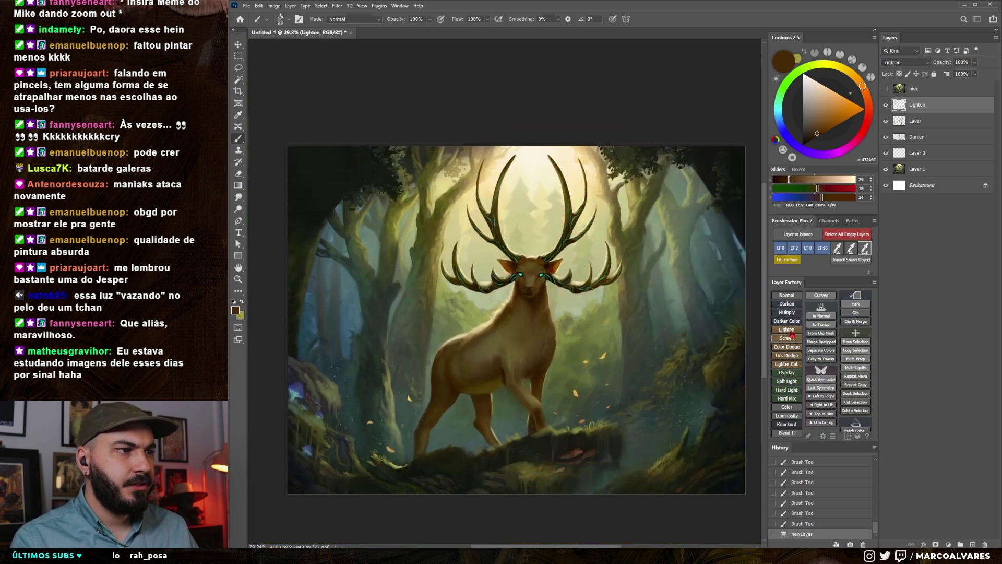
left_click(788, 337)
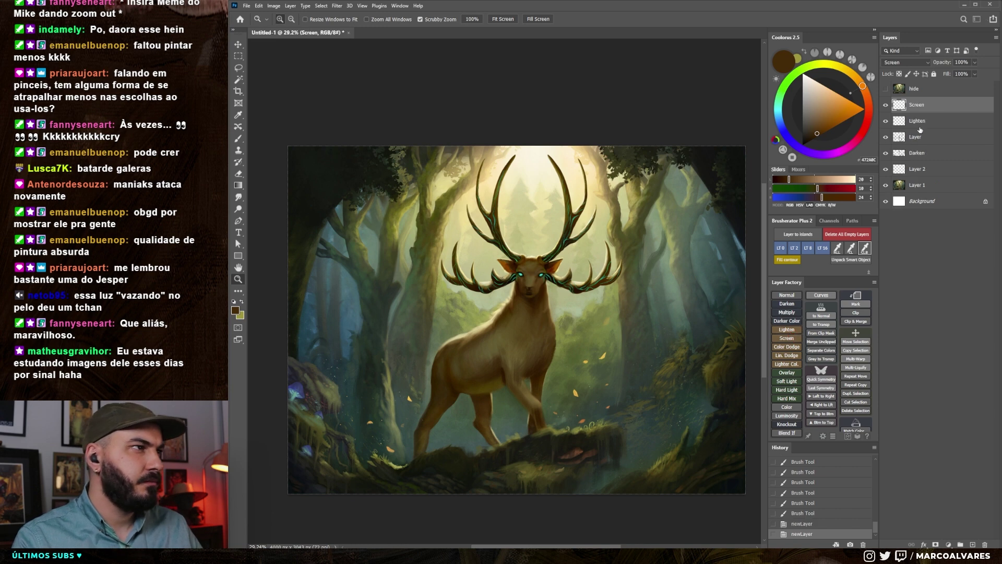
Choose a 150px soft brush and sample a warm orange
key("b")
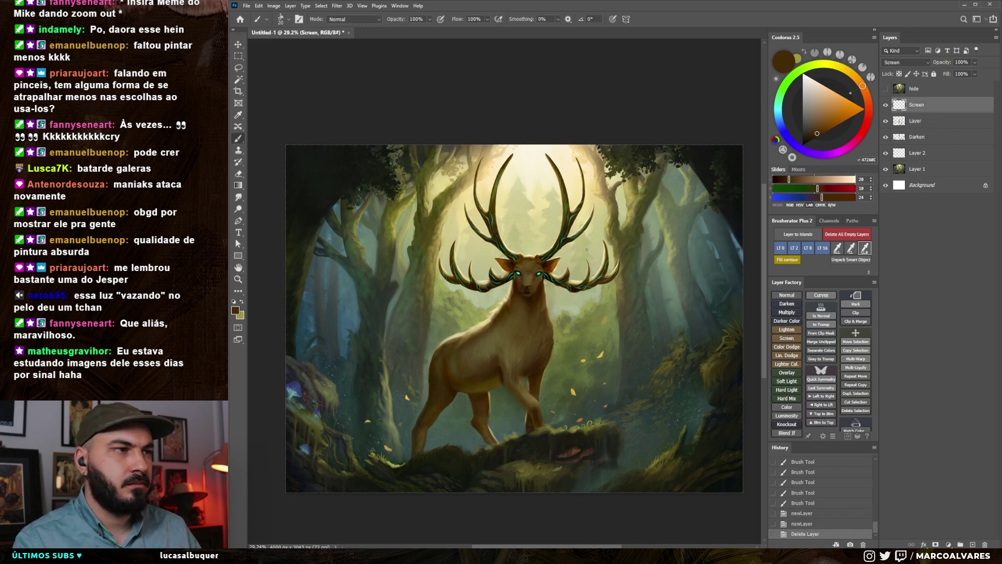
right_click(595, 279)
double_click(677, 363)
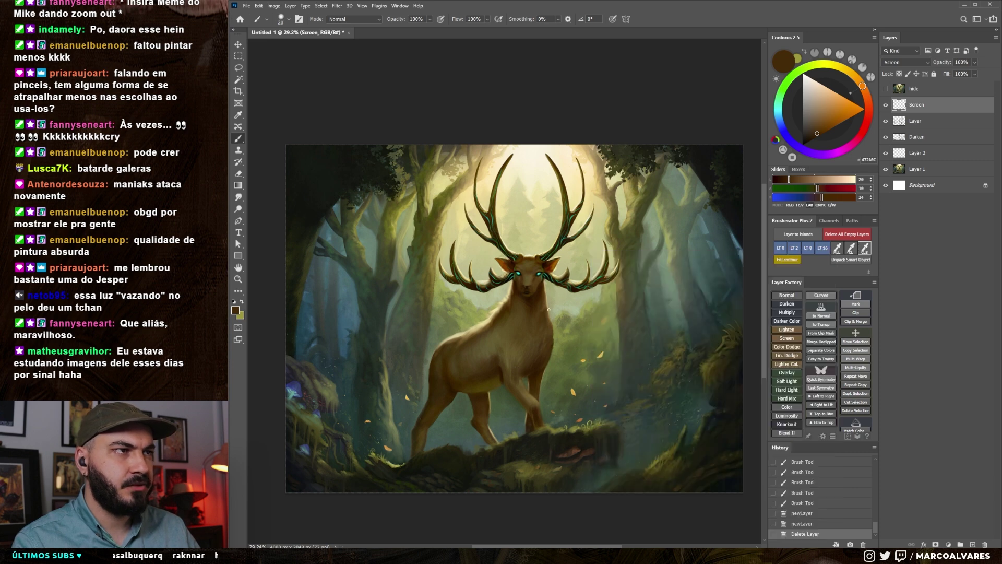
left_click(493, 264, "alt")
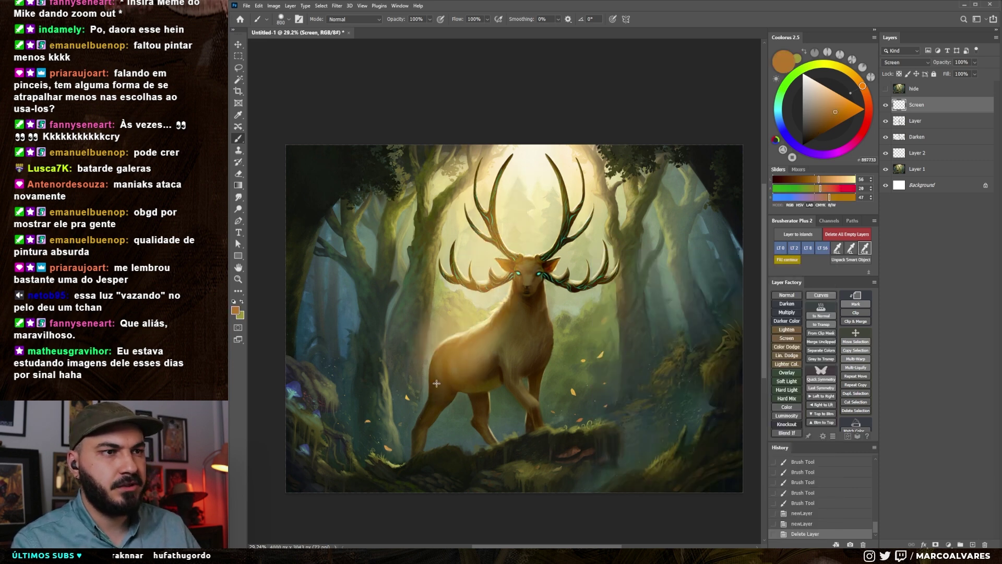
Paint three diagonal warm light rays over the left-side trees
mouse_move(493, 264)
left_mouse_down()
mouse_move(463, 246)
mouse_move(469, 149)
mouse_move(365, 313)
left_mouse_up()
key("ctrl+z")
key("ctrl+z")
left_click_drag(449, 198, 339, 345)
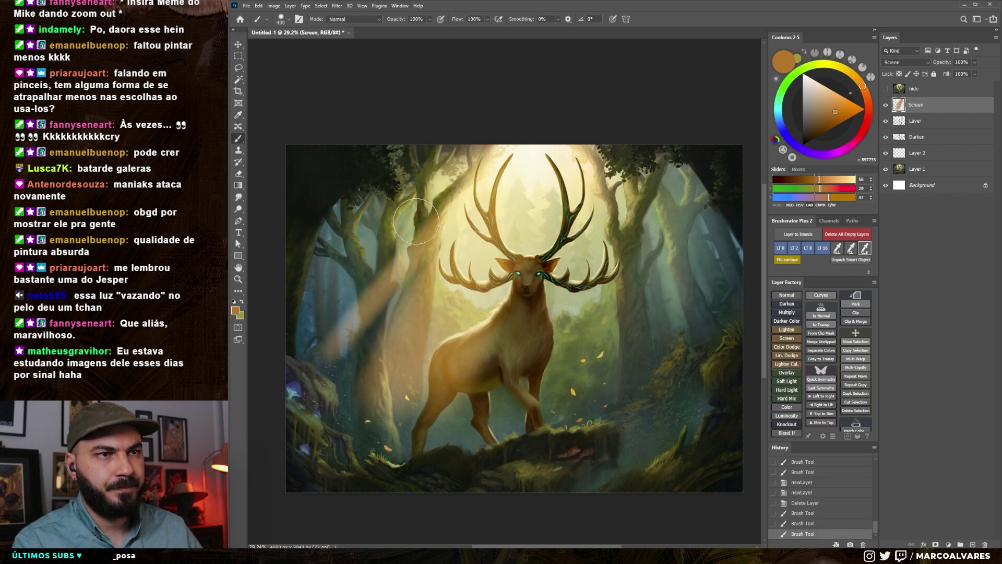
left_click_drag(463, 167, 302, 313)
left_click_drag(433, 159, 349, 221)
Paint larger light rays over the right antler and through the right-side trees
key("bracketright")
left_click_drag(549, 230, 605, 401)
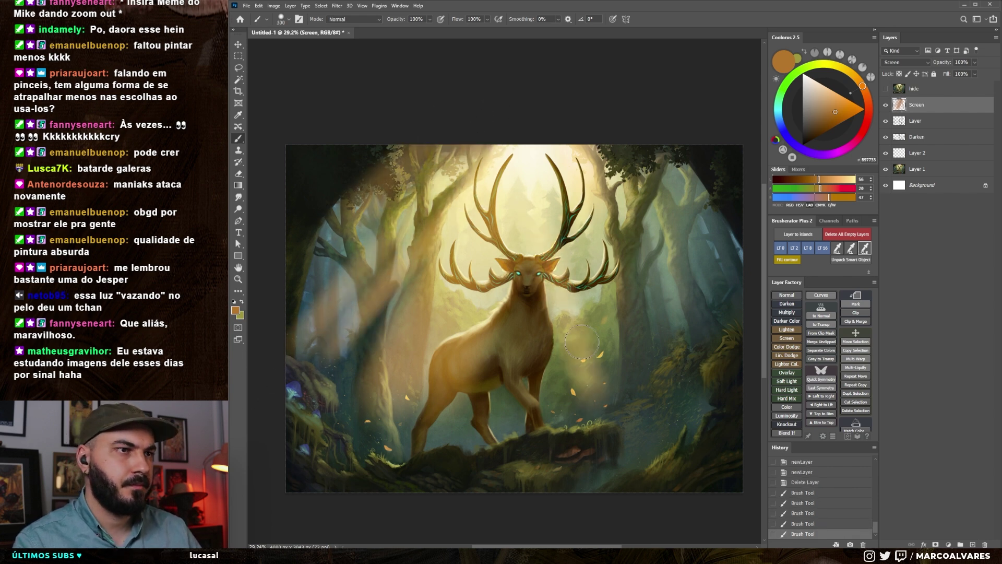
left_click_drag(554, 193, 655, 350)
left_click_drag(574, 159, 687, 298)
key("bracketright")
left_click_drag(589, 151, 719, 287)
left_click_drag(553, 198, 623, 340)
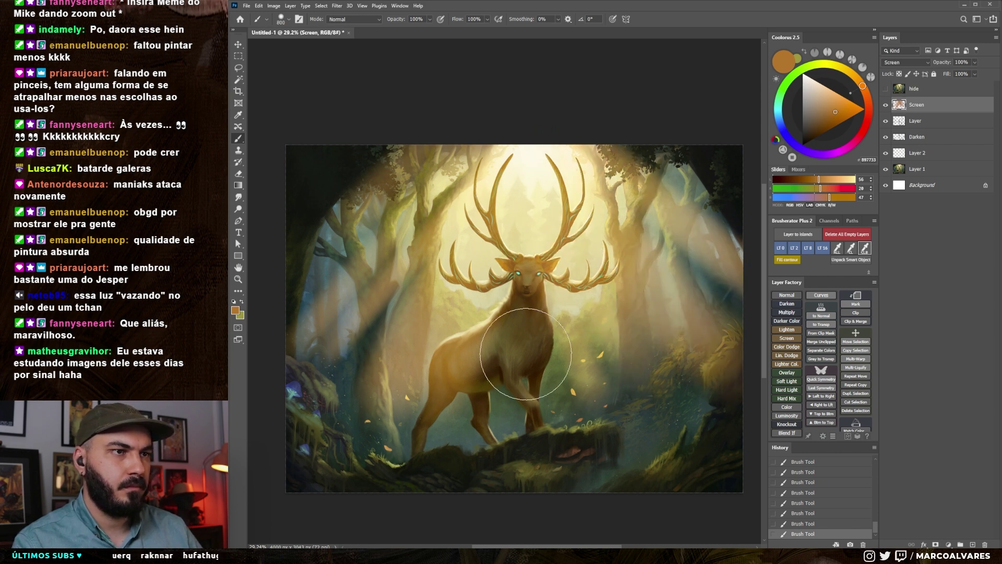
mouse_move(542, 256)
left_mouse_down()
mouse_move(501, 417)
mouse_move(592, 480)
left_mouse_up()
Wash soft light over the deer's chest and left side
key("bracketright")
key("ctrl+z")
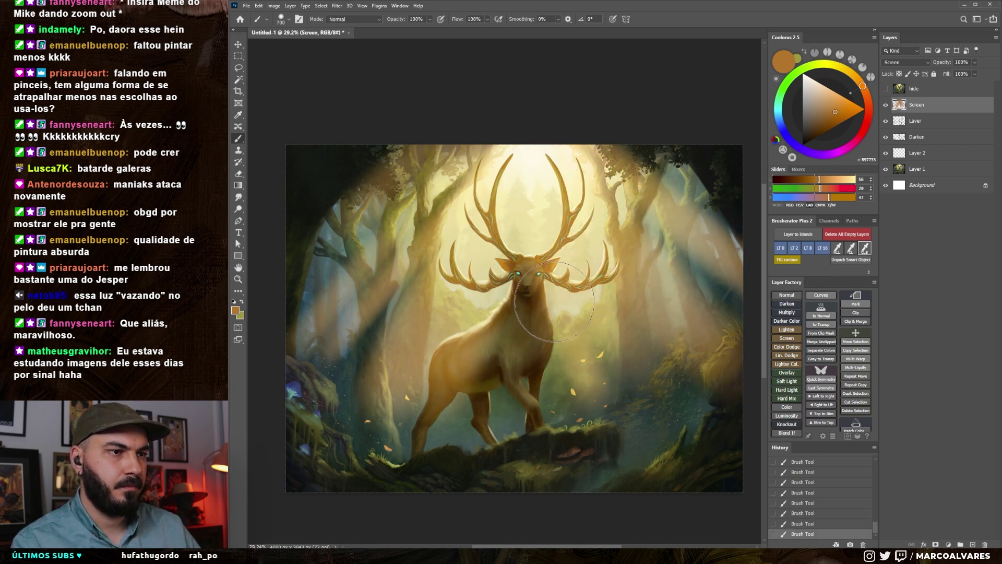
left_click_drag(574, 293, 590, 475)
left_click_drag(473, 271, 469, 439)
key("bracketleft")
left_click_drag(420, 294, 428, 367)
Add a layer mask to the Screen layer instead of erasing
key("e")
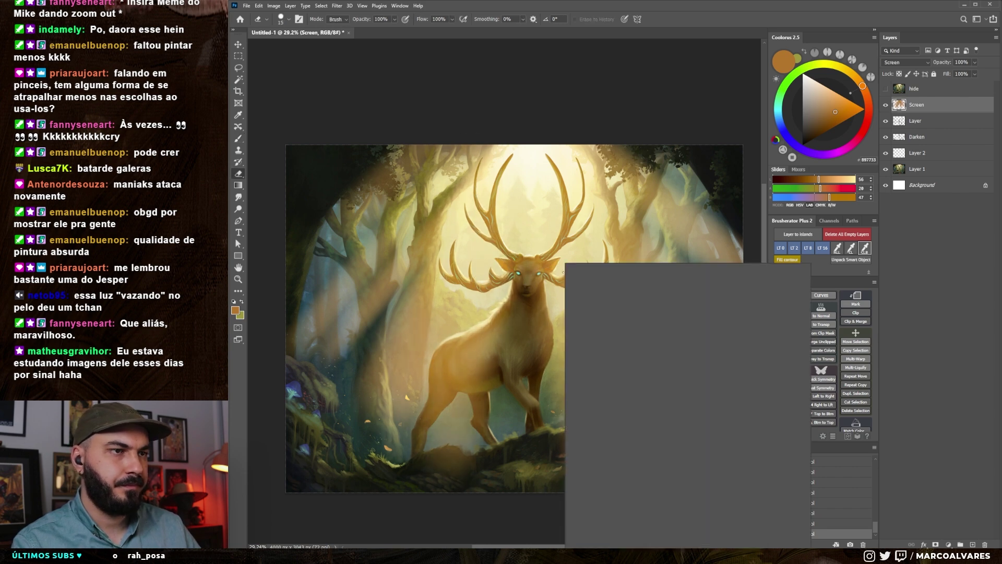
right_click(563, 264)
key("Escape")
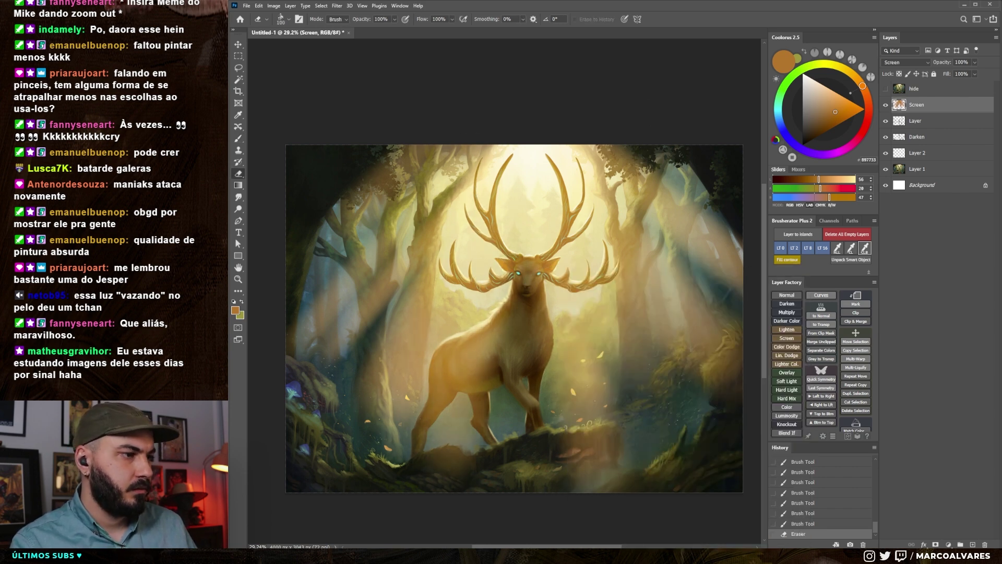
left_click(935, 545)
Pick a soft brush preset for painting on the Screen layer mask
key("b")
left_click_drag(609, 358, 593, 348)
right_click(557, 348)
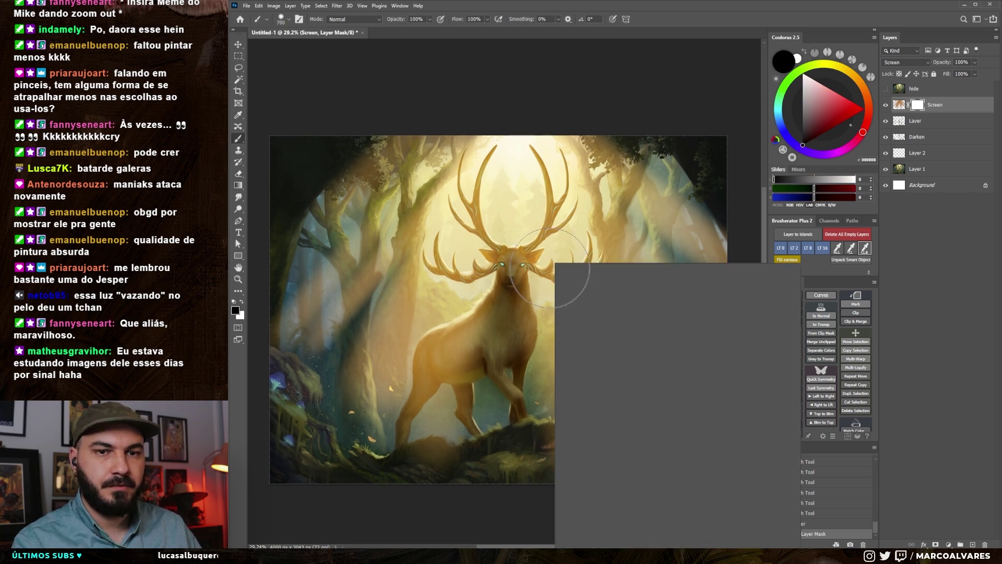
left_click(742, 390)
key("Return")
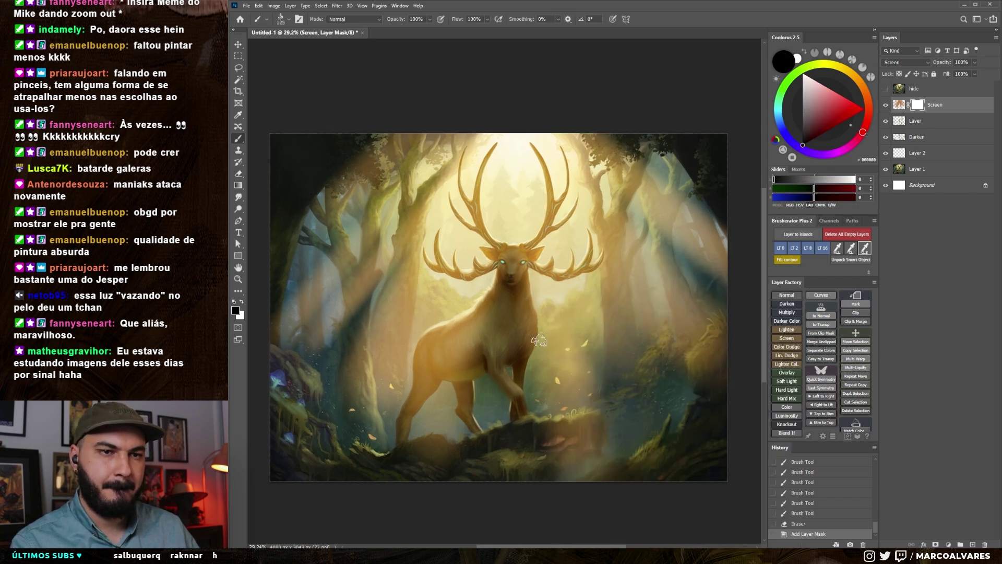
left_click_drag(573, 433, 579, 366)
key("ctrl+z")
Mask back the glow over the deer's body and legs with a broad brush
key("bracketleft")
key("bracketleft")
key("bracketleft")
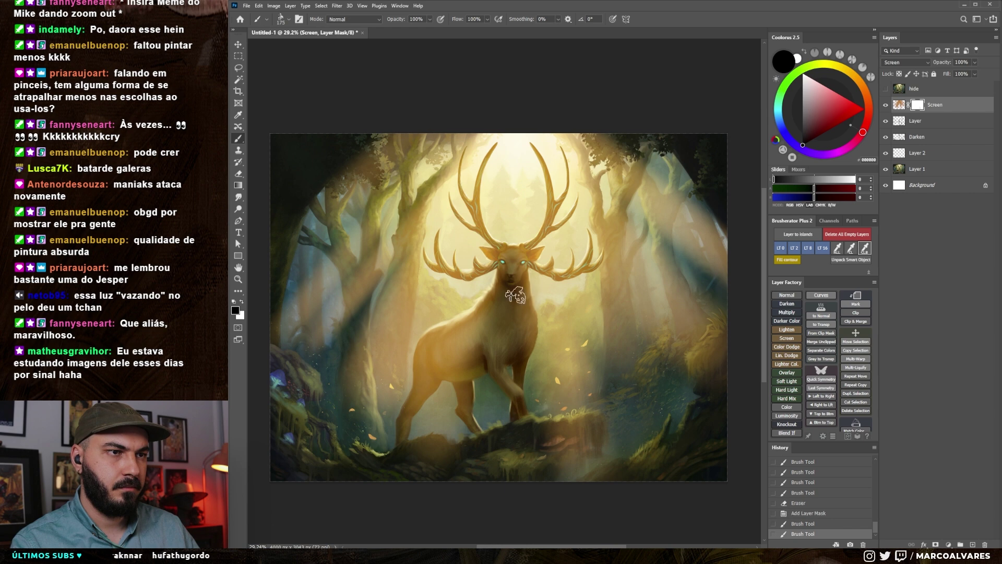
key("bracketleft")
key("bracketleft")
right_click(514, 261)
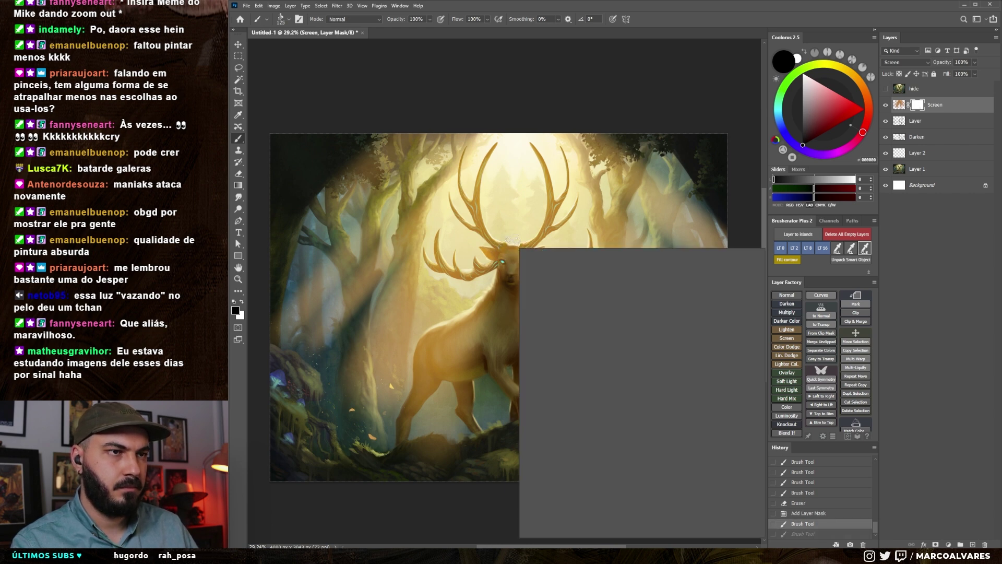
key("Escape")
key("bracketright")
key("bracketright")
key("bracketright")
key("bracketright")
key("bracketright")
key("bracketright")
mouse_move(458, 364)
left_mouse_down()
mouse_move(448, 360)
mouse_move(417, 407)
mouse_move(458, 391)
mouse_move(433, 417)
left_mouse_up()
Hide the glow around the deer's head with a smaller brush, then zoom out
key("bracketleft")
key("bracketleft")
key("bracketleft")
key("bracketleft")
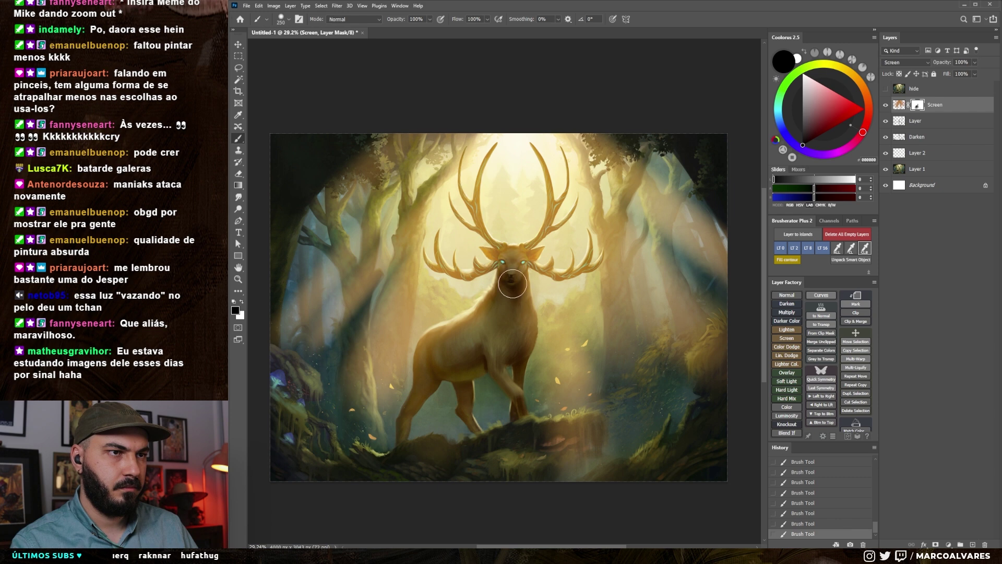
key("bracketleft")
key("bracketleft")
mouse_move(507, 252)
left_mouse_down()
mouse_move(514, 281)
mouse_move(509, 274)
left_mouse_up()
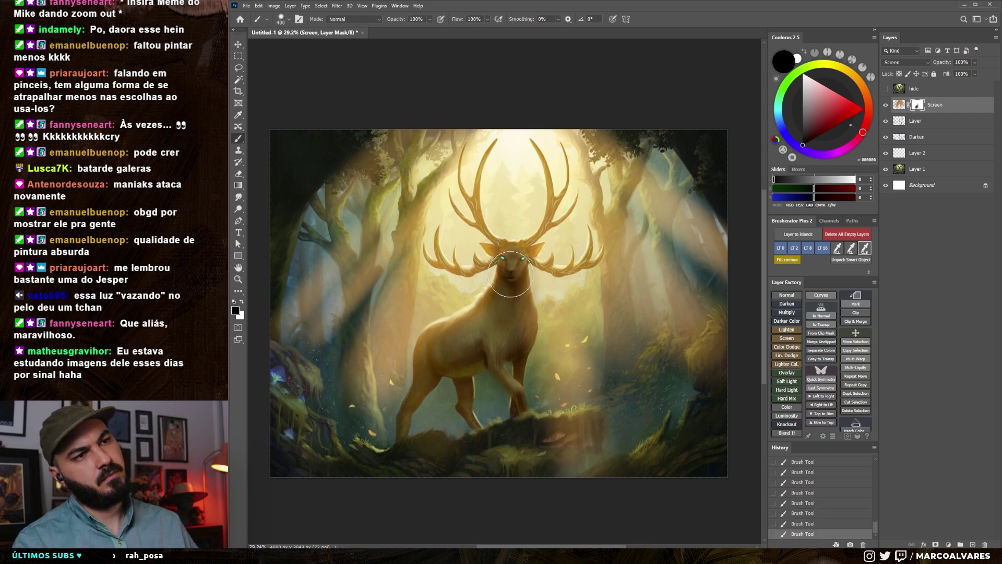
key("bracketright")
key("bracketright")
key("bracketright")
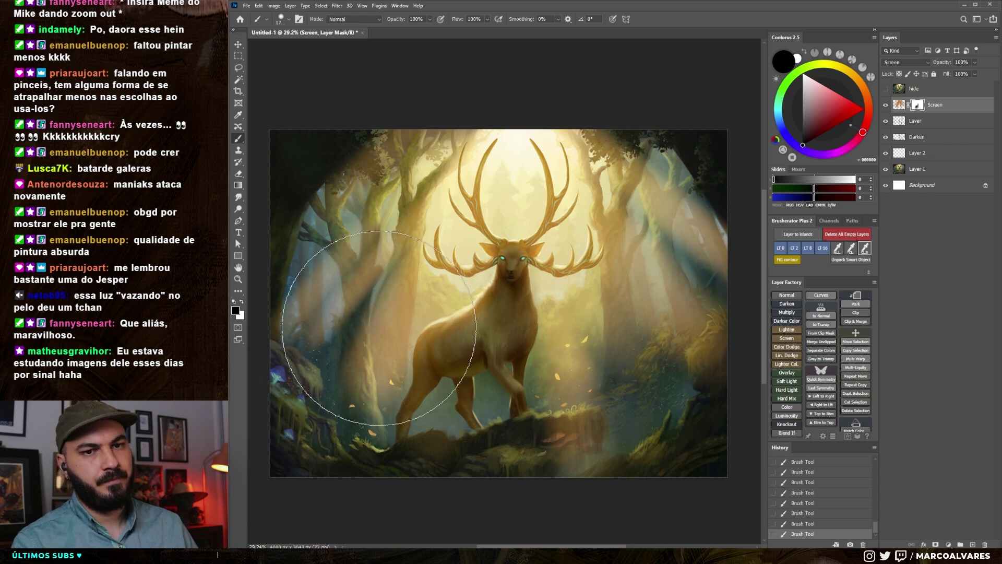
left_click_drag(449, 331, 412, 328)
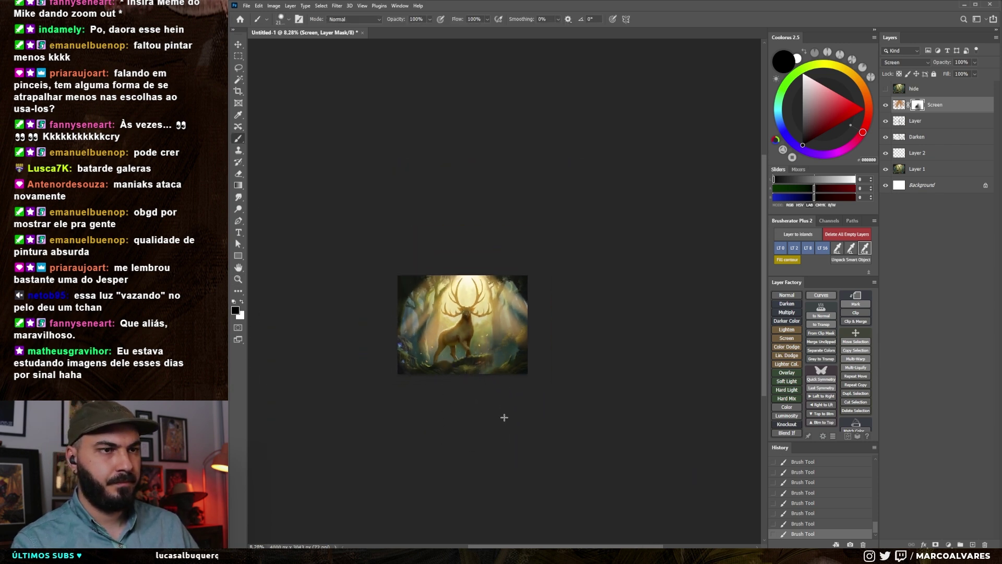
Lightly mask the glow and compare the recent strokes with undo and redo
left_click_drag(457, 386, 416, 358)
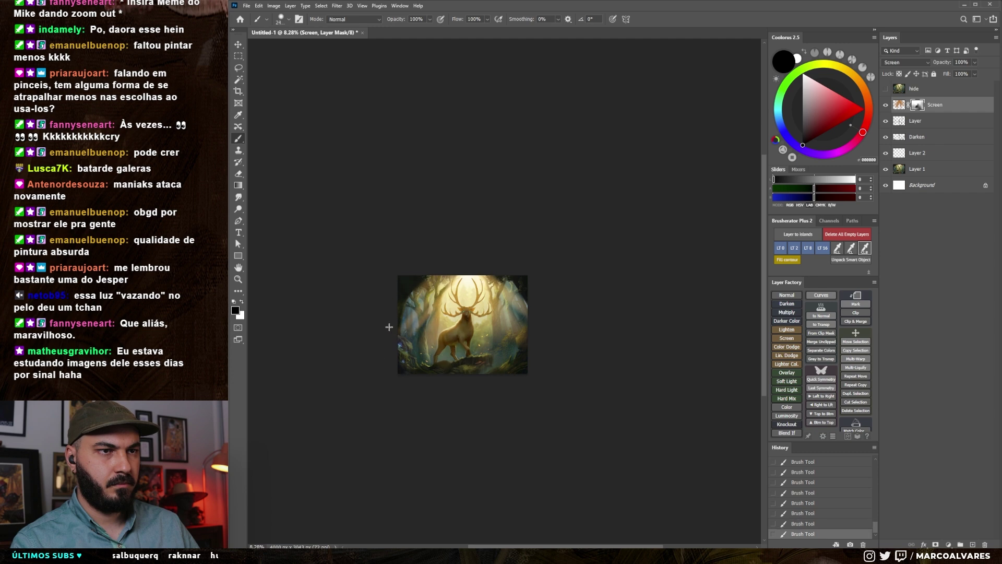
left_click_drag(464, 310, 504, 247)
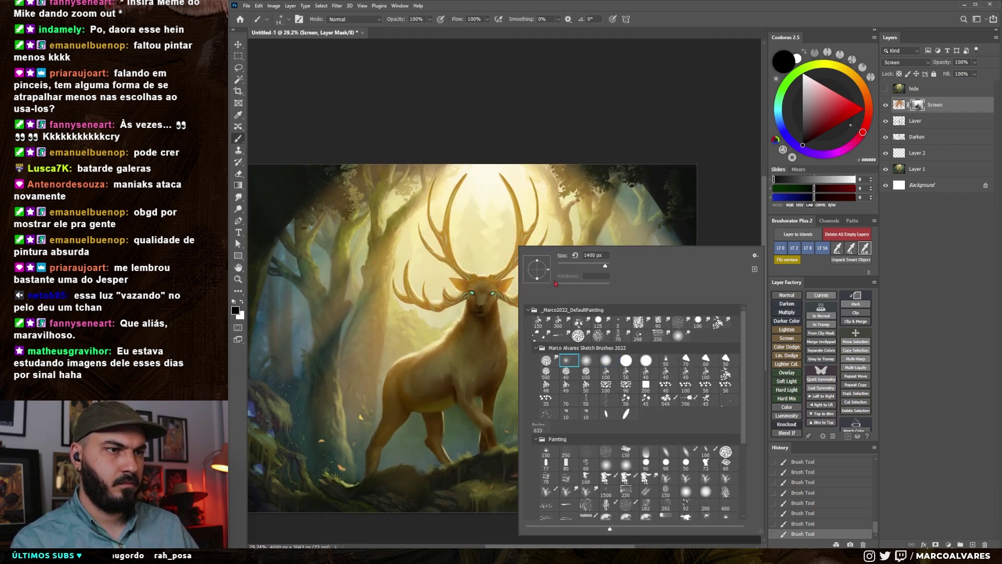
double_click(558, 319)
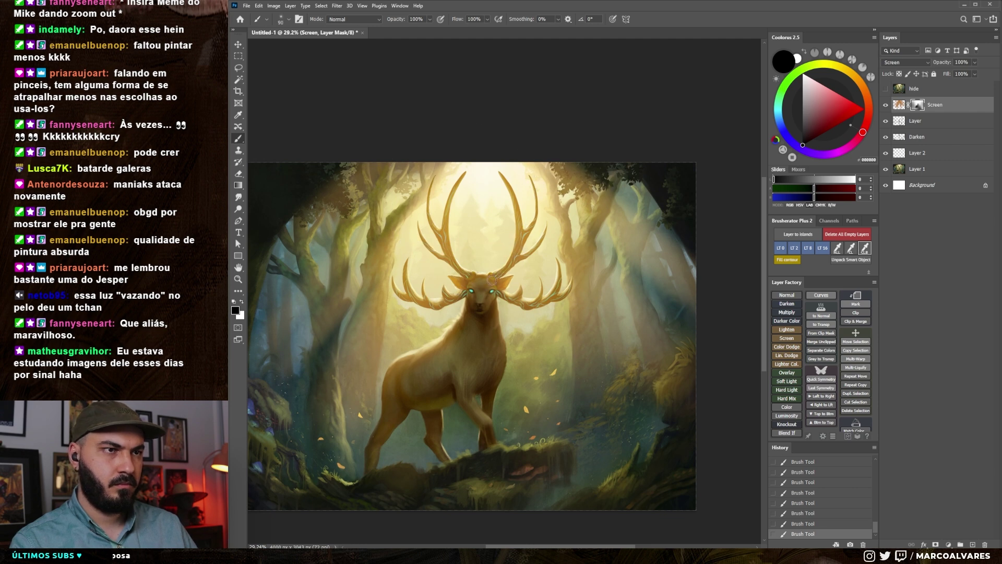
key("ctrl+z")
key("ctrl+z")
key("ctrl+shift+z")
key("ctrl+shift+z")
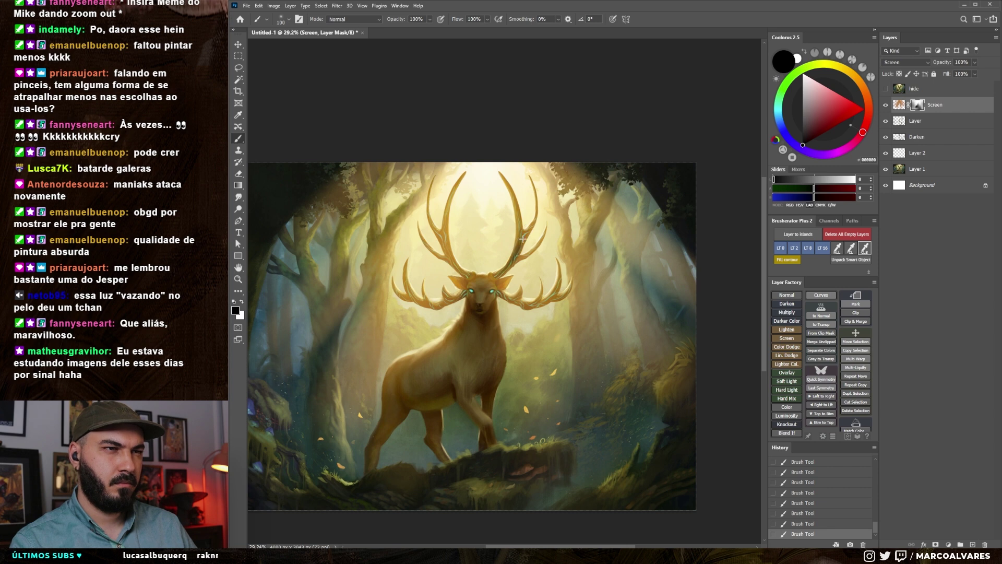
key("bracketright")
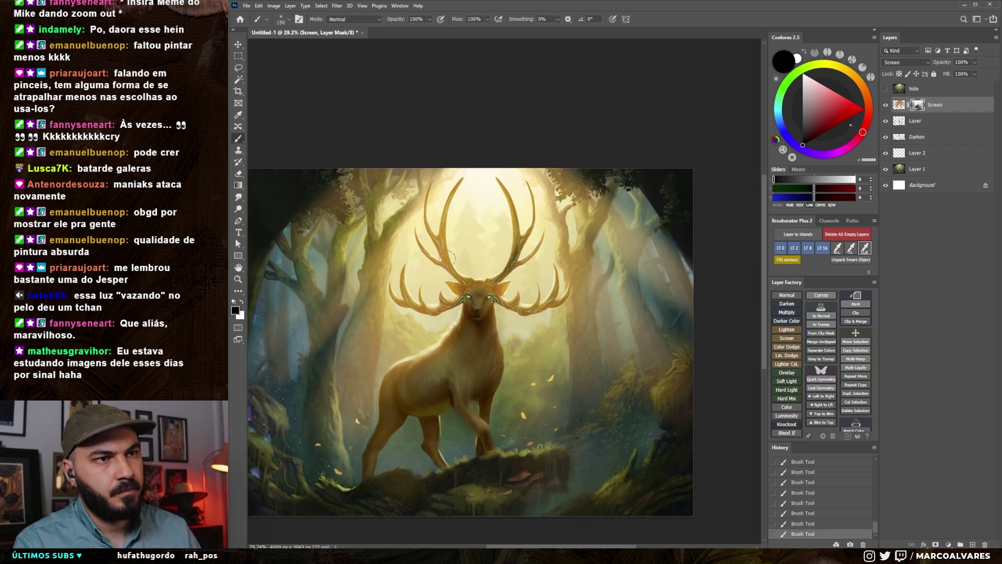
key("bracketright")
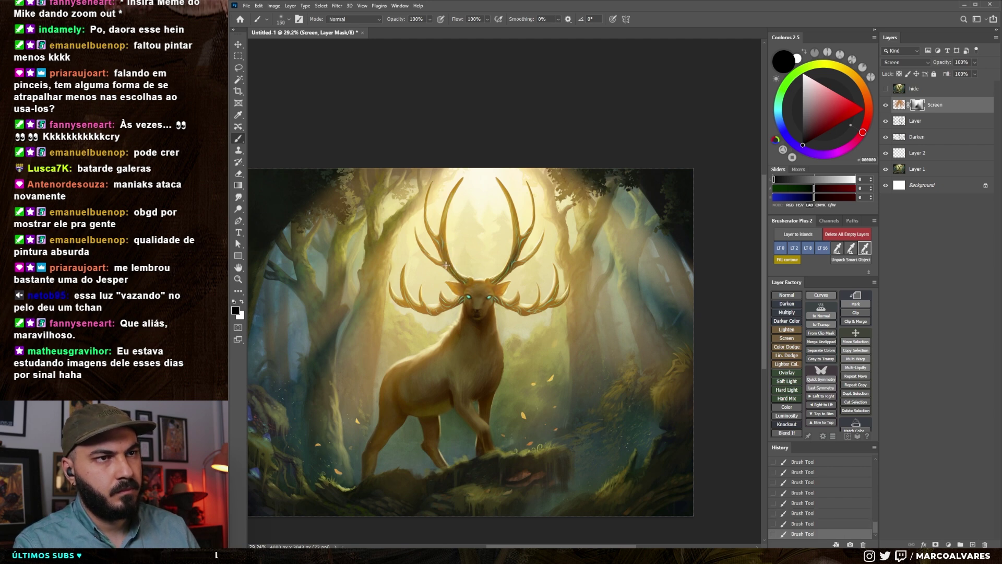
Touch up the mask near the antlers with white and black soft brushes
right_click(470, 238)
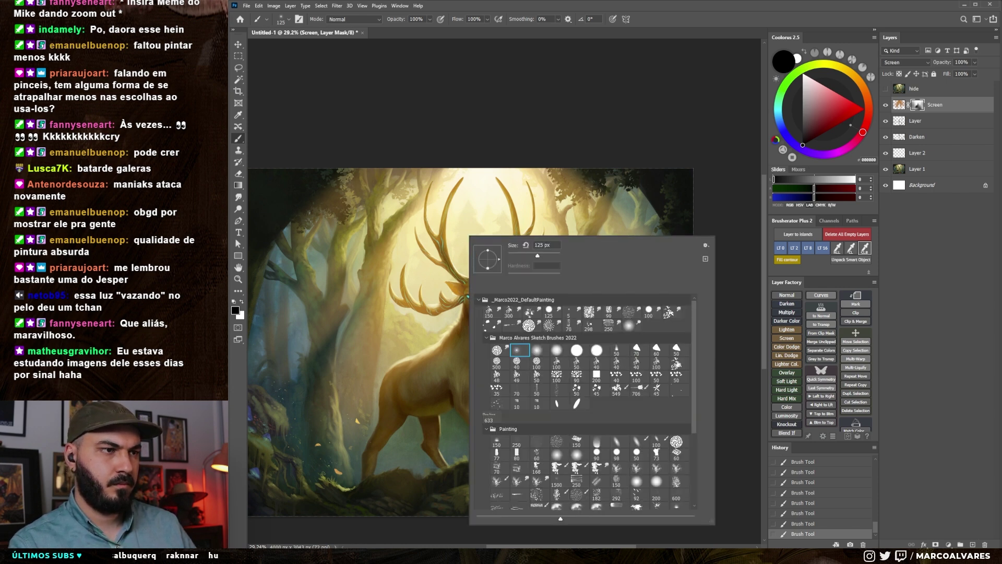
double_click(678, 363)
key("x")
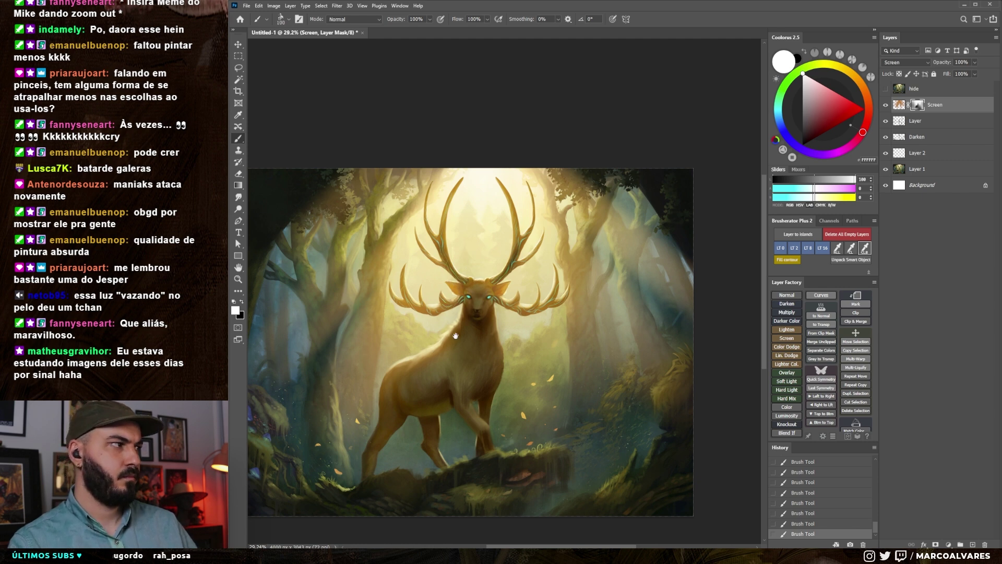
left_click_drag(455, 336, 463, 245)
right_click(501, 238)
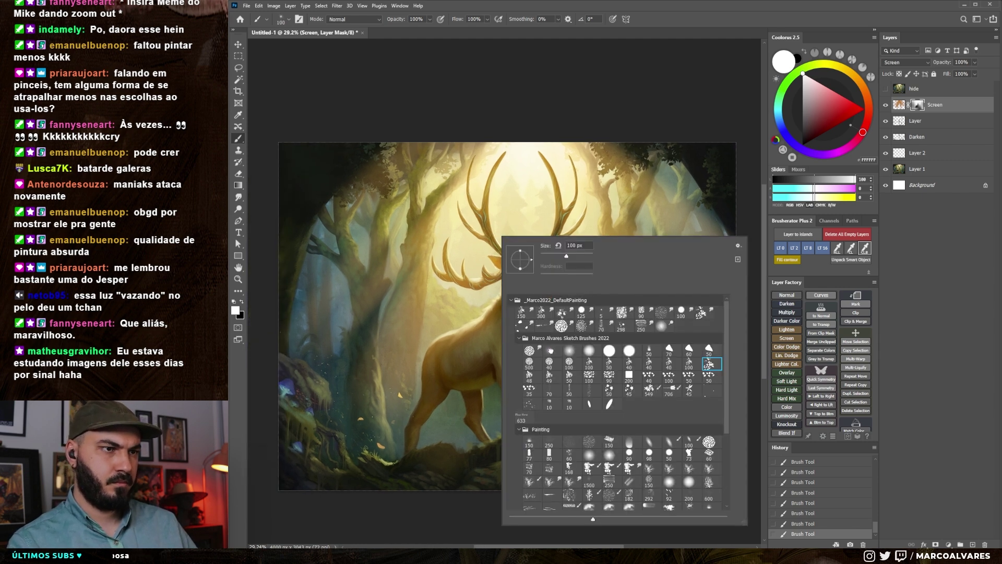
double_click(550, 350)
key("x")
key("bracketleft")
key("bracketleft")
key("bracketleft")
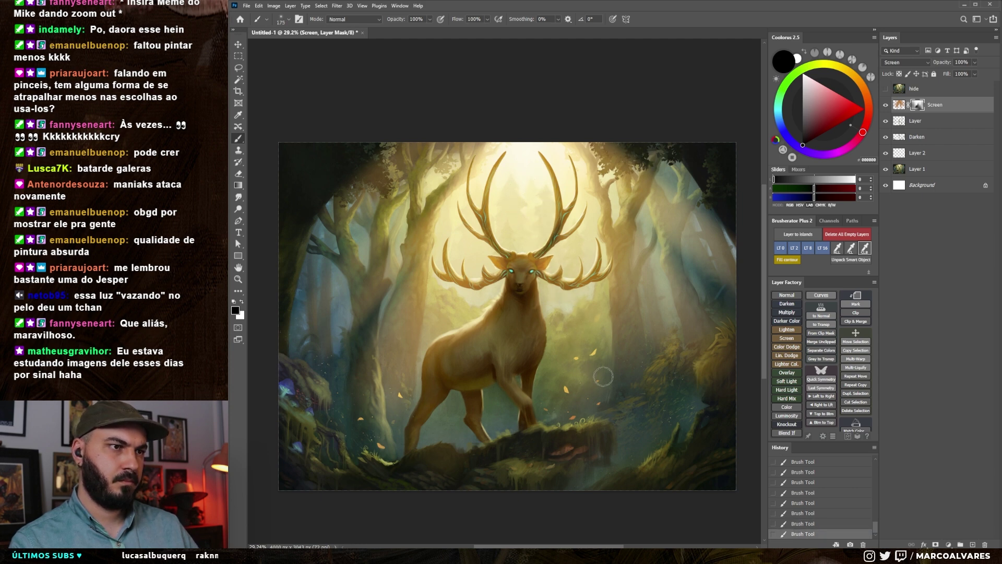
key("bracketright")
key("bracketright")
key("bracketright")
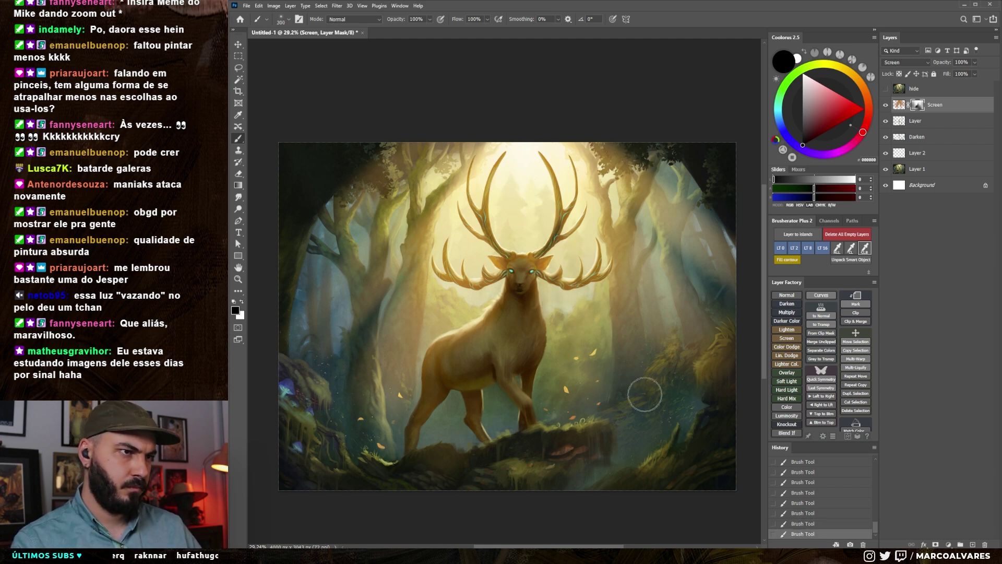
Smudge the light edges and paint more light into the forest
left_click_drag(644, 395, 565, 295)
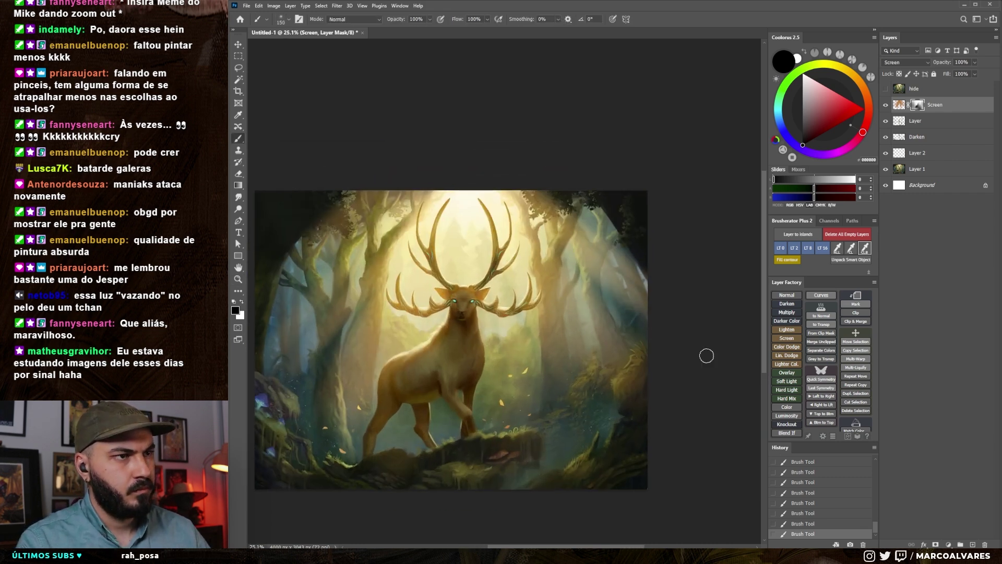
key("r")
left_click_drag(642, 333, 577, 301)
key("b")
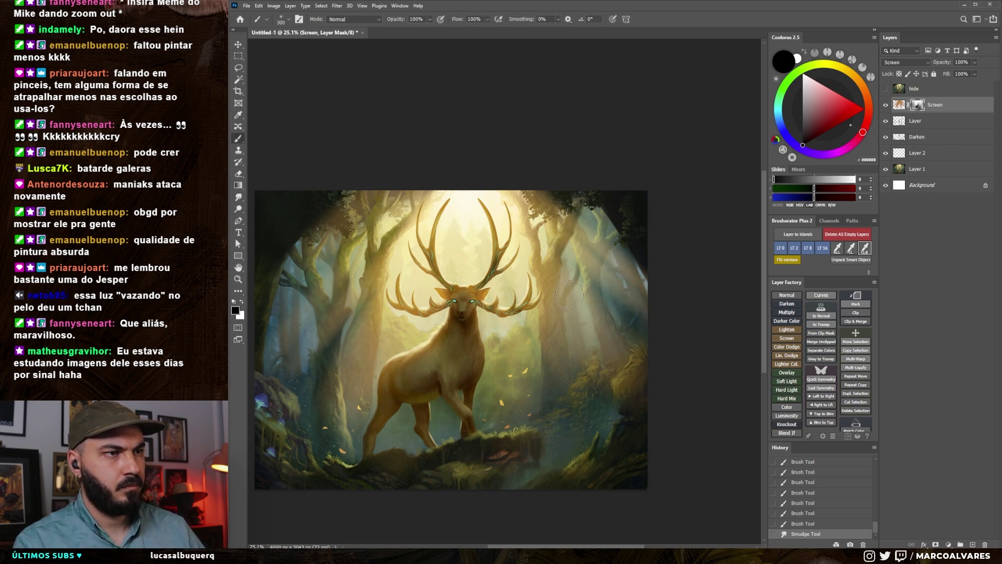
key("bracketleft")
key("bracketleft")
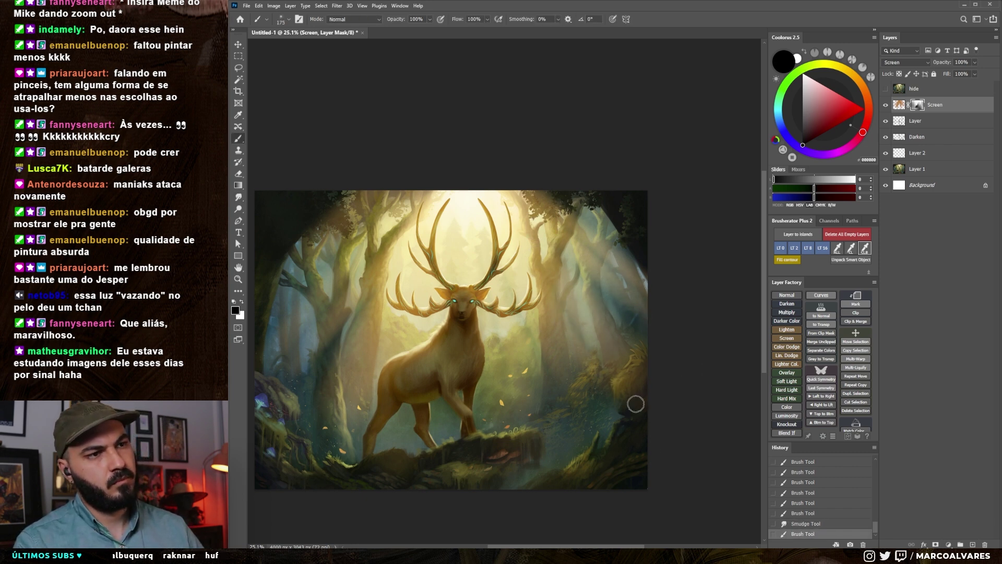
left_click_drag(594, 359, 562, 300)
Paint further broad strokes of light at varying brush sizes
key("bracketright")
key("bracketright")
mouse_move(552, 231)
left_mouse_down()
mouse_move(542, 240)
mouse_move(572, 235)
left_mouse_up()
key("bracketleft")
key("bracketleft")
key("bracketleft")
mouse_move(452, 286)
left_mouse_down()
mouse_move(399, 402)
mouse_move(358, 414)
left_mouse_up()
key("bracketright")
key("bracketright")
key("bracketright")
key("bracketright")
mouse_move(463, 341)
left_mouse_down()
mouse_move(427, 396)
mouse_move(501, 358)
left_mouse_up()
Paint light along the stag's left side
left_click_drag(515, 321, 471, 332)
key("bracketleft")
key("bracketleft")
key("bracketleft")
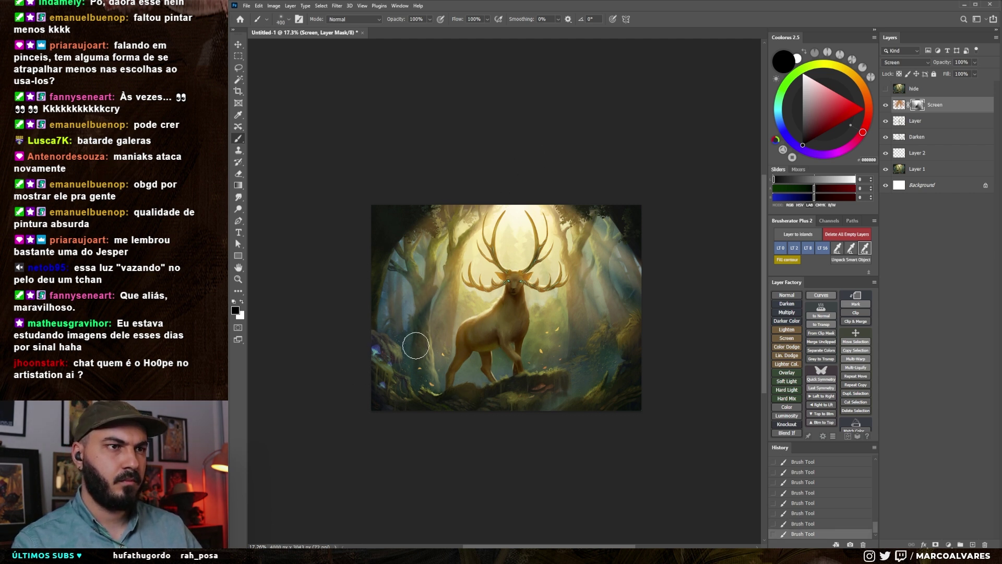
left_click_drag(459, 302, 401, 394)
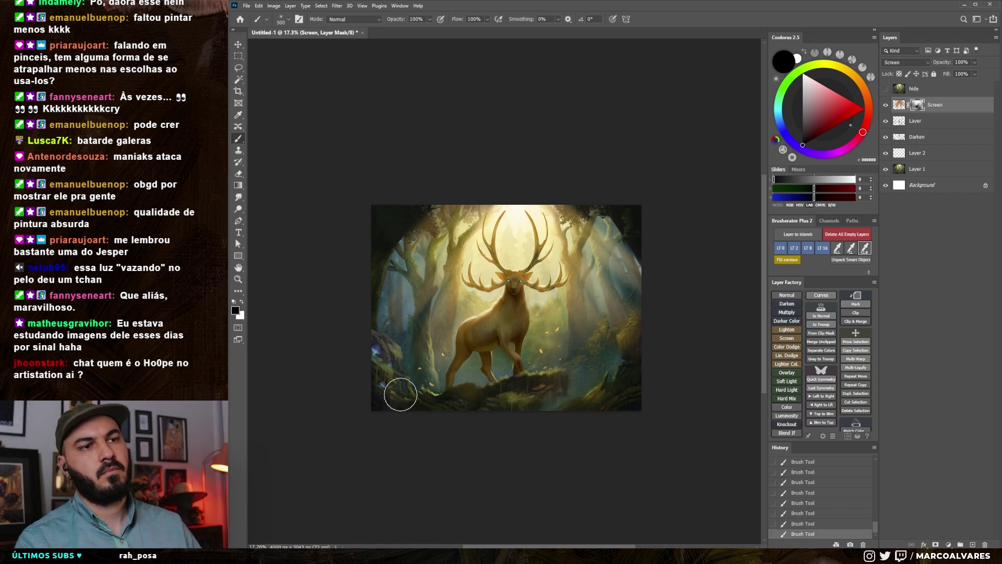
left_click_drag(511, 215, 455, 307)
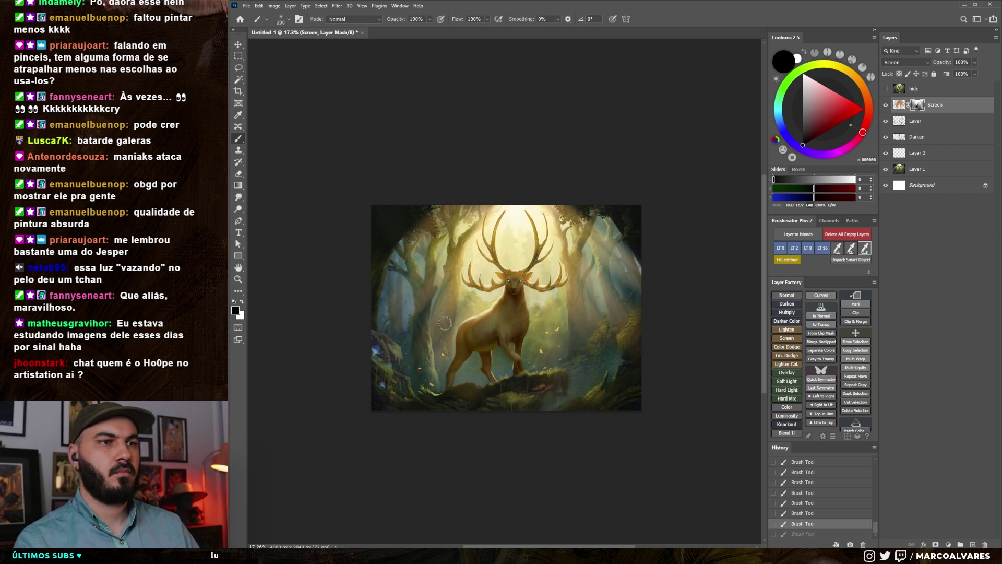
Paint light into the lower-right forest and brighten the glow around the antlers
key("bracketright")
key("bracketright")
key("bracketright")
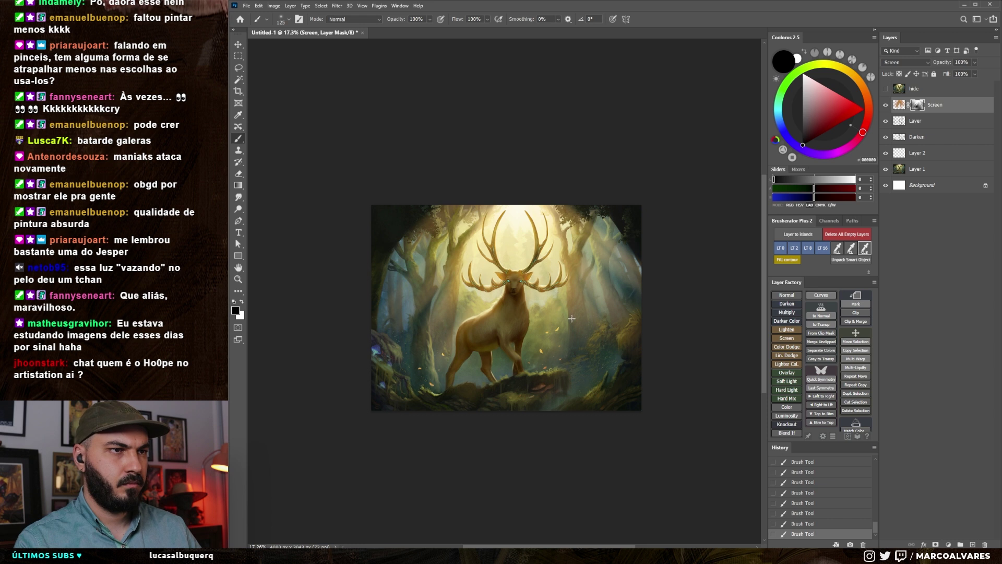
key("bracketright")
key("bracketright")
key("bracketright")
left_click_drag(518, 258, 588, 361)
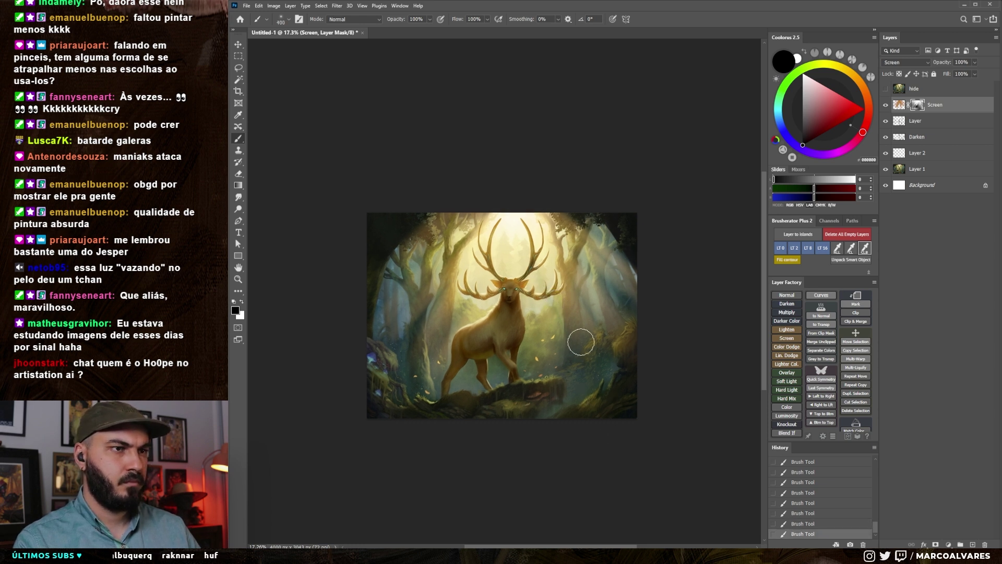
key("bracketright")
key("bracketright")
key("bracketright")
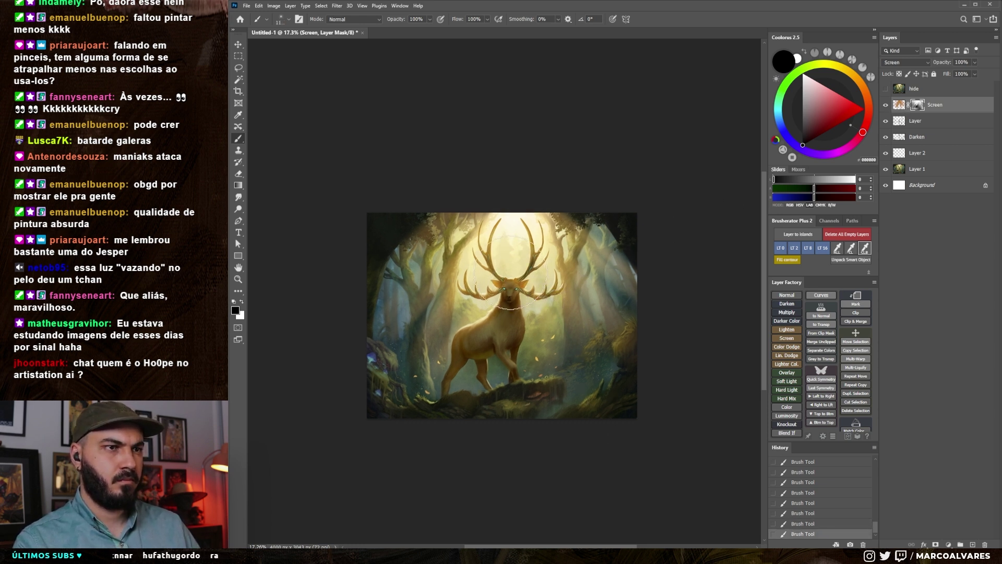
left_click_drag(506, 354, 476, 358)
left_click(476, 357)
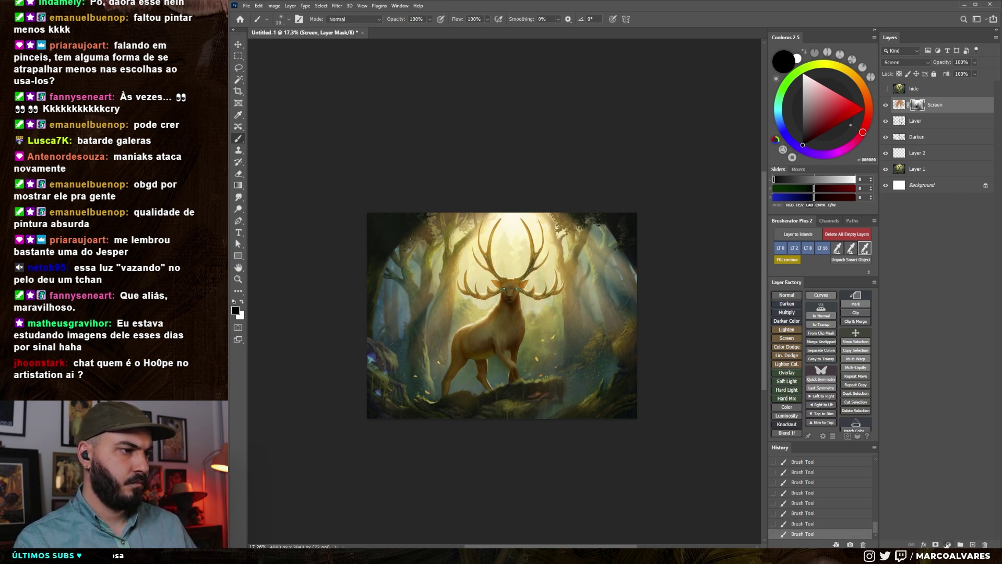
left_click(947, 544)
Add a darkening Curves layer with the RGB curve pulled down and its mask inverted
left_click(955, 444)
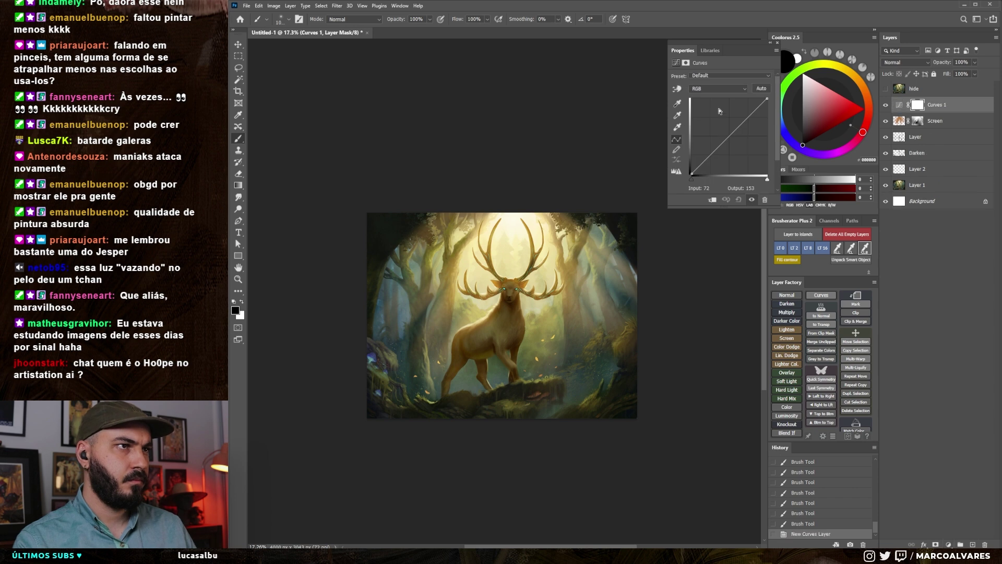
left_click_drag(730, 134, 731, 141)
left_click(917, 104)
key("ctrl+i")
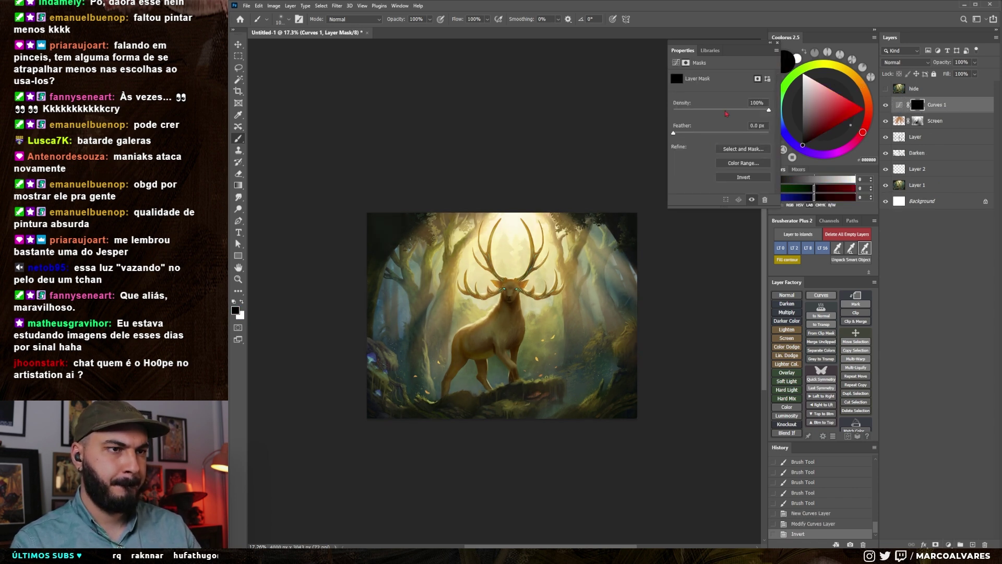
Paint white on the Curves mask to darken the lower-left corner and foreground
right_click(595, 271)
double_click(673, 377)
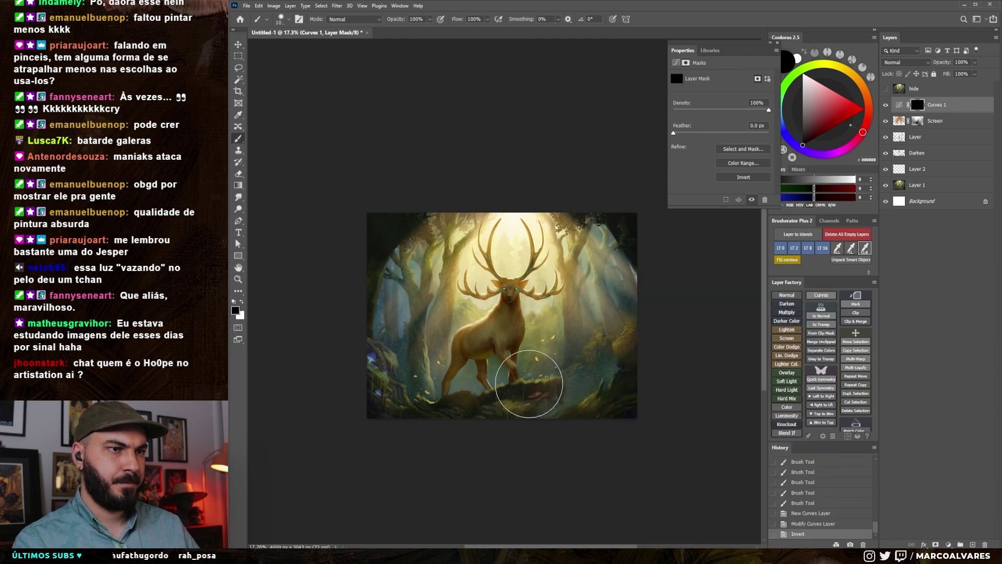
key("x")
left_click_drag(508, 326, 486, 344)
mouse_move(443, 391)
left_mouse_down()
mouse_move(436, 403)
mouse_move(480, 414)
mouse_move(412, 424)
mouse_move(353, 347)
mouse_move(492, 447)
mouse_move(421, 380)
mouse_move(403, 344)
left_mouse_up()
key("ctrl+z")
key("ctrl+z")
key("ctrl+shift+z")
key("ctrl+shift+z")
Extend the darkening along the right side with a larger soft brush
key("bracketleft")
key("bracketleft")
key("bracketleft")
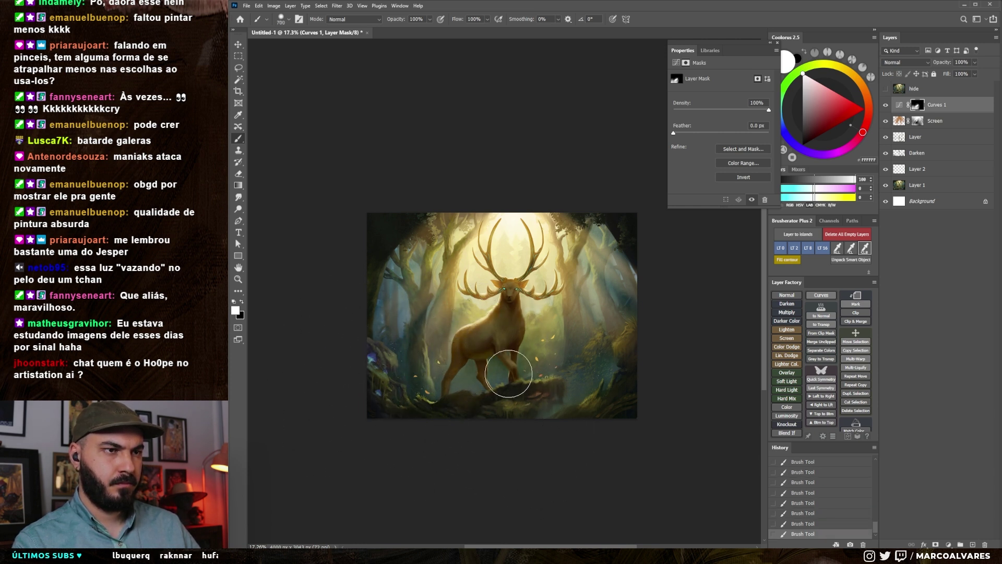
key("bracketright")
key("bracketright")
key("bracketright")
mouse_move(600, 256)
left_mouse_down()
mouse_move(564, 381)
mouse_move(604, 395)
left_mouse_up()
left_click(778, 44)
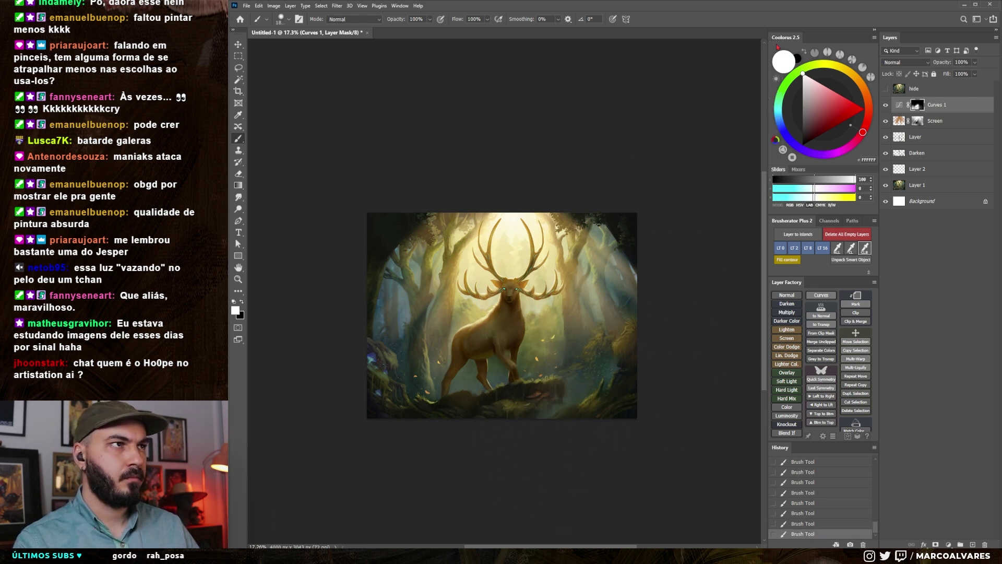
Pan around the painting and review the latest darkening stroke with undo and redo
left_click_drag(651, 228, 634, 214)
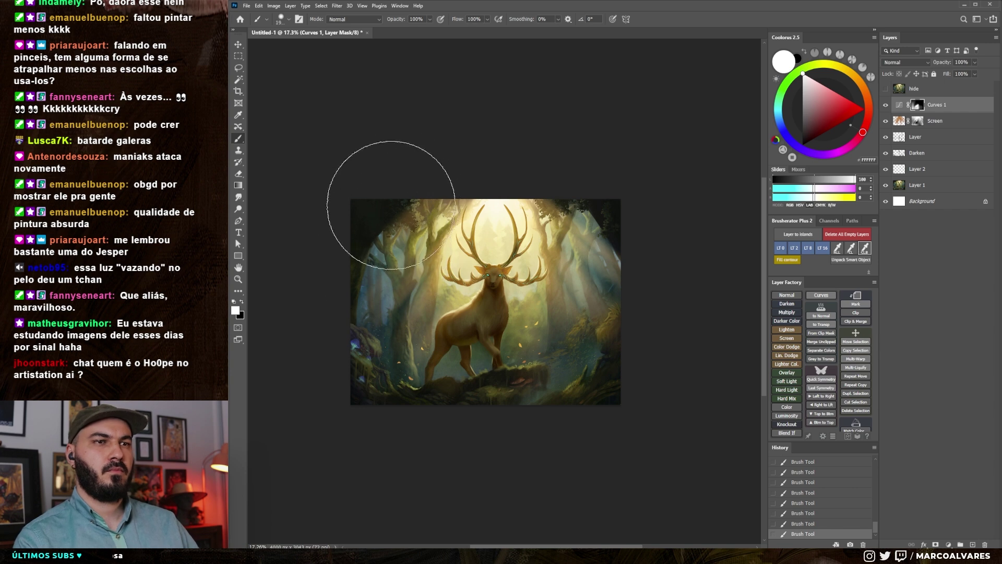
key("bracketleft")
key("x")
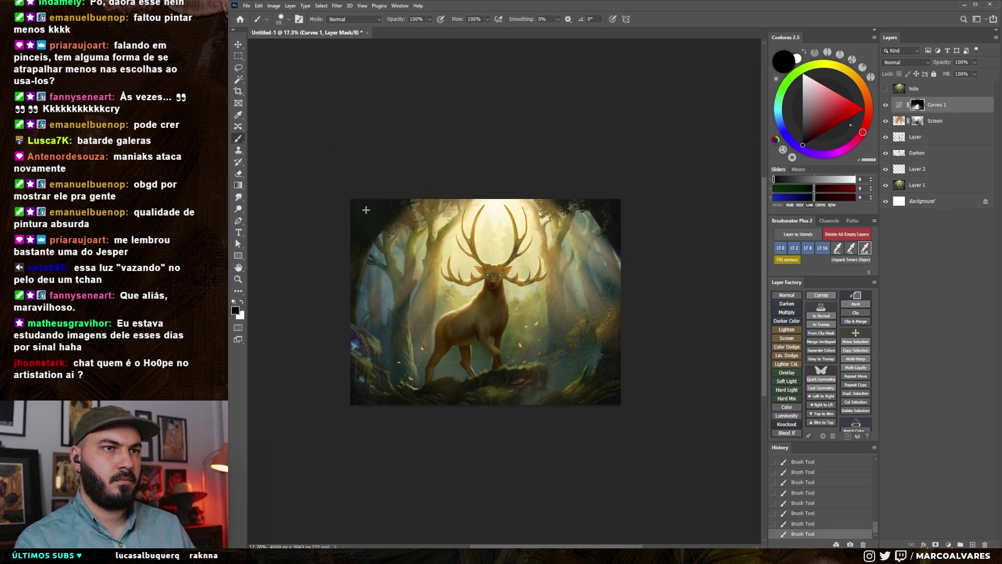
left_click_drag(398, 161, 559, 201)
left_click_drag(581, 235, 520, 178)
key("x")
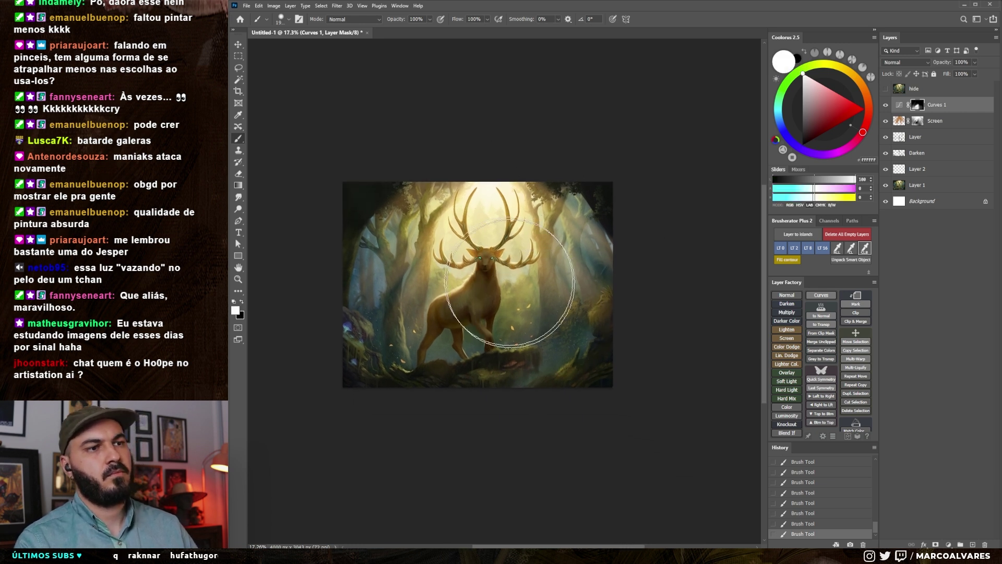
key("ctrl+z")
key("ctrl+shift+z")
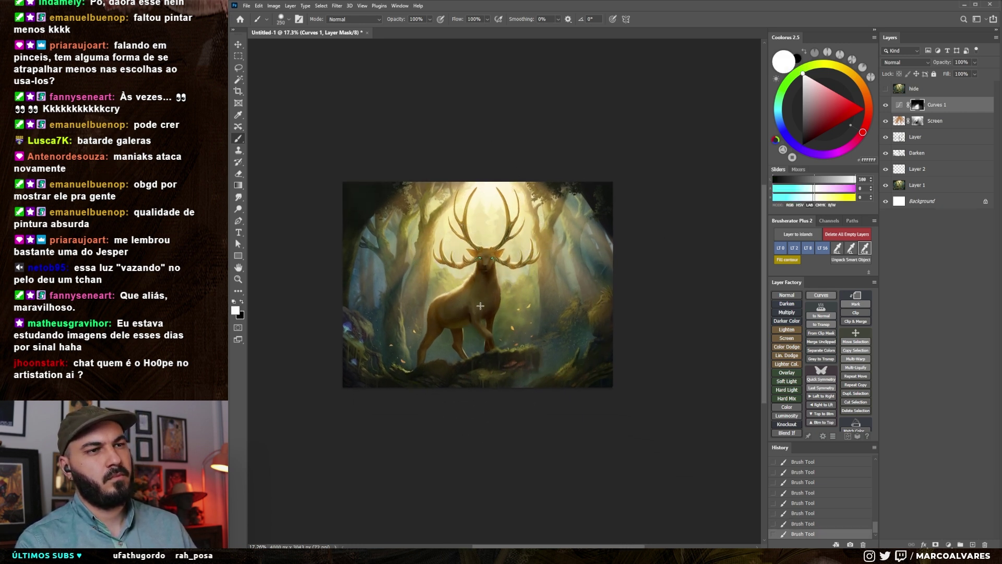
Zoom out to view the whole vignetted image
key("z")
left_click_drag(485, 356, 464, 352)
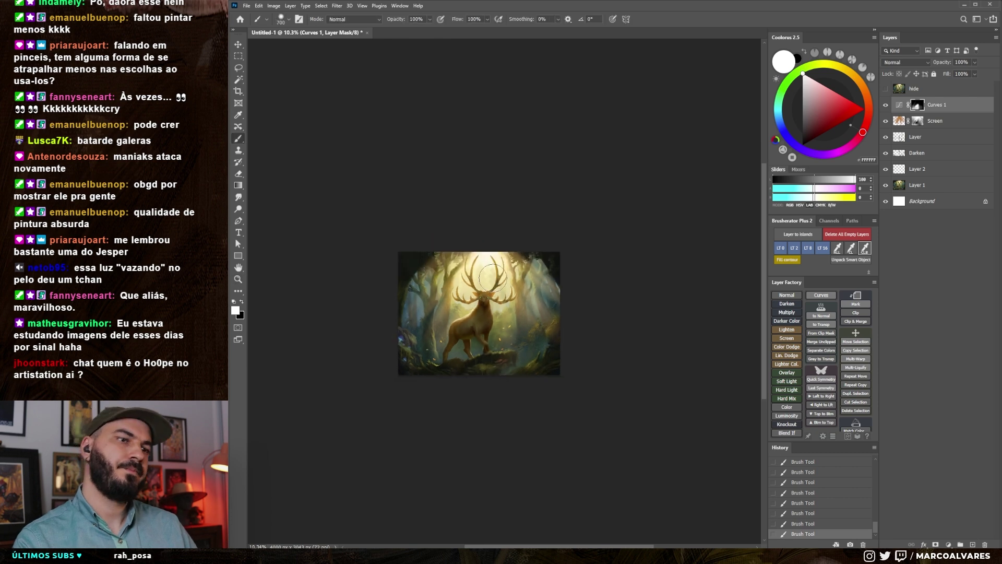
key("b")
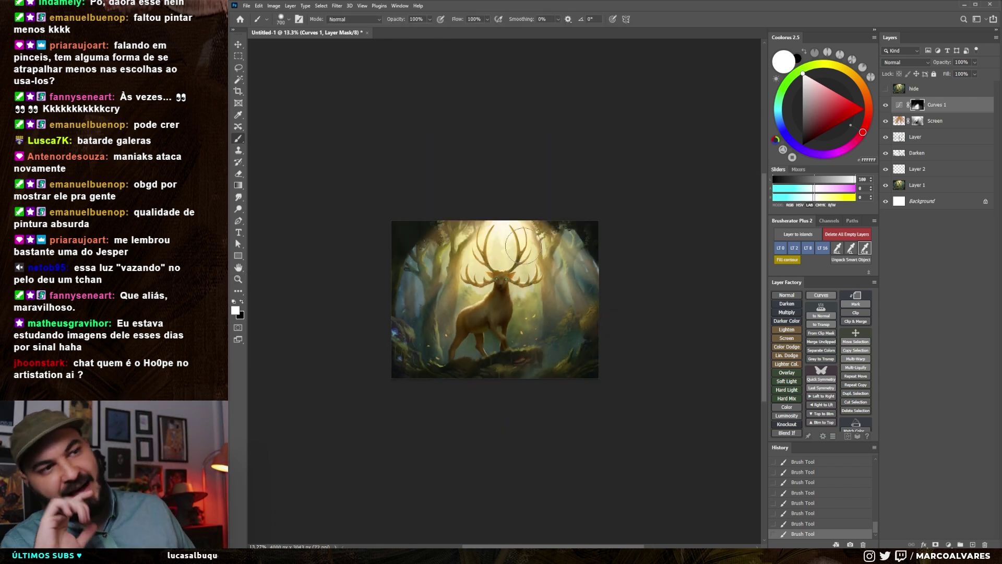
scroll(552, 282, "up", 2)
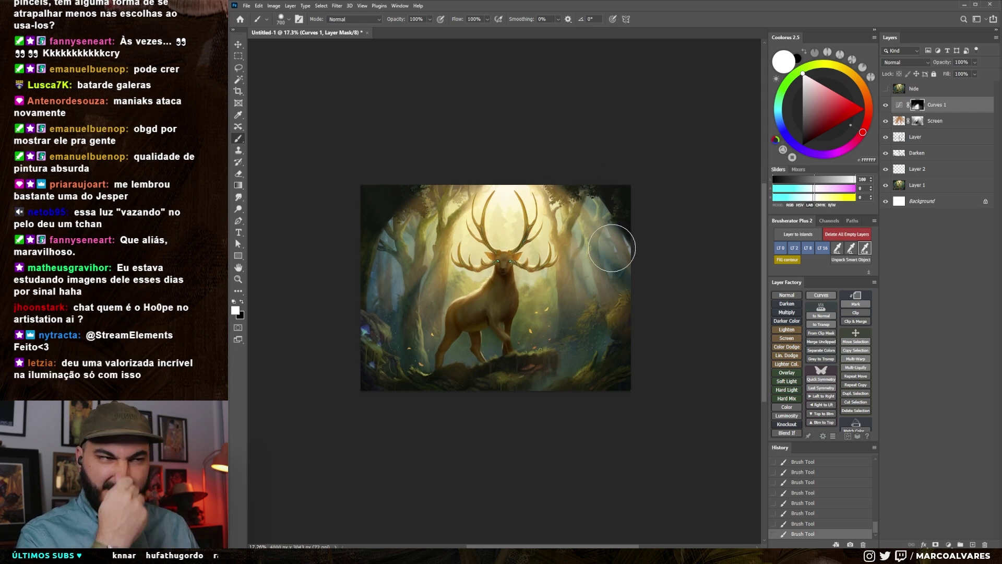
scroll(627, 264, "up", 2)
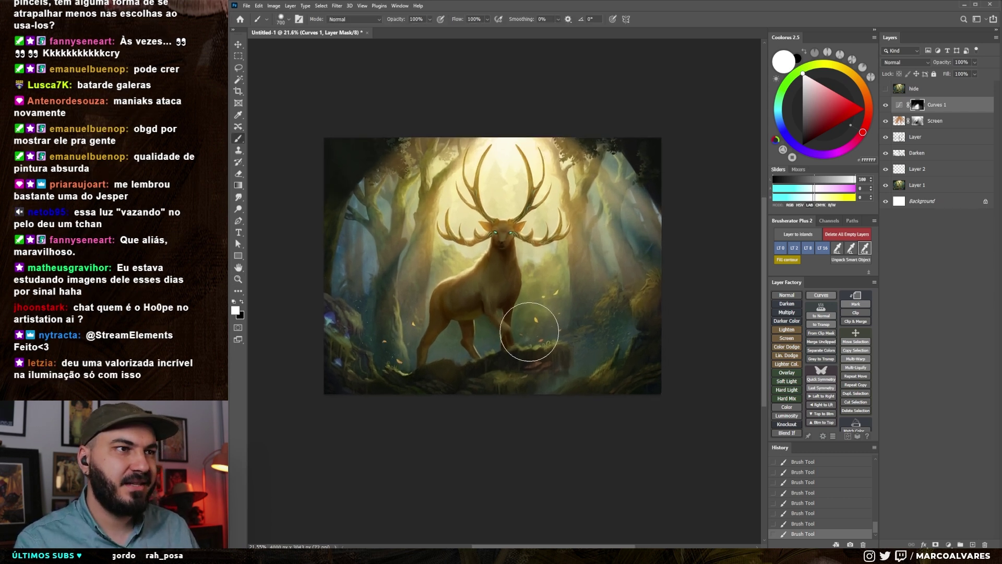
Add a Hue/Saturation layer at Saturation +14 and toggle it and Curves 1 to compare
left_click(950, 544)
left_click(960, 467)
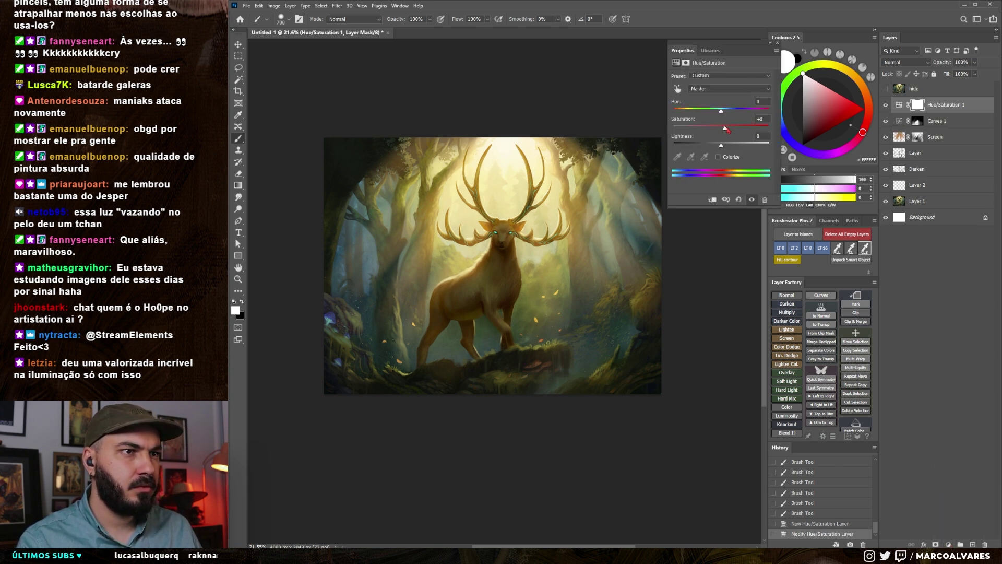
left_click(885, 106)
left_click(885, 106)
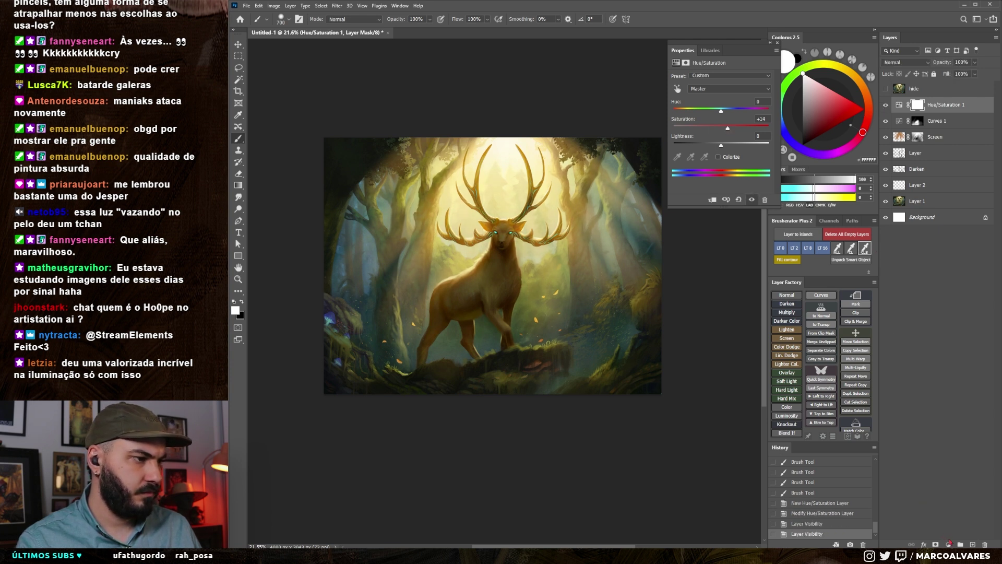
left_click(919, 122)
left_click(886, 121)
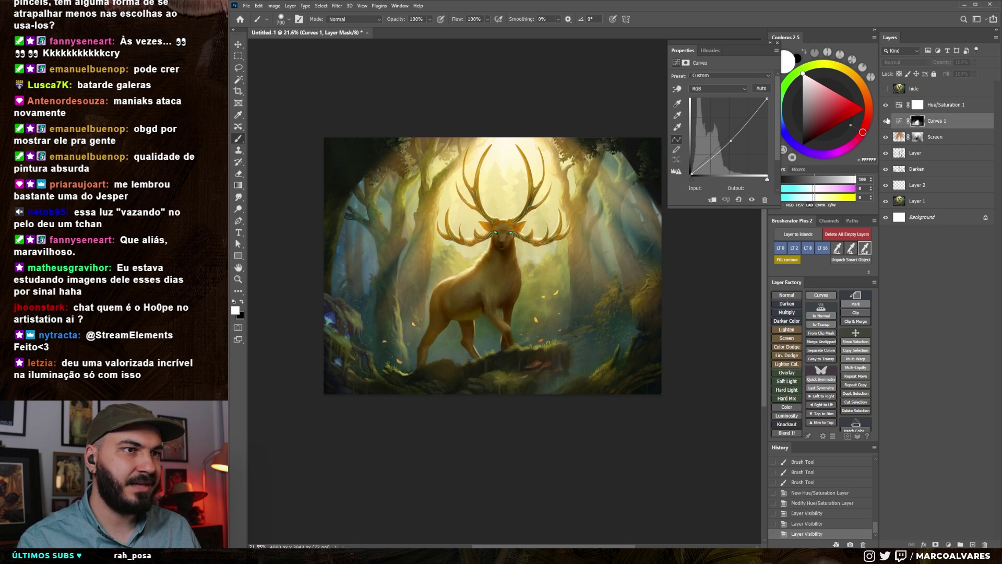
left_click(886, 104)
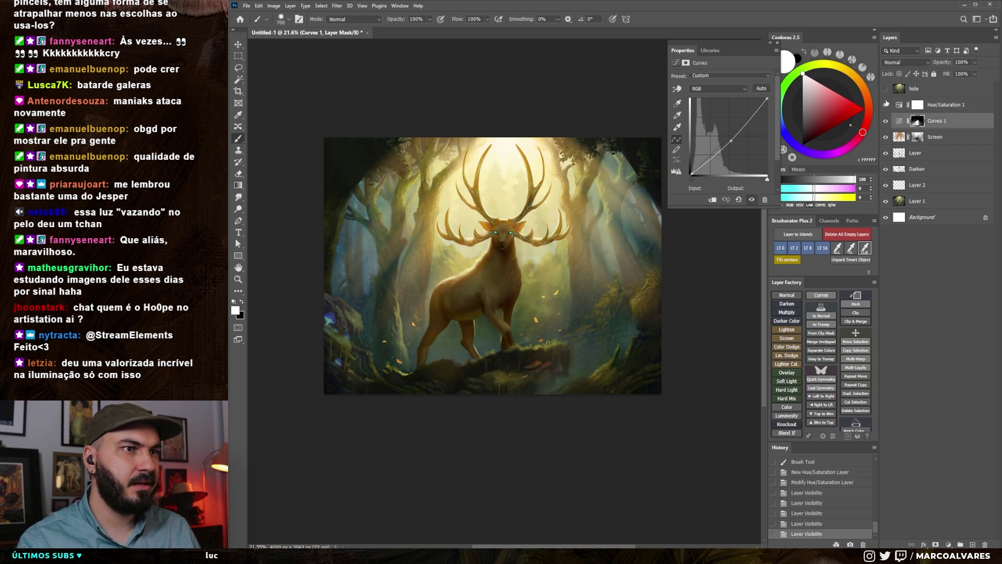
key("alt+bracketright")
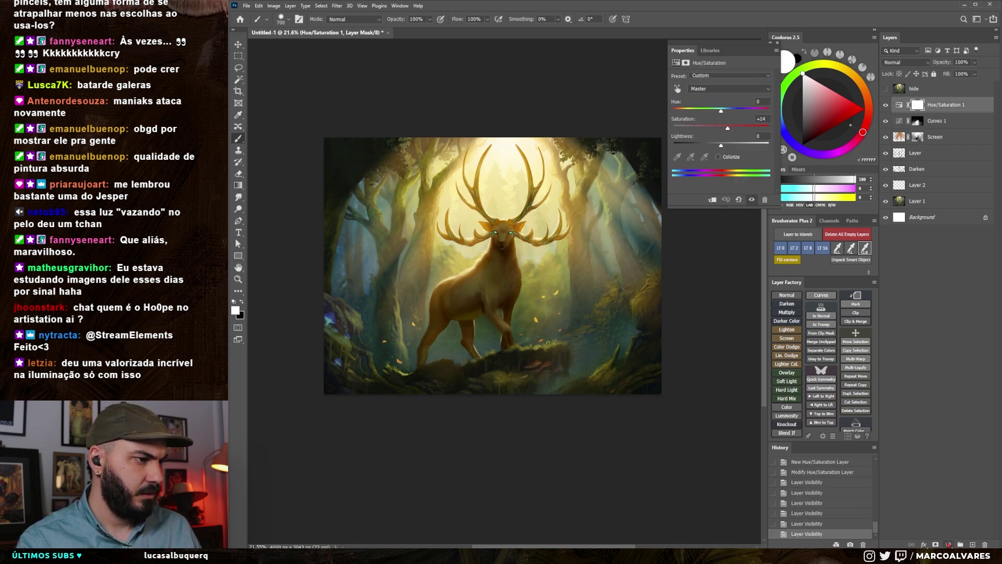
left_click(949, 544)
Add a Color Lookup layer using FallColors.look and invert its mask
left_click(969, 501)
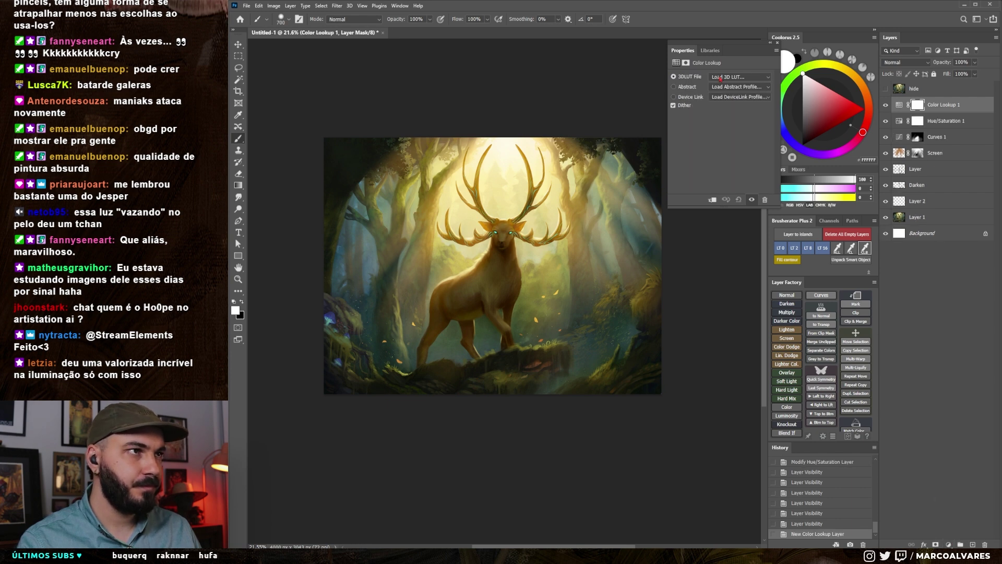
left_click(726, 78)
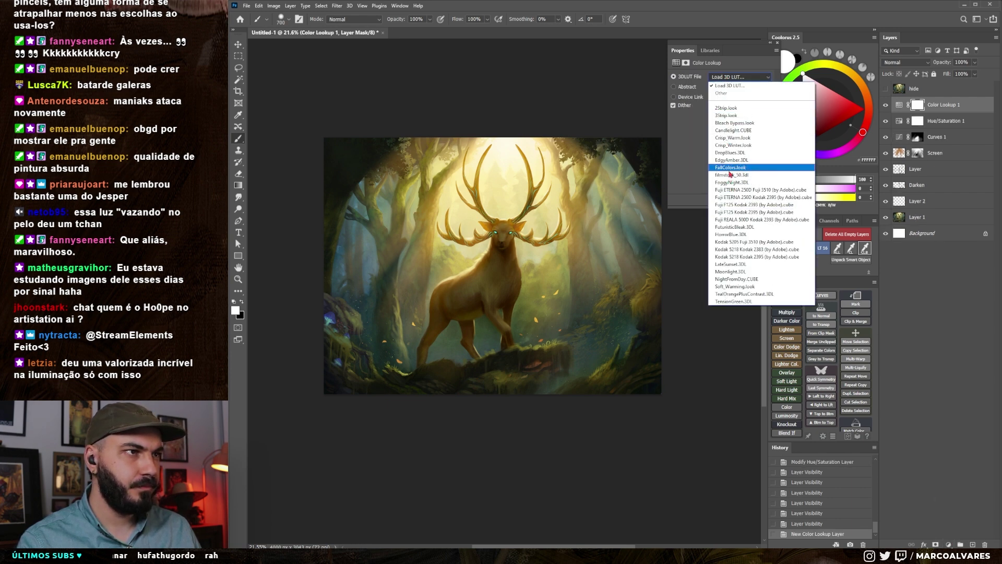
left_click(730, 169)
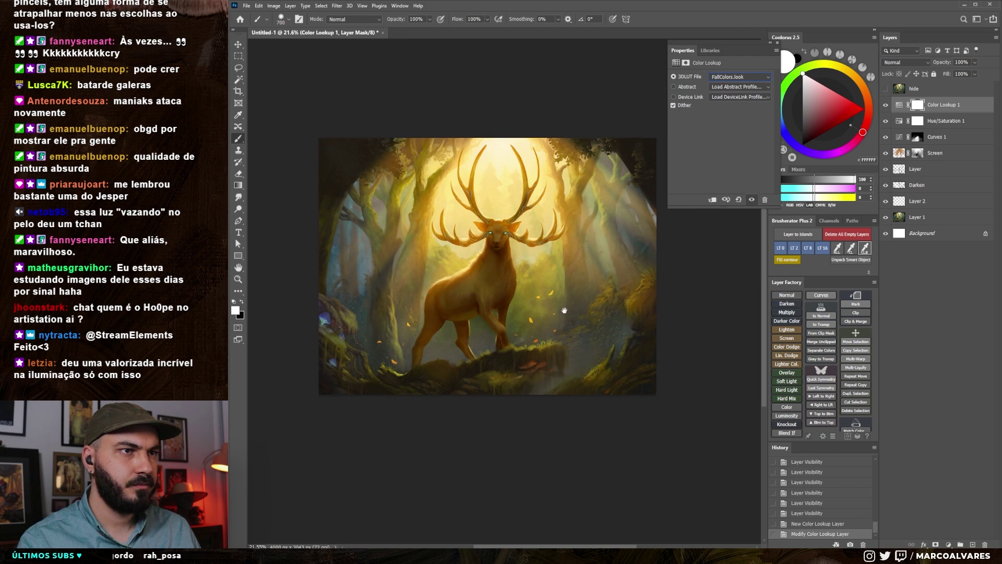
key("ctrl+i")
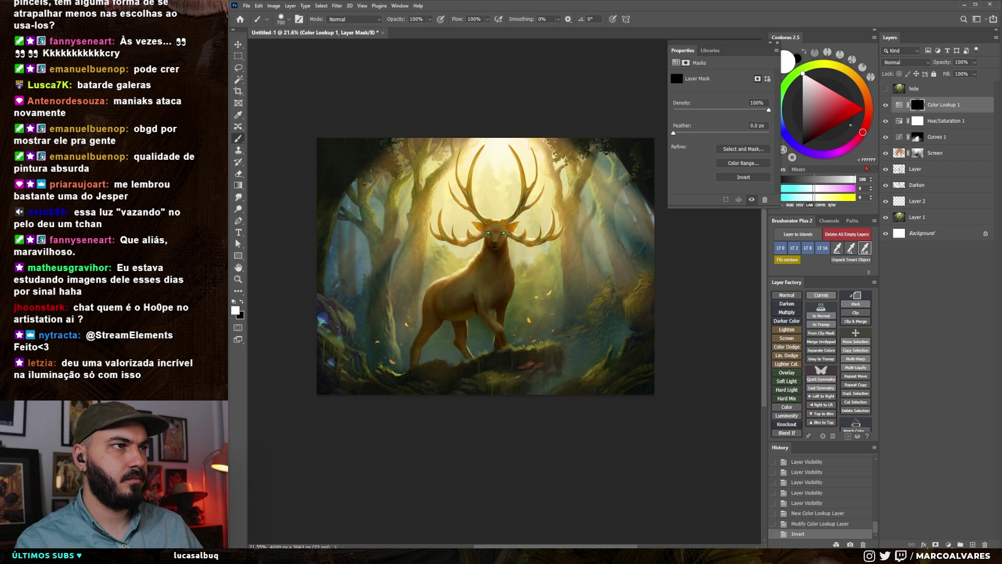
Paint the FallColors grade back in around the antlers and the stag's body
left_click_drag(499, 175, 482, 289)
mouse_move(483, 136)
left_mouse_down()
mouse_move(500, 181)
mouse_move(449, 250)
left_mouse_up()
mouse_move(418, 156)
left_mouse_down()
mouse_move(469, 261)
mouse_move(414, 123)
mouse_move(493, 188)
mouse_move(501, 208)
left_mouse_up()
left_click_drag(500, 157, 500, 251)
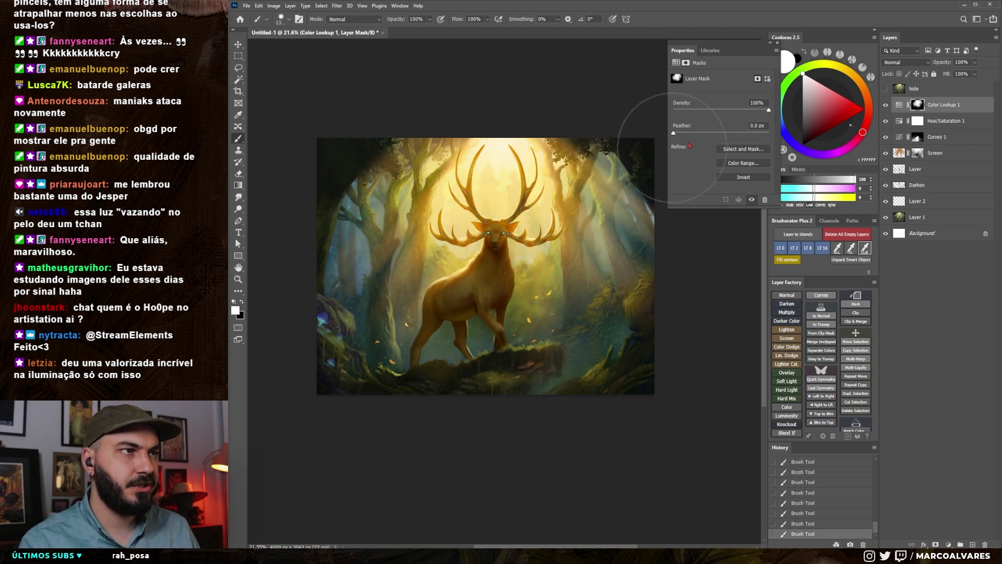
Compare the image with and without the grade, then add a new empty foliage layer
left_click(778, 44)
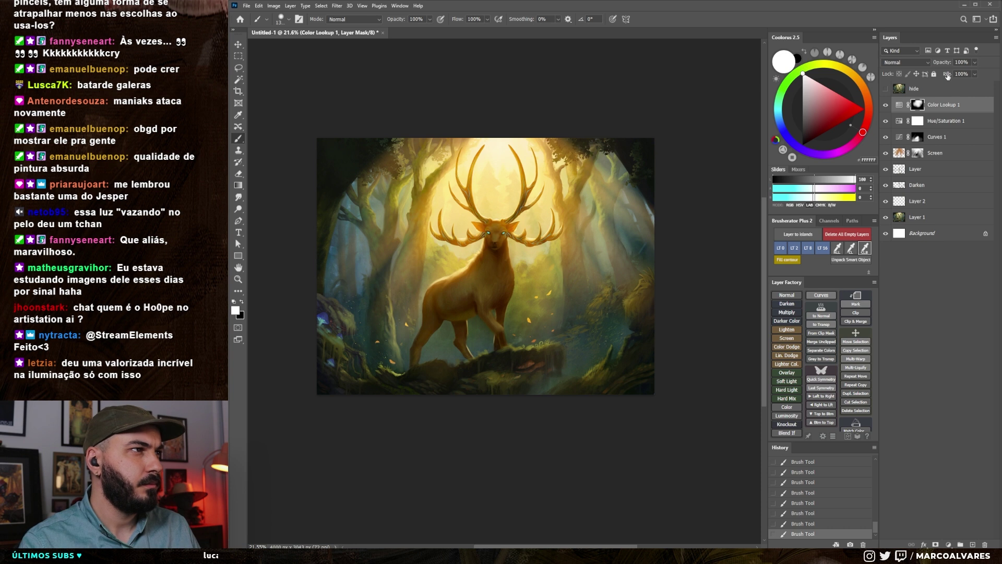
left_click(885, 108)
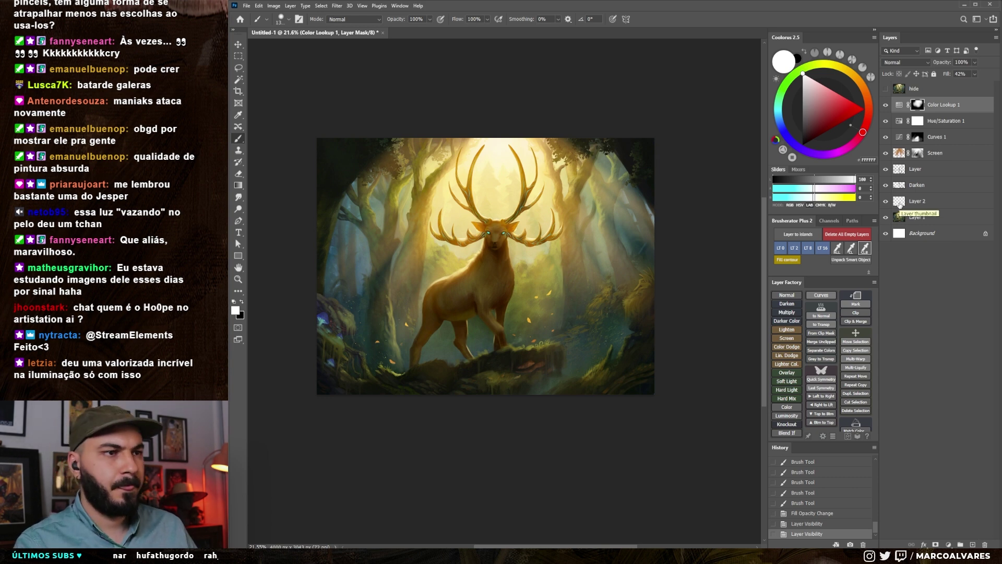
scroll(541, 227, "up", 2)
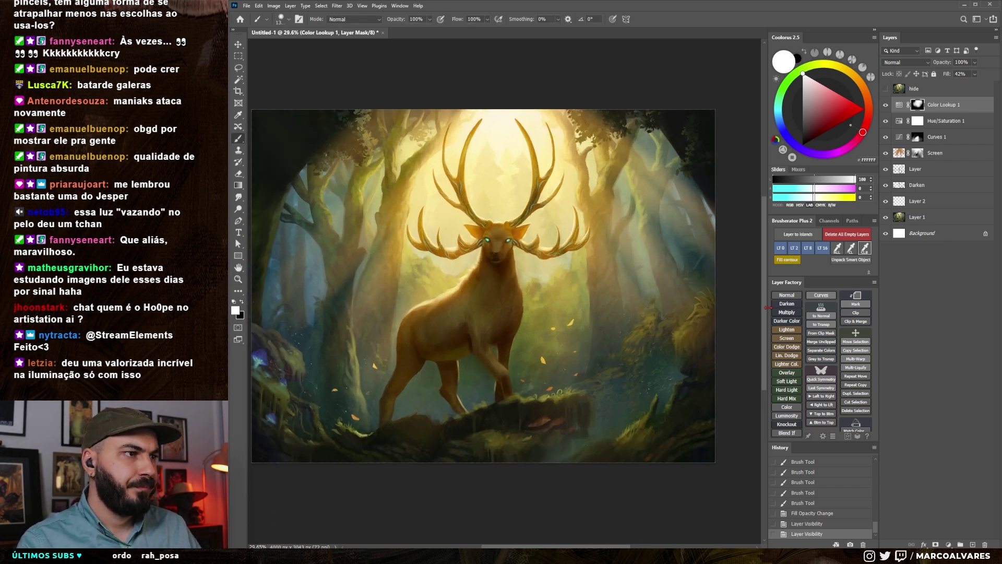
left_click(787, 299)
Pick the 45 px leaf brush and sample a dark foliage colour from the painting
right_click(584, 264)
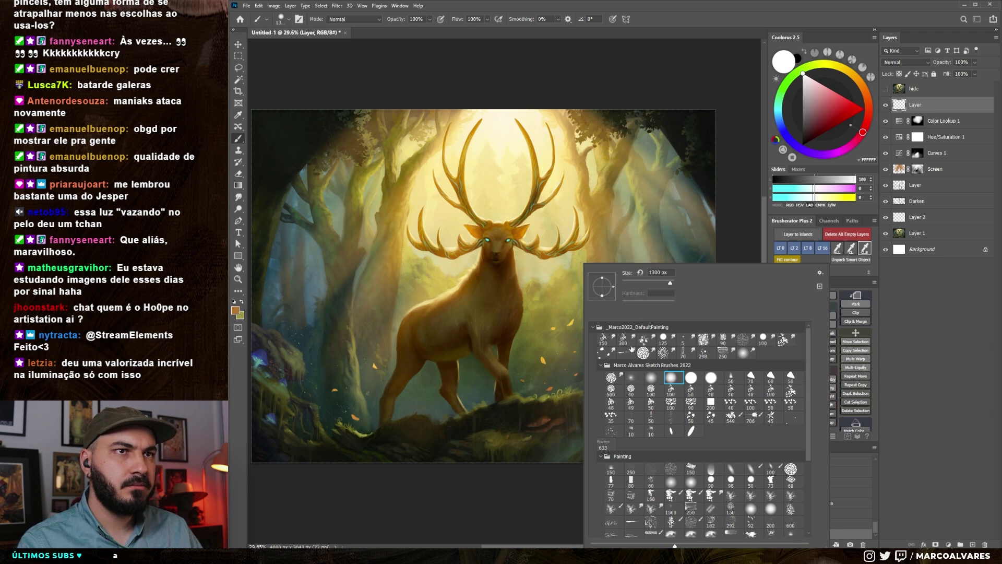
left_click(691, 417)
left_click(577, 294)
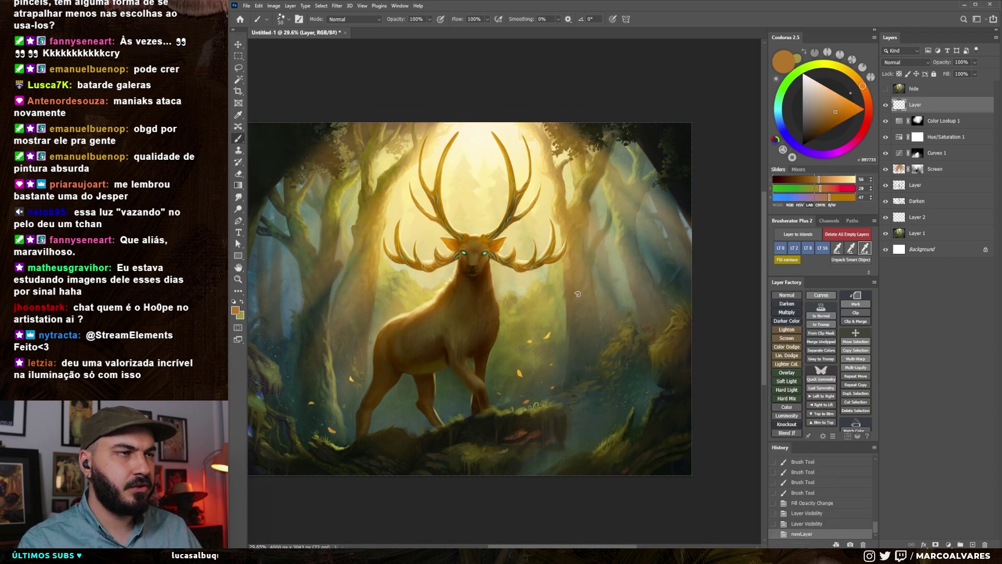
key("bracketright")
left_click(661, 169, "alt")
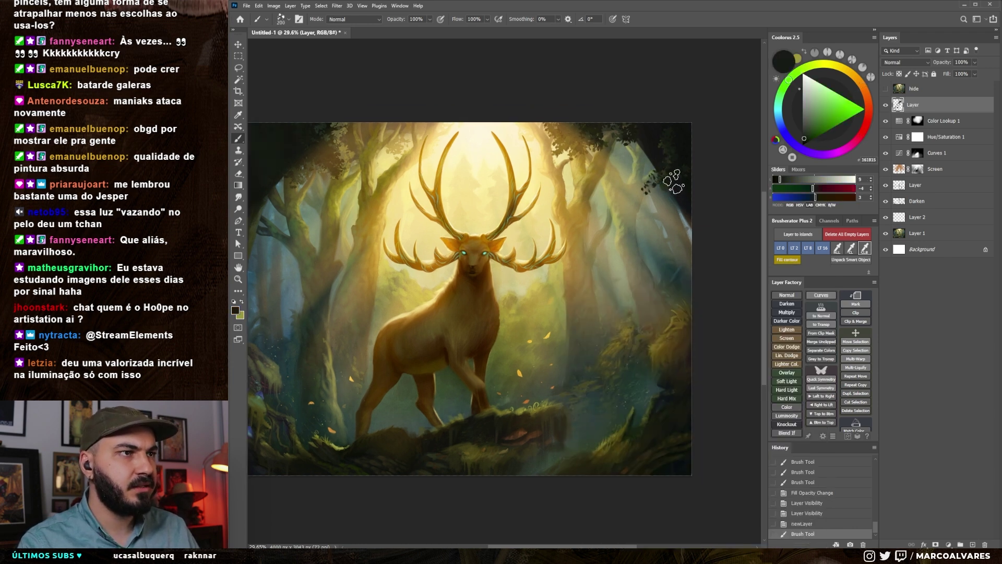
scroll(643, 192, "up", 5)
right_click(643, 198)
left_click(762, 355)
key("Escape")
left_click(639, 171, "alt")
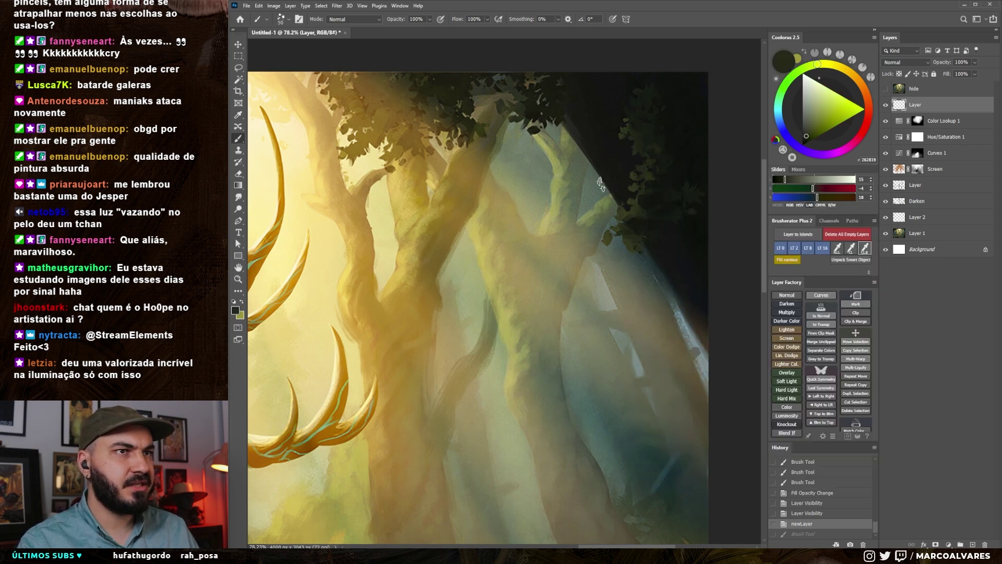
Paint dark leaves over the sunlit top-right canopy, gradually enlarging the brush
left_click_drag(611, 172, 589, 219)
key("bracketright")
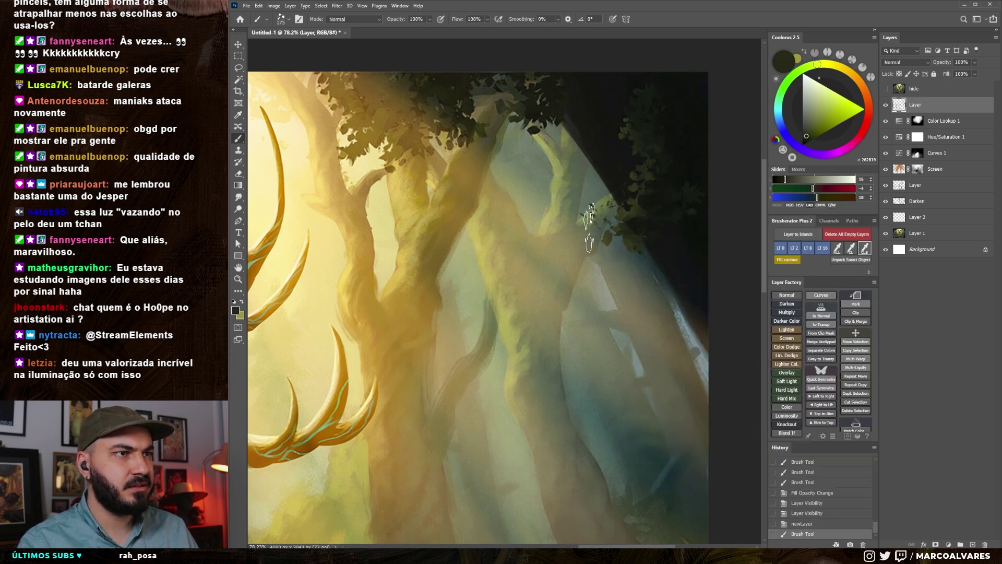
left_click_drag(628, 193, 605, 219)
key("bracketright")
key("bracketright")
key("bracketright")
left_click_drag(686, 197, 645, 220)
Sample darker greens and paint dark leaf clusters along the canopy
left_click(607, 225, "alt")
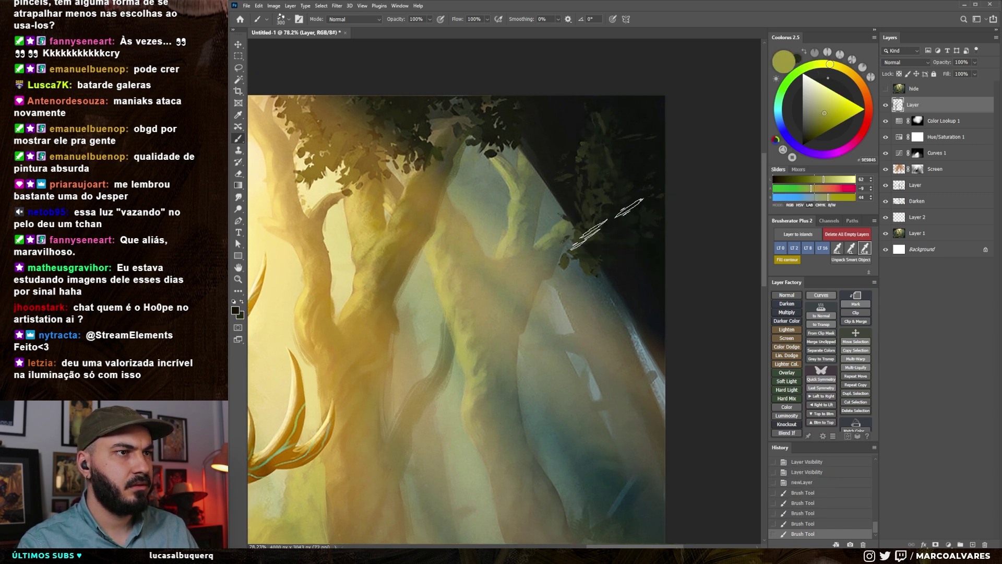
key("bracketleft")
key("bracketleft")
left_click(579, 232, "alt")
mouse_move(574, 235)
left_mouse_down()
mouse_move(533, 274)
mouse_move(577, 245)
mouse_move(553, 266)
mouse_move(605, 265)
left_mouse_up()
key("ctrl+z")
key("bracketright")
left_click_drag(592, 202, 654, 245)
Sample near-black and ochre tones and dab small ochre leaves into the foliage
left_click(470, 144, "alt")
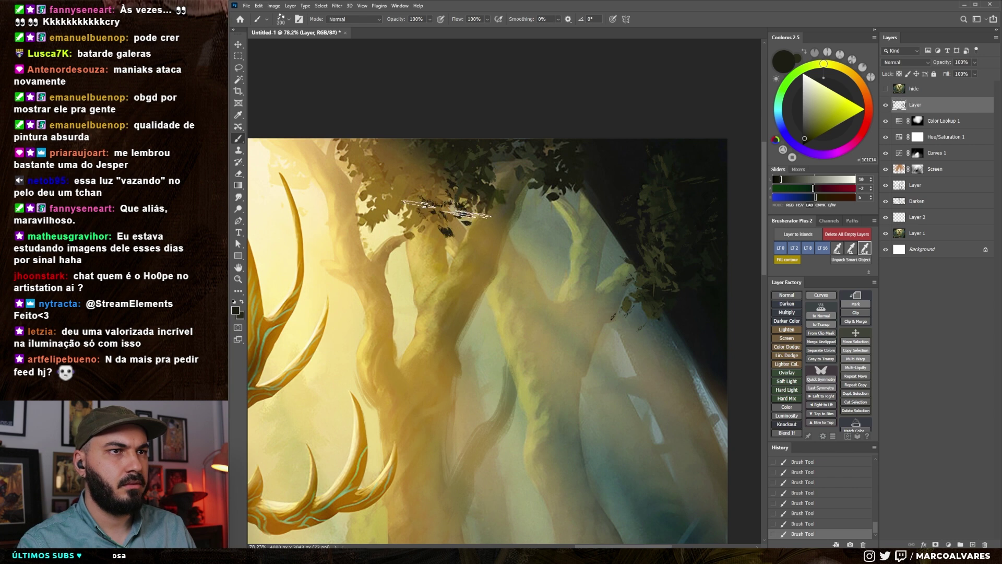
key("ctrl+z")
key("ctrl+z")
left_click(416, 182, "alt")
mouse_move(465, 136)
left_mouse_down()
mouse_move(470, 188)
mouse_move(436, 224)
mouse_move(431, 209)
left_mouse_up()
key("bracketleft")
mouse_move(413, 251)
left_mouse_down()
mouse_move(376, 199)
mouse_move(334, 219)
left_mouse_up()
mouse_move(424, 222)
left_mouse_down()
mouse_move(481, 215)
mouse_move(363, 222)
left_mouse_up()
Paint dark green foliage on the right-hand trees, then fit the whole illustration in view
mouse_move(556, 177)
left_mouse_down()
mouse_move(543, 228)
mouse_move(524, 221)
left_mouse_up()
left_click(527, 179, "alt")
key("ctrl+z")
key("ctrl+shift+z")
scroll(565, 203, "down", 5)
left_click_drag(555, 220, 607, 226)
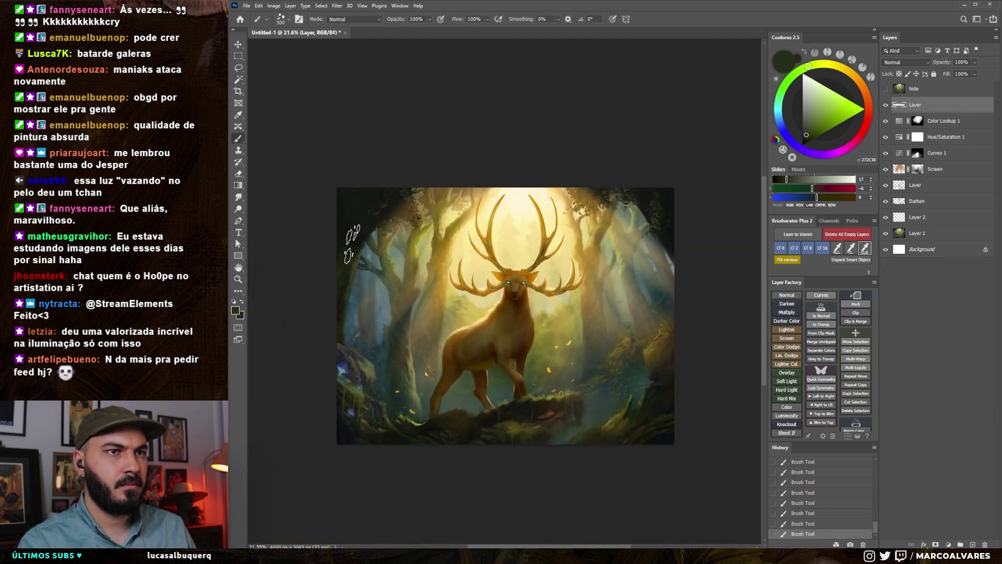
Sample dark greens, near-black and olive from the trees, undoing a stray stroke
left_click(365, 216, "alt")
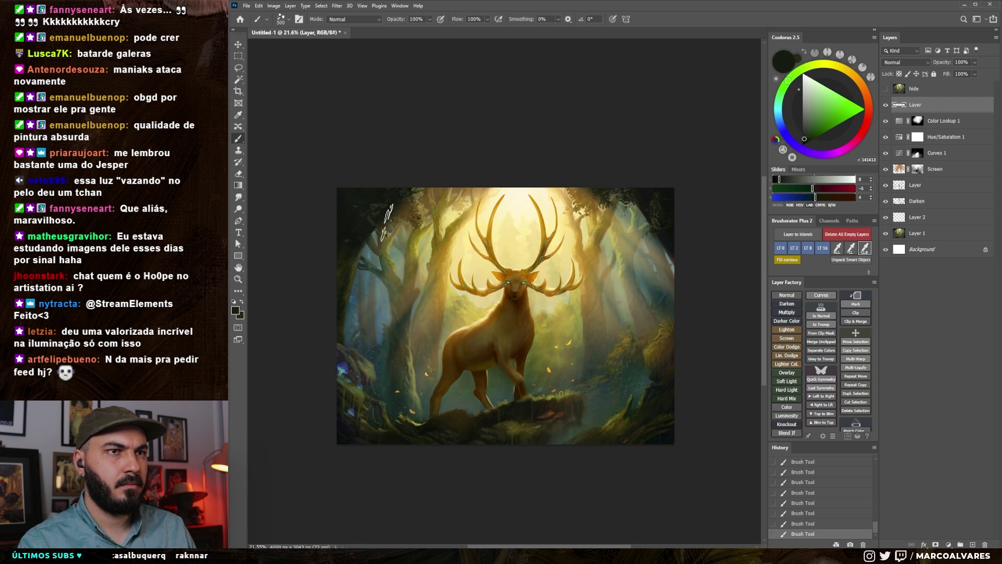
left_click(663, 208, "alt")
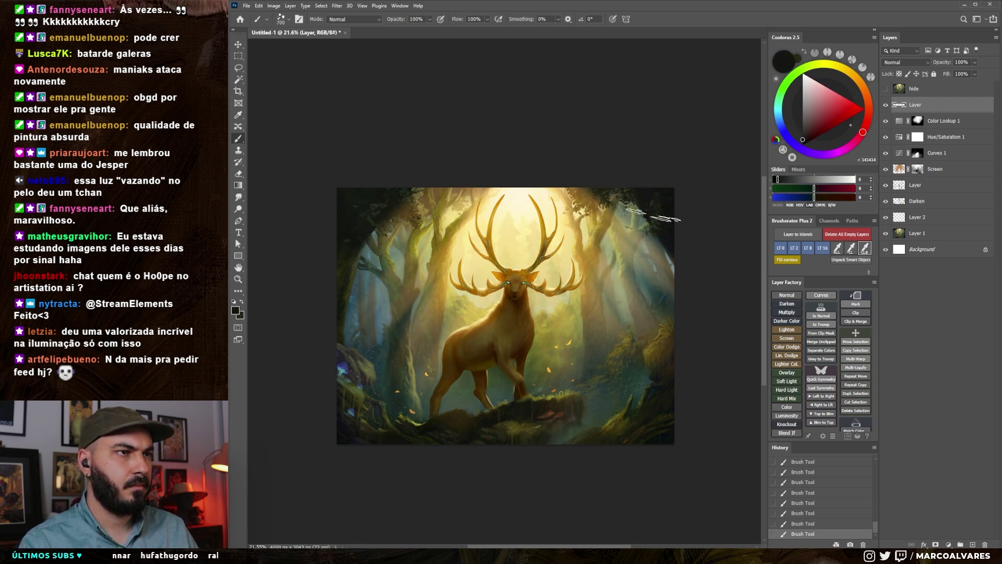
left_click(622, 264, "alt")
key("ctrl+z")
key("bracketright")
scroll(686, 246, "down", 3)
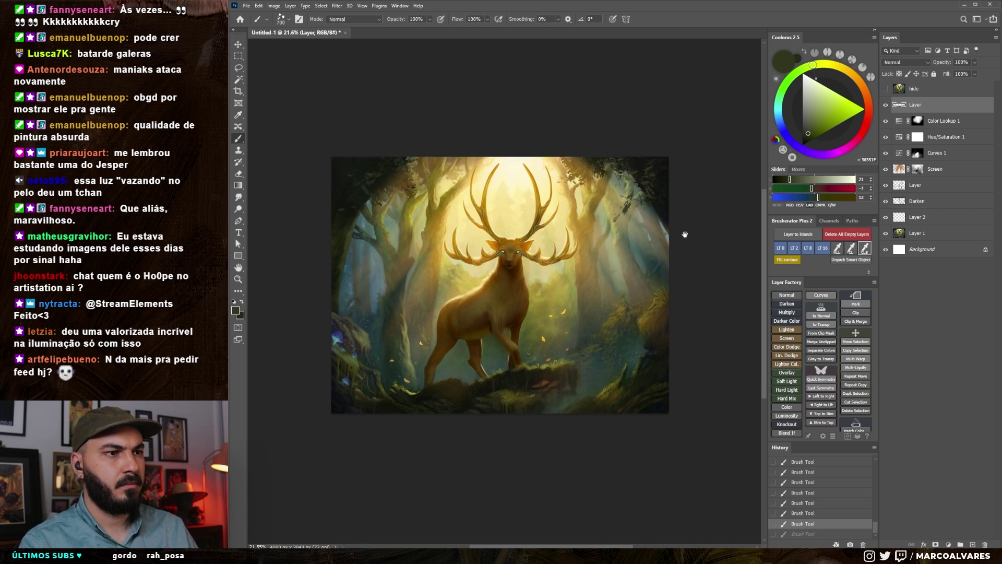
left_click(642, 396, "alt")
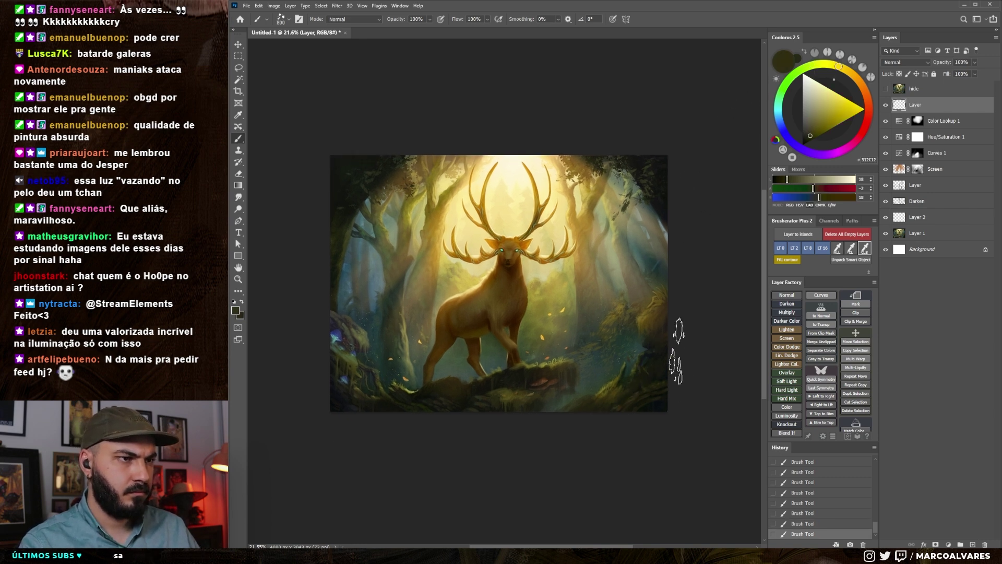
Switch to a different leaf brush and sample dark green, olive and ochre tones
right_click(597, 292)
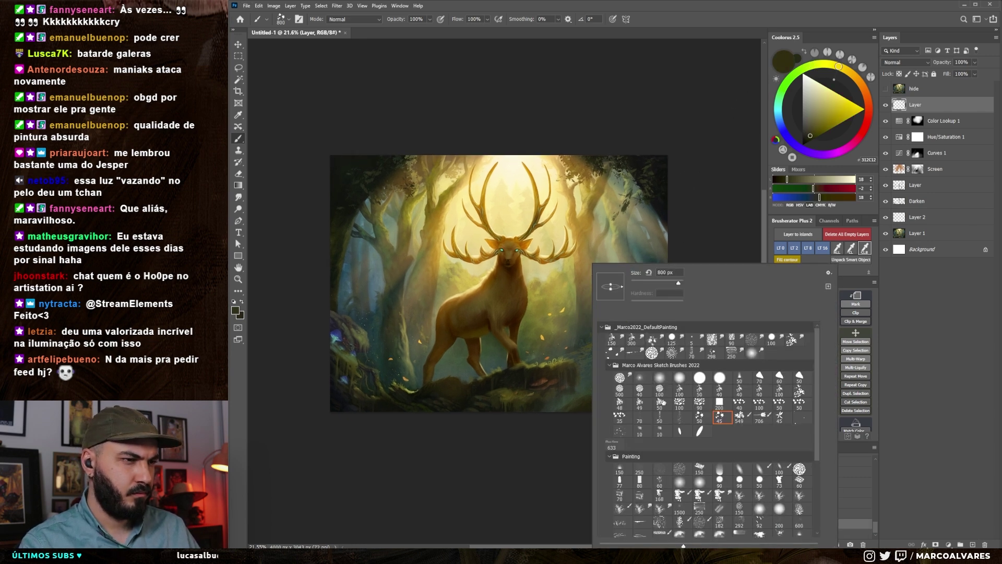
double_click(678, 390)
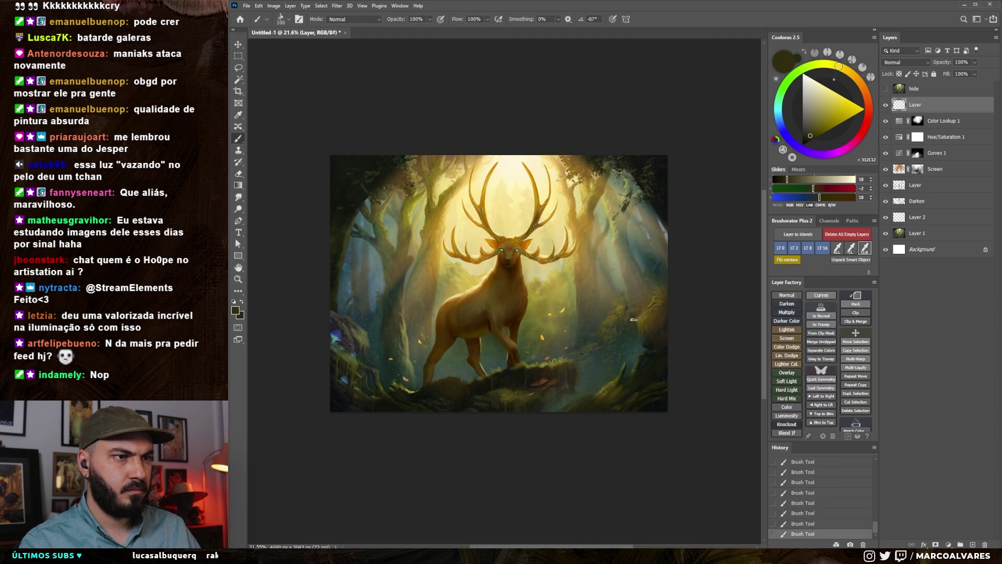
key("bracketright")
left_click(632, 393, "alt")
left_click(642, 399, "alt")
left_click(618, 396, "alt")
key("bracketleft")
key("bracketleft")
key("bracketleft")
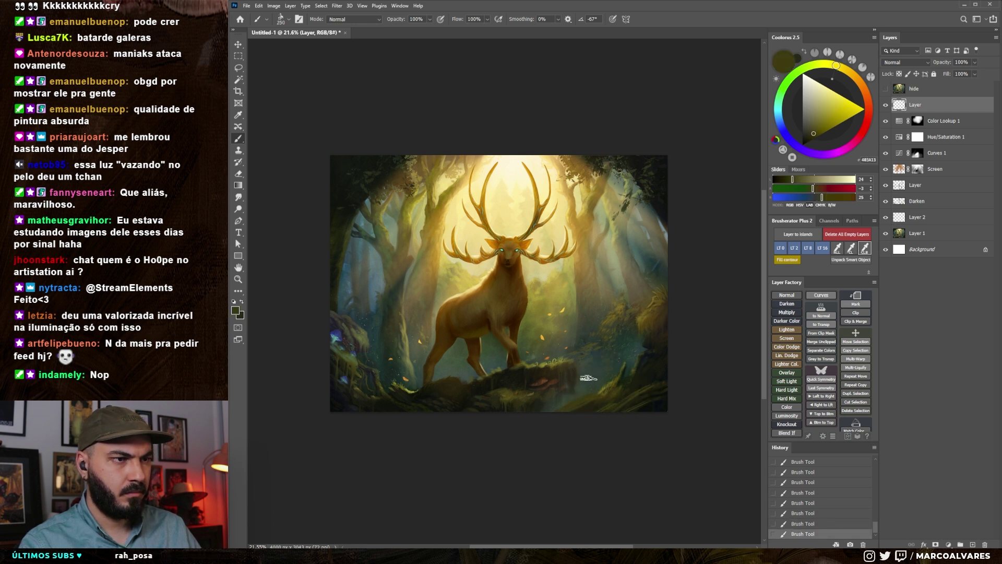
left_click(545, 352, "alt")
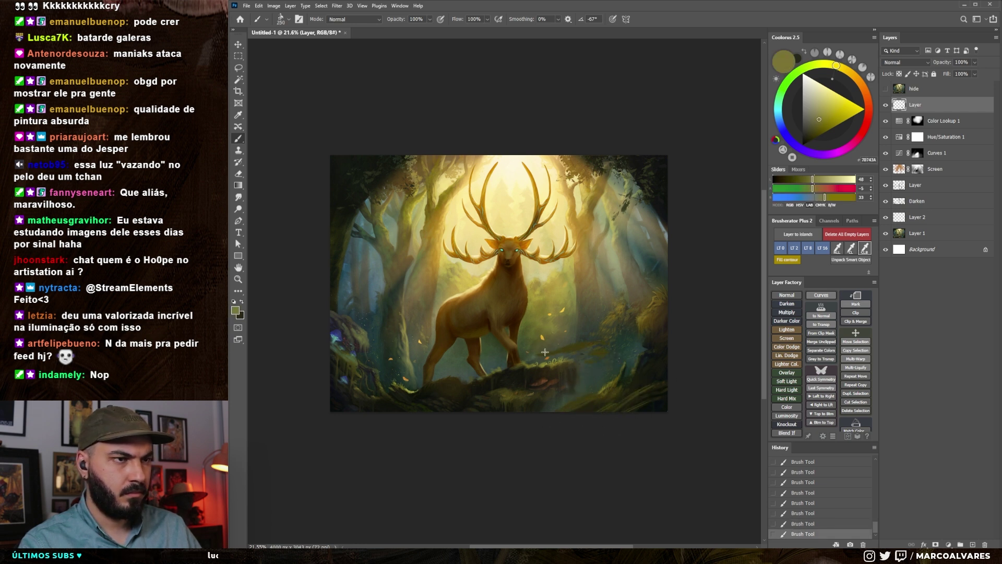
Paint a darker green stroke across the forest floor, redoing one undone stroke
key("ctrl+z")
key("ctrl+z")
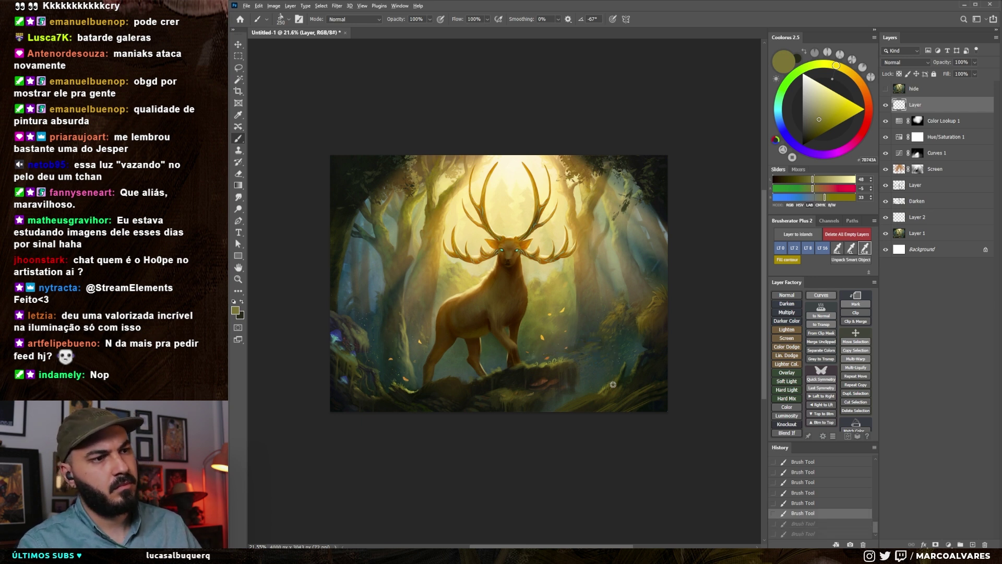
left_click(611, 368, "alt")
key("ctrl+shift+z")
key("bracketright")
key("bracketright")
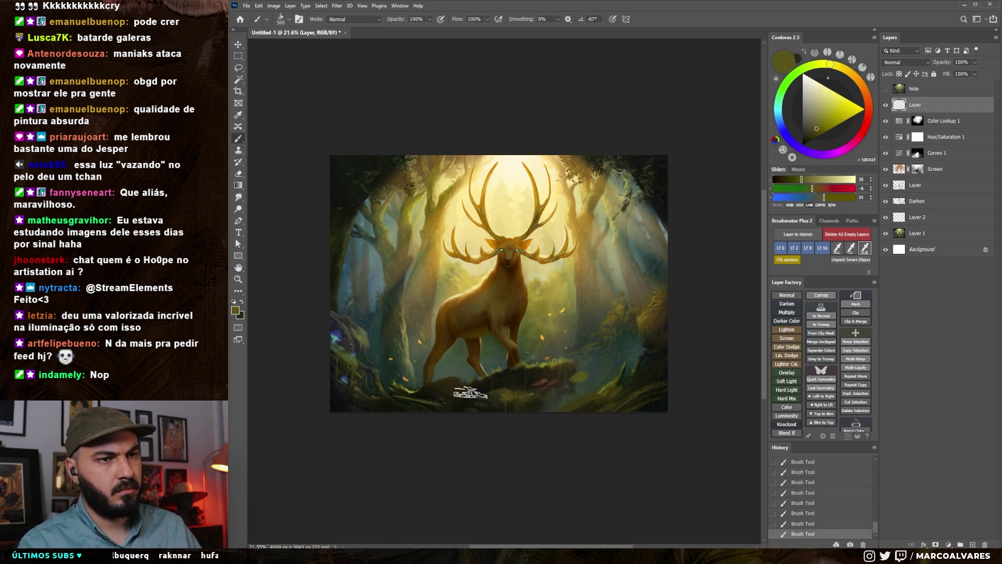
left_click(521, 406, "alt")
left_click_drag(454, 407, 389, 407)
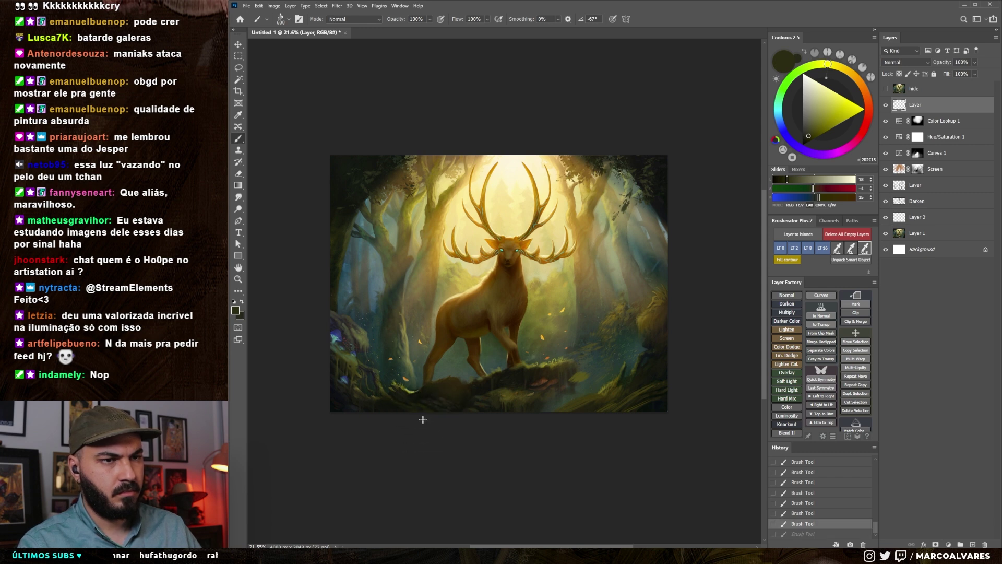
key("bracketright")
key("bracketleft")
key("bracketleft")
key("bracketleft")
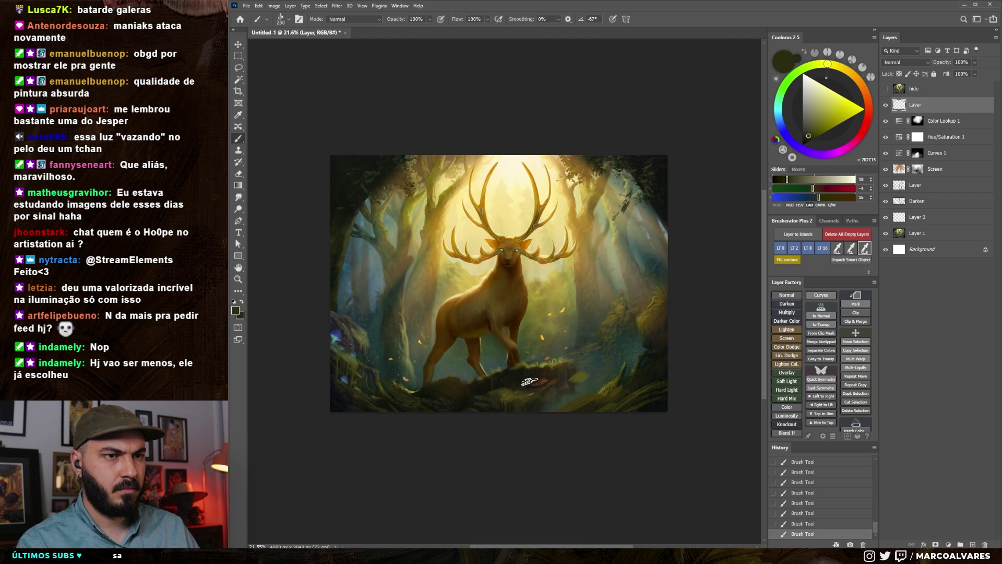
Add lighter olive and dark green details to the left foliage
left_click(391, 328, "alt")
key("bracketright")
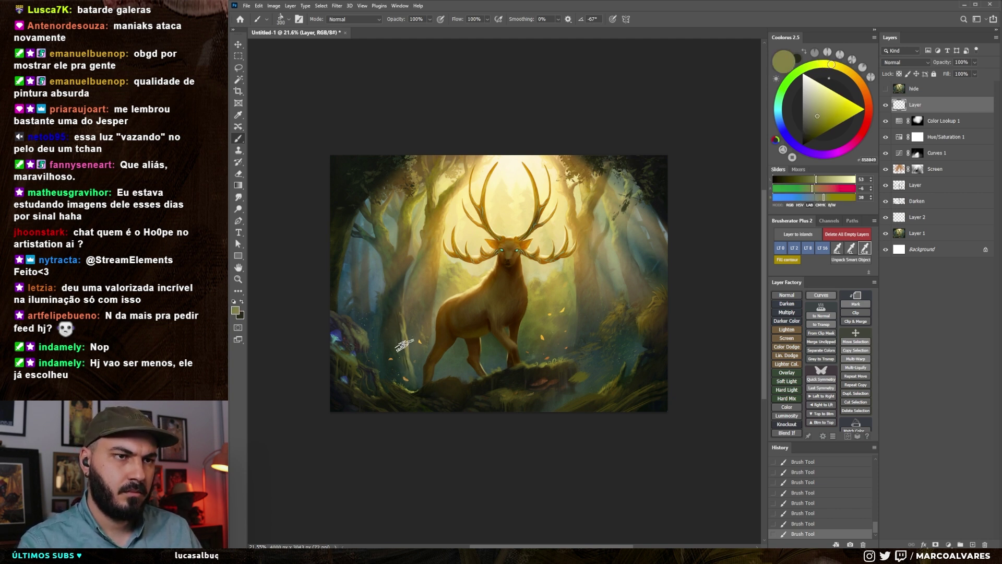
left_click(393, 300, "alt")
left_click(398, 345, "alt")
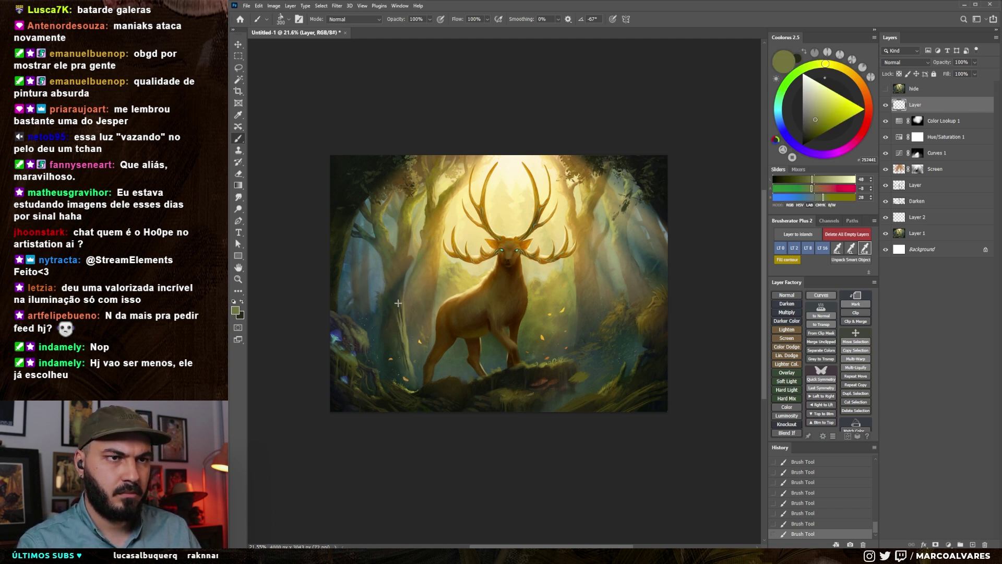
key("ctrl+z")
Add golden, brown and olive touches near the left antler, then toggle Color Lookup to compare
left_click(442, 245, "alt")
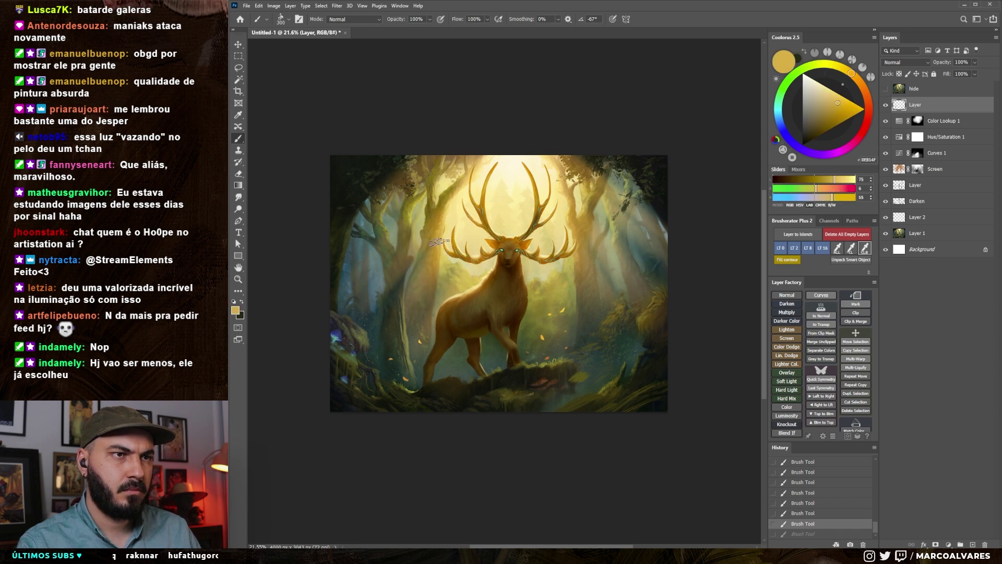
key("bracketleft")
key("bracketleft")
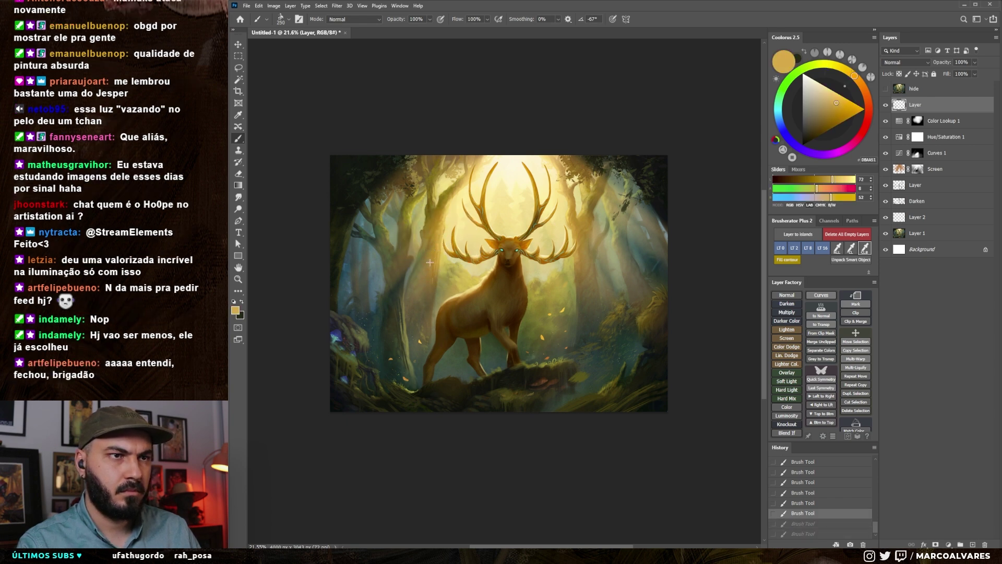
left_click(429, 299, "alt")
left_click(432, 266, "alt")
key("ctrl+z")
left_click_drag(477, 317, 470, 320)
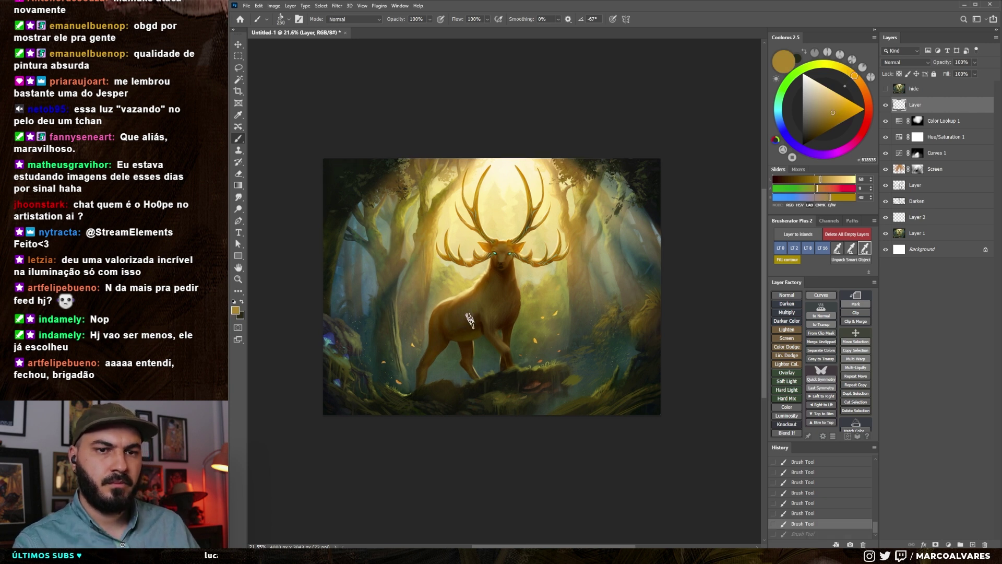
left_click(885, 121)
left_click(885, 121)
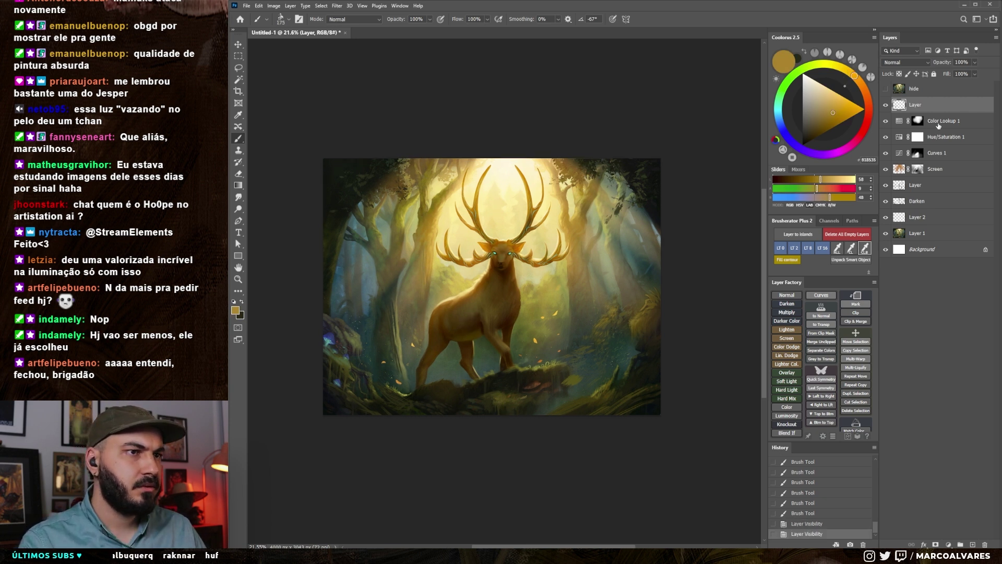
Target the Hue/Saturation mask with a large soft brush set to black
left_click(918, 125)
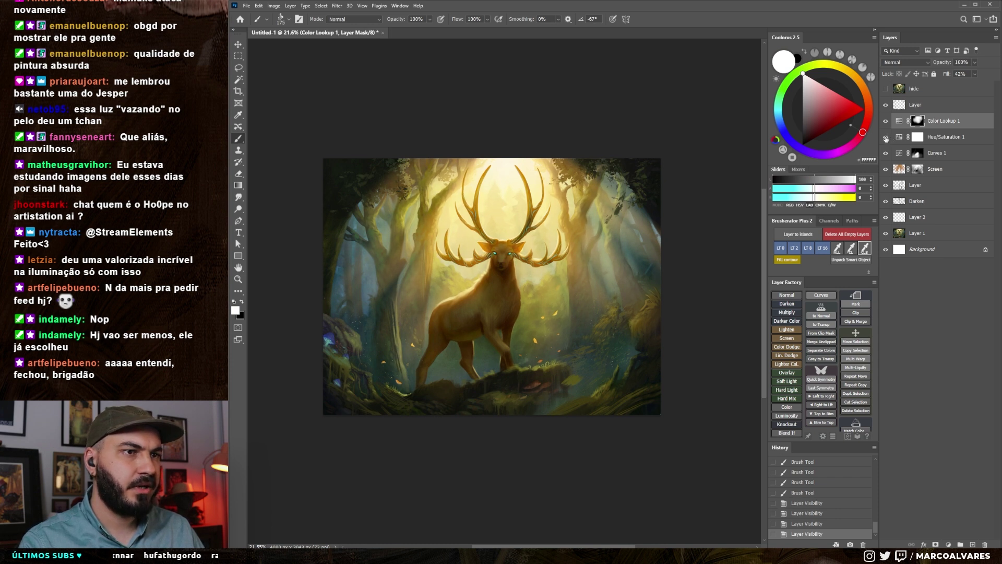
left_click(917, 137)
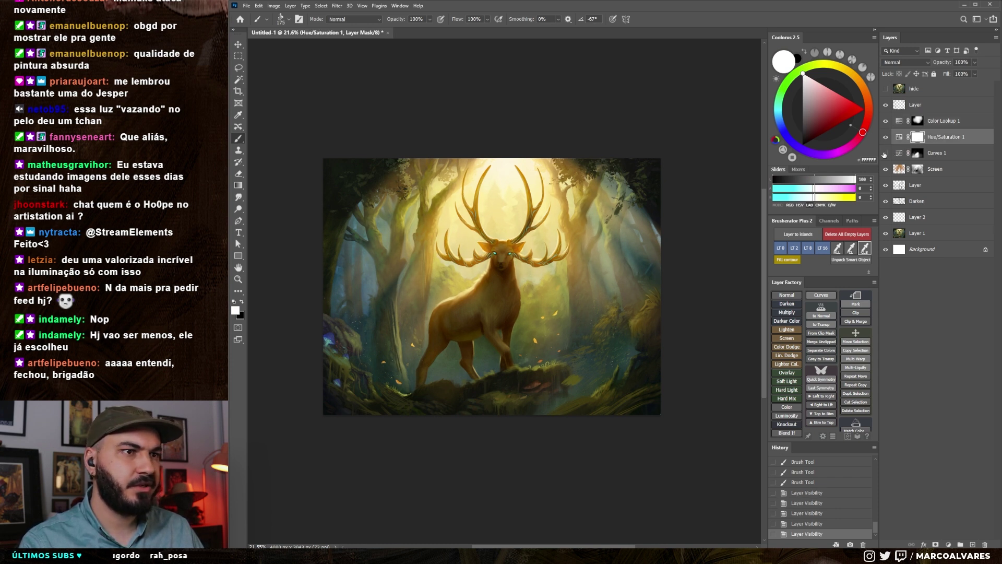
right_click(539, 295)
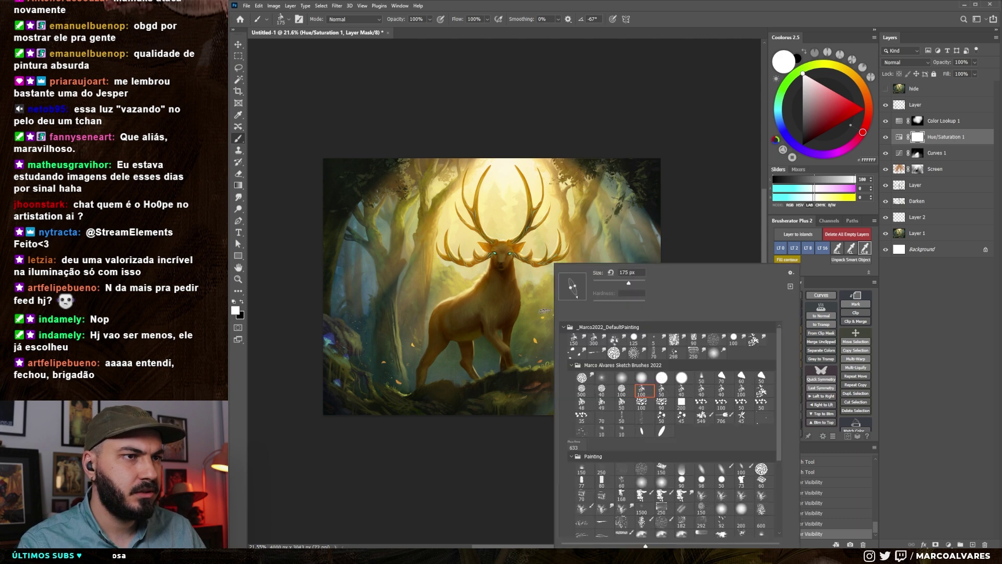
left_click(488, 484)
key("x")
key("bracketright")
key("bracketright")
key("bracketright")
Paint black on the Hue/Saturation mask to darken the painting's edges
left_click(492, 313)
key("ctrl+z")
left_click(488, 315)
left_click(433, 318)
left_click(416, 353)
key("bracketright")
left_click(599, 338)
Mask out parts of the Screen layer's glow, then swap to white to restore it
left_click(915, 169)
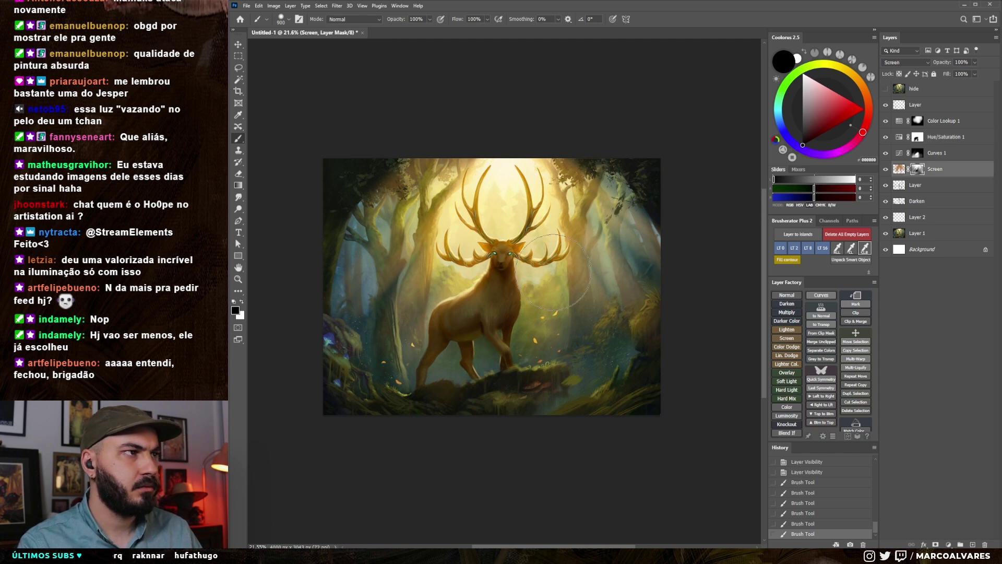
left_click(442, 321)
key("ctrl+z")
left_click(424, 373)
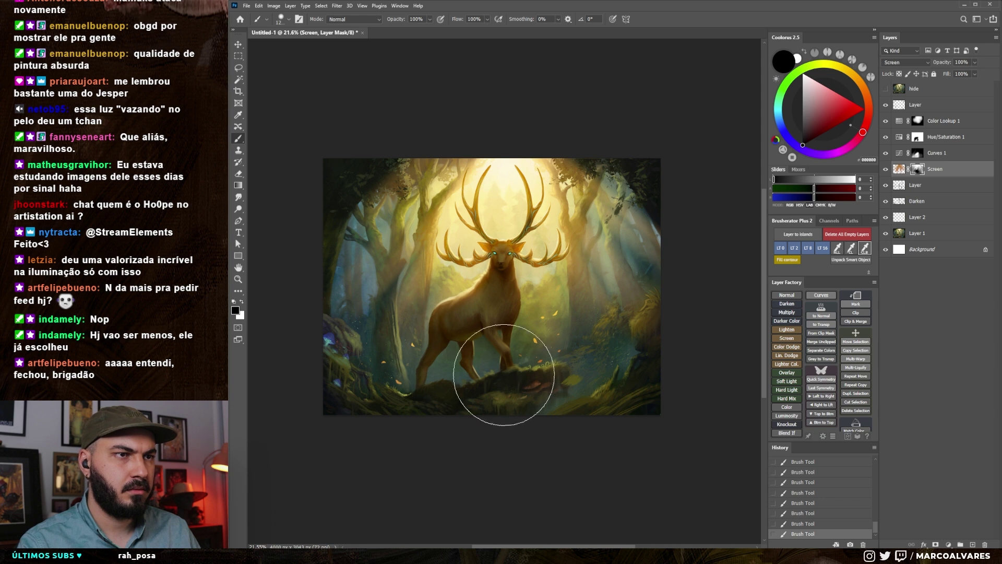
key("ctrl+z")
left_click(457, 334)
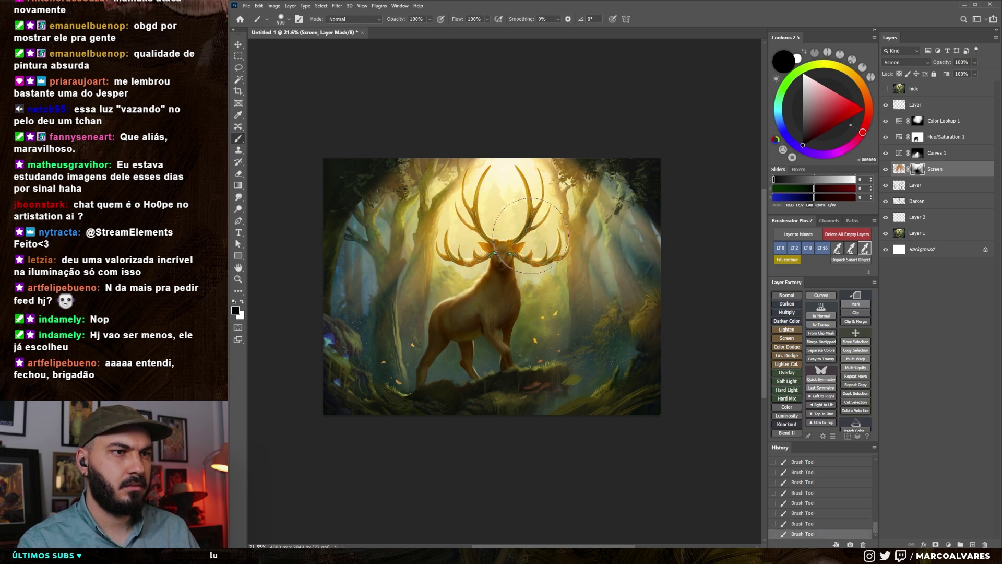
key("x")
key("bracketleft")
key("bracketleft")
key("bracketleft")
key("bracketright")
key("bracketright")
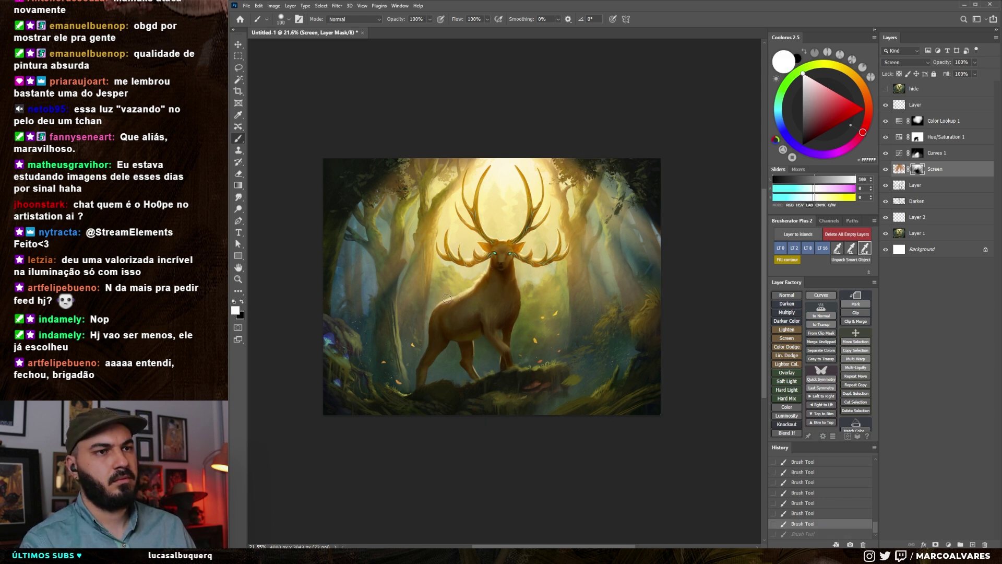
left_click_drag(495, 249, 492, 243)
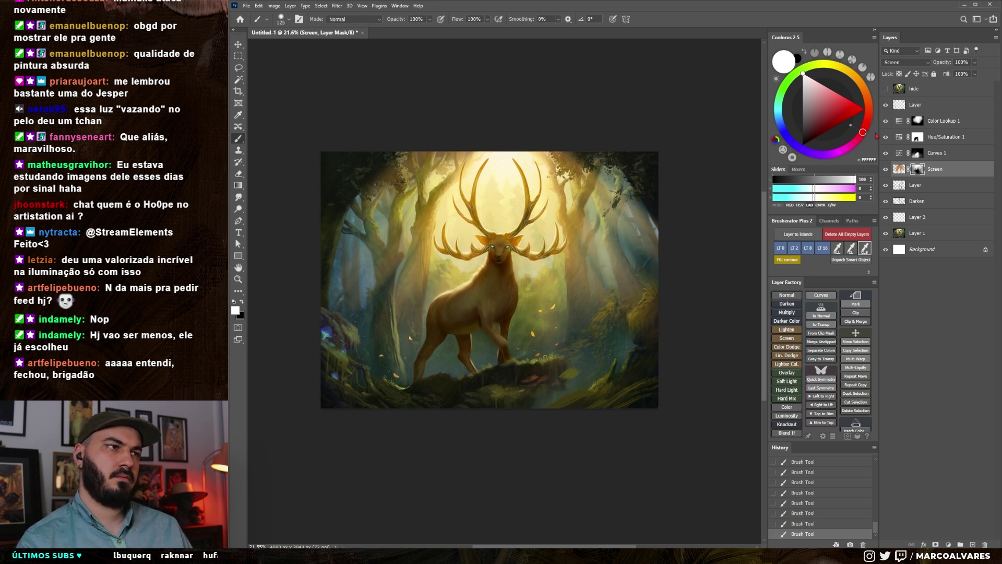
Compare with Curves 1 toggled, then paint black Hue/Saturation mask strokes over the stag's body
left_click(885, 153)
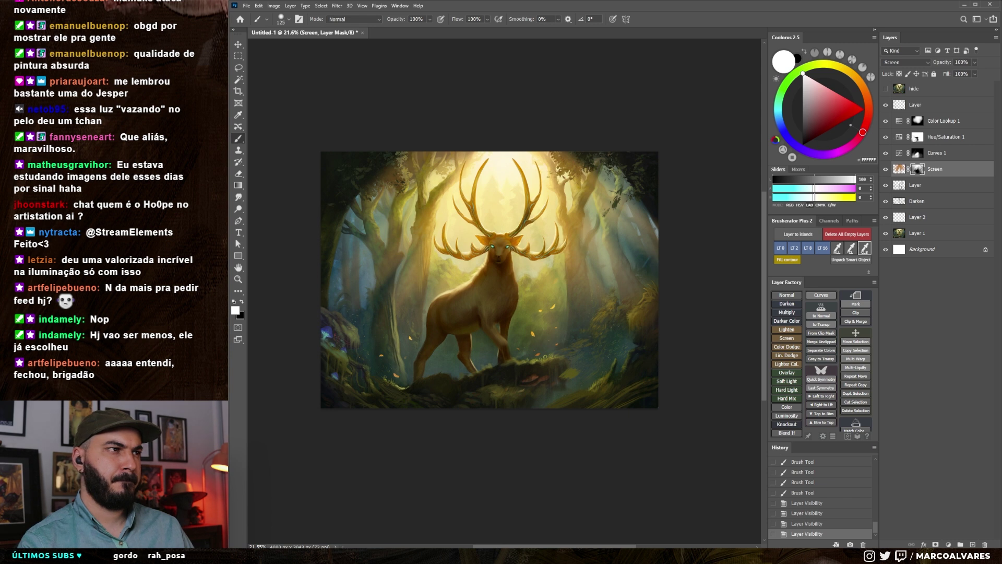
left_click(912, 137)
left_click_drag(484, 328, 480, 315)
left_click(474, 356)
key("ctrl+z")
key("x")
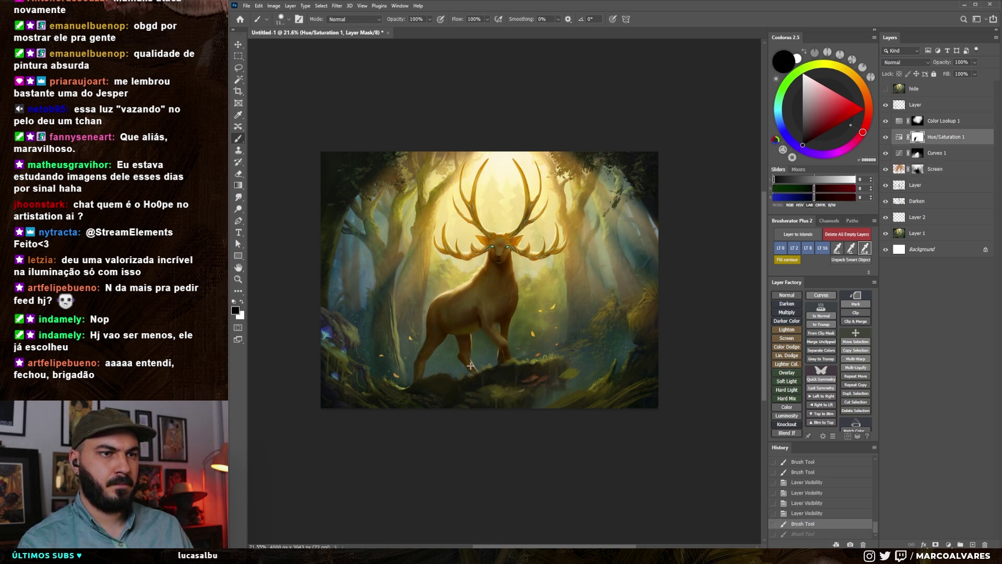
left_click_drag(485, 326, 495, 330)
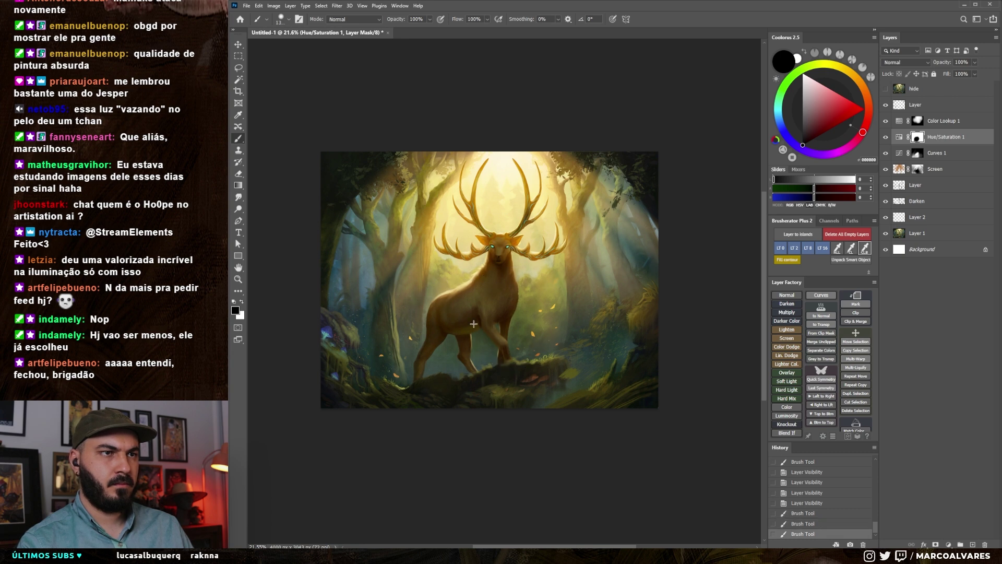
left_click(480, 313)
left_click(472, 339)
Hide all panels and zoom and centre the painting to fill the screen
key("z")
key("b")
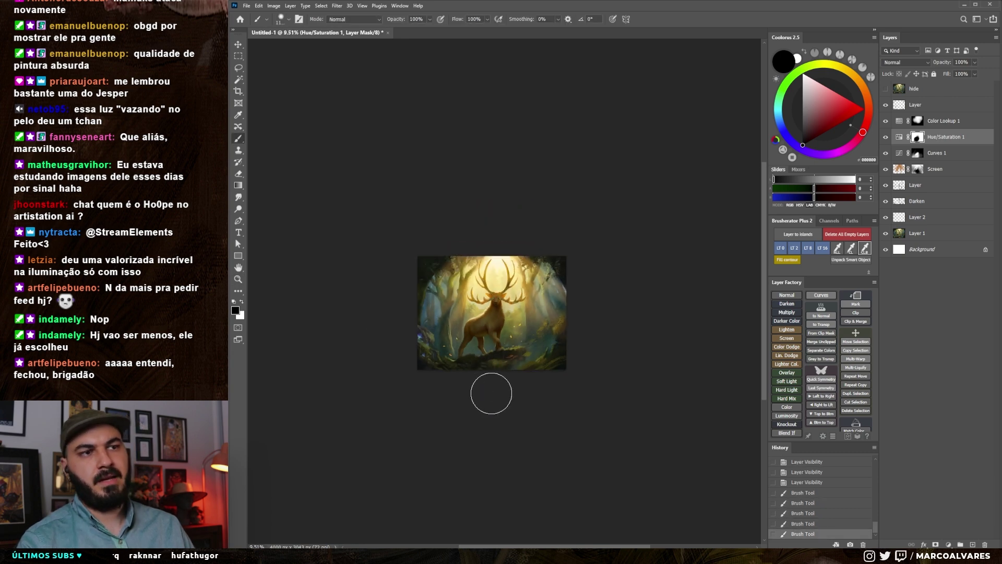
scroll(493, 351, "up", 3)
left_click_drag(465, 415, 492, 423)
key("Tab")
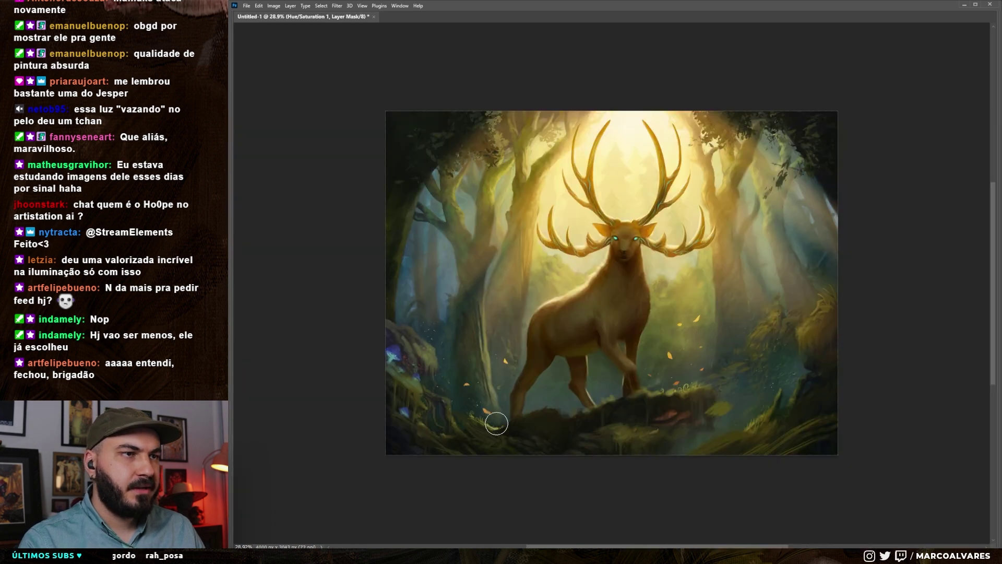
scroll(553, 412, "up", 1)
scroll(909, 337, "up", 1)
scroll(909, 338, "down", 1)
scroll(882, 344, "up", 1)
left_click_drag(883, 343, 904, 349)
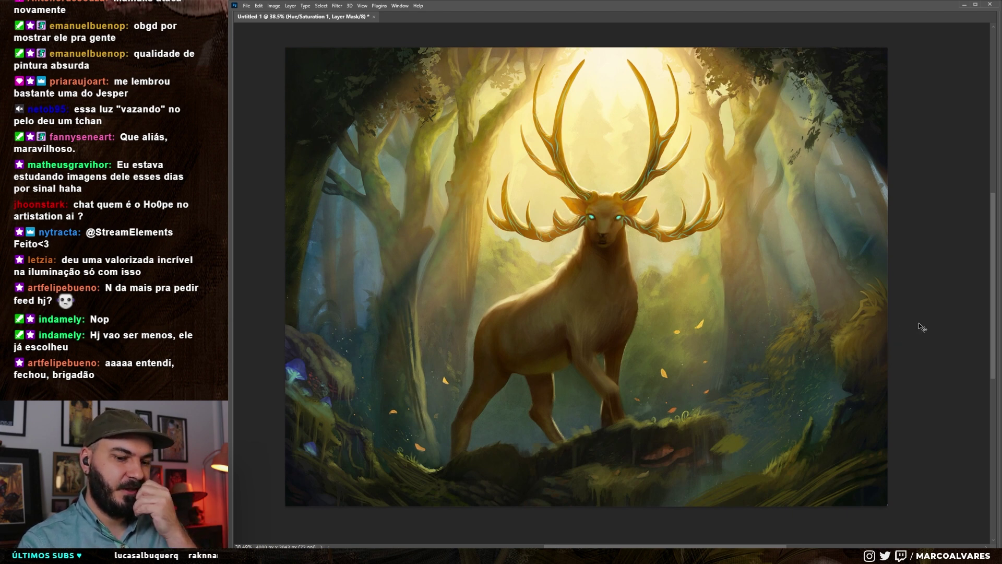
Toggle the golden tint off, on, and off again for a before/after comparison
key("ctrl+comma")
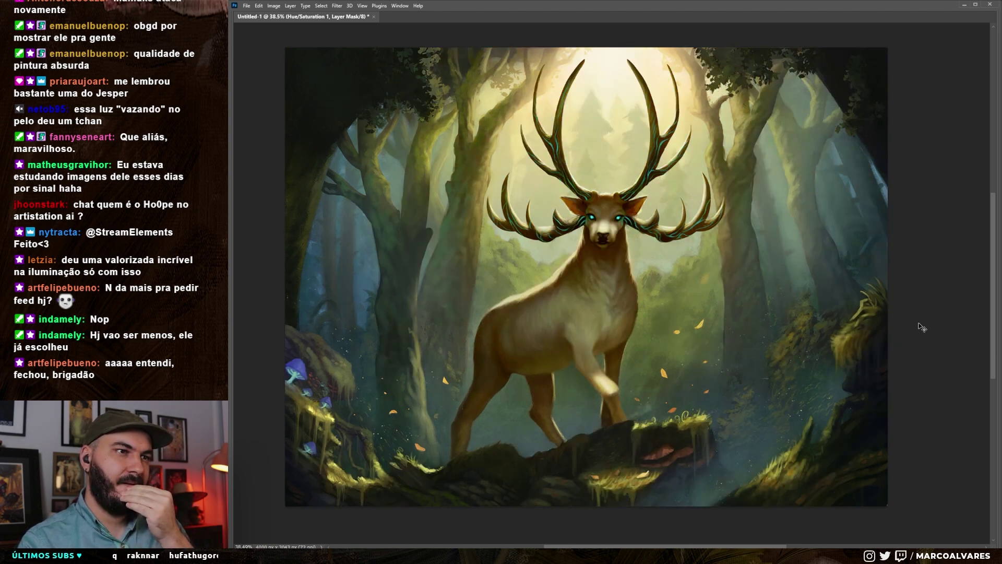
key("ctrl+comma")
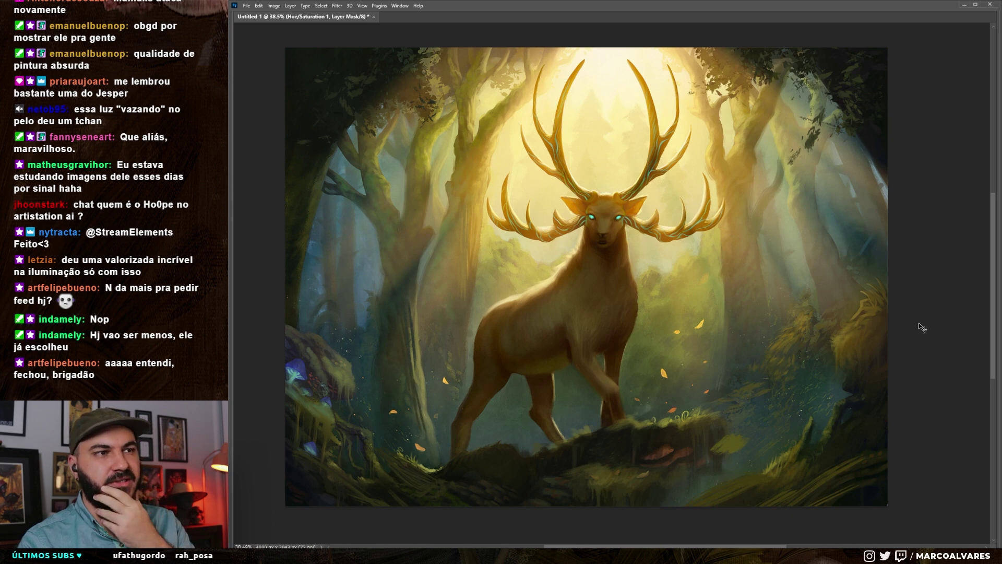
key("ctrl+comma")
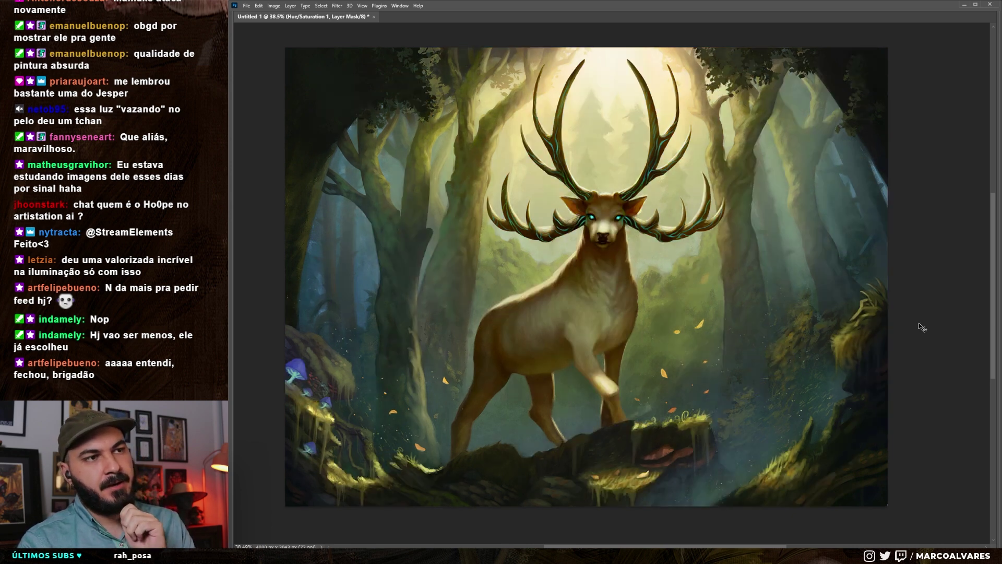
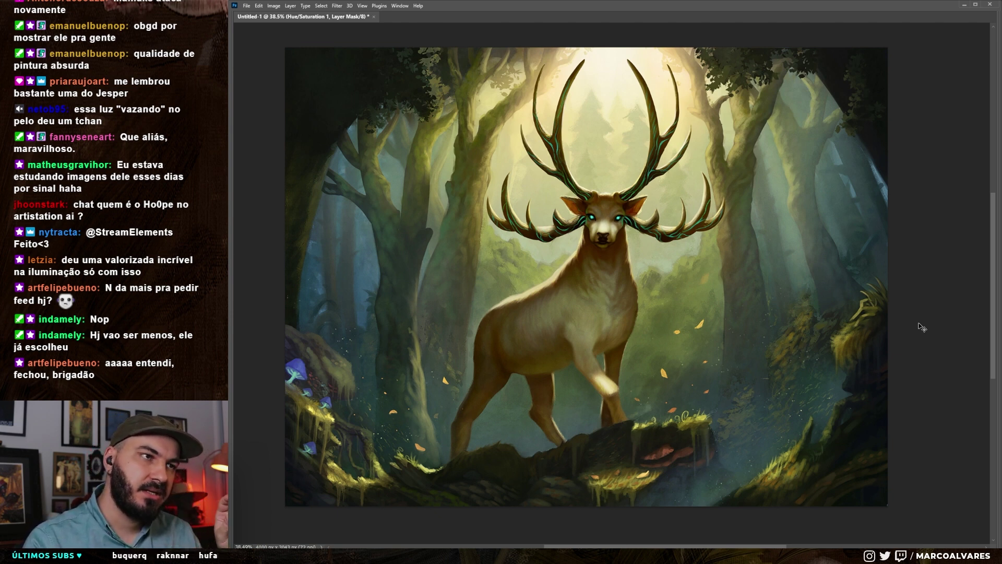
Undo and redo the Hue/Saturation golden lighting repeatedly, finishing with the warm glow visible
key("ctrl+z")
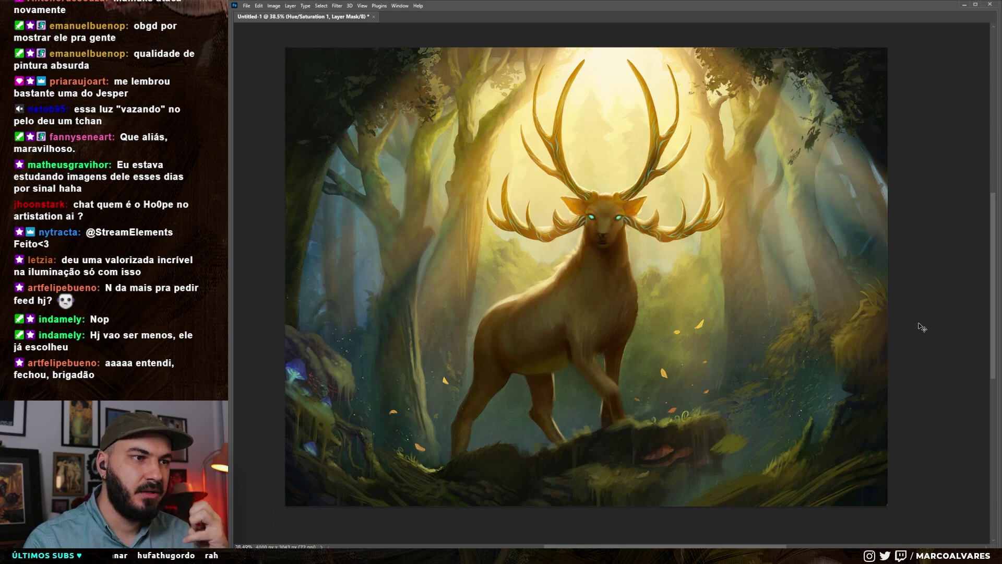
key("ctrl+z")
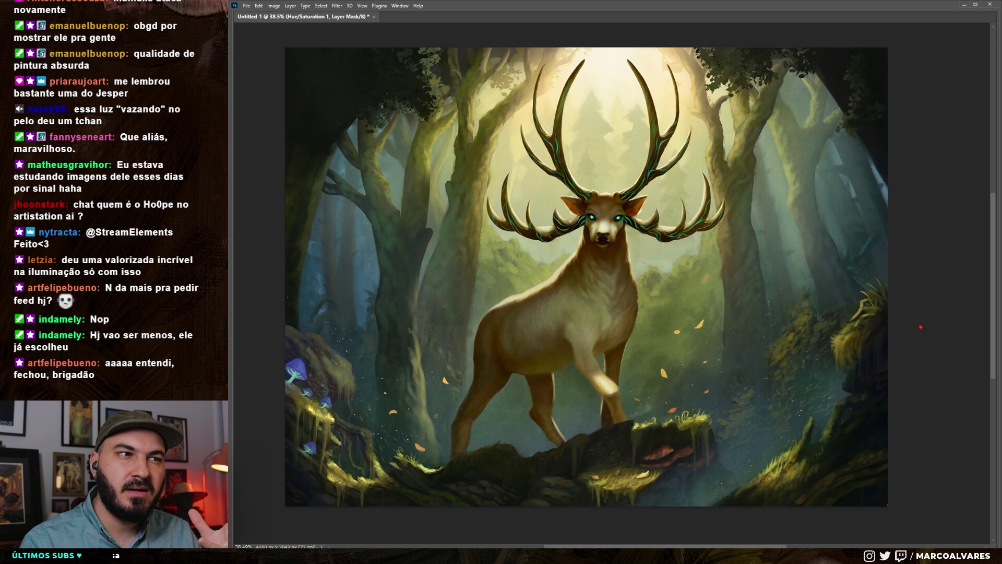
key("ctrl+shift+z")
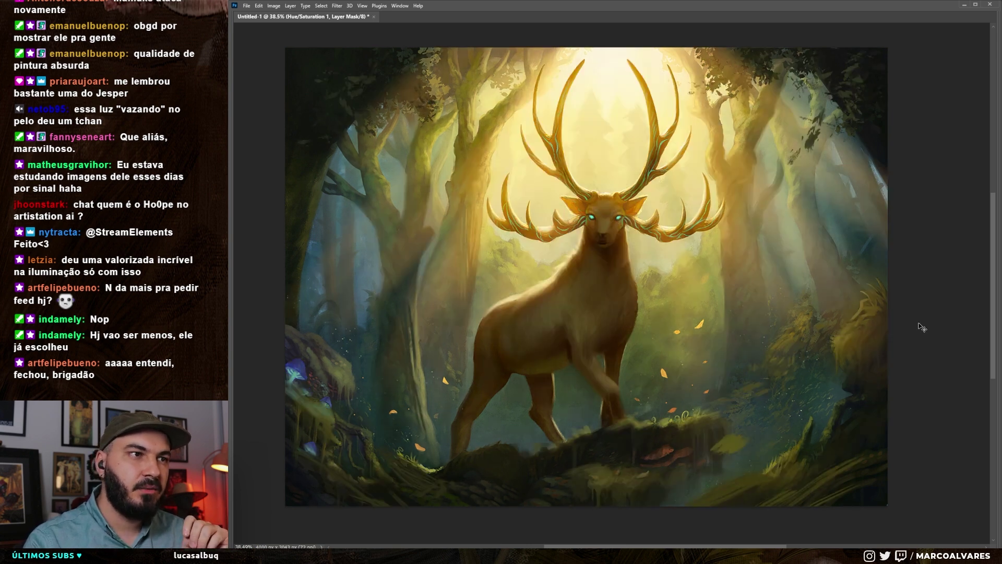
key("ctrl+z")
key("ctrl+shift+z")
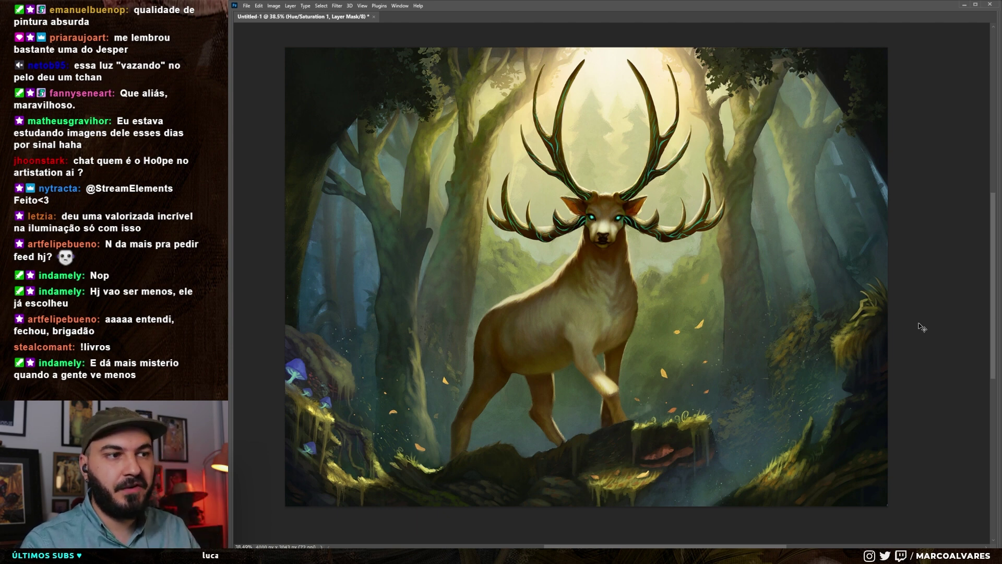
key("ctrl+shift+z")
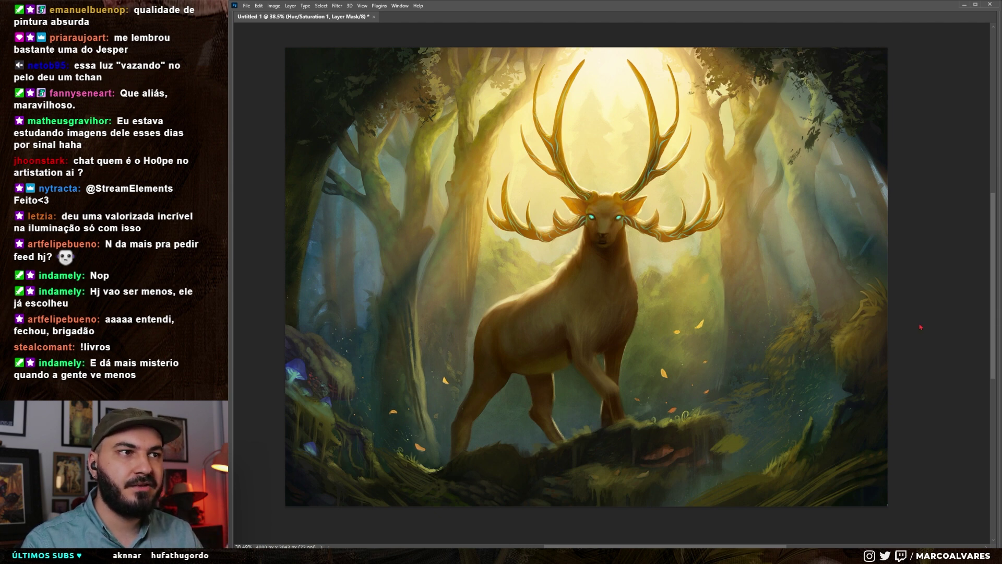
key("ctrl+z")
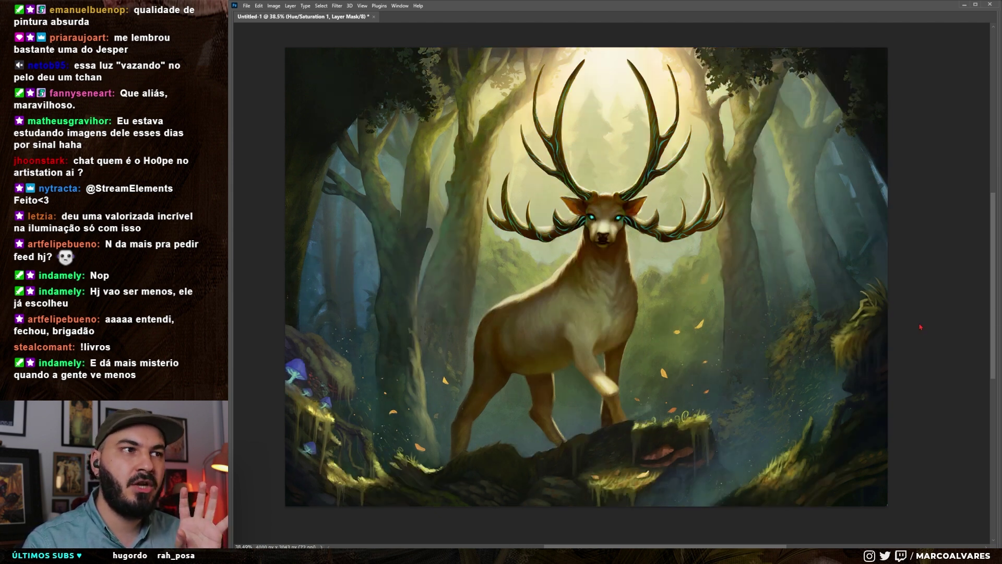
key("ctrl+shift+z")
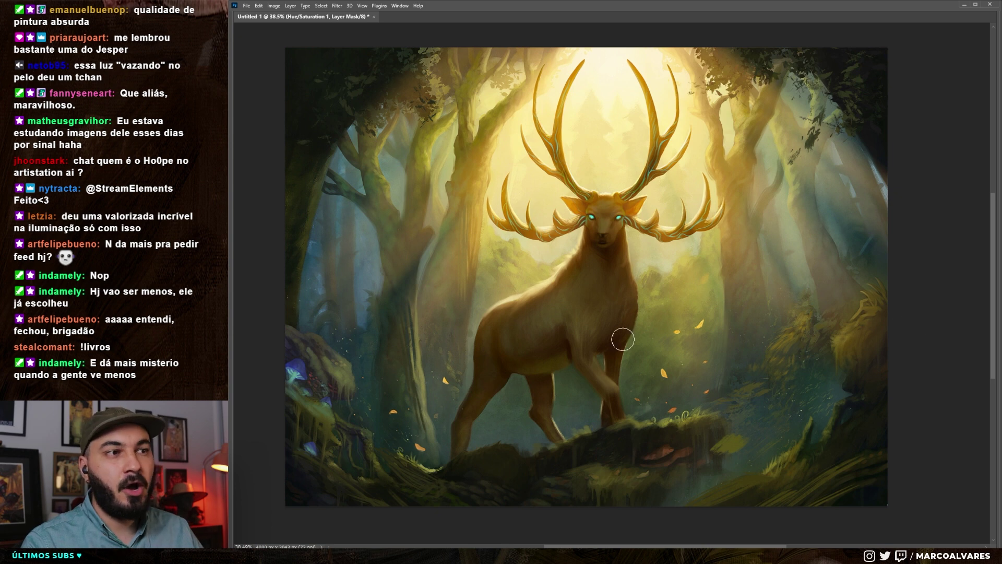
Zoom out and back in, recheck the golden glow, then restore the panels and select Color Lookup 1
scroll(619, 337, "down", 10)
scroll(546, 397, "up", 4)
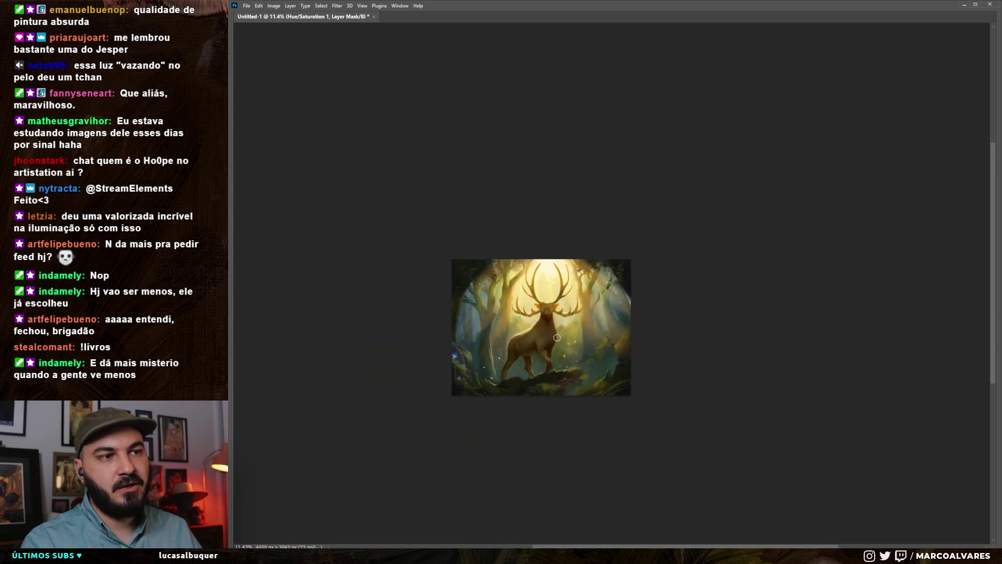
scroll(539, 332, "up", 4)
key("ctrl+z")
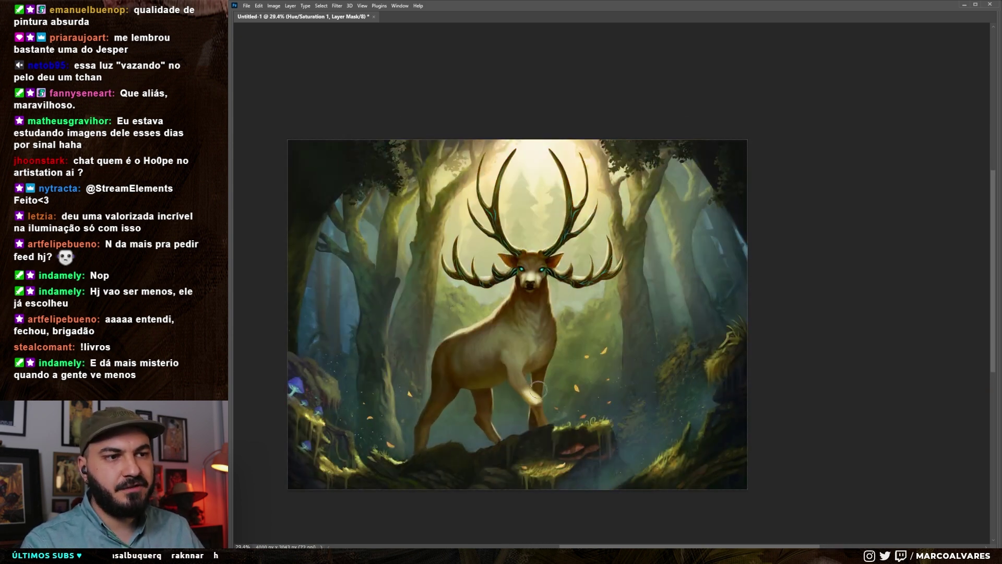
key("ctrl+shift+z")
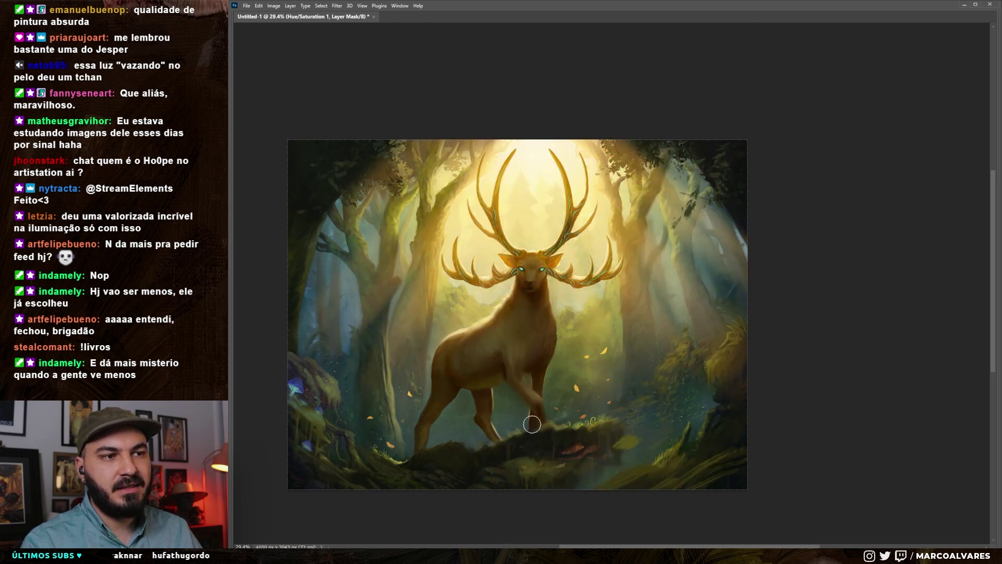
key("Tab")
left_click_drag(524, 368, 522, 368)
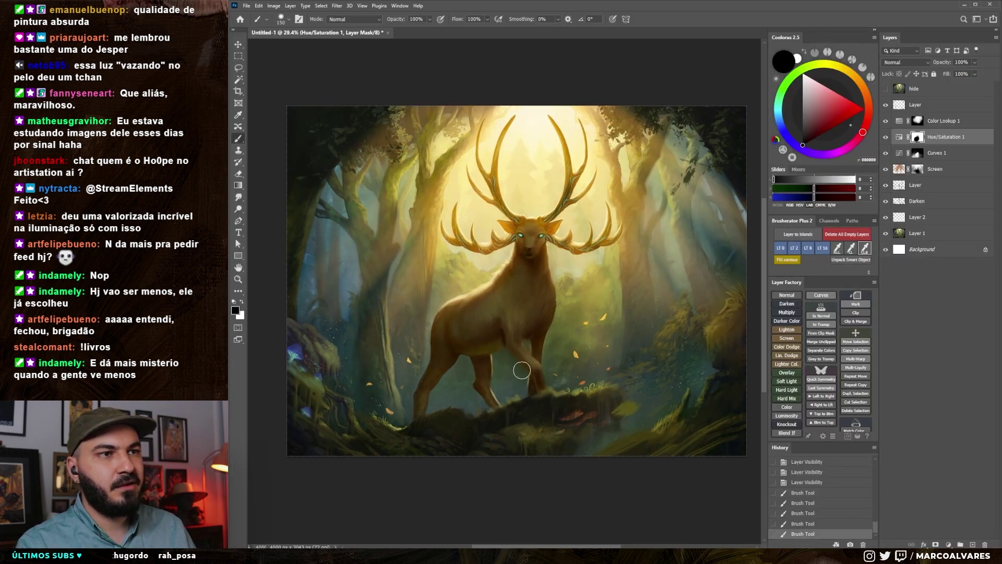
Add a new empty layer above Color Lookup 1 and sample a tan colour from the painting
key("alt+bracketright")
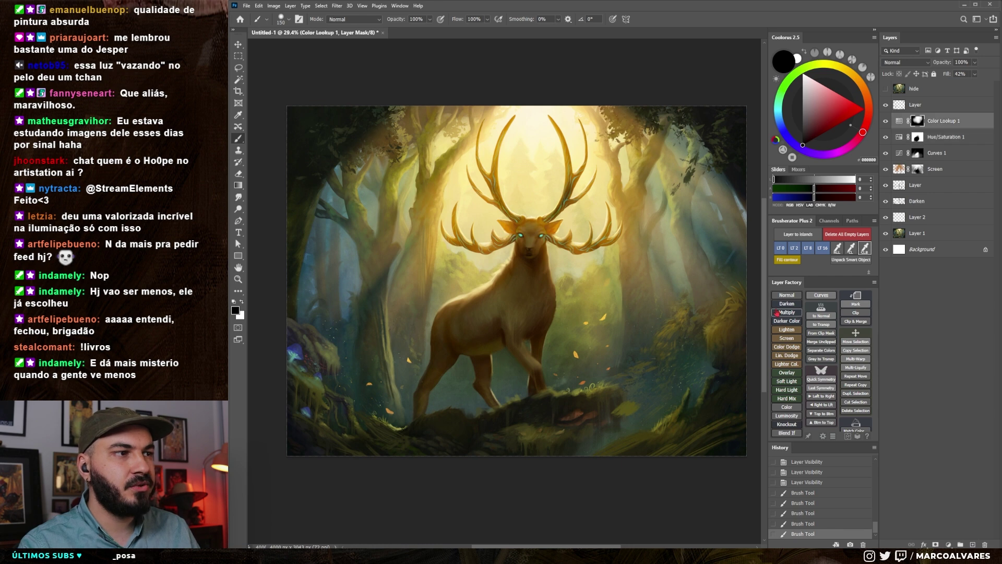
key("ctrl+shift+alt+n")
left_click(584, 290, "alt")
Switch to a different brush preset, sample a warmer tan from the stag and shrink the brush
right_click(536, 343)
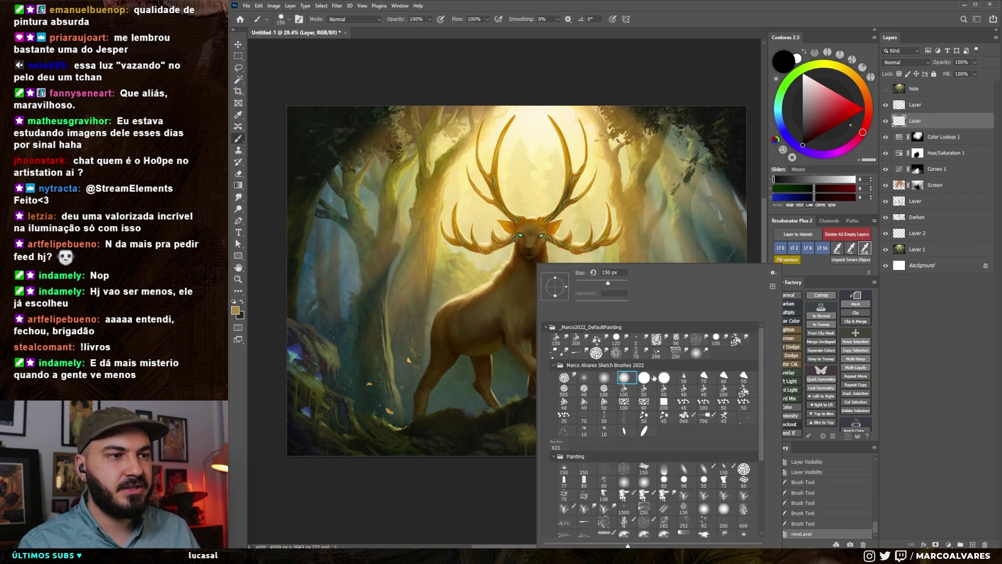
left_click(743, 391)
left_click(475, 411)
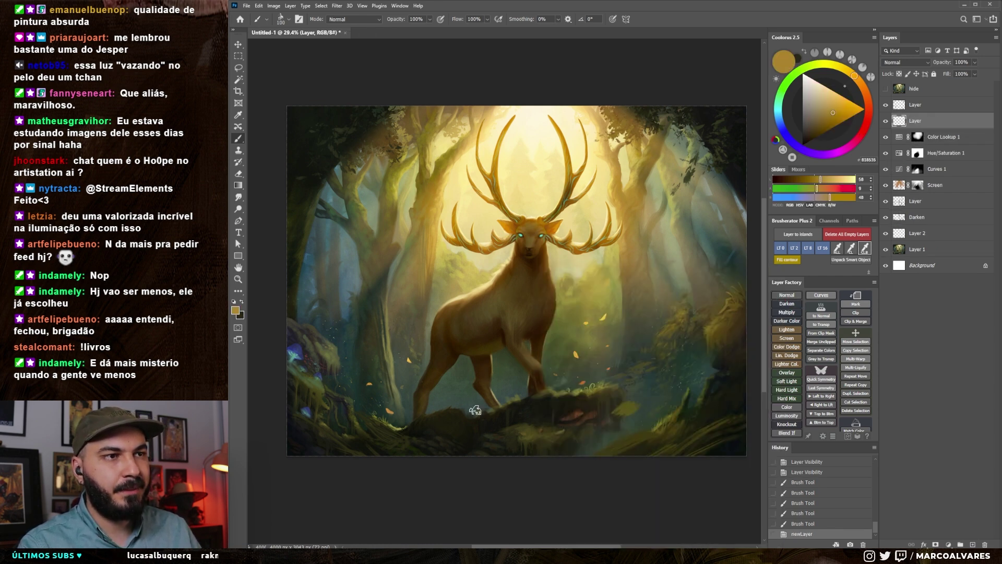
left_click(490, 288, "alt")
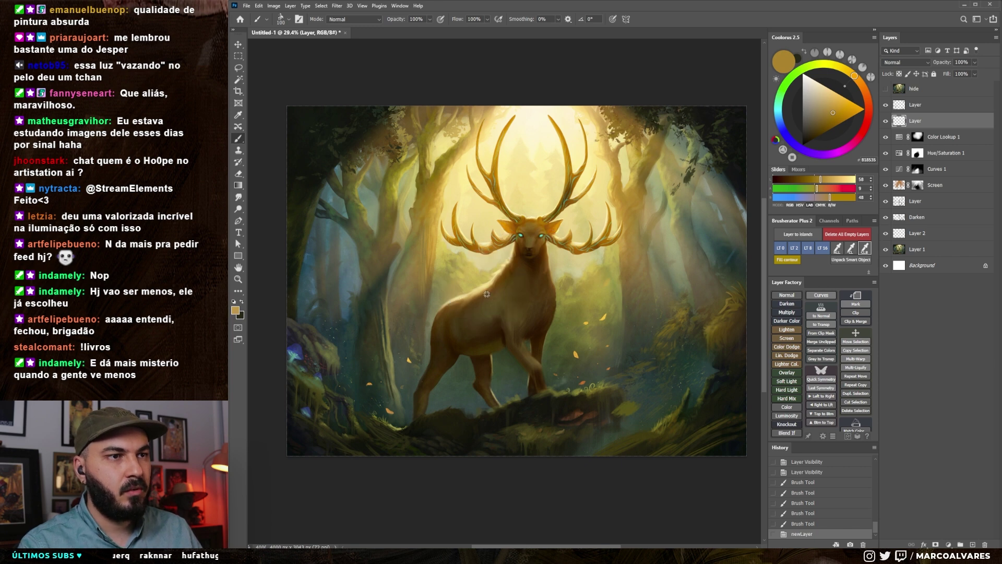
scroll(510, 337, "up", 5)
key("bracketleft")
key("bracketleft")
key("bracketleft")
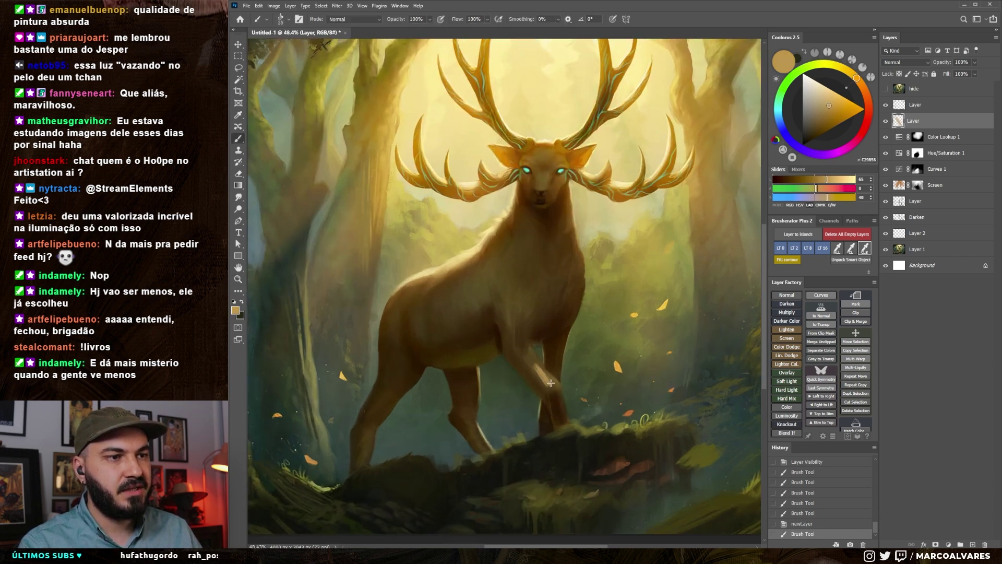
Paint a light yellow stroke across the stag's chest, then sample browns and tans from the stag
left_click(477, 267, "alt")
key("bracketleft")
left_click_drag(501, 219, 438, 292)
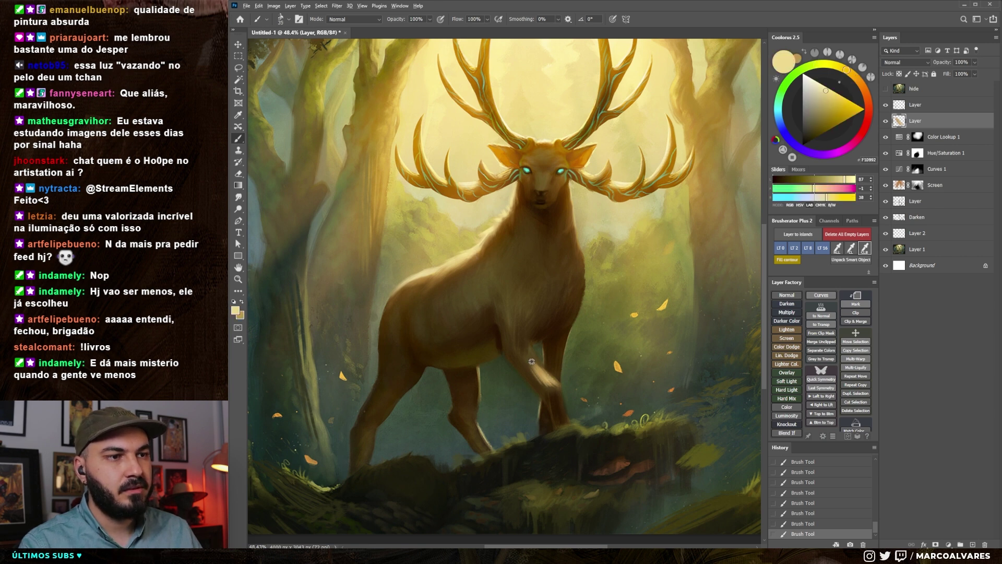
left_click(531, 361, "alt")
left_click(470, 265, "alt")
key("bracketright")
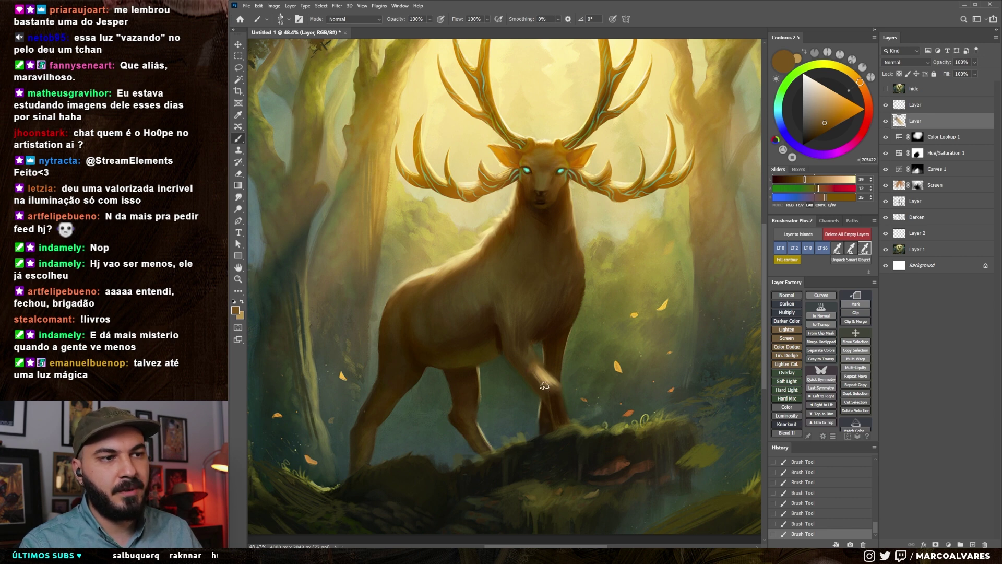
left_click(544, 378, "alt")
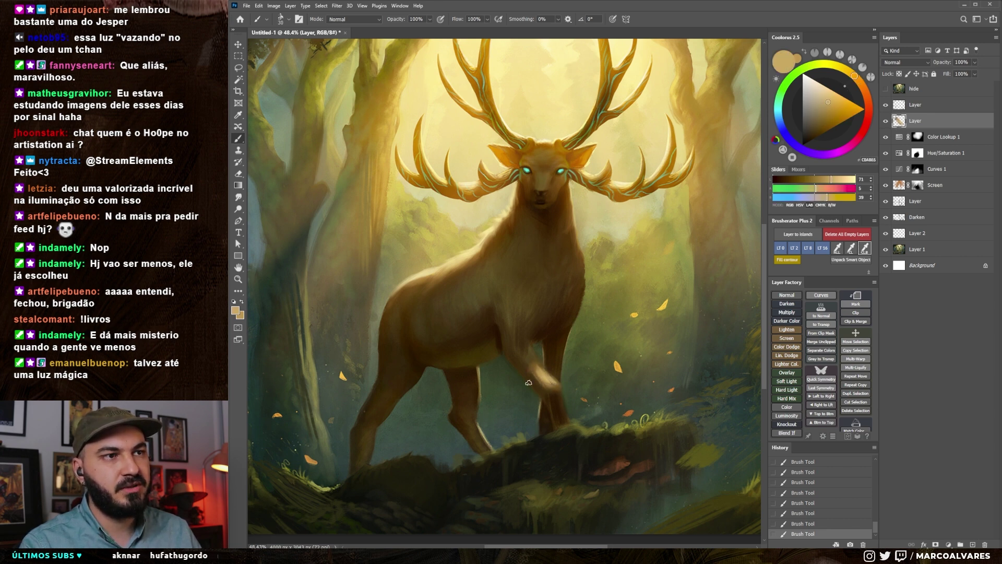
Sample darker brown and lighter tan, shrink the brush, and undo then restore the last two strokes
scroll(543, 372, "down", 3)
scroll(533, 366, "down", 2)
scroll(514, 359, "up", 4)
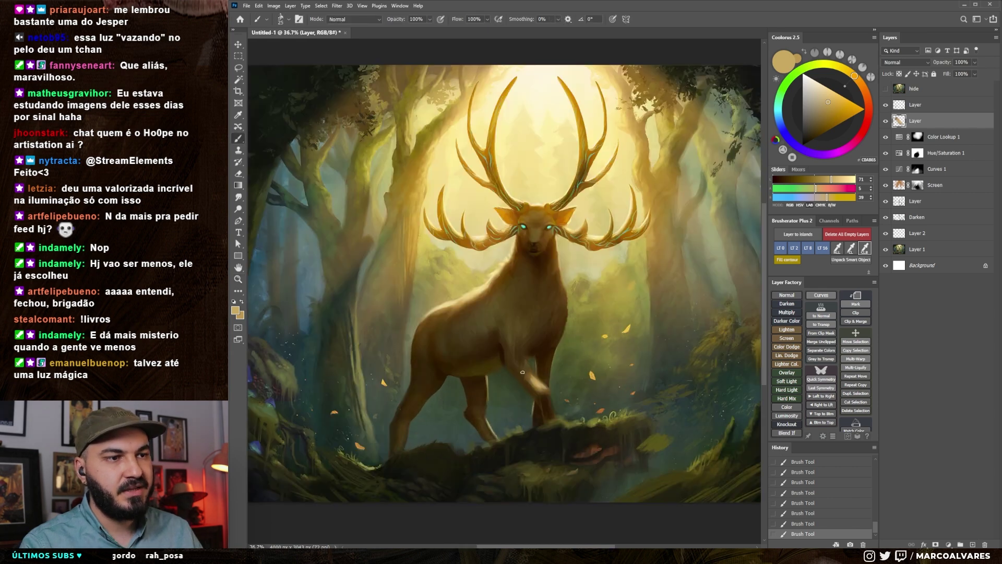
left_click(533, 381, "alt")
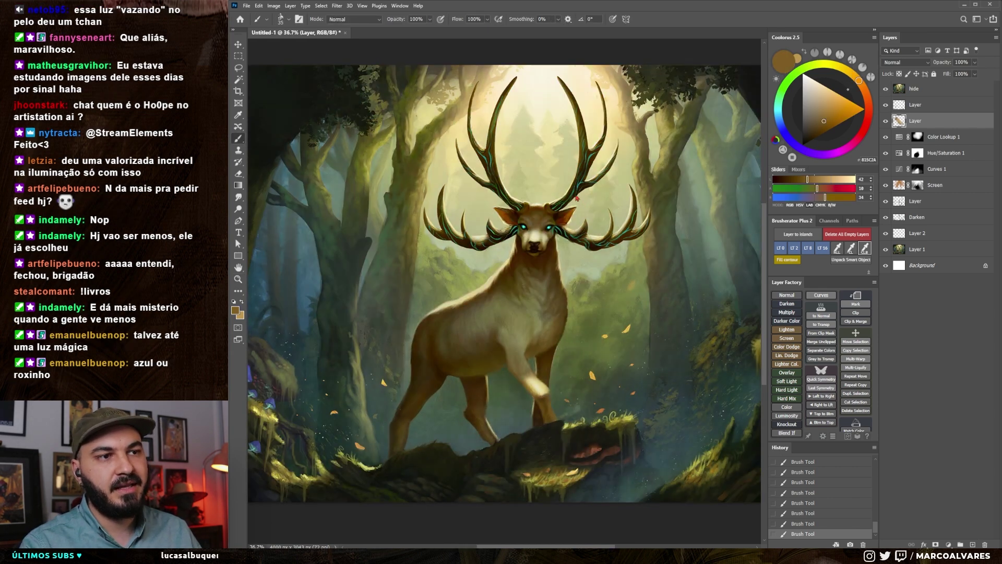
left_click(371, 465, "alt")
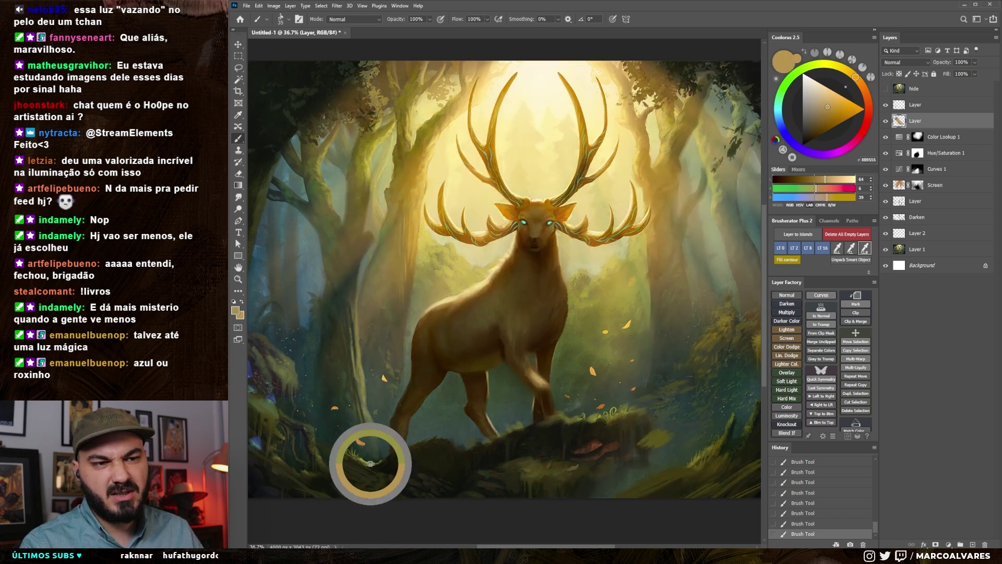
key("bracketleft")
key("bracketleft")
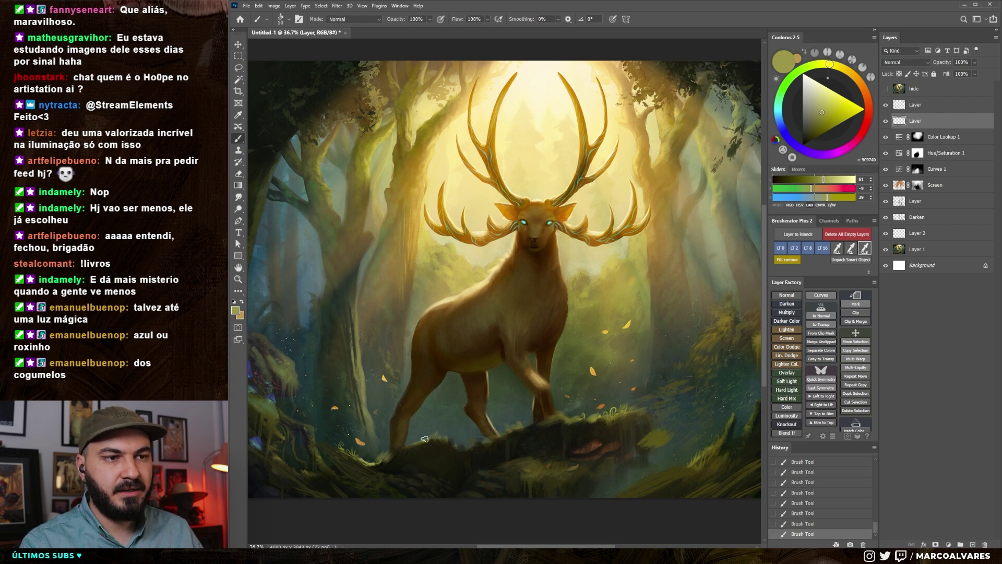
key("ctrl+z")
key("ctrl+z")
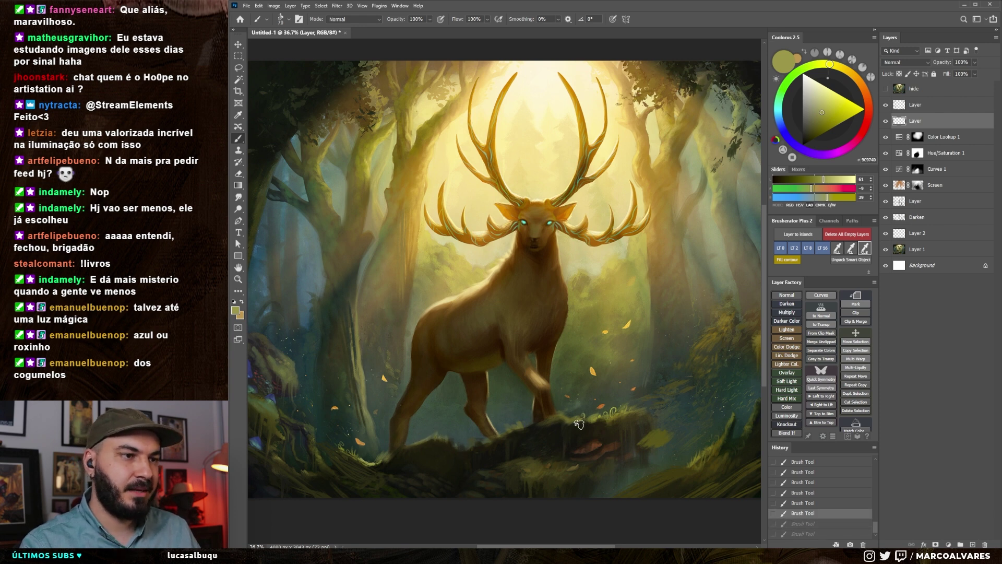
key("ctrl+shift+z")
key("ctrl+shift+z")
Resize the brush and sample painting colours, ending with a teal colour loaded
key("bracketleft")
scroll(580, 424, "down", 2)
left_click(310, 364, "alt")
left_click(329, 387, "alt")
key("bracketright")
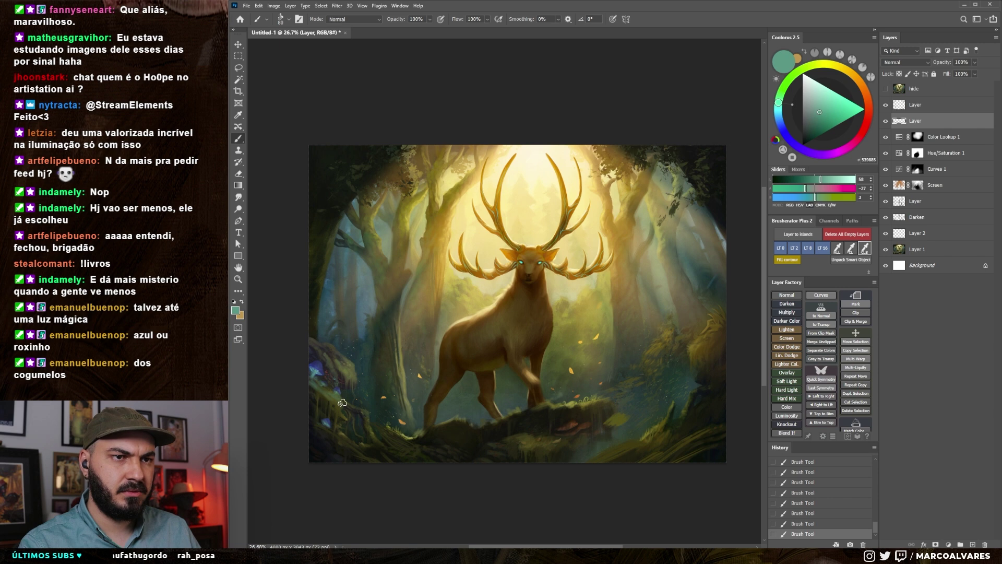
Enlarge the brush and switch on the hide layer to show the unlit stag, zooming in to inspect
key("bracketright")
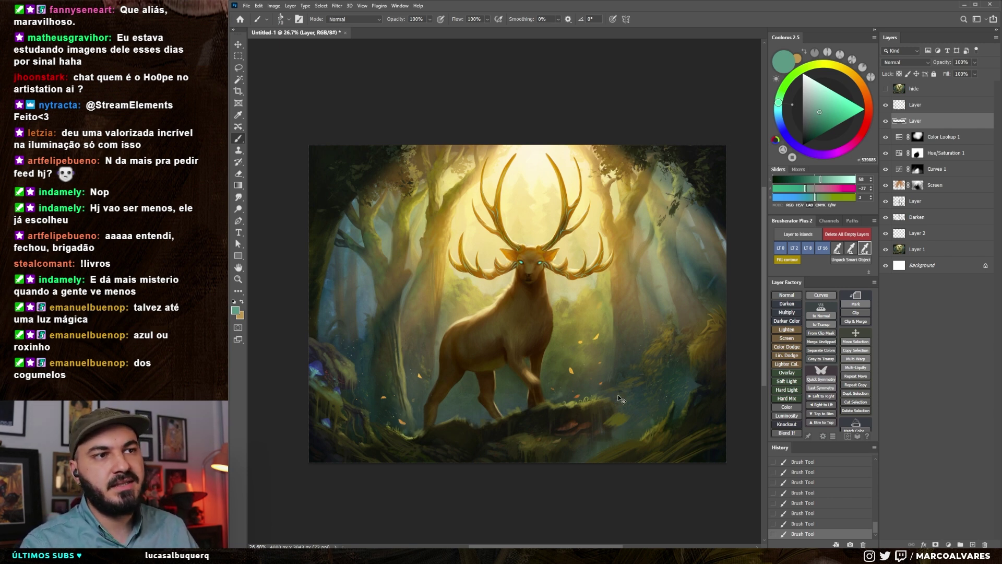
key("ctrl+comma")
key("ctrl+comma")
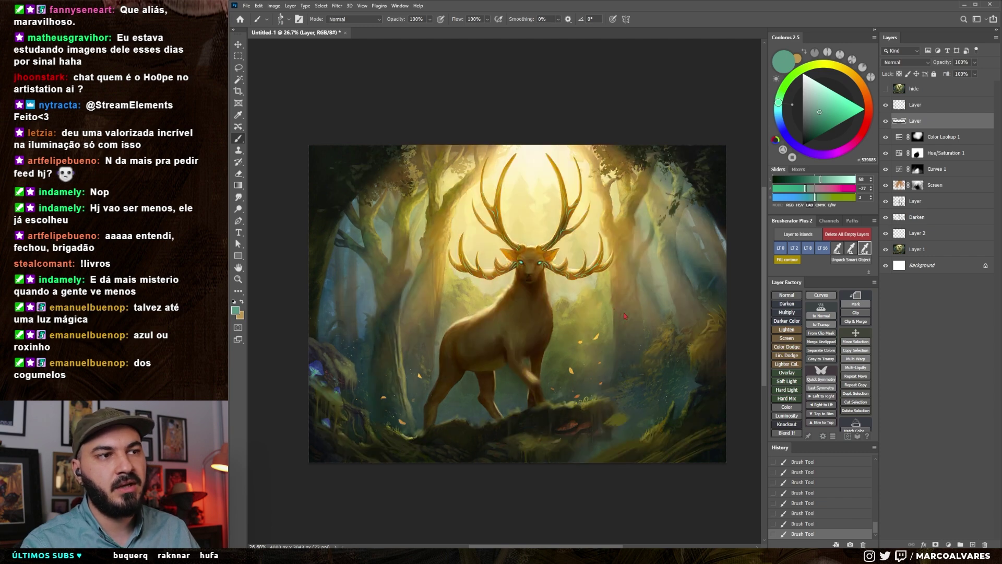
scroll(625, 316, "up", 1)
scroll(633, 302, "up", 2)
scroll(586, 295, "up", 2)
scroll(566, 399, "up", 1)
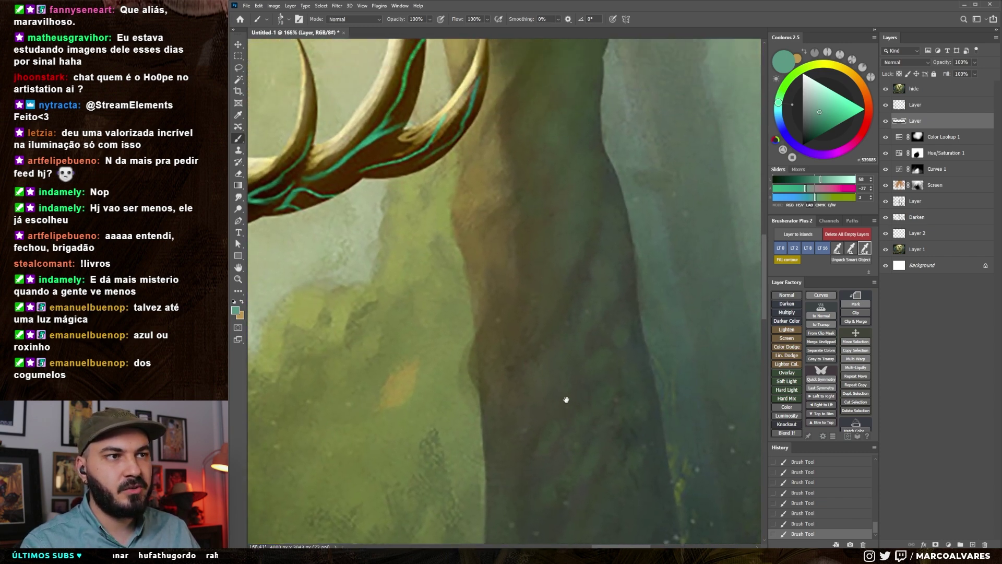
scroll(563, 365, "down", 3)
scroll(559, 331, "down", 1)
scroll(477, 305, "up", 3)
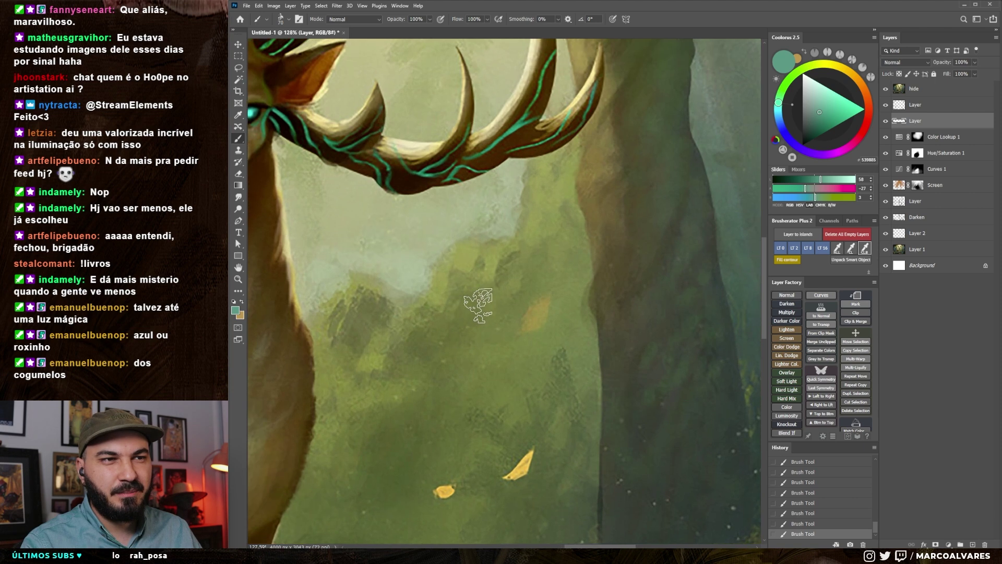
scroll(469, 318, "down", 3)
scroll(459, 334, "up", 1)
scroll(453, 344, "up", 1)
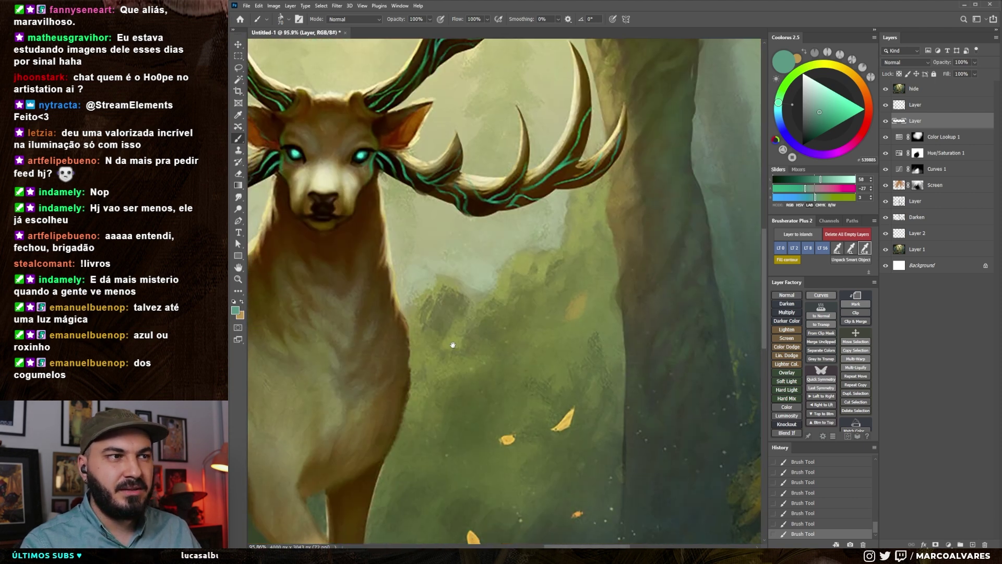
Pan across the forest, falling leaves and antlers, then fit the whole painting in view
left_click_drag(453, 344, 411, 287)
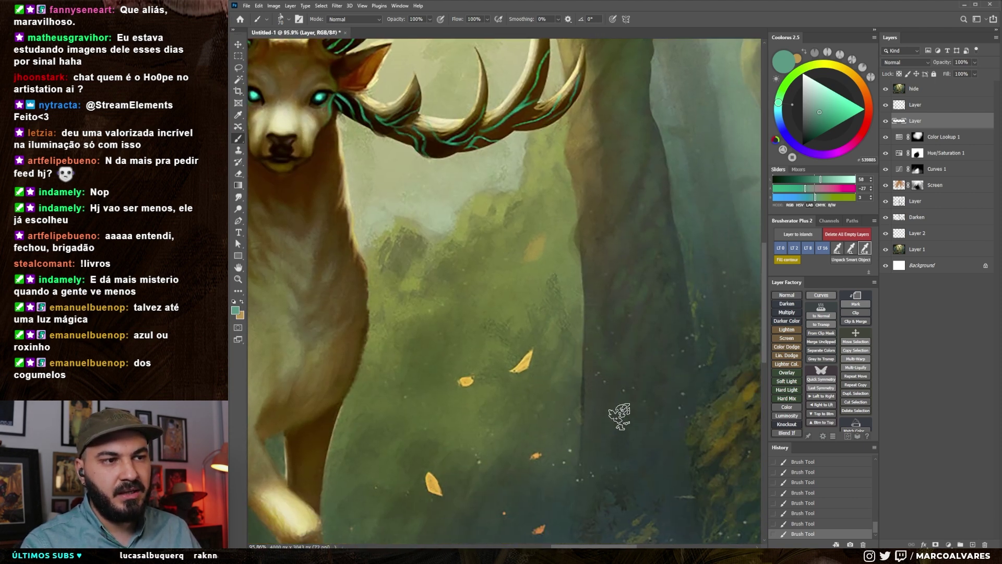
left_click_drag(584, 339, 561, 253)
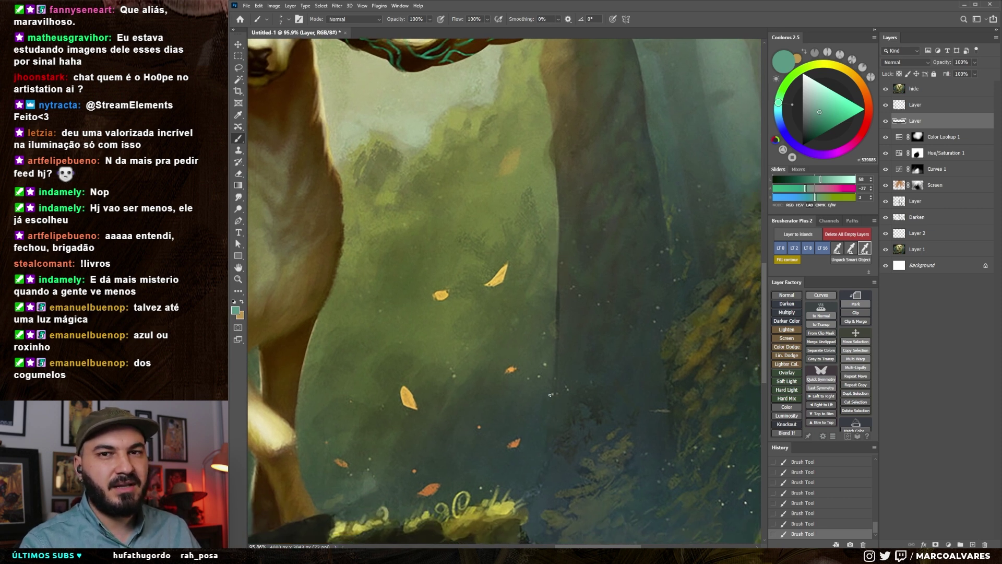
scroll(556, 286, "down", 3)
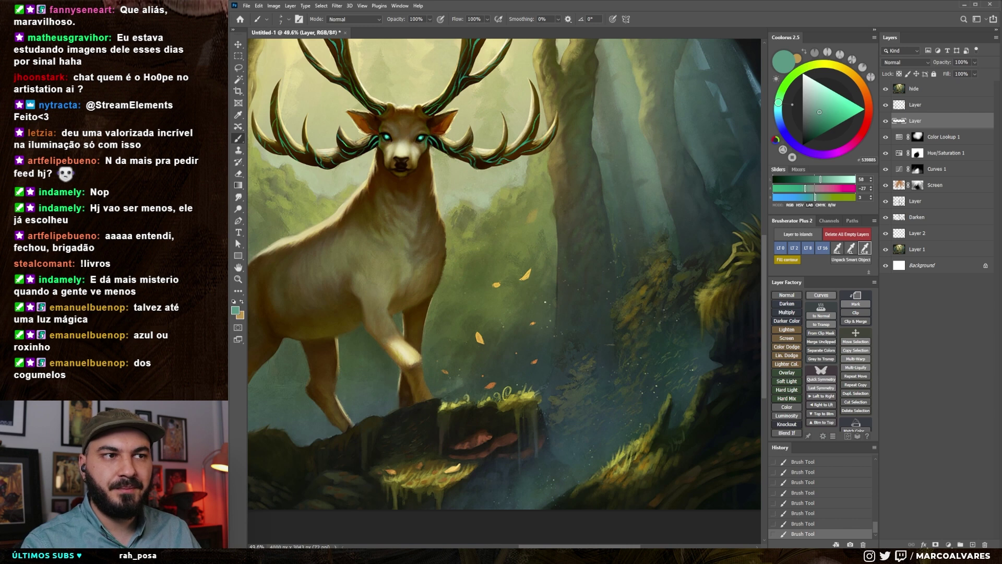
scroll(544, 302, "up", 3)
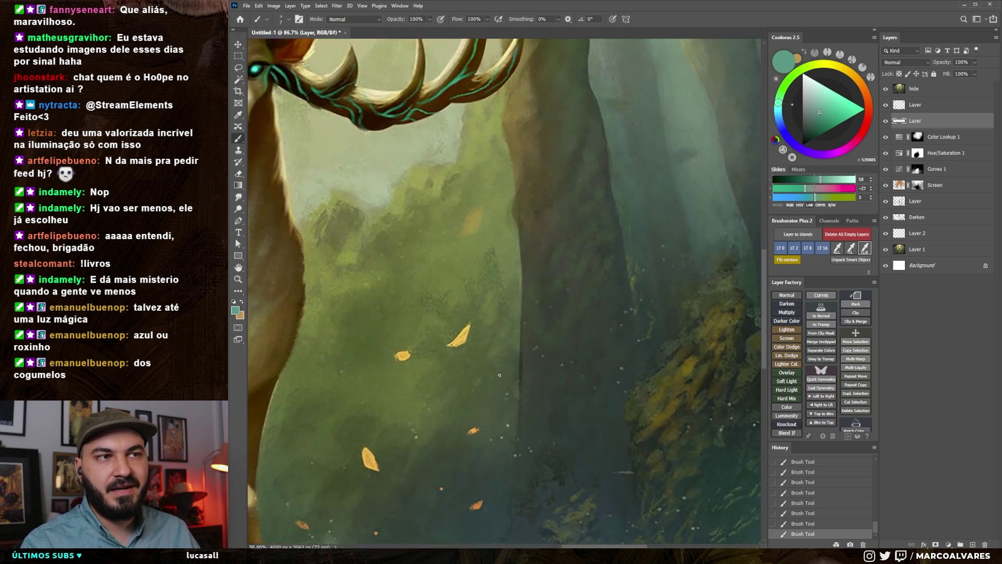
left_click_drag(531, 267, 583, 365)
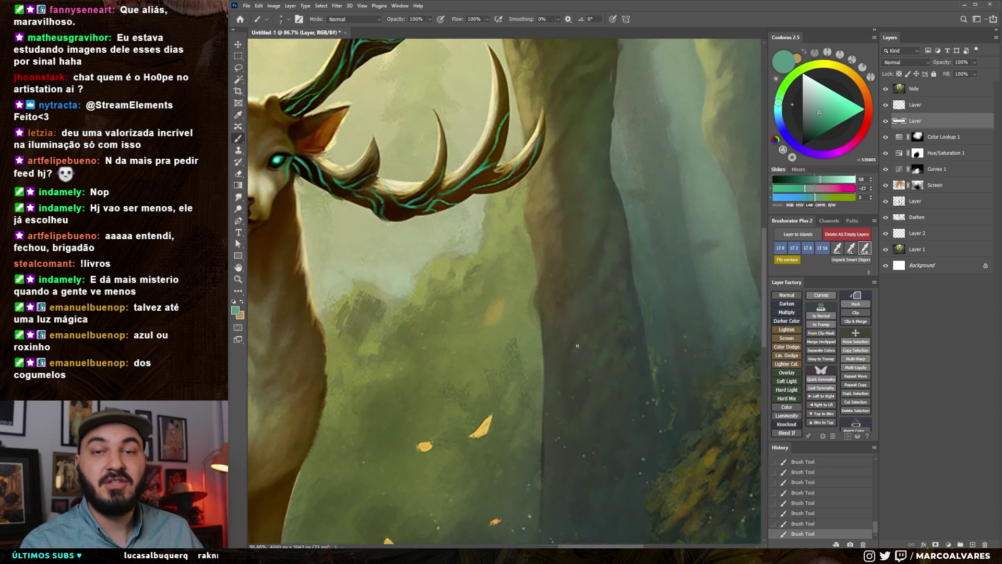
key("ctrl+0")
scroll(479, 315, "down", 2)
scroll(479, 314, "down", 2)
scroll(478, 314, "down", 1)
scroll(479, 314, "up", 2)
scroll(479, 315, "up", 1)
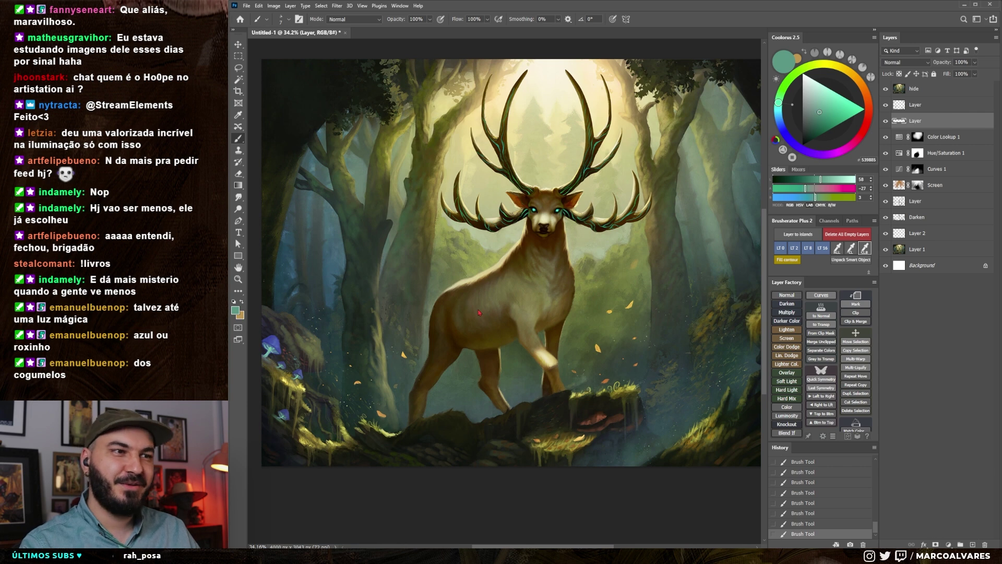
Switch the hide layer off to restore the golden light, then hide all panels with Tab
key("ctrl+comma")
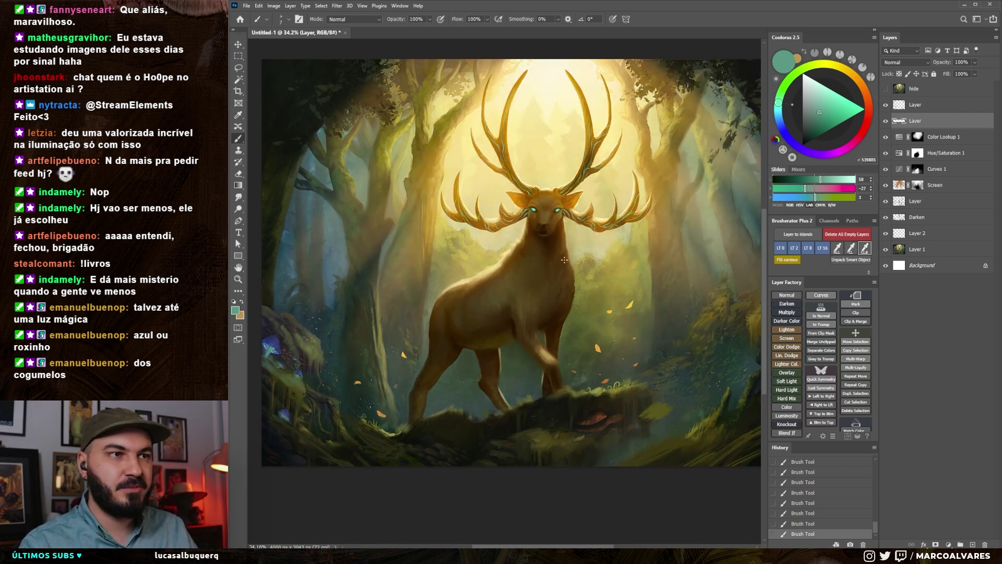
key("Tab")
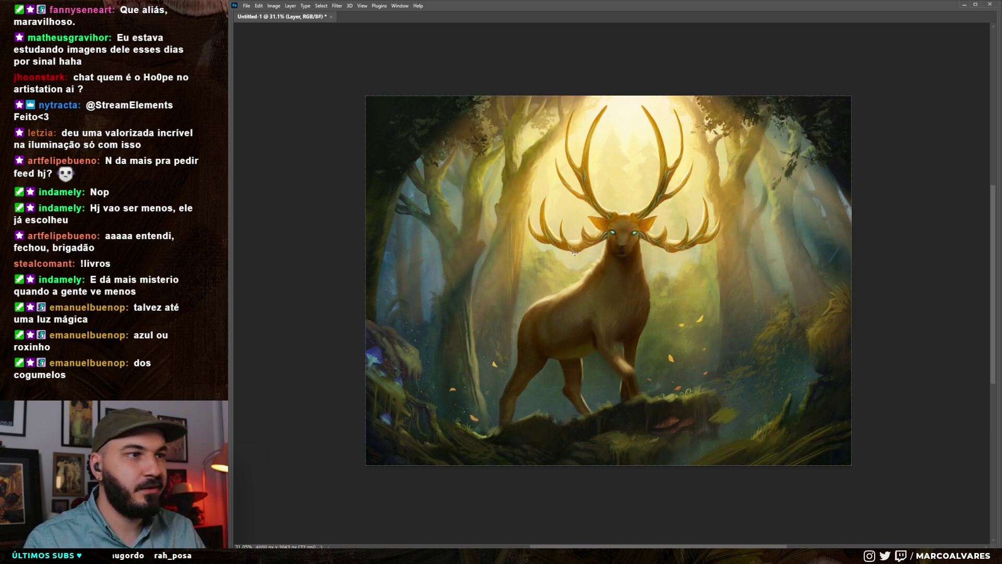
Compare the unlit and golden-lit stag twice, ending lit, and nudge the painting left
key("ctrl+z")
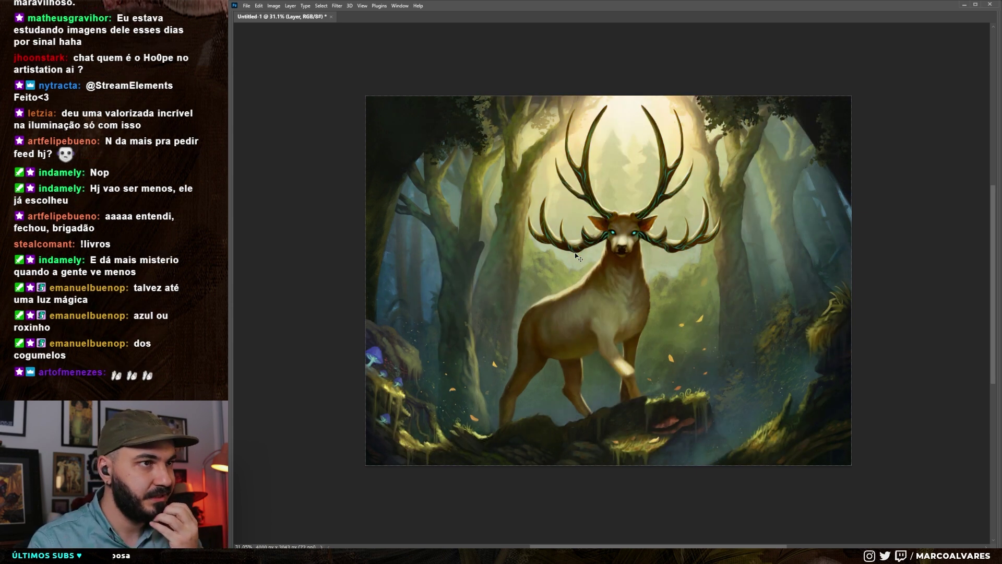
key("ctrl+shift+z")
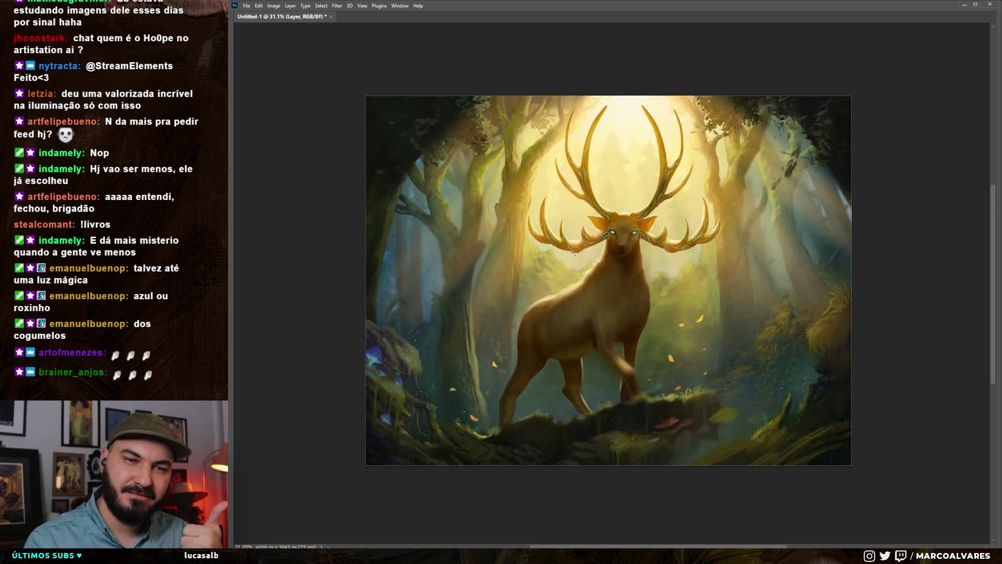
key("ctrl+z")
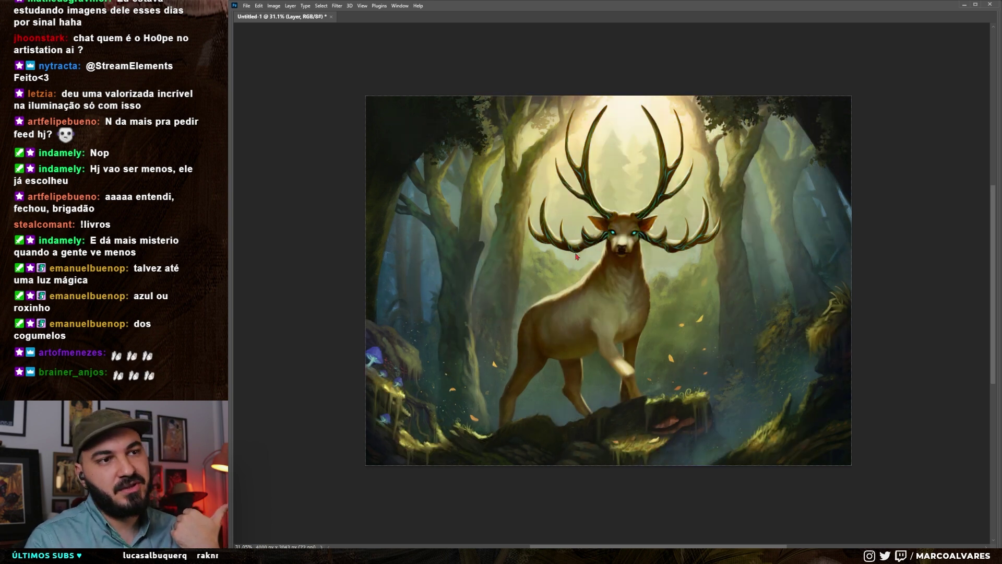
key("ctrl+shift+z")
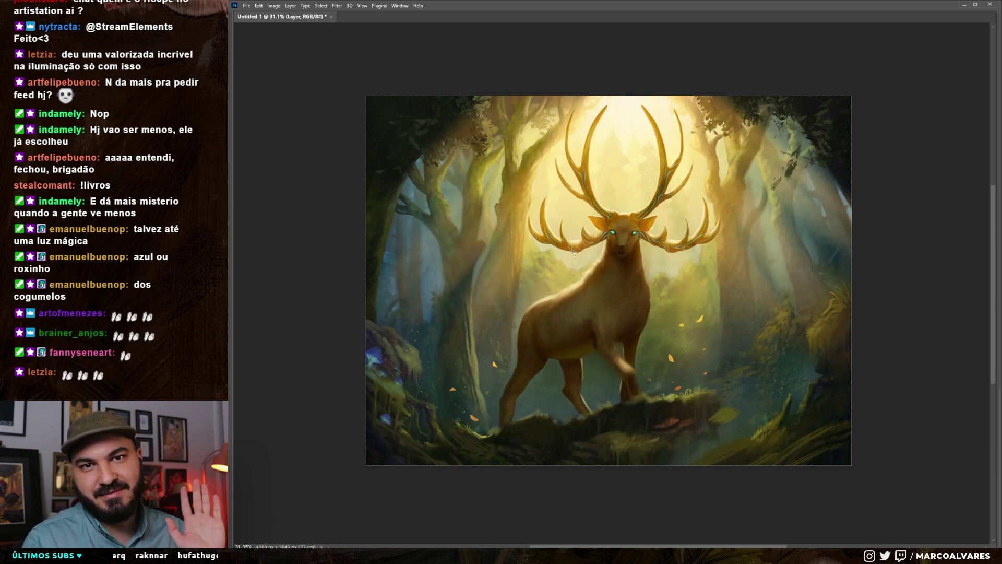
scroll(642, 243, "up", 1)
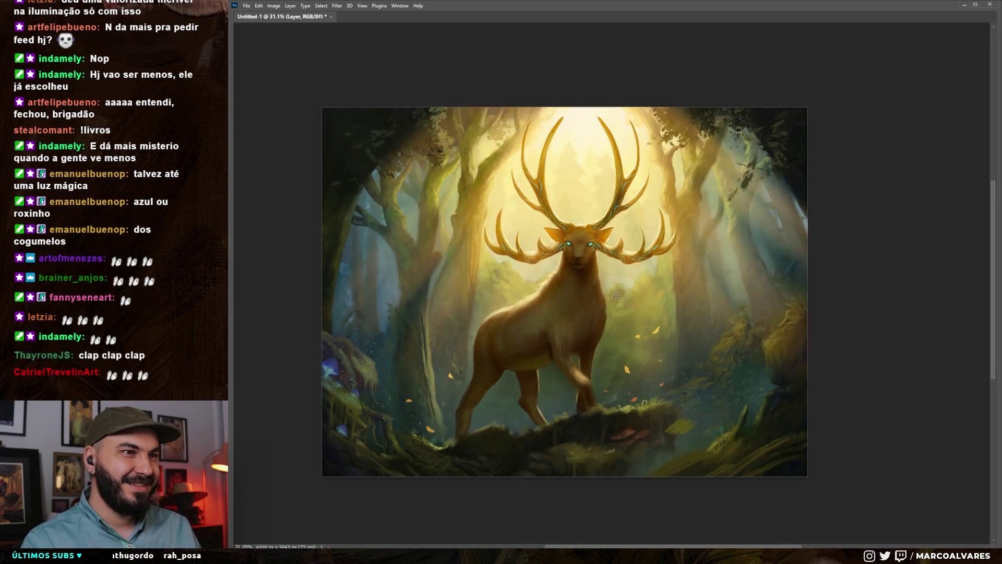
left_click_drag(662, 292, 618, 303)
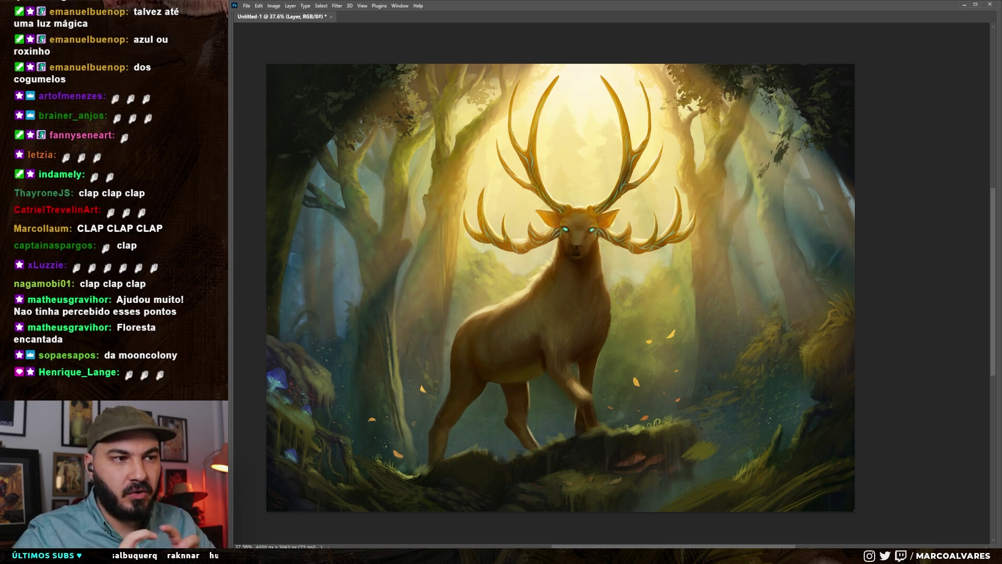
Zoom out for a full overview, bring the workspace panels back and switch to the Brush tool
scroll(585, 288, "down", 2)
scroll(585, 287, "down", 2)
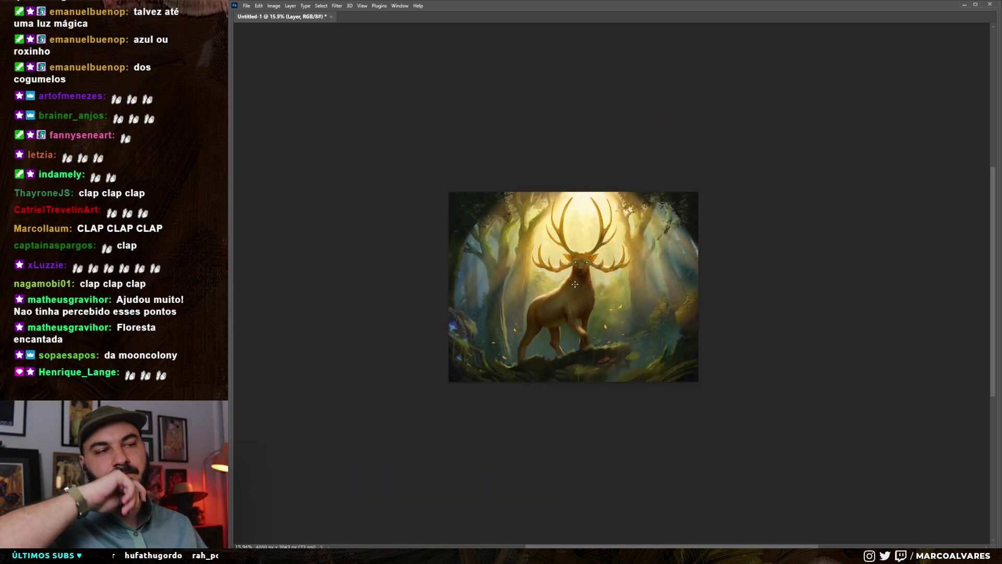
scroll(569, 295, "up", 2)
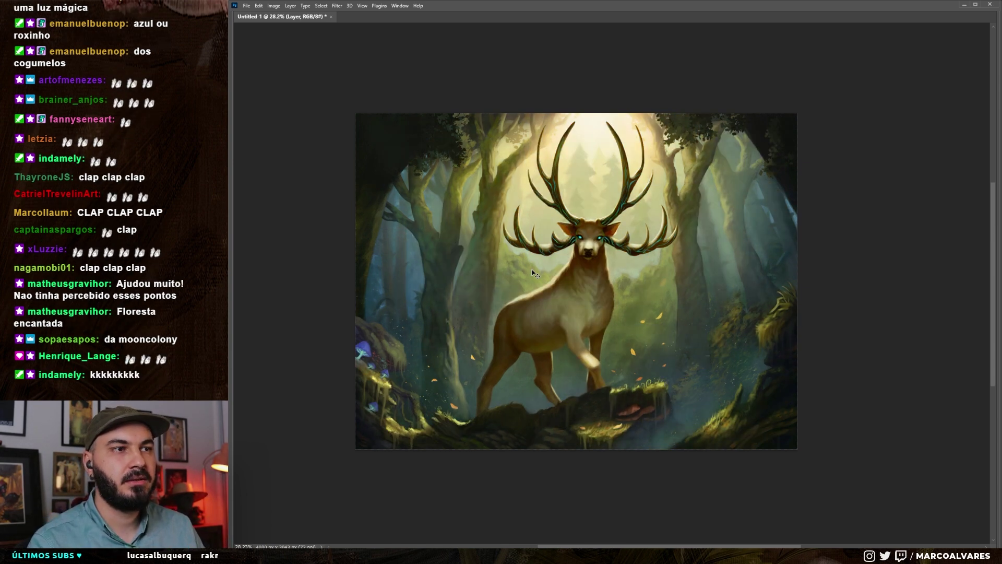
key("v")
key("Tab")
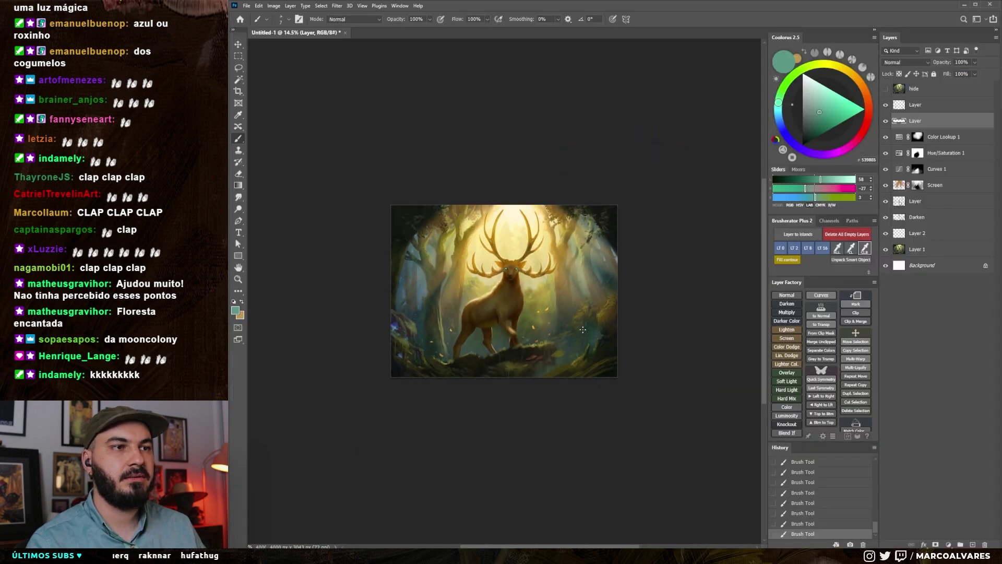
key("b")
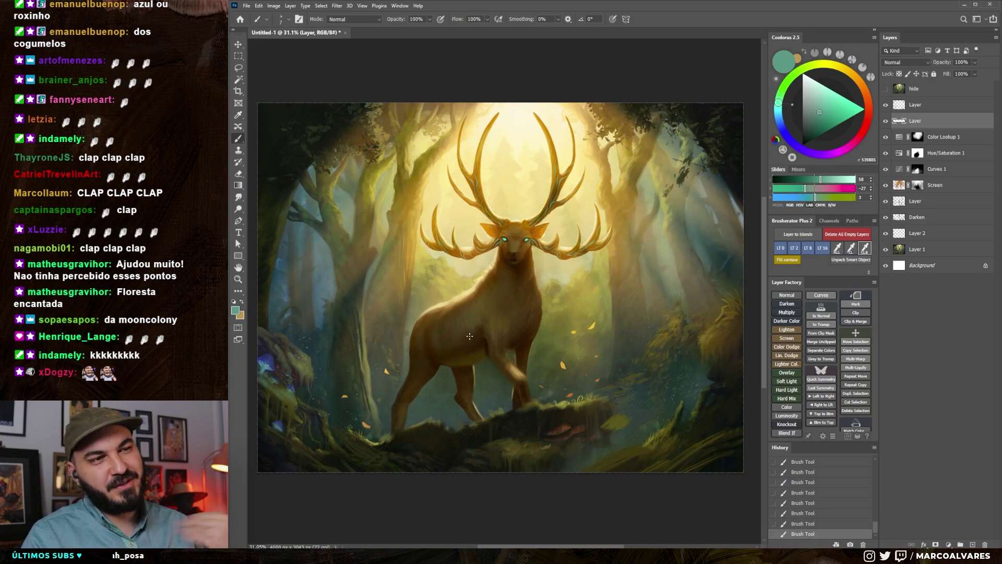